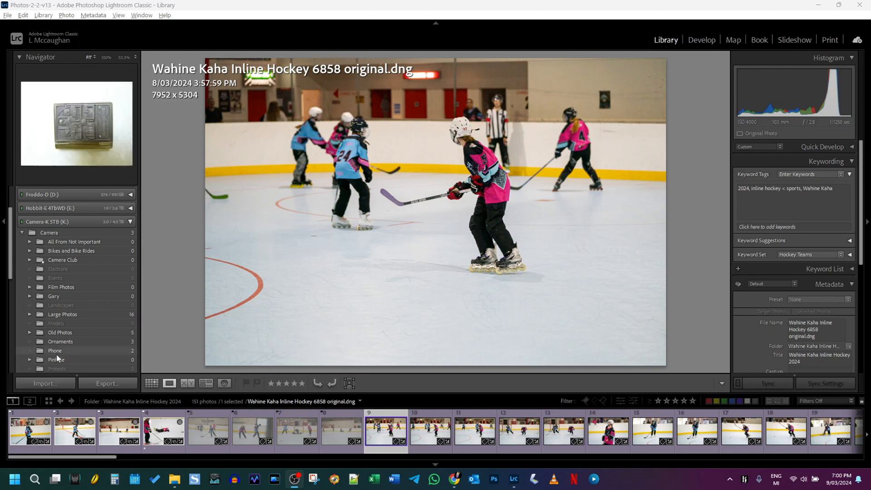
# Step: Move the three rejected hockey photos into the "not used" subfolder of the Wahine Kaha Inline Hockey 2024 folder
pyautogui.scroll(-4, 57, 359)
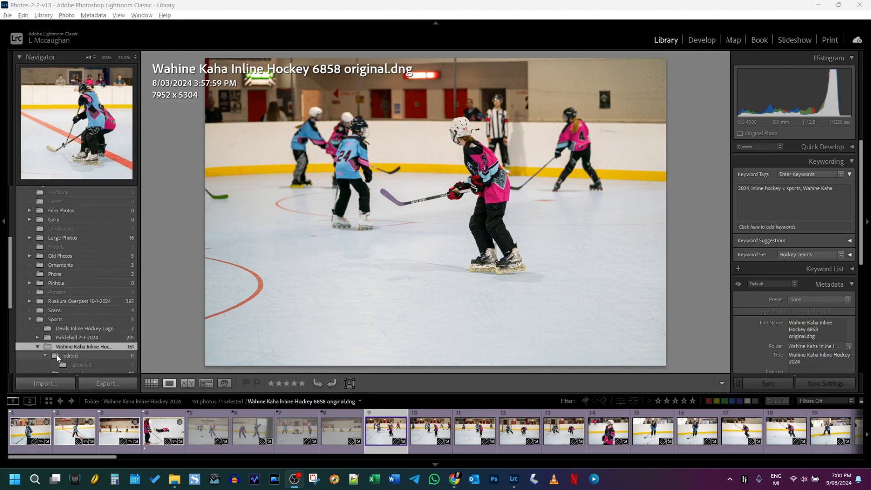
pyautogui.scroll(-2, 57, 359)
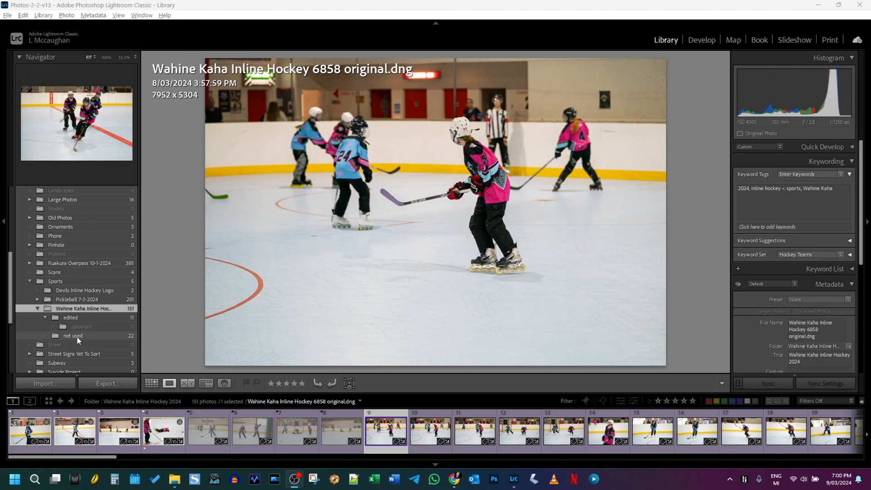
pyautogui.click(208, 426)
pyautogui.keyDown('shift'); pyautogui.click(298, 431); pyautogui.keyUp('shift')
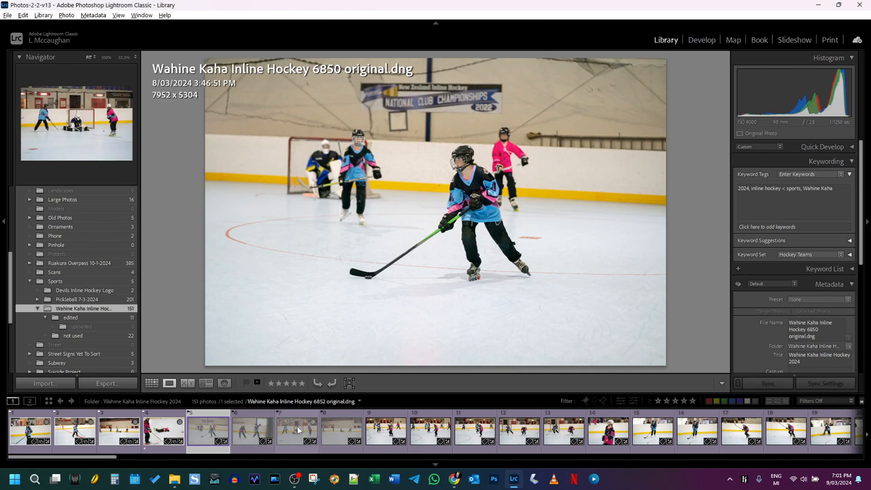
pyautogui.moveTo(299, 431); pyautogui.dragTo(86, 327)
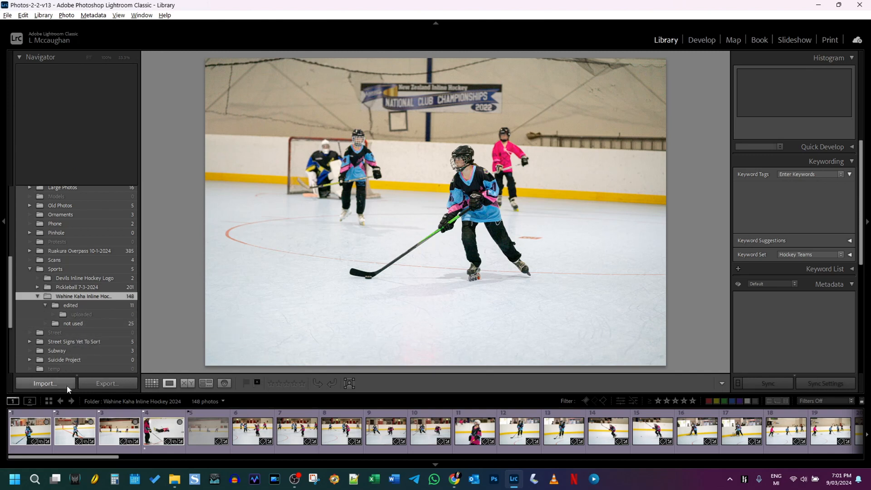
# Step: Start importing photos from the USB drive and check the destination folder and subfolder settings on Camera-K 5TB
pyautogui.hotkey('ctrl', 'shift', 'i')
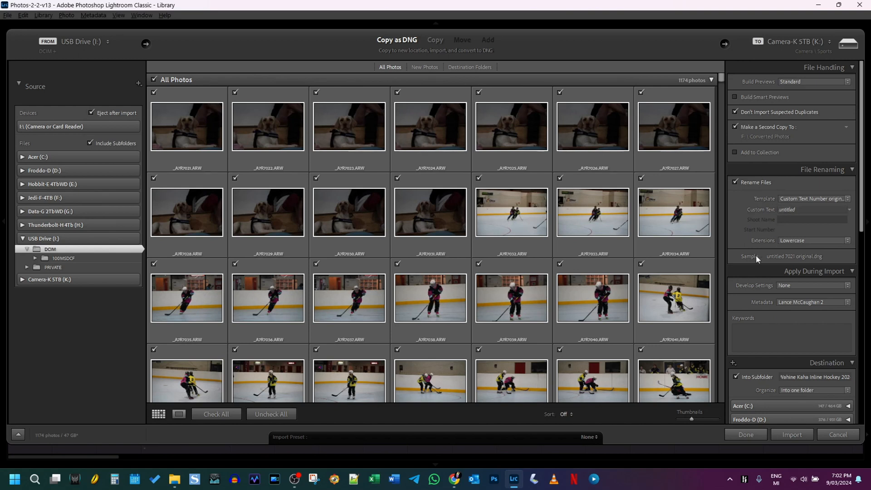
pyautogui.scroll(-10, 768, 297)
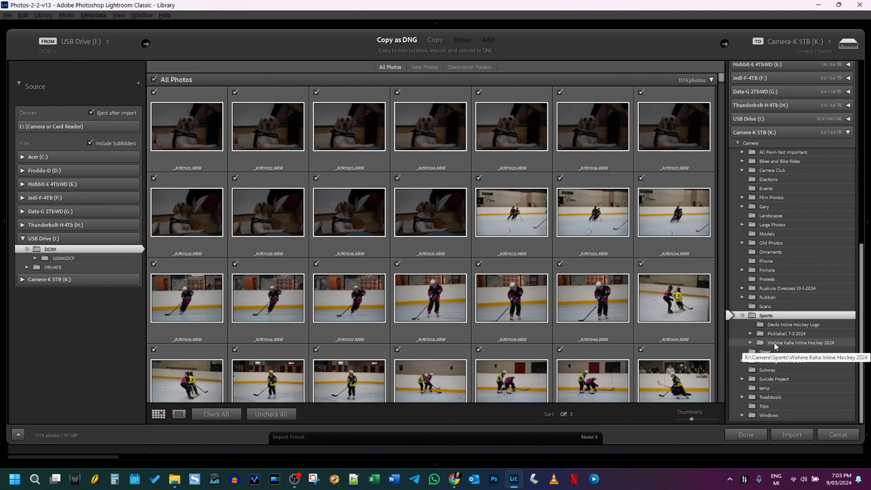
pyautogui.scroll(3, 783, 283)
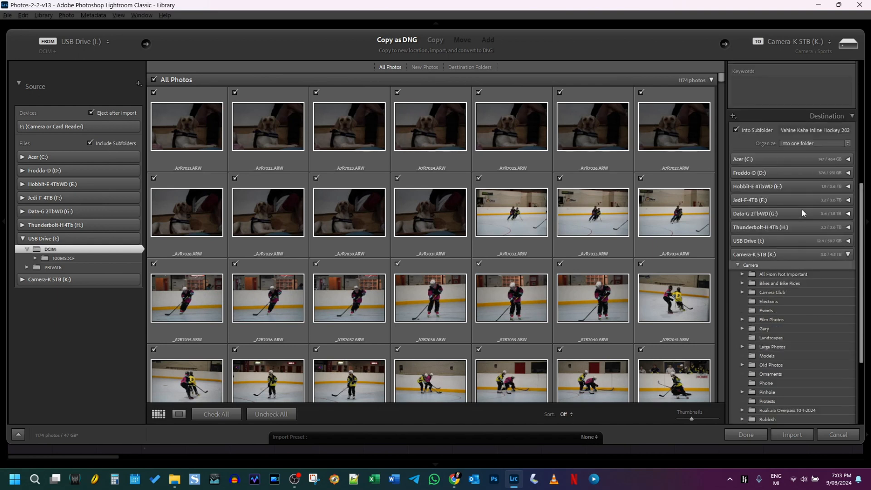
pyautogui.scroll(6, 813, 365)
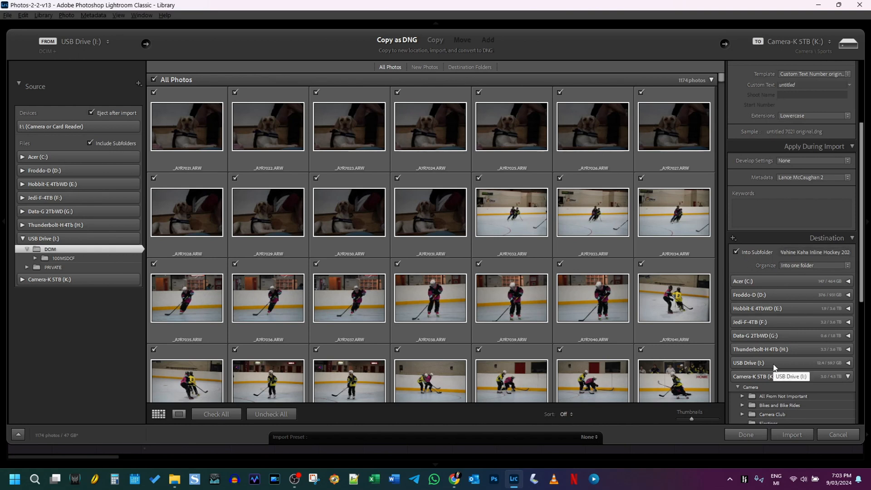
pyautogui.scroll(-8, 770, 354)
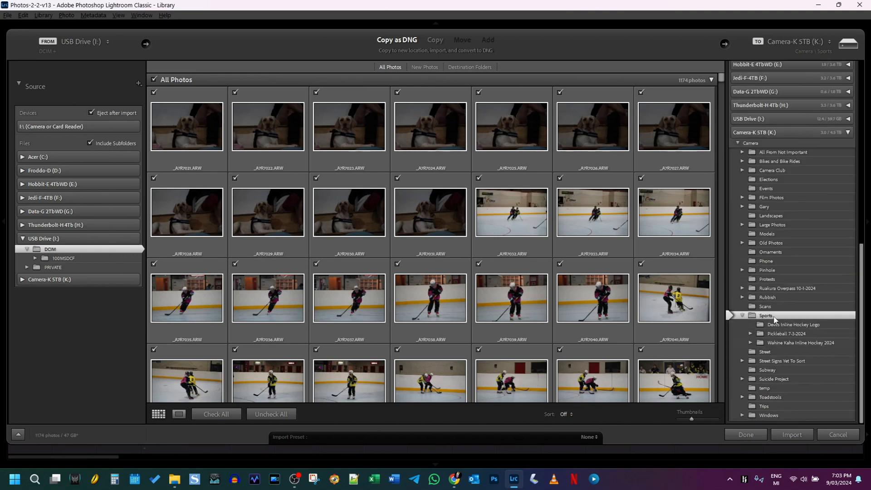
pyautogui.scroll(8, 783, 340)
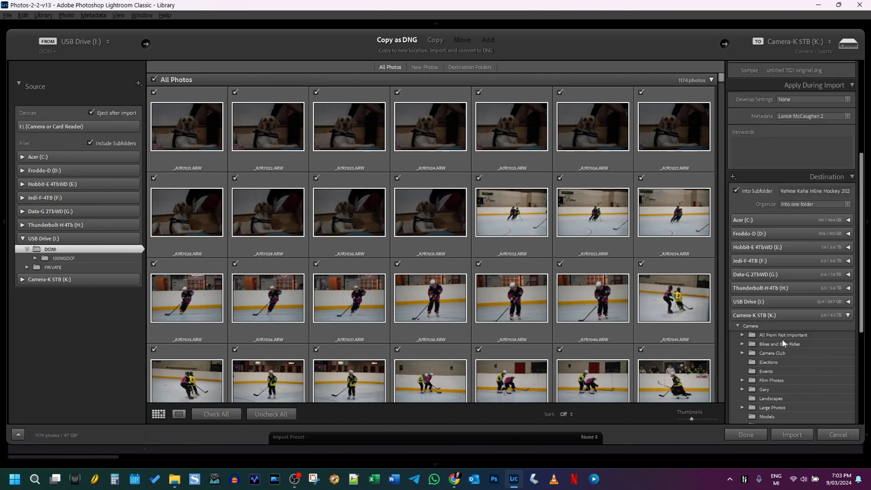
pyautogui.scroll(4, 783, 339)
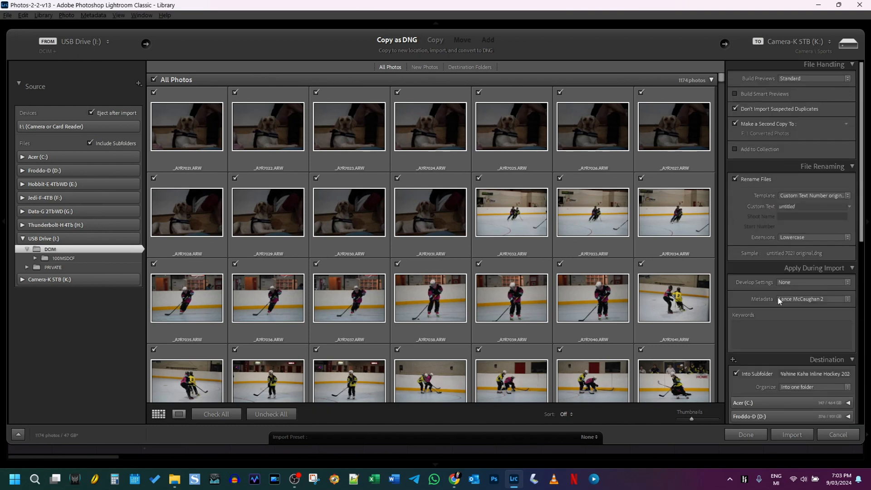
# Step: In File Explorer, copy "Wahine Kaha Inline Hockey" from a photo's file name in the "uploaded" folder, then return to the import
pyautogui.click(798, 207)
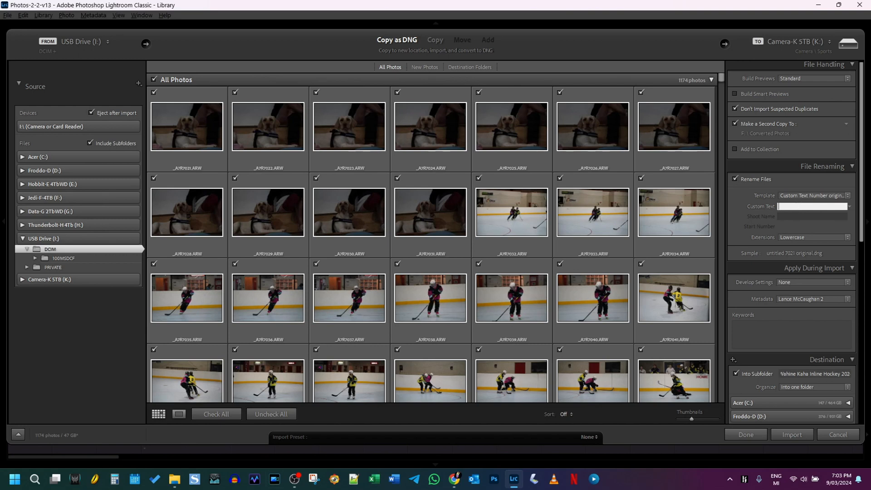
pyautogui.click(174, 478)
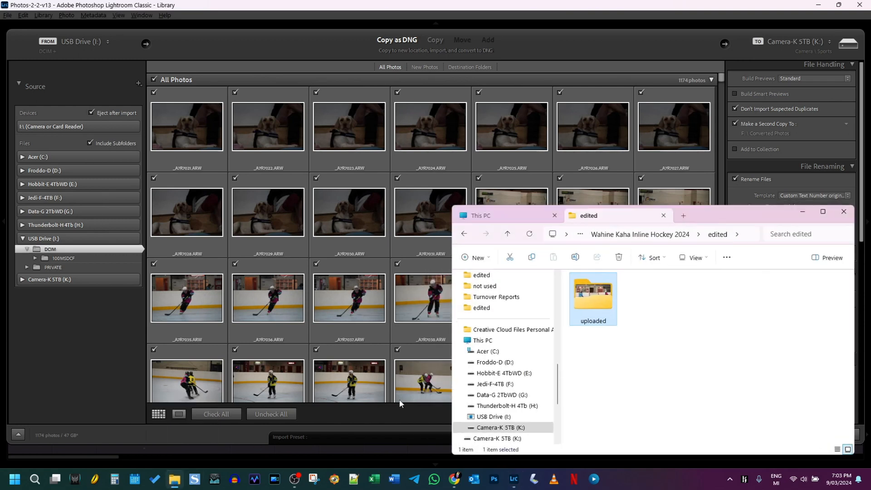
pyautogui.doubleClick(594, 310)
pyautogui.click(597, 331)
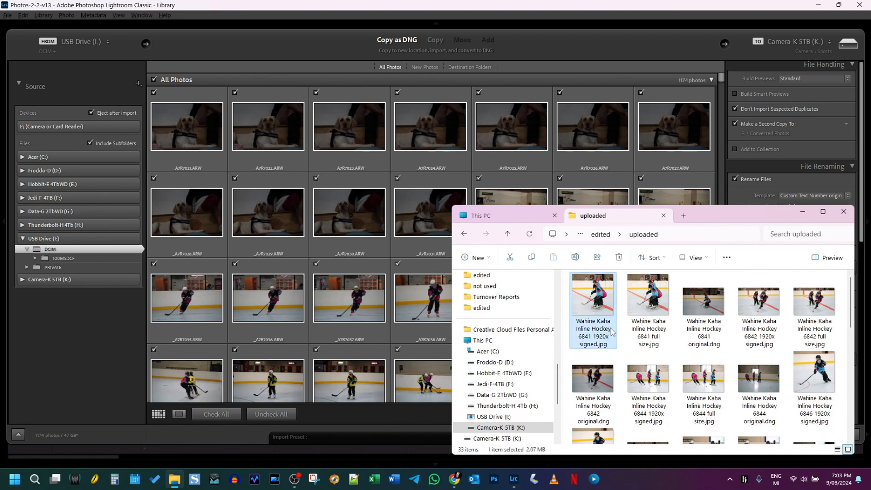
pyautogui.click(610, 329)
pyautogui.click(611, 329)
pyautogui.moveTo(610, 329); pyautogui.dragTo(569, 317)
pyautogui.hotkey('ctrl', 'c')
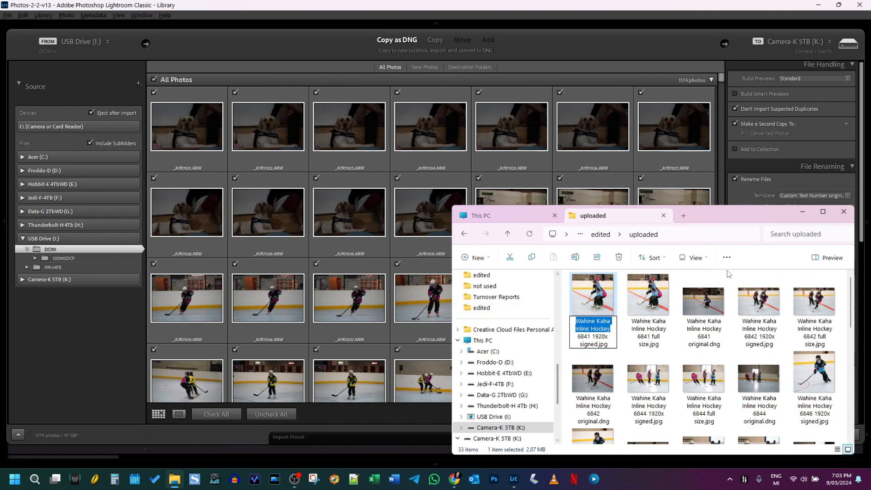
pyautogui.click(508, 233)
pyautogui.click(802, 212)
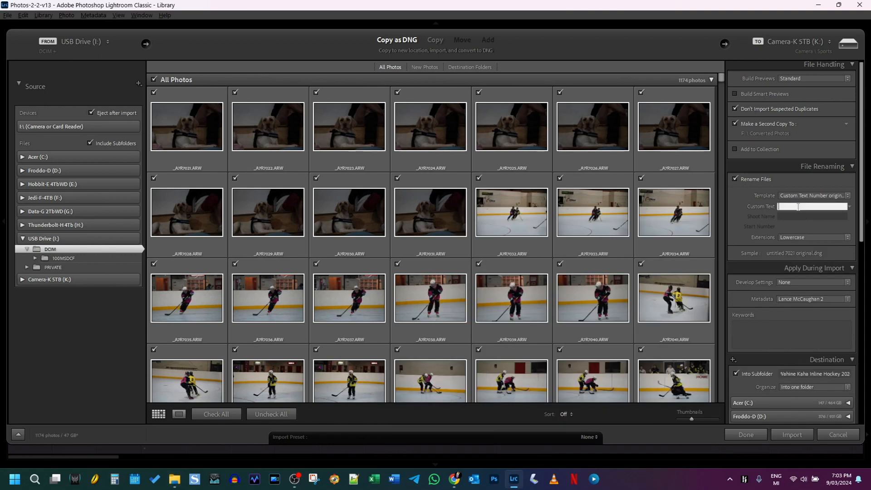
# Step: Set the custom text for renaming imported files to "Wahine Kaha Inline Hockey" and check it against the destination subfolder name
pyautogui.click(802, 209)
pyautogui.hotkey('ctrl', 'v')
pyautogui.scroll(-3, 764, 300)
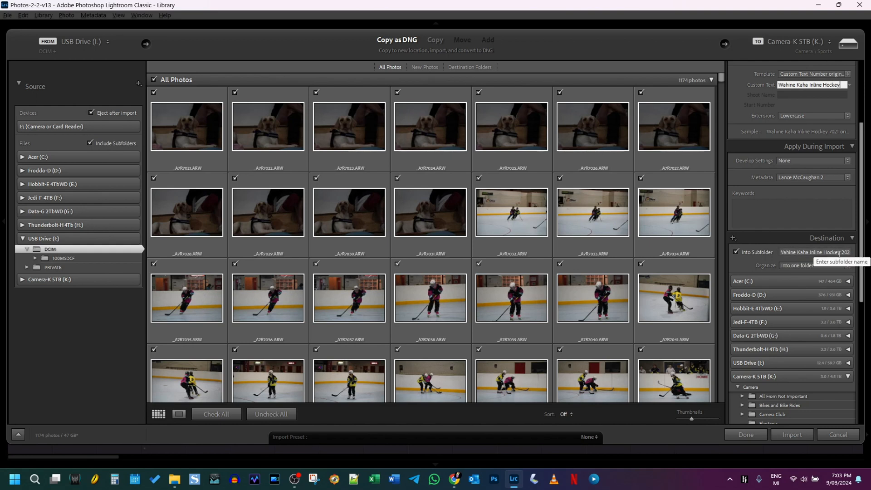
pyautogui.scroll(3, 801, 328)
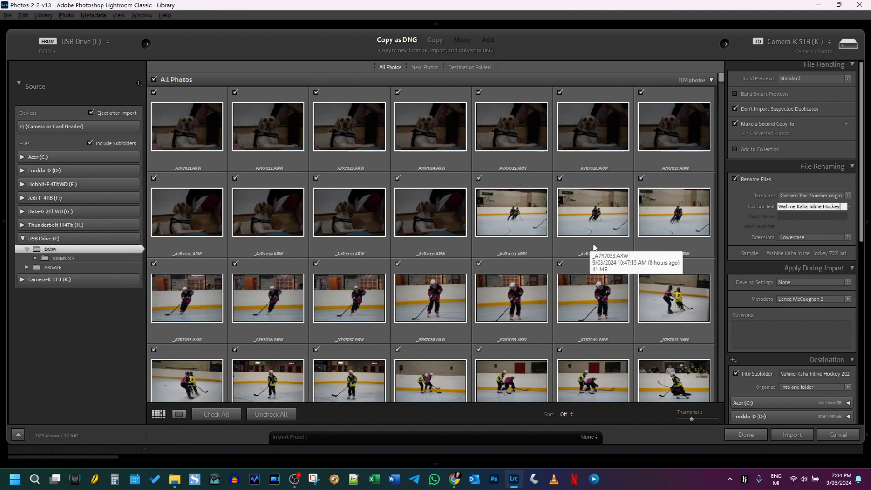
# Step: Look through the photos on the card to see which teams and subjects are included in the import
pyautogui.scroll(-6, 598, 250)
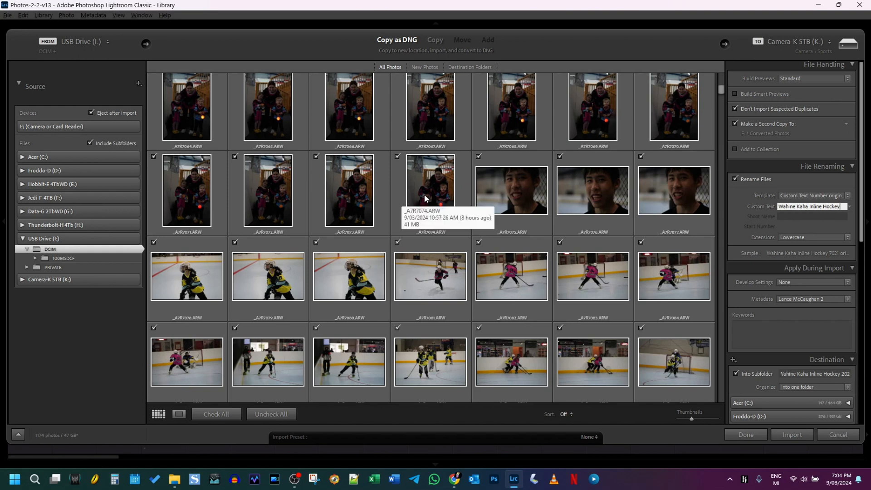
pyautogui.scroll(-3, 459, 202)
pyautogui.scroll(-10, 460, 202)
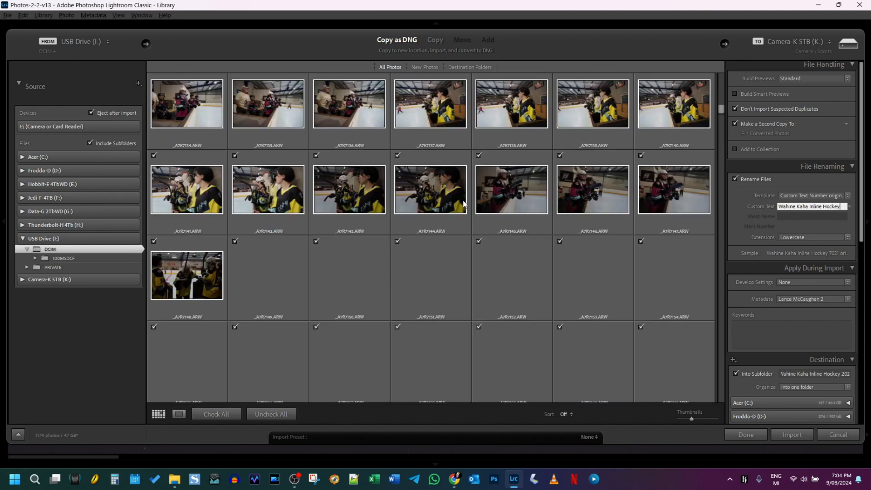
pyautogui.scroll(-3, 466, 202)
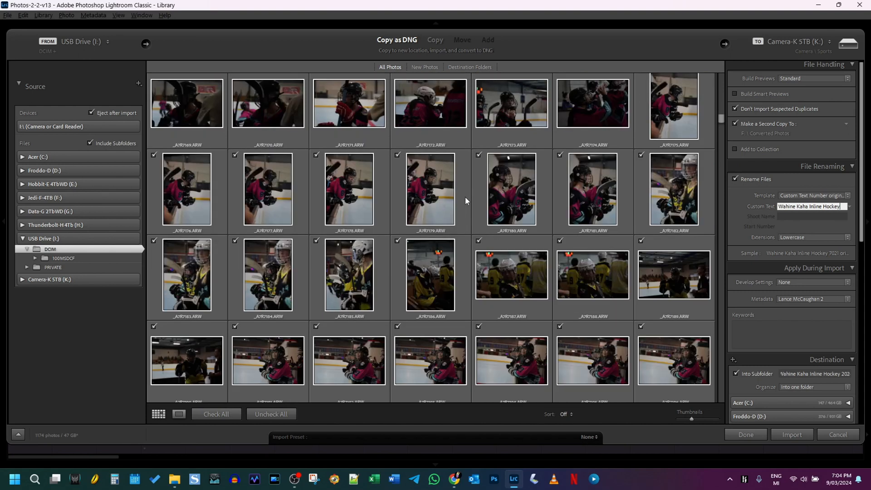
pyautogui.scroll(-6, 466, 201)
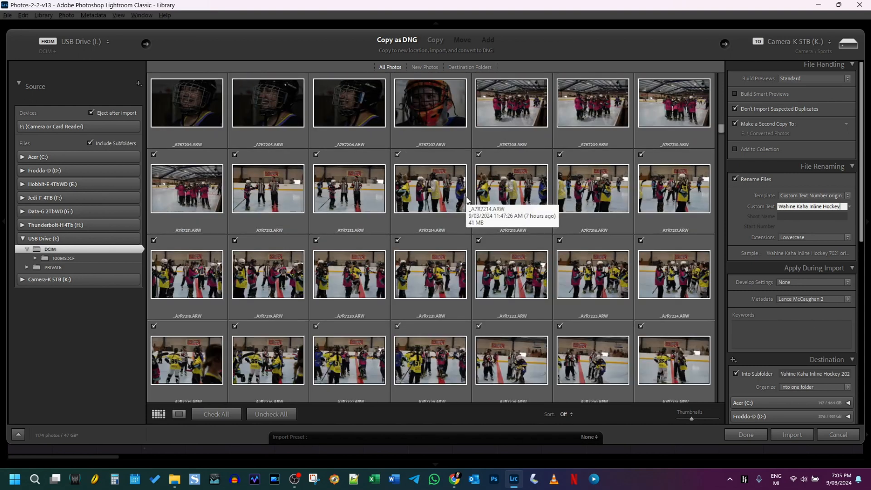
pyautogui.scroll(-6, 467, 200)
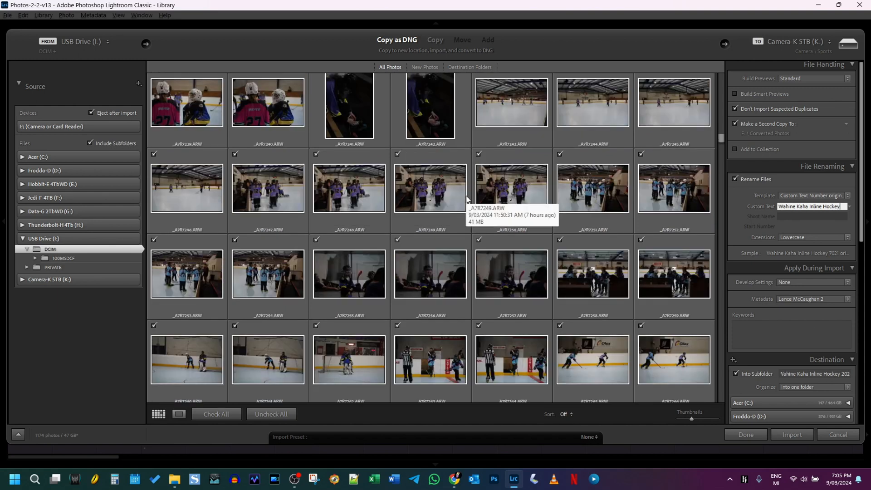
pyautogui.scroll(-6, 467, 200)
pyautogui.scroll(20, 467, 194)
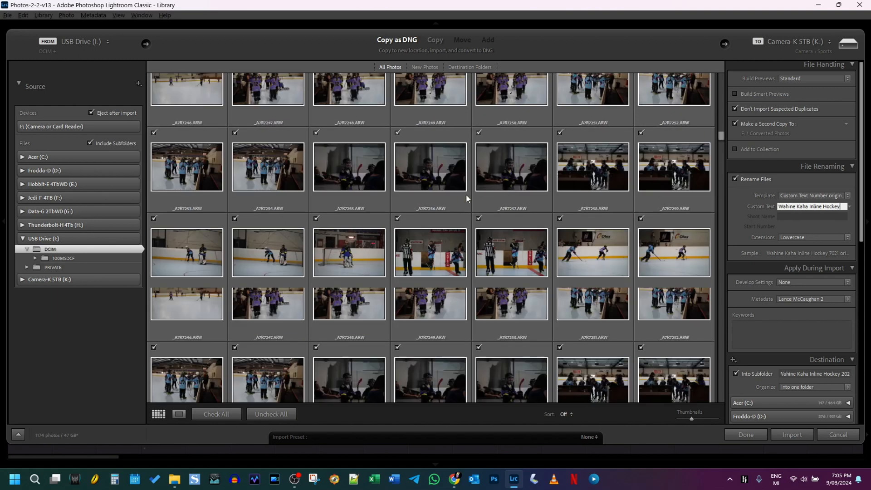
pyautogui.scroll(3, 469, 192)
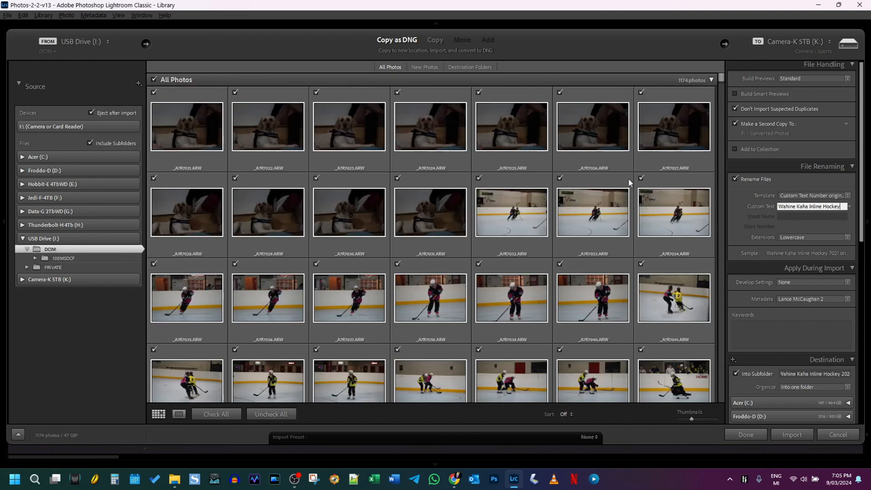
# Step: Apply the favorite develop preset "Hockey base" to the photos during import
pyautogui.click(815, 282)
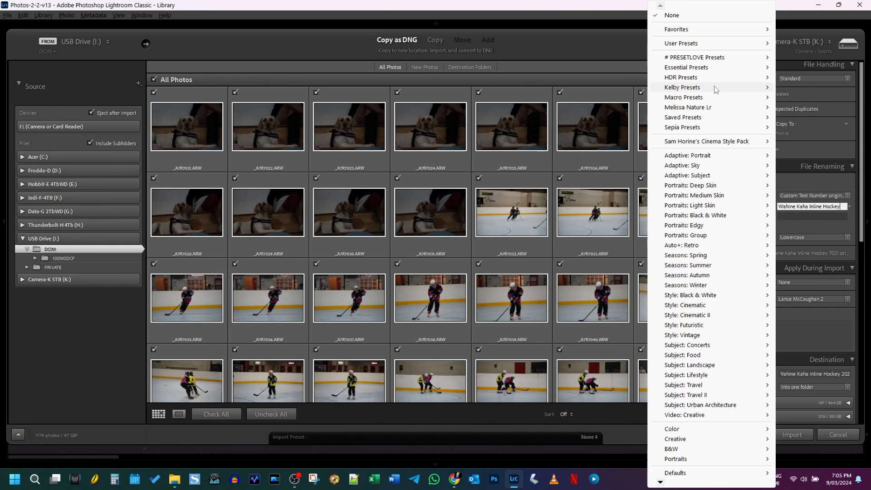
pyautogui.moveTo(710, 29)
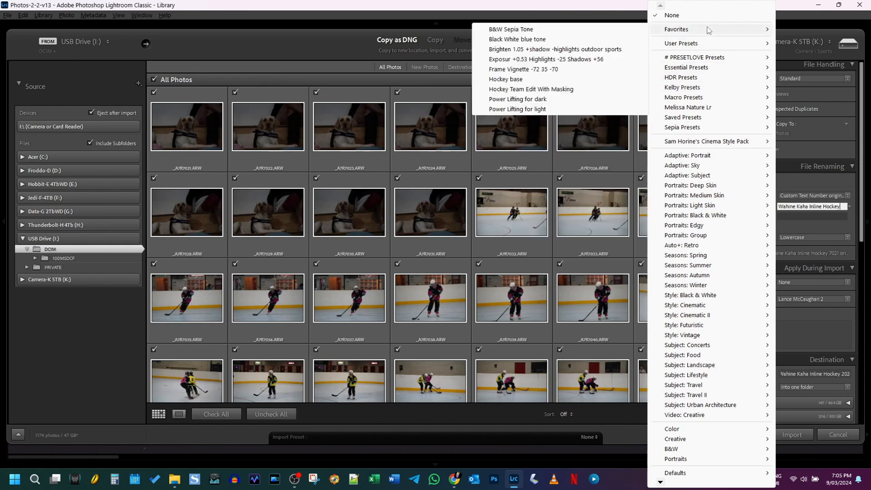
pyautogui.click(505, 80)
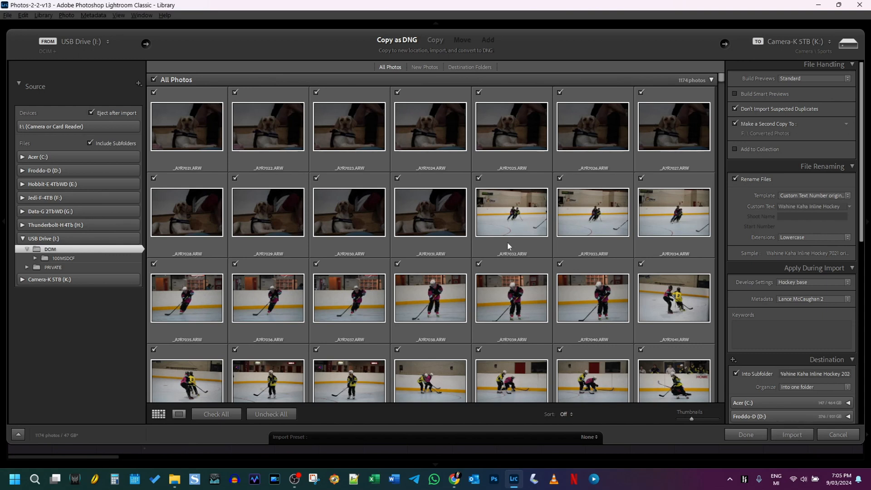
pyautogui.scroll(-20, 508, 243)
pyautogui.scroll(-20, 533, 252)
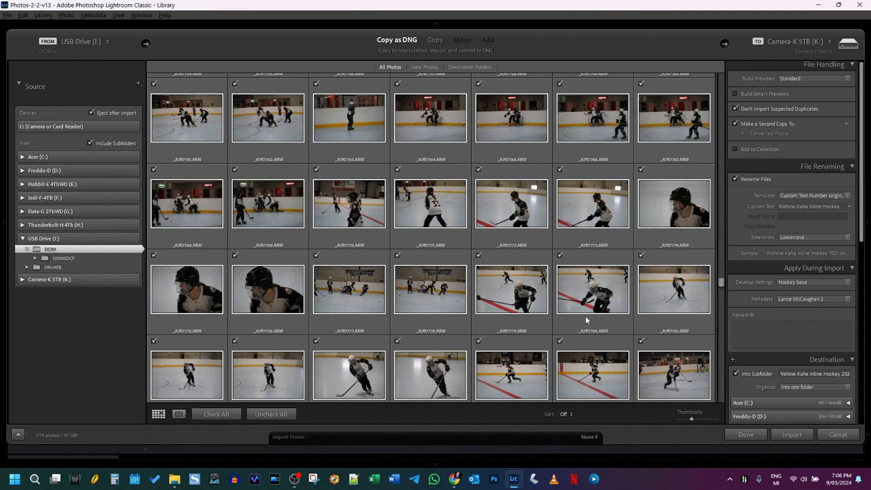
pyautogui.moveTo(721, 282); pyautogui.dragTo(699, 72)
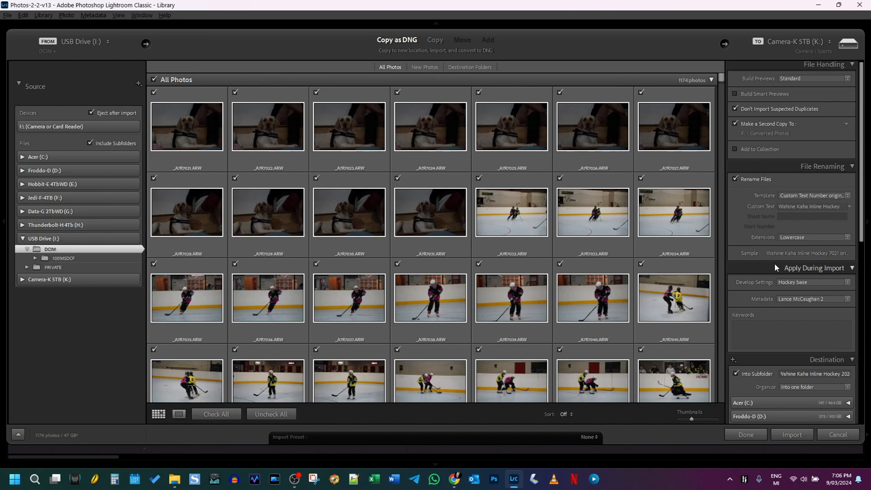
# Step: Add "Wahine Kaha" as a keyword to apply to the photos during import
pyautogui.click(772, 326)
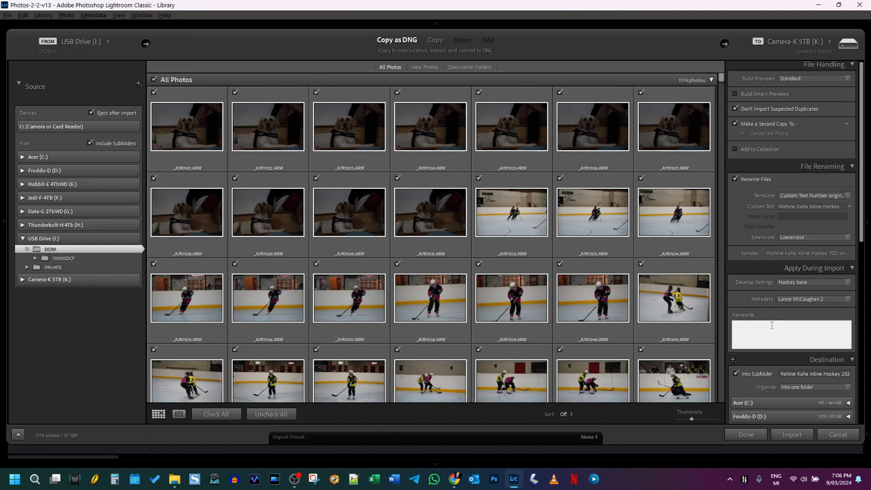
pyautogui.write('whakaipo Bay')
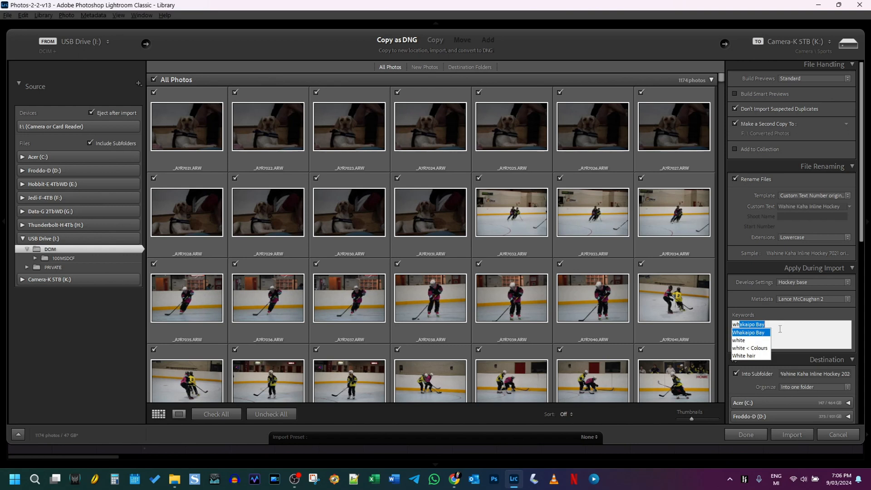
pyautogui.moveTo(768, 325); pyautogui.dragTo(738, 325)
pyautogui.write('ahine Kaha')
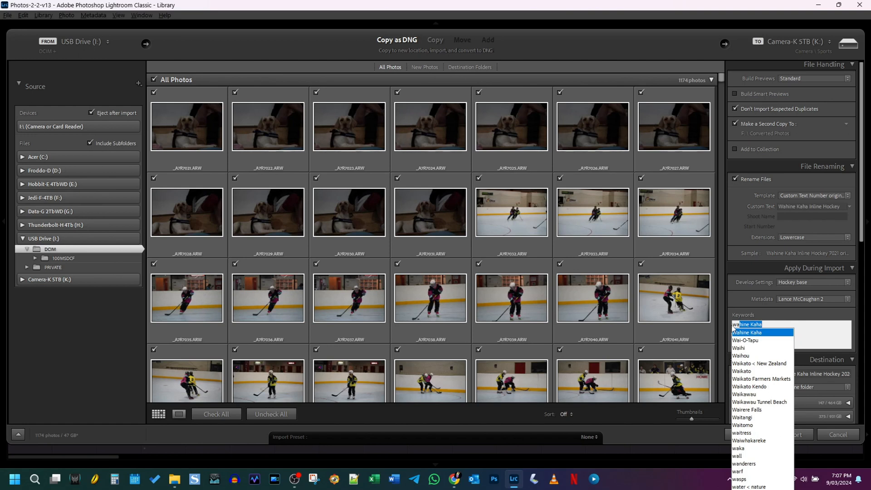
pyautogui.click(747, 334)
# Step: Add the keywords "Hamilton < New Zealand < Places < Location" and "inline hockey < sports" to apply during import
pyautogui.click(768, 327)
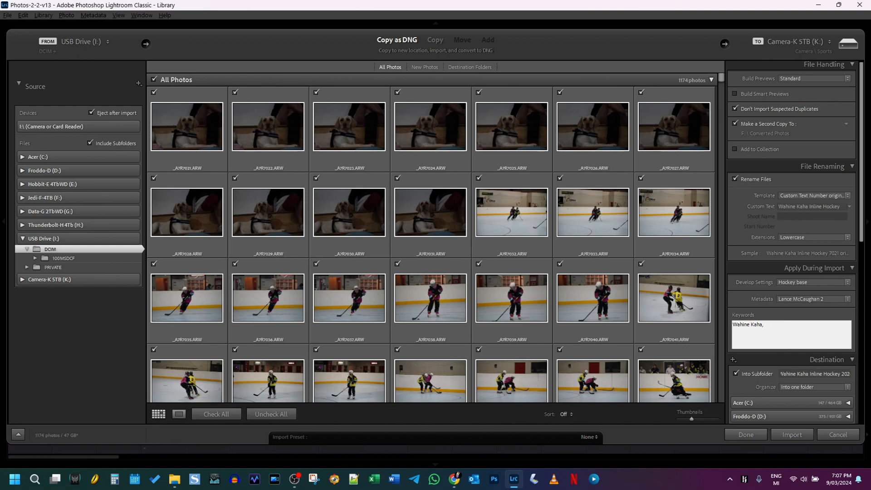
pyautogui.write('ham')
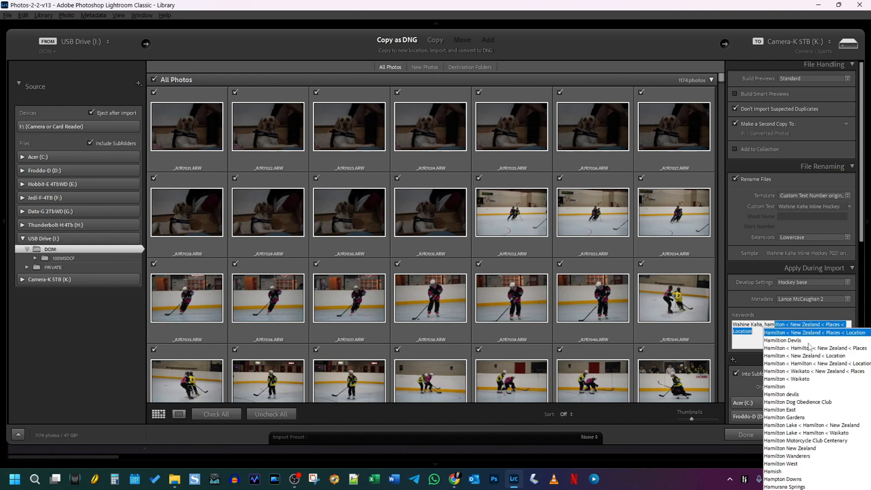
pyautogui.click(801, 333)
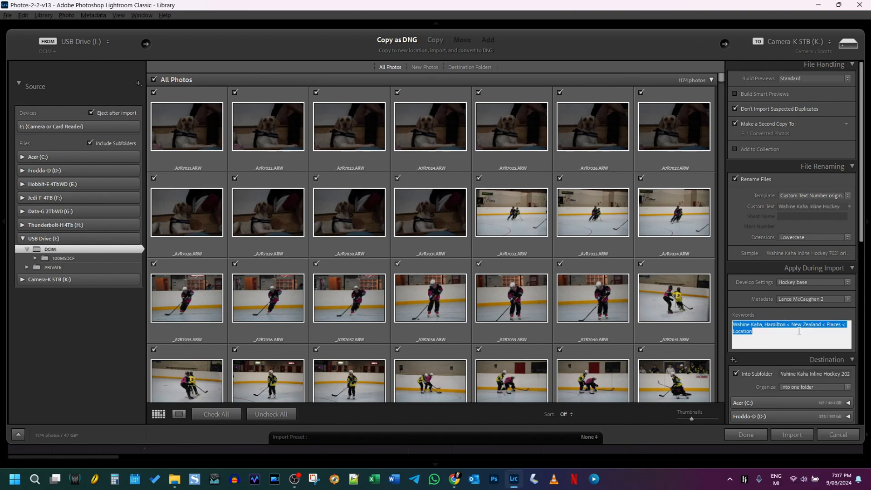
pyautogui.click(799, 332)
pyautogui.write(', inline hockey < sports')
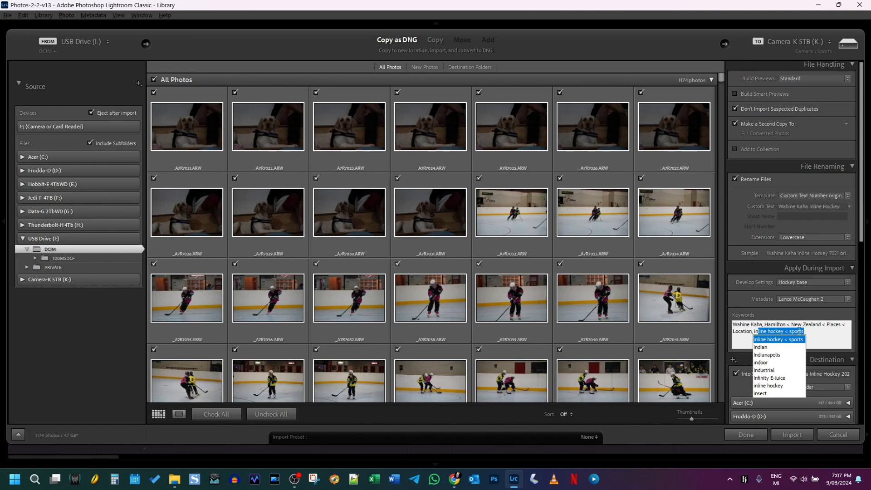
pyautogui.click(785, 340)
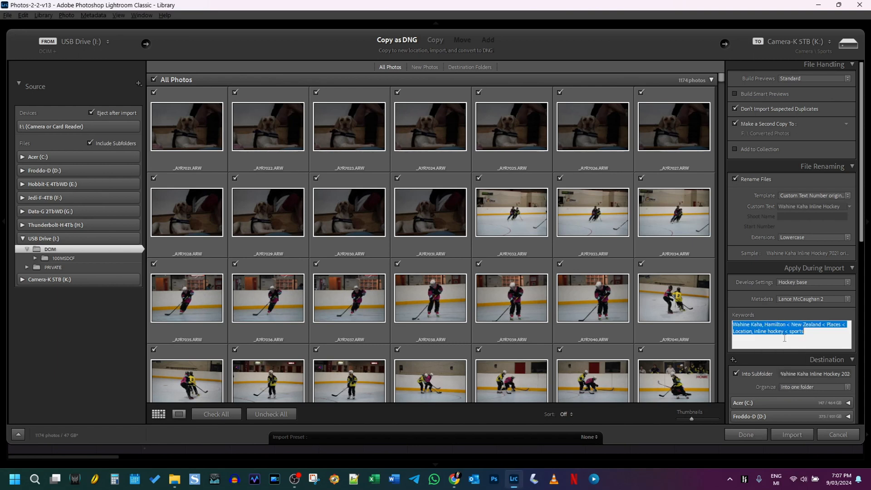
pyautogui.click(822, 336)
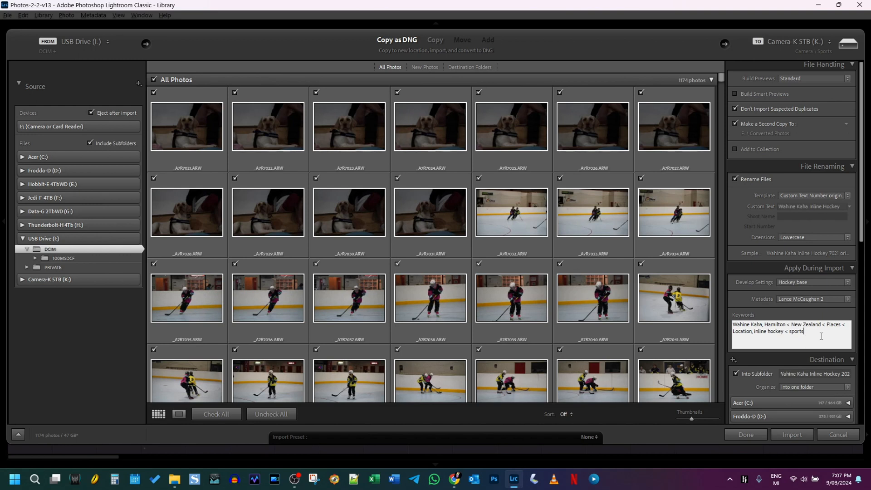
# Step: Check the destination subfolder inside the Sports folder on Camera-K 5TB and start the import
pyautogui.scroll(-5, 810, 384)
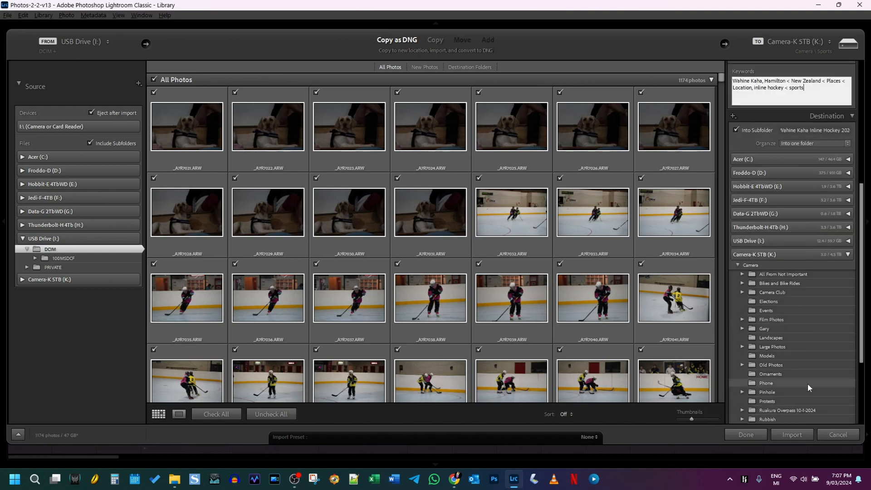
pyautogui.scroll(-3, 808, 382)
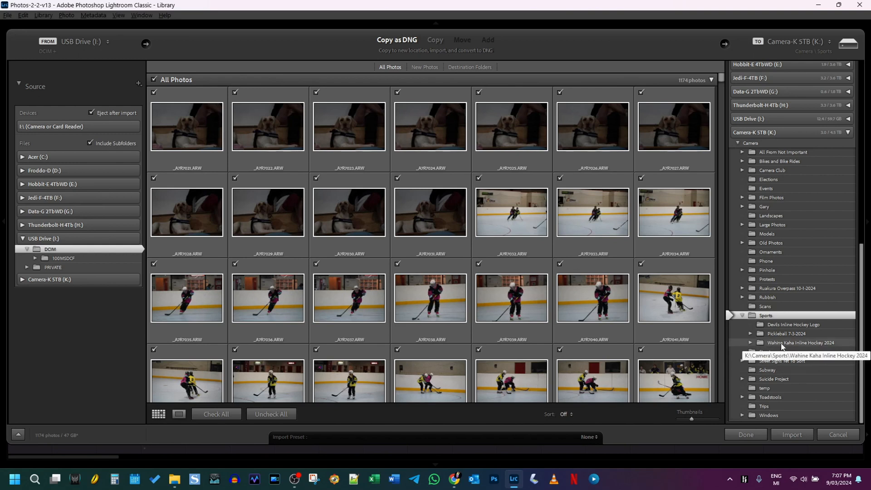
pyautogui.scroll(2, 783, 346)
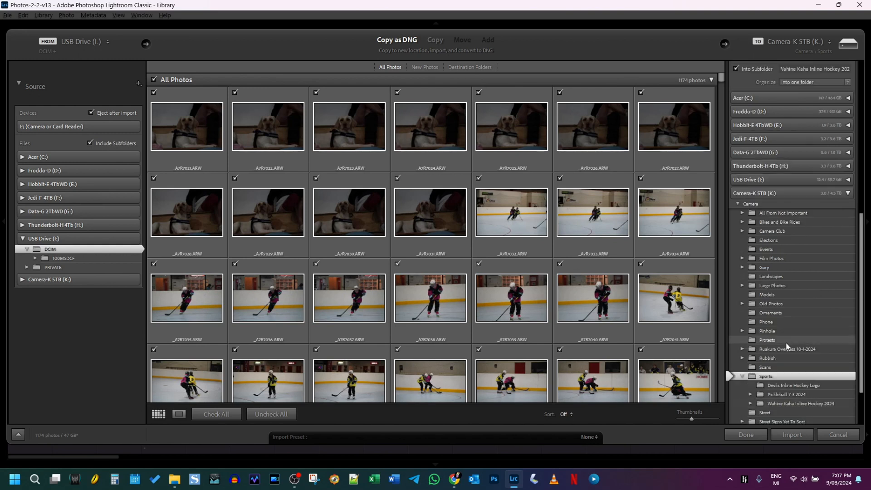
pyautogui.scroll(10, 786, 346)
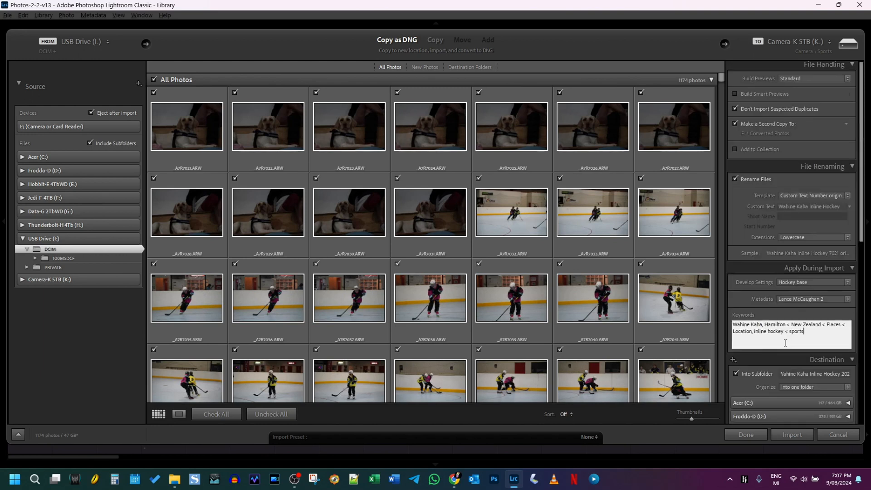
pyautogui.click(794, 436)
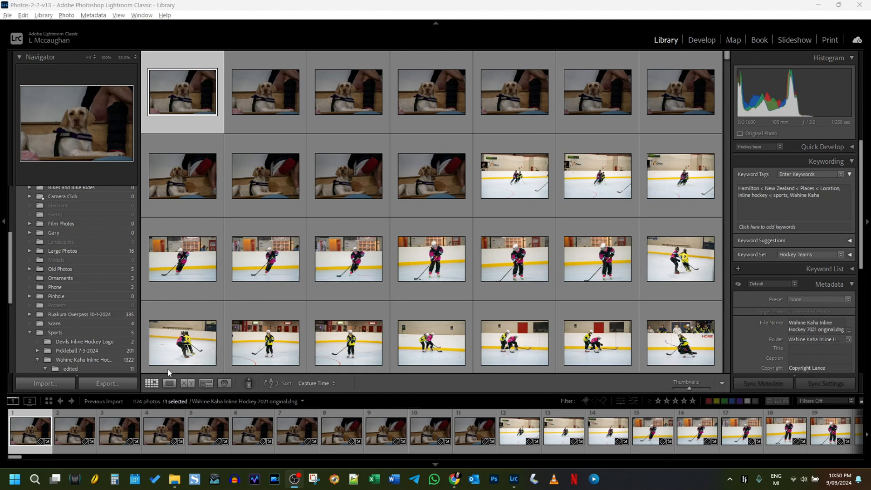
# Step: Look through the imported photos to examine their previews and how the Hockey base preset was applied, ending at the first photo
pyautogui.scroll(-10, 483, 201)
pyautogui.scroll(-3, 492, 214)
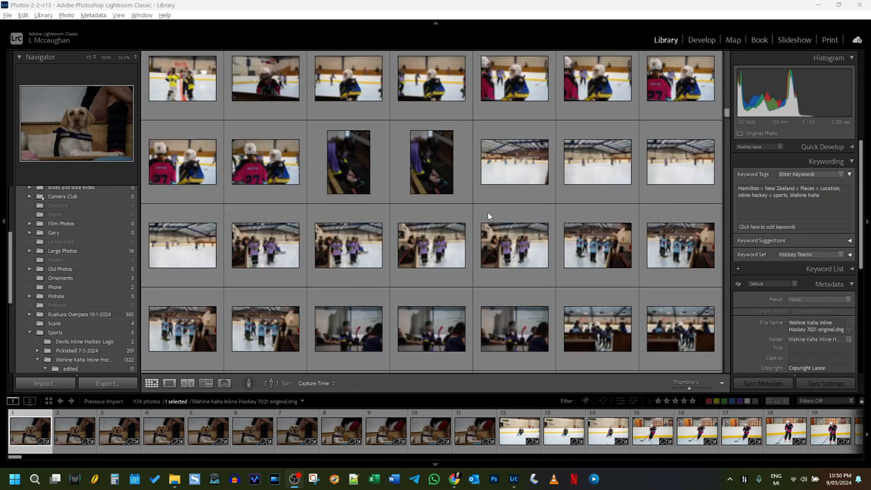
pyautogui.scroll(-2, 488, 213)
pyautogui.scroll(3, 486, 211)
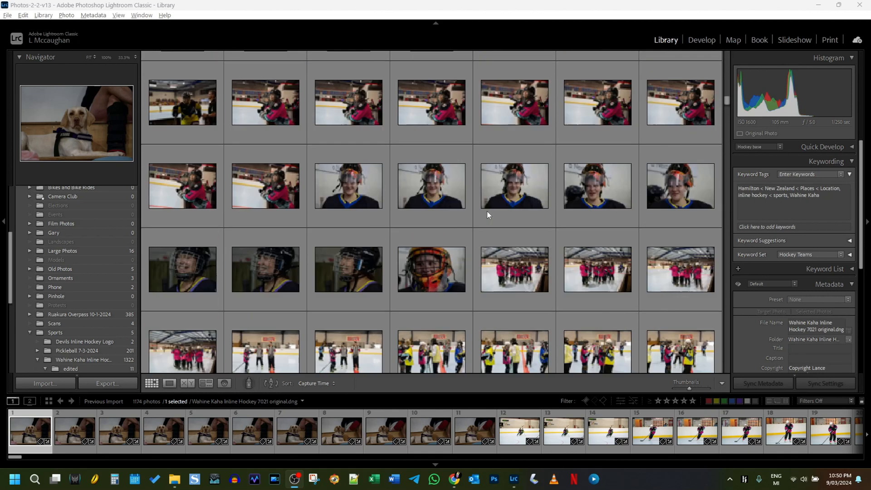
pyautogui.scroll(-4, 487, 211)
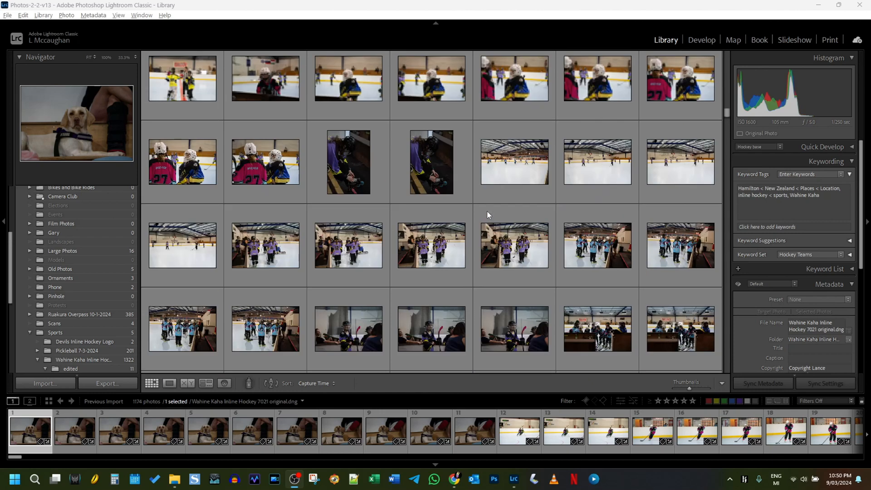
pyautogui.scroll(-10, 487, 214)
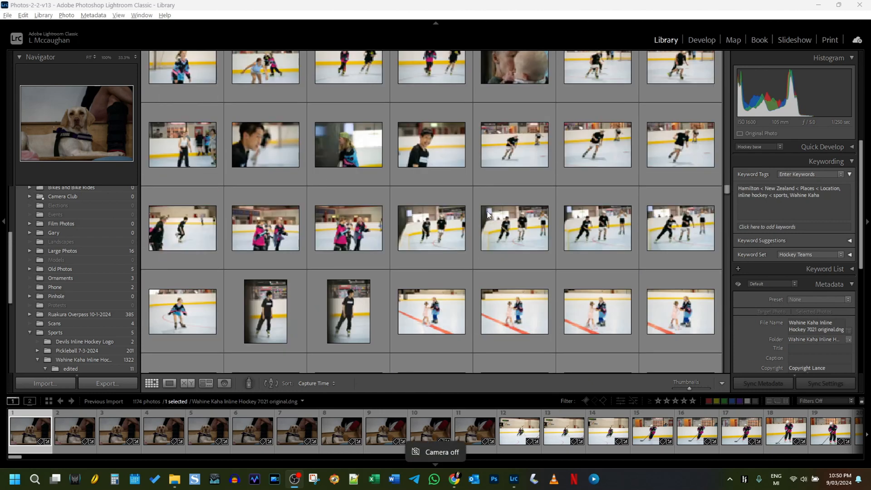
pyautogui.scroll(-10, 486, 211)
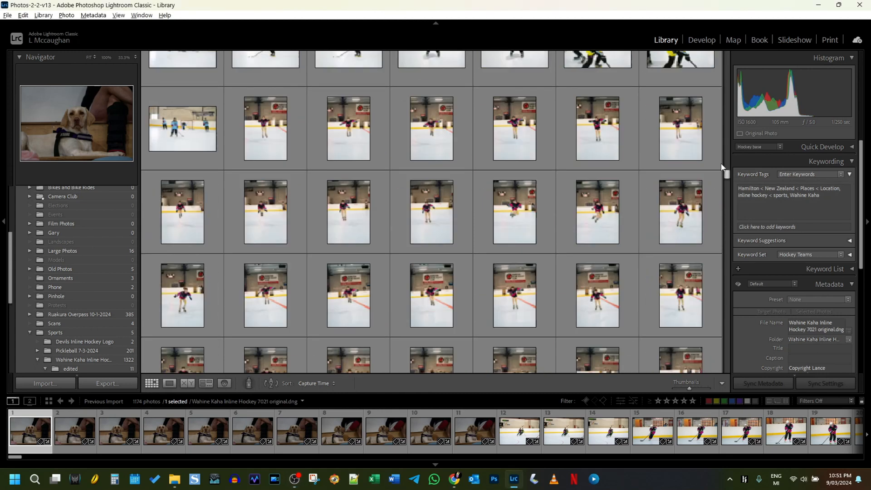
pyautogui.moveTo(722, 164); pyautogui.dragTo(727, 51)
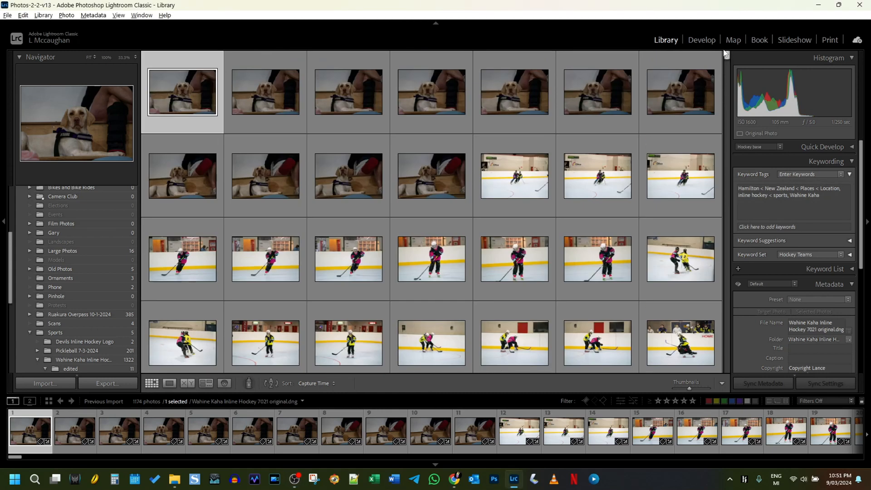
# Step: Set the metadata title of all imported photos to "Wahine Kaha Inline Hockey 2024"
pyautogui.click(809, 330)
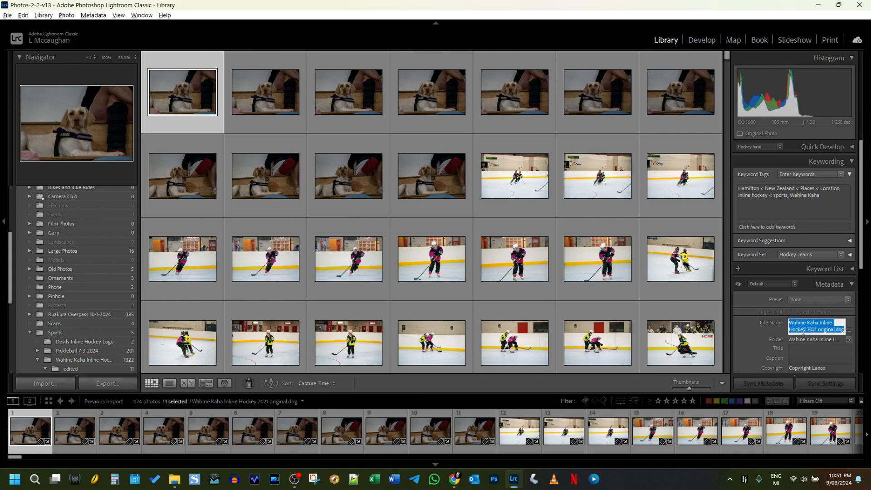
pyautogui.moveTo(807, 331); pyautogui.dragTo(775, 313)
pyautogui.hotkey('ctrl', 'c')
pyautogui.click(795, 348)
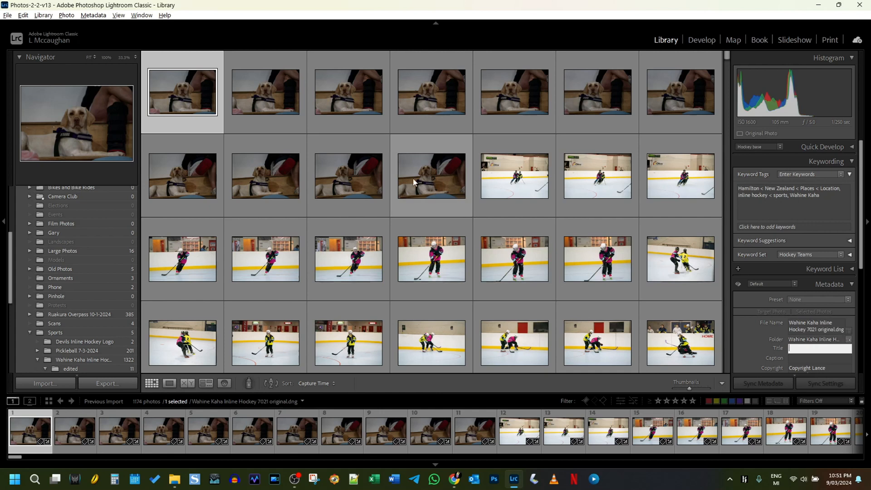
pyautogui.click(265, 96)
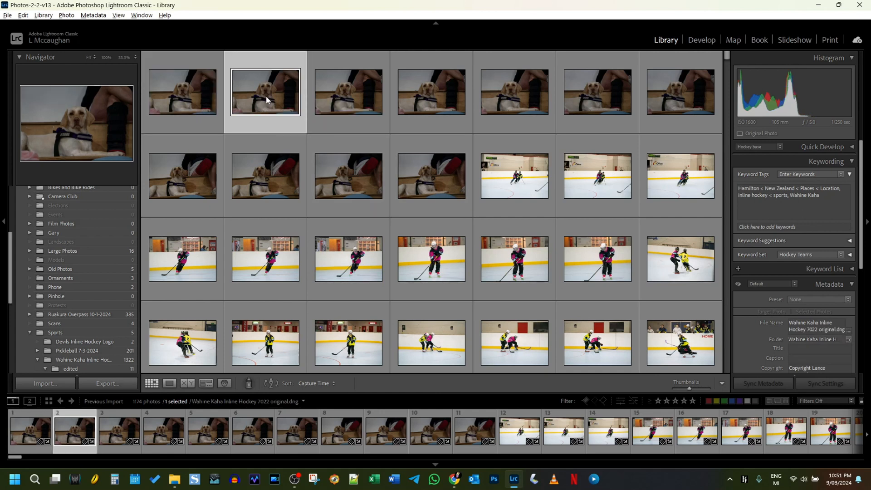
pyautogui.hotkey('ctrl', 'a')
pyautogui.click(805, 341)
pyautogui.hotkey('ctrl', 'v')
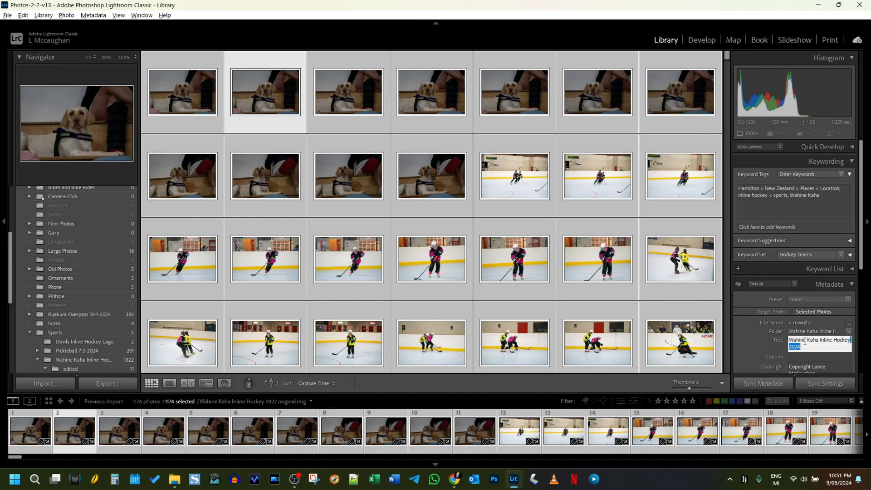
pyautogui.click(814, 348)
pyautogui.click(801, 356)
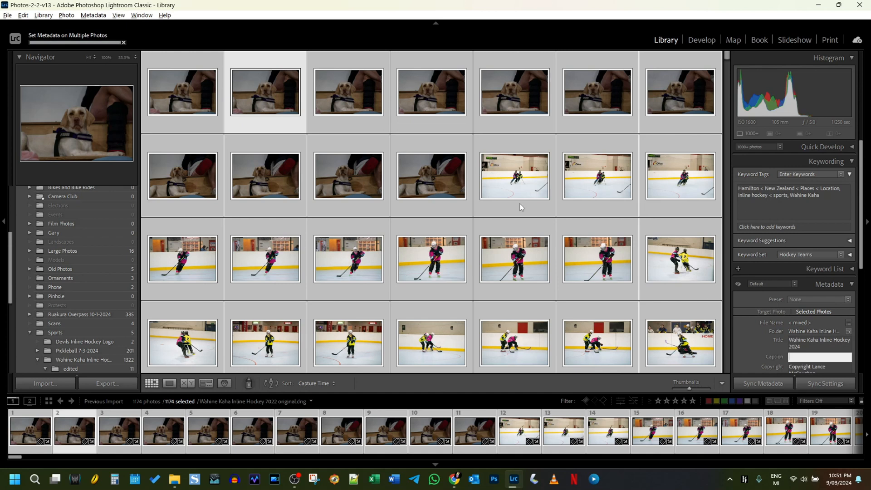
# Step: Review the selected imported photos and assign the blue color label to all of them
pyautogui.click(508, 175)
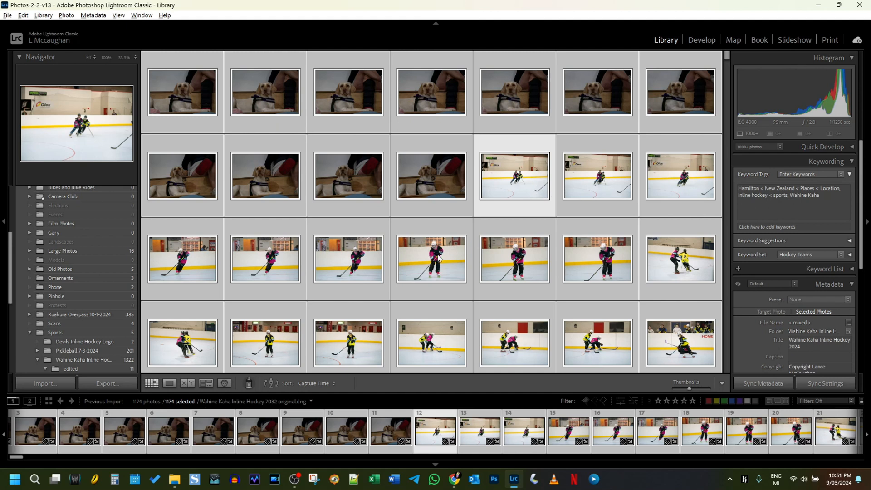
pyautogui.scroll(-3, 438, 257)
pyautogui.scroll(-5, 437, 254)
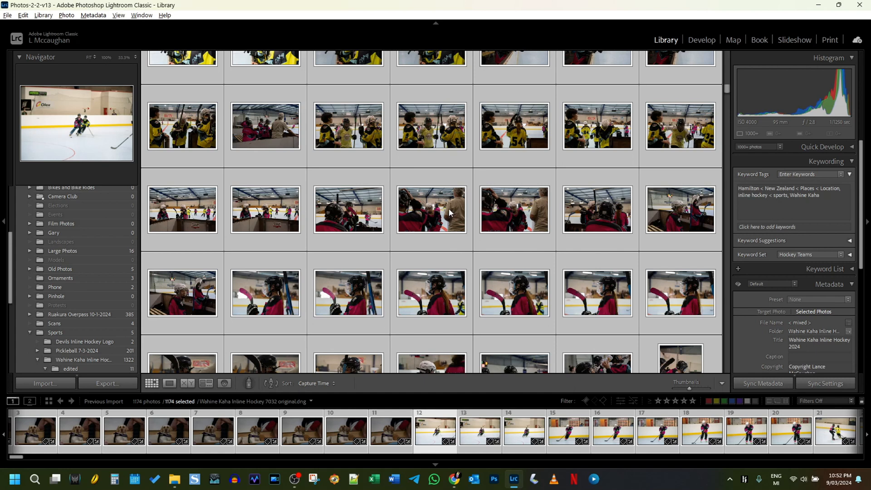
pyautogui.scroll(10, 449, 208)
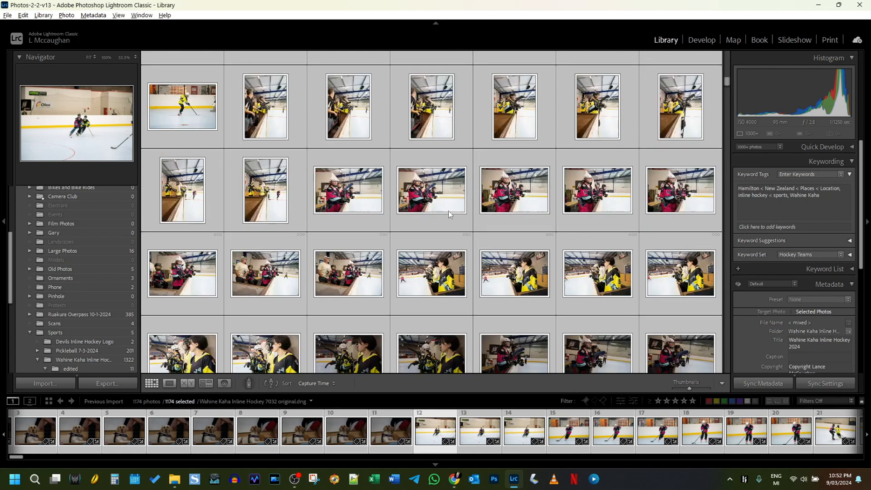
pyautogui.scroll(10, 448, 211)
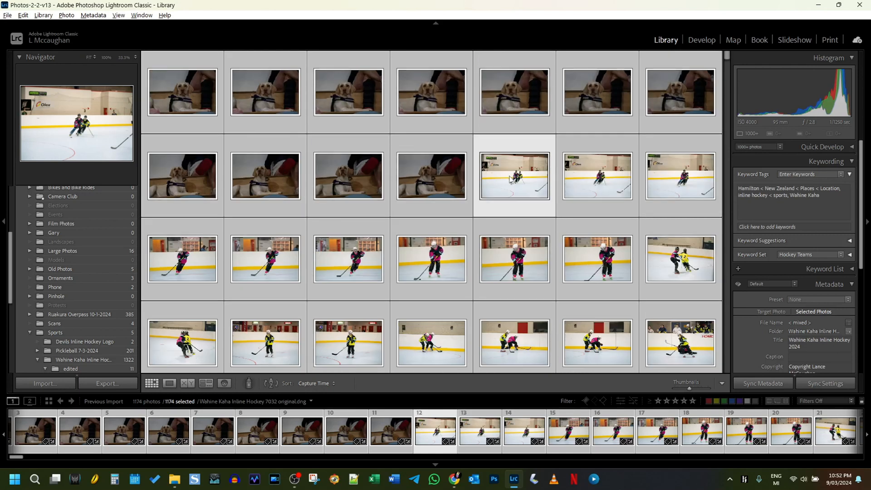
pyautogui.rightClick(510, 180)
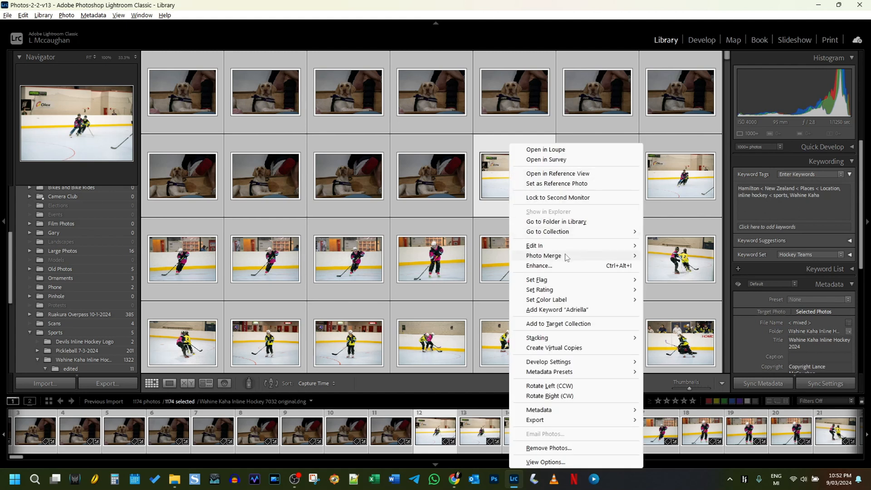
pyautogui.moveTo(581, 301)
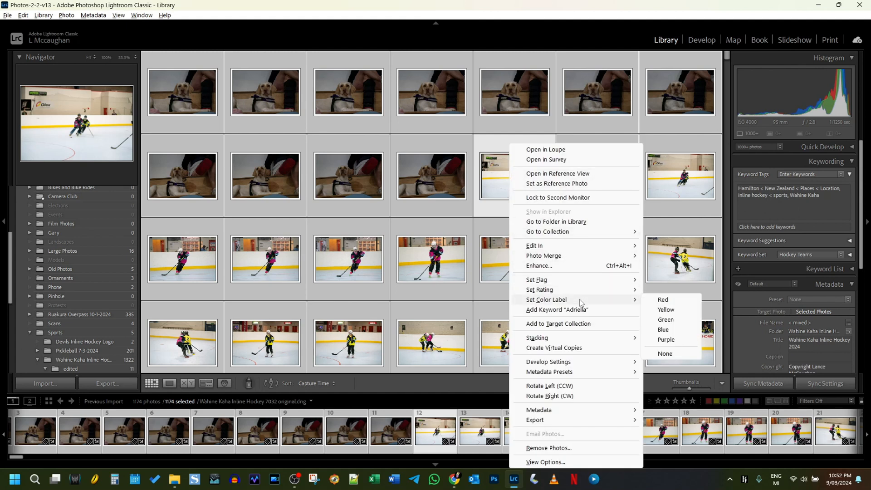
pyautogui.click(664, 330)
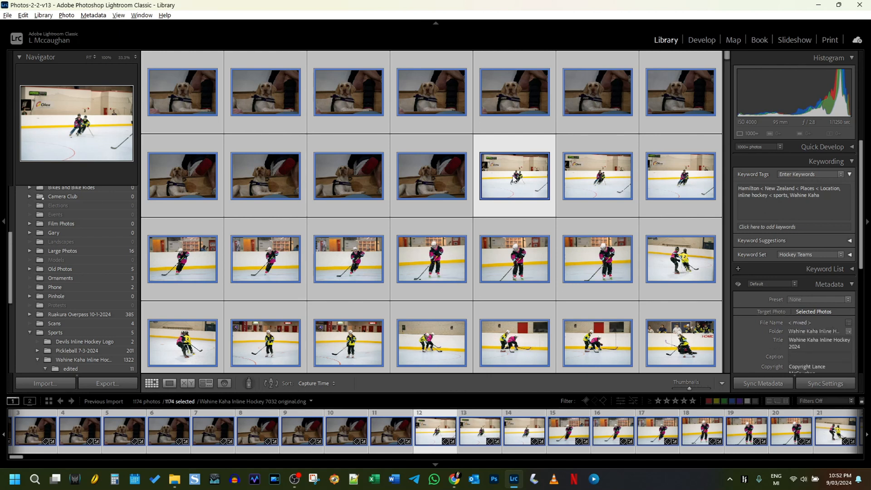
# Step: Select only the dog photos at the start of the import and assign them the green color label
pyautogui.hotkey('ctrl', 'd')
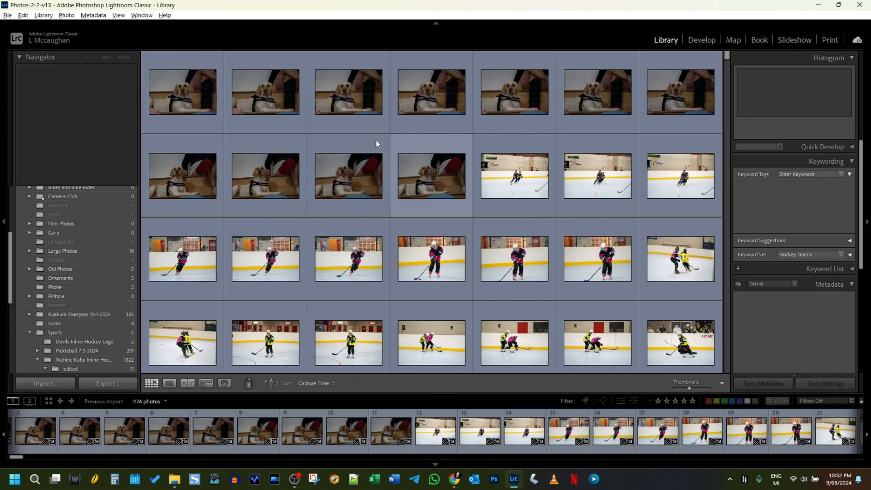
pyautogui.click(190, 86)
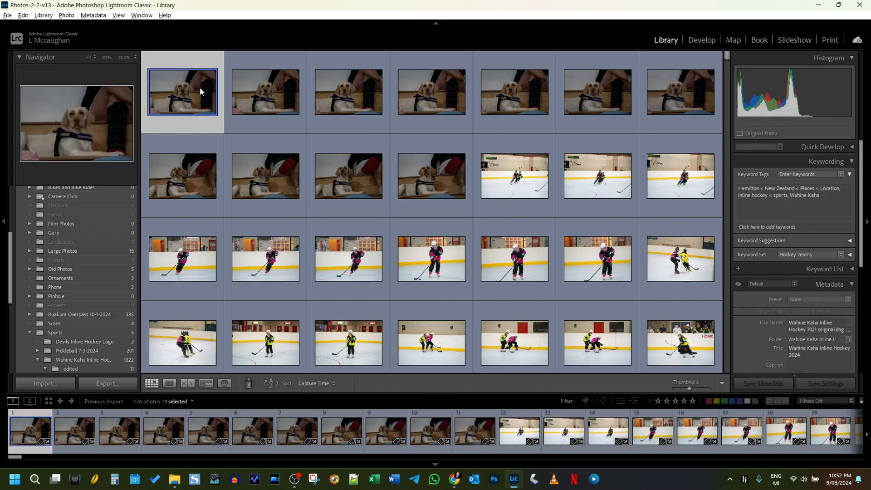
pyautogui.keyDown('shift'); pyautogui.click(432, 172); pyautogui.keyUp('shift')
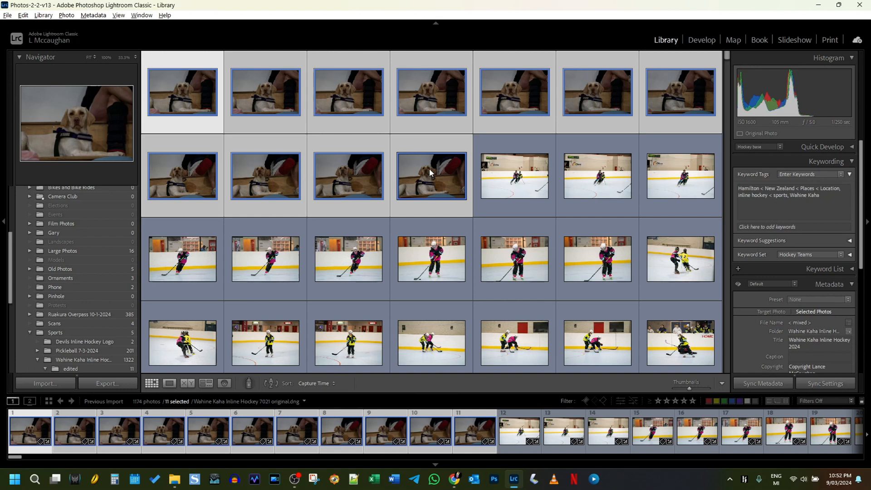
pyautogui.rightClick(429, 172)
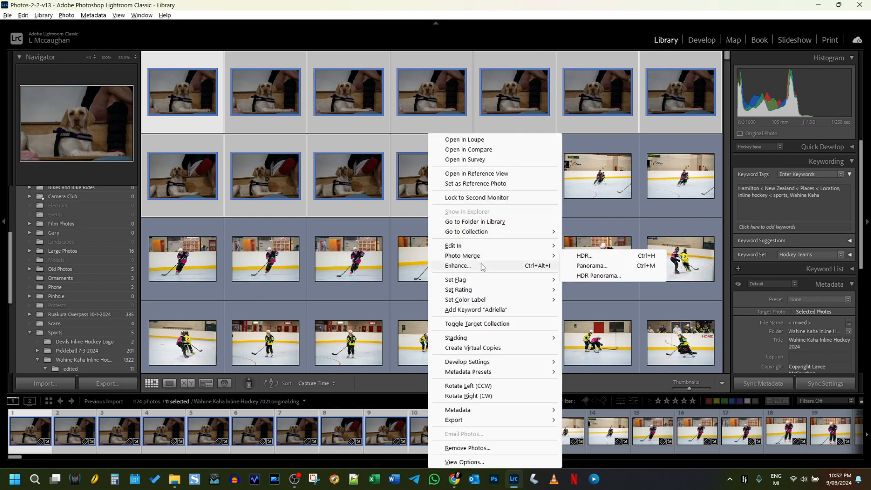
pyautogui.moveTo(496, 300)
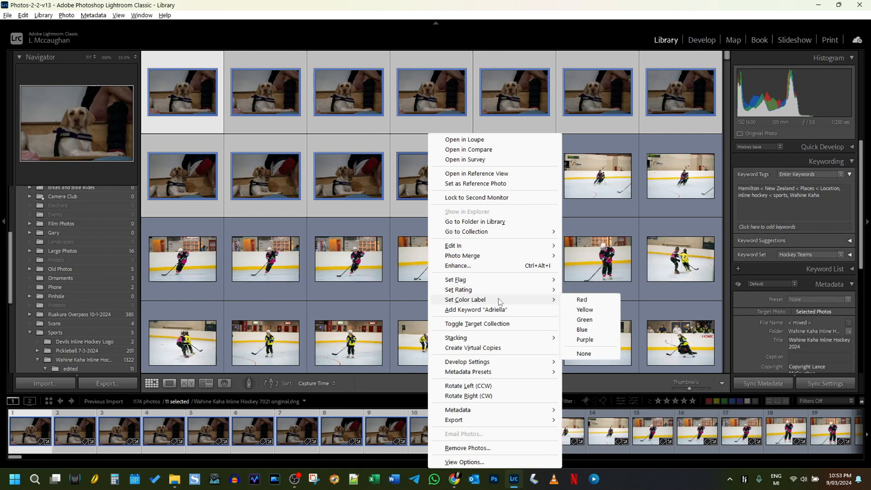
pyautogui.click(579, 320)
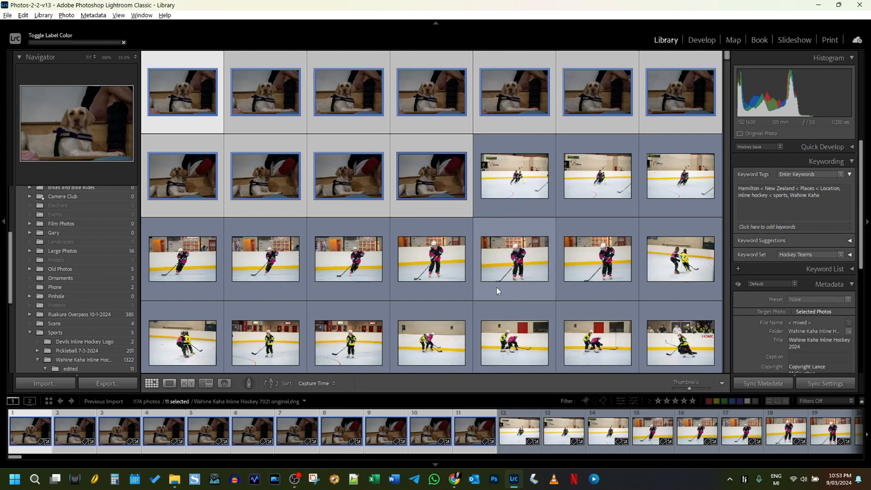
# Step: Select all the portrait photos of the woman with two small children and assign them the yellow color label
pyautogui.scroll(-2, 501, 286)
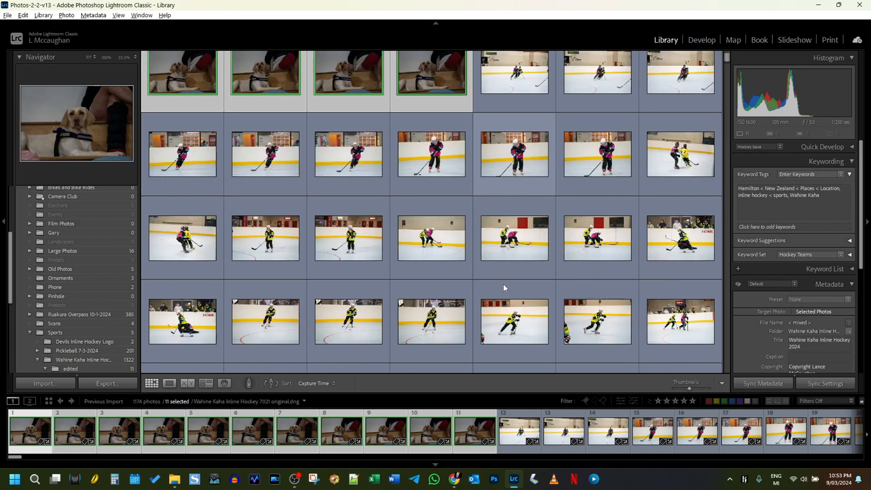
pyautogui.scroll(-4, 503, 284)
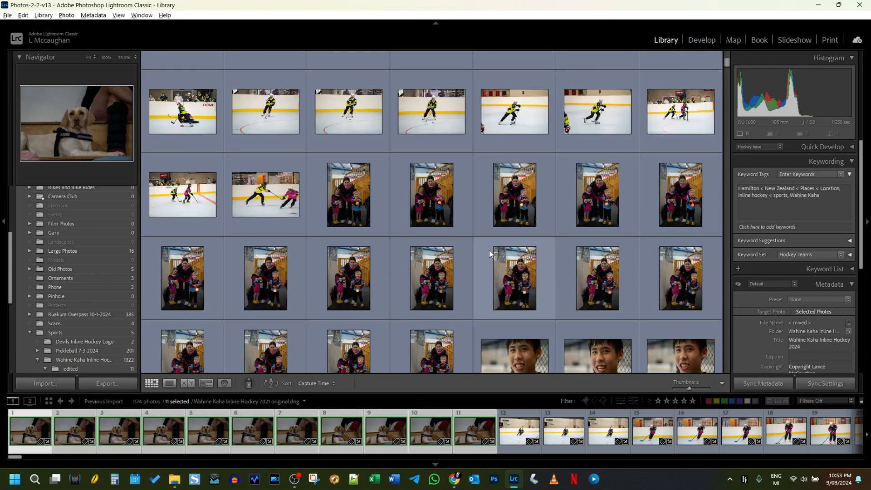
pyautogui.click(354, 207)
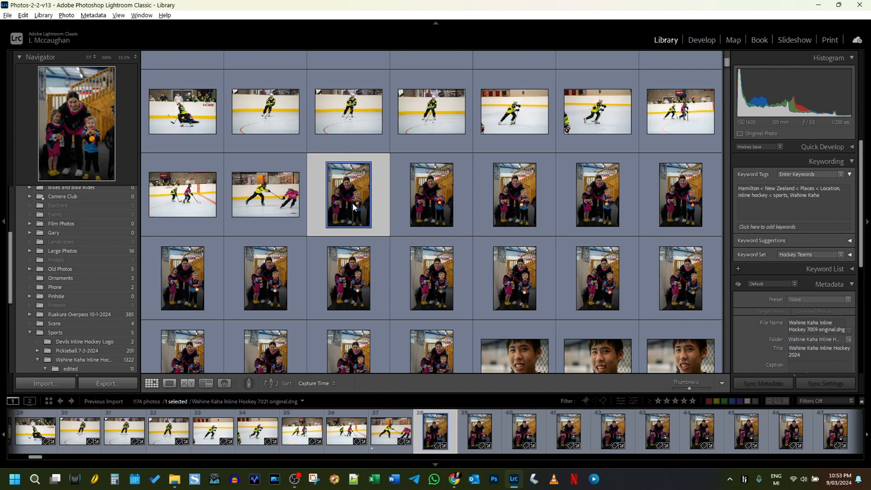
pyautogui.scroll(-2, 362, 202)
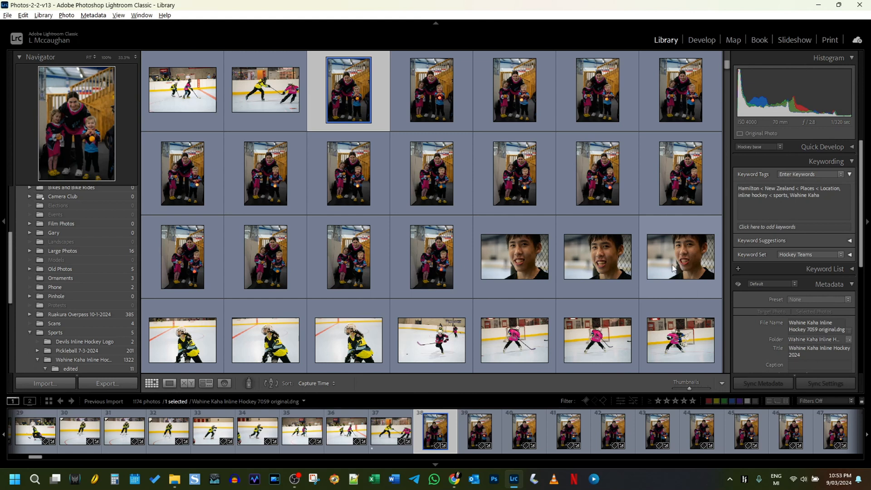
pyautogui.keyDown('shift'); pyautogui.click(433, 259); pyautogui.keyUp('shift')
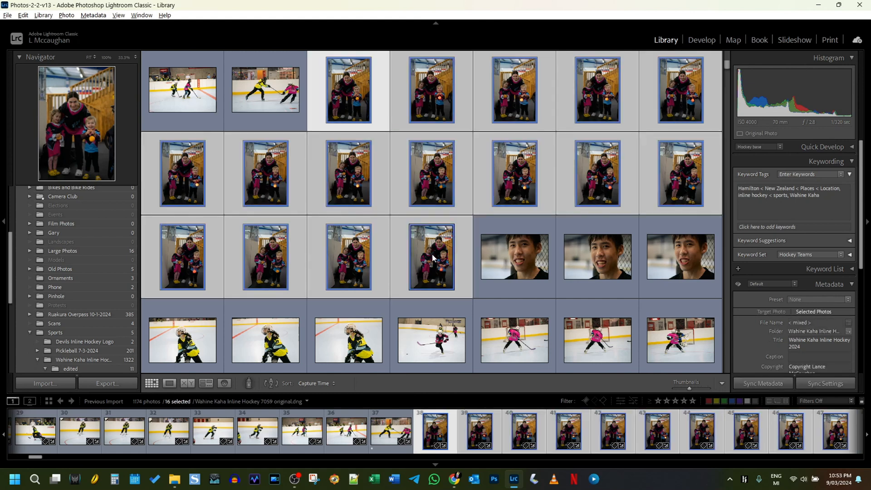
pyautogui.rightClick(432, 256)
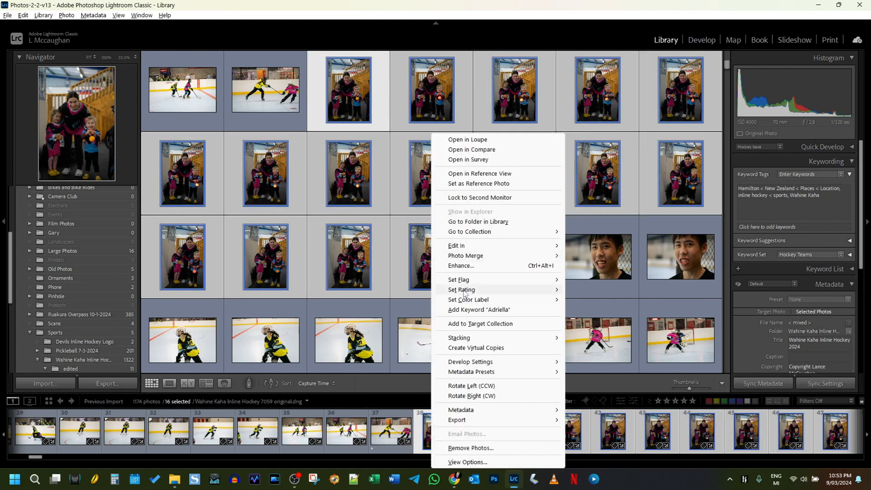
pyautogui.moveTo(468, 301)
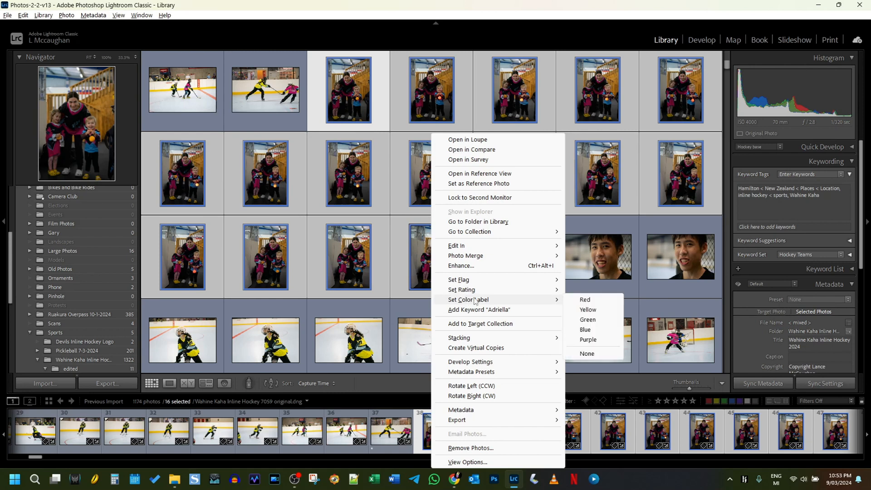
pyautogui.click(592, 309)
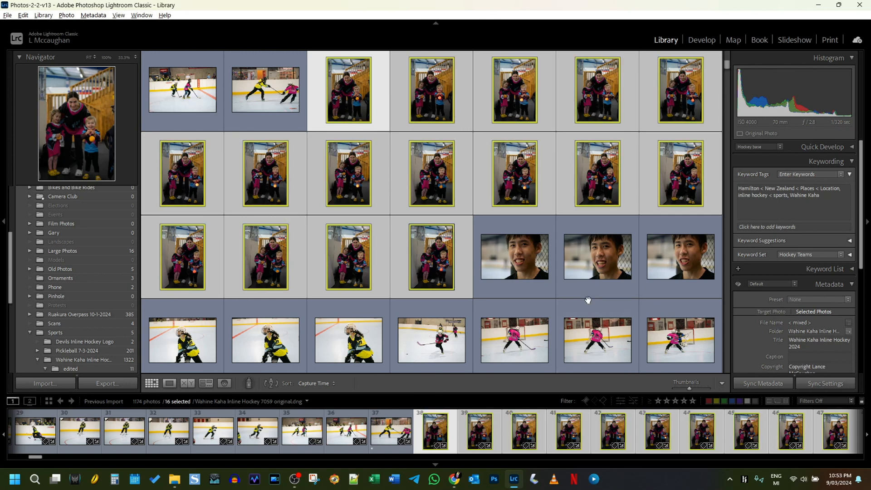
# Step: Look through the following game, bench and team photos to find more pictures of spectators off the rink
pyautogui.scroll(-3, 554, 272)
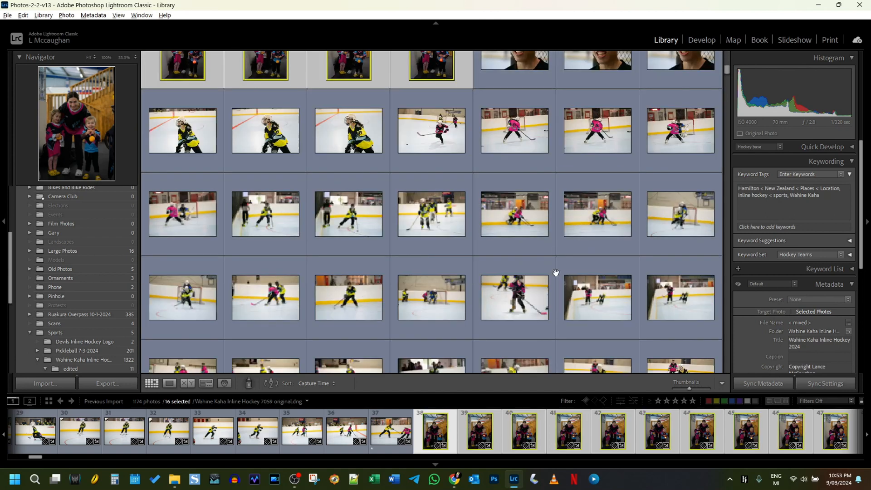
pyautogui.scroll(-5, 555, 272)
pyautogui.scroll(-3, 556, 272)
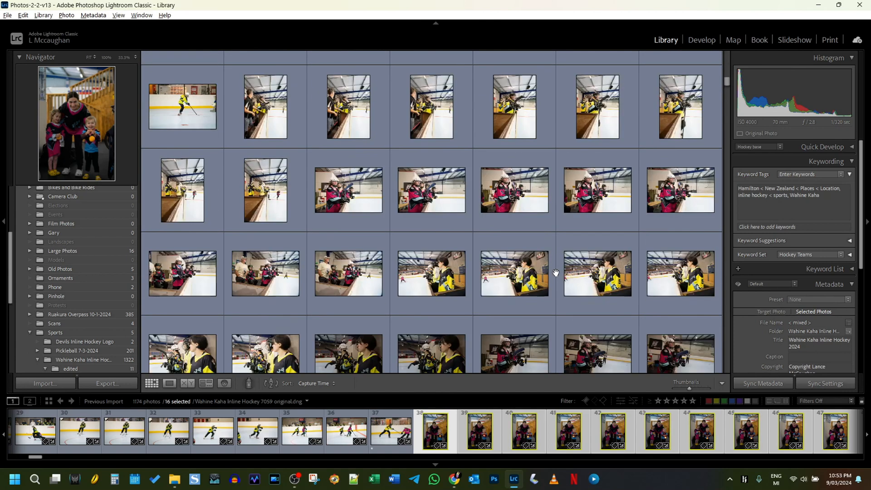
pyautogui.scroll(-5, 556, 273)
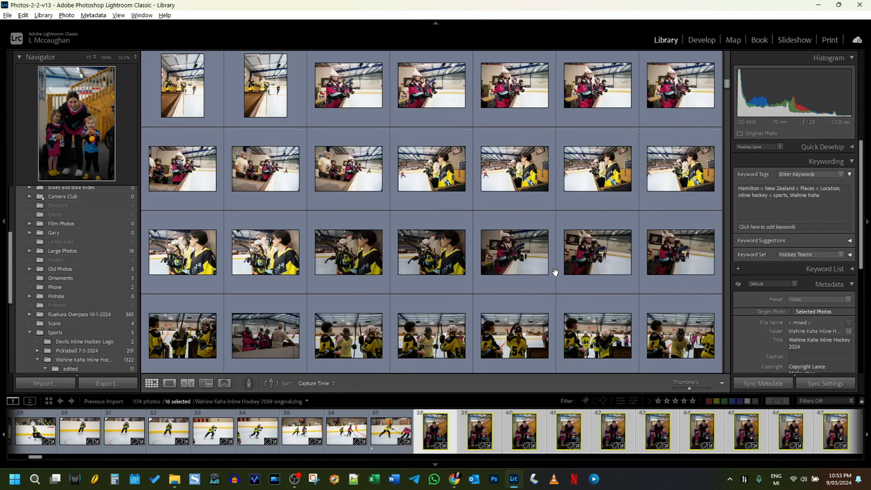
pyautogui.scroll(-5, 556, 272)
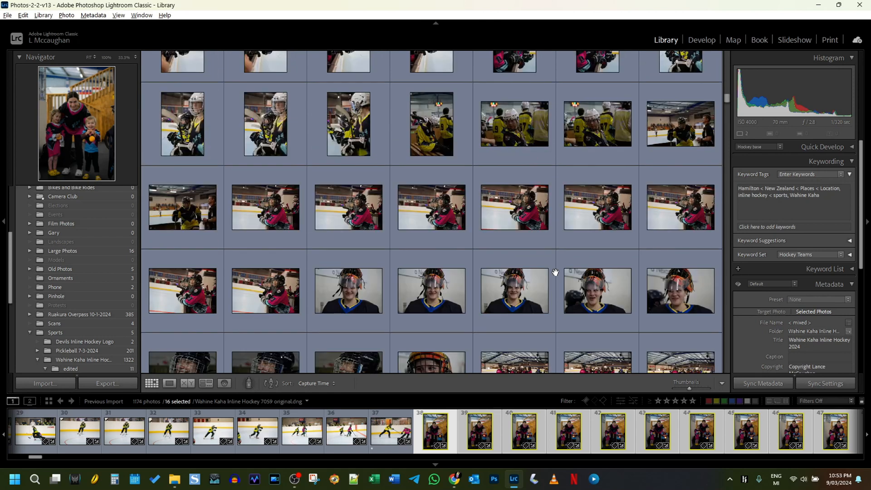
pyautogui.scroll(-10, 555, 272)
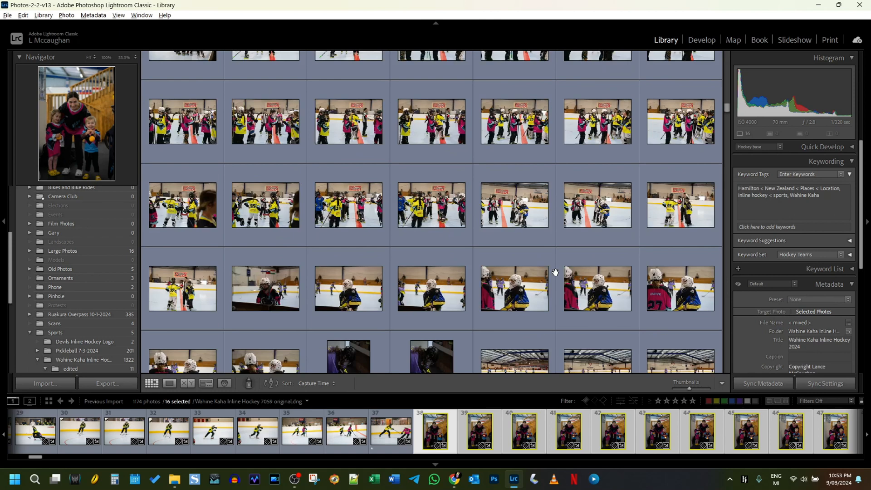
pyautogui.scroll(-4, 556, 272)
pyautogui.scroll(4, 556, 272)
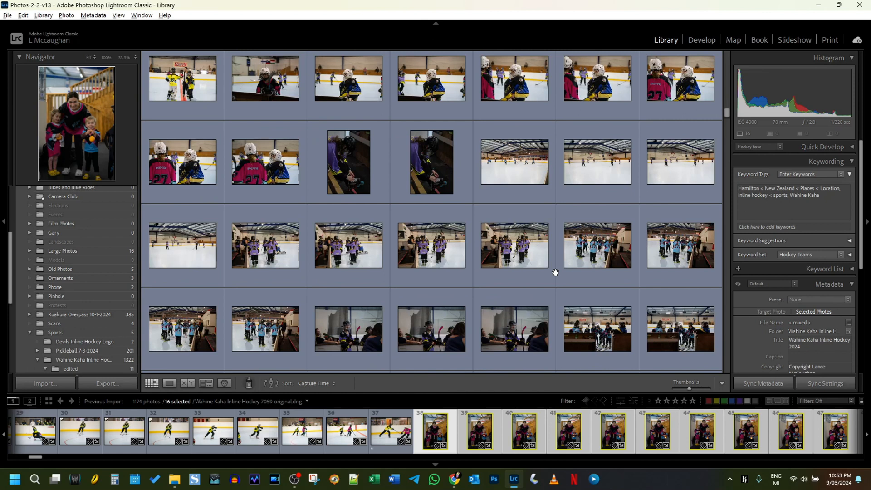
pyautogui.scroll(-12, 556, 272)
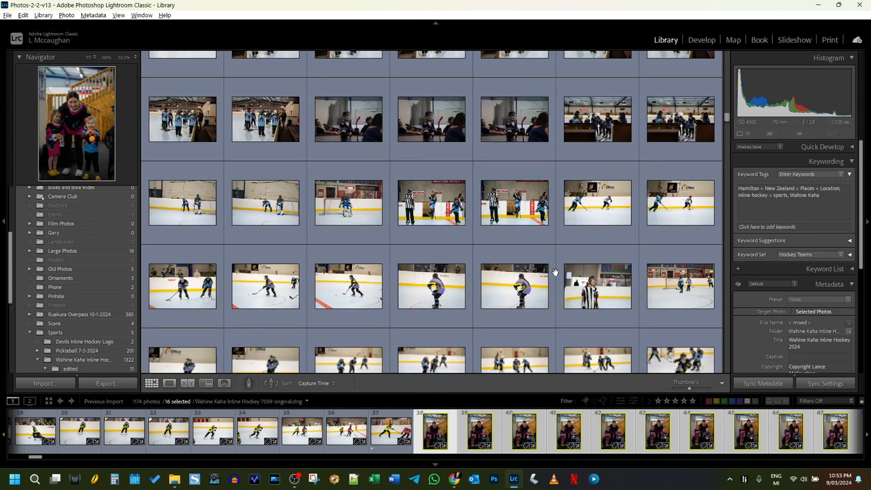
pyautogui.scroll(-3, 556, 273)
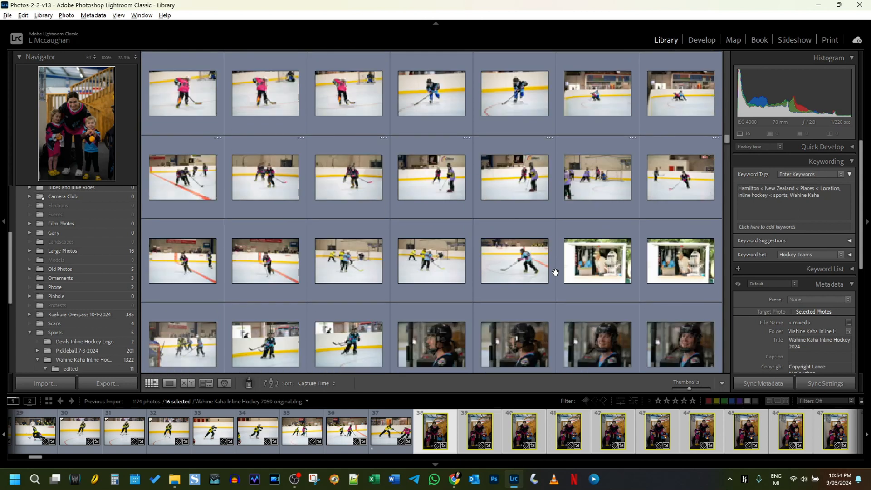
pyautogui.scroll(-2, 556, 273)
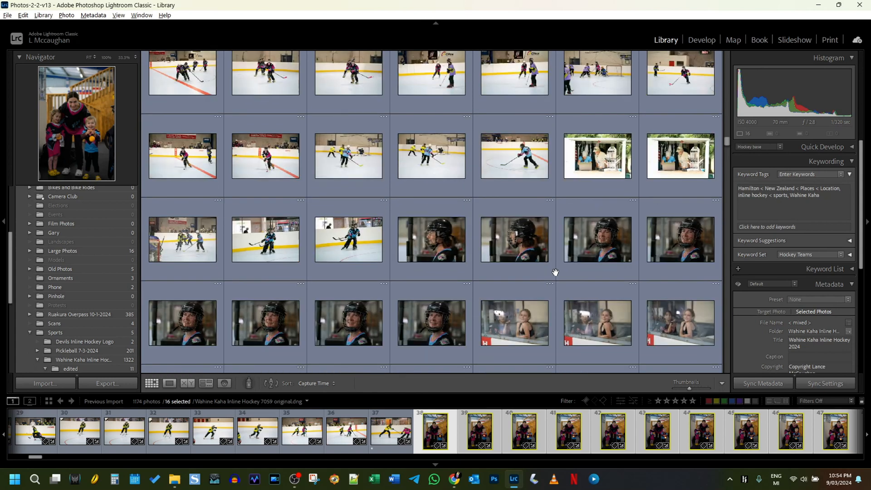
pyautogui.scroll(-4, 556, 272)
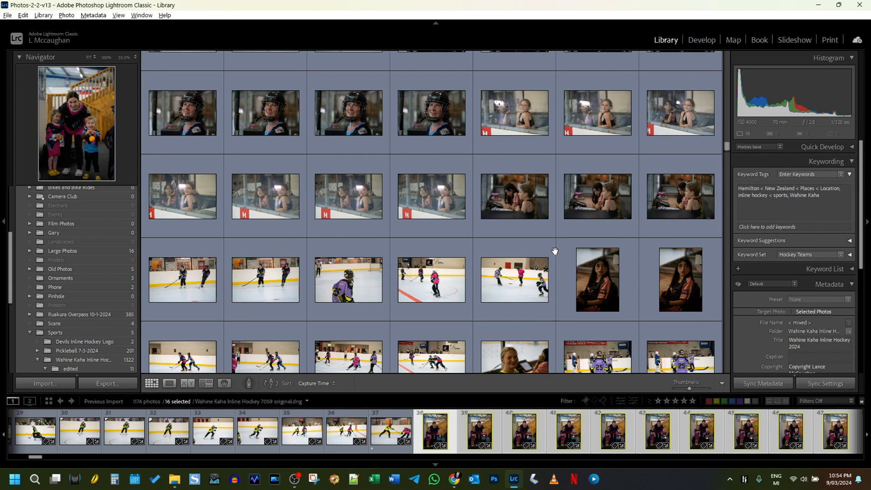
# Step: Select the spectator photos of the girls behind the glass, the seated portraits and the smiling woman, and assign them the yellow color label
pyautogui.click(524, 193)
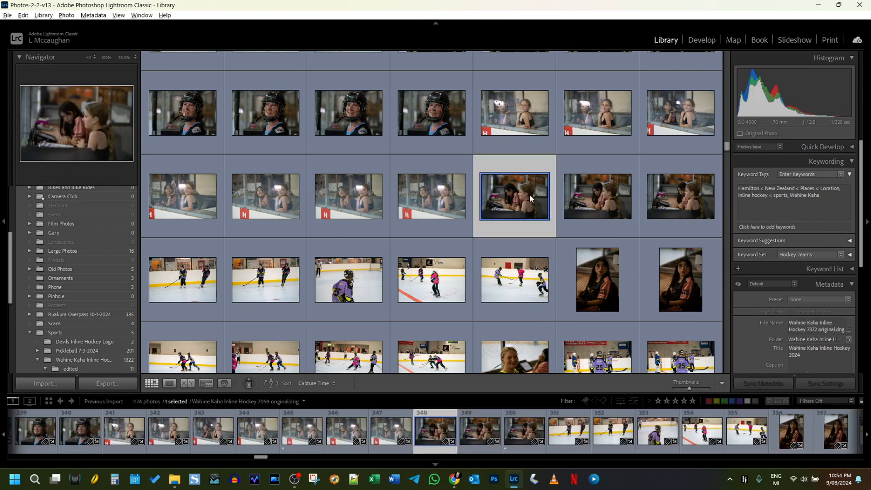
pyautogui.click(514, 113)
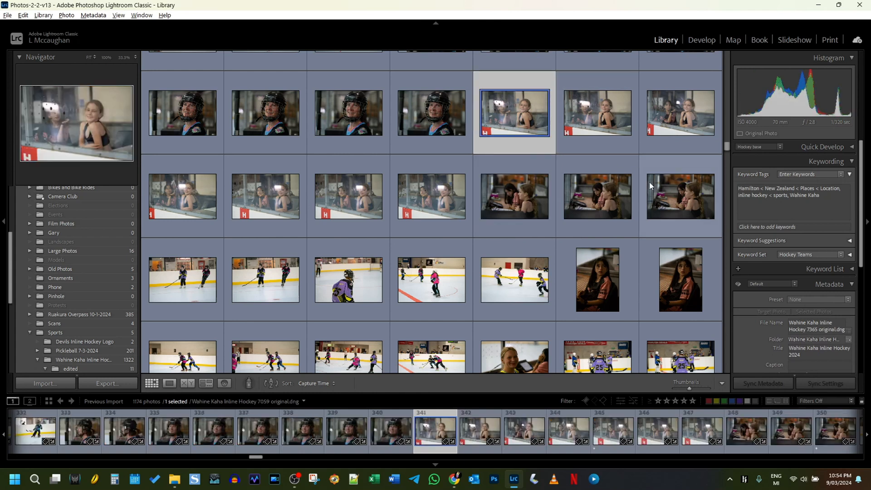
pyautogui.keyDown('shift'); pyautogui.click(679, 198); pyautogui.keyUp('shift')
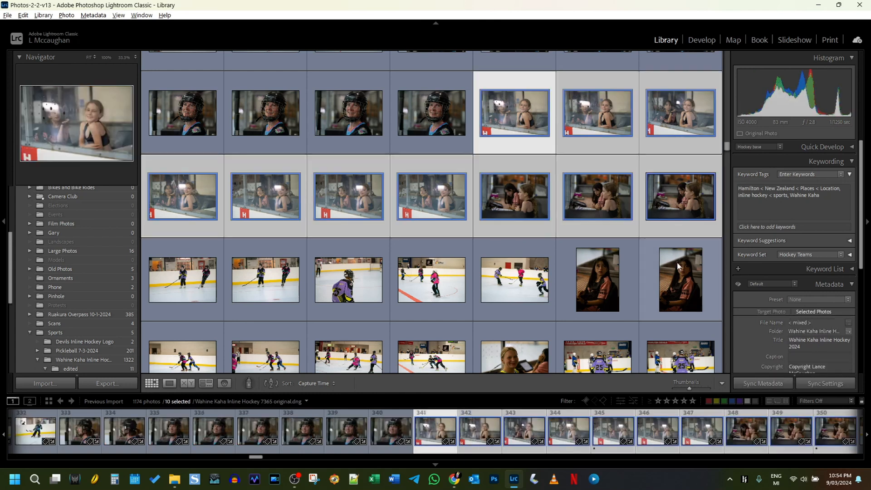
pyautogui.keyDown('ctrl'); pyautogui.click(612, 271); pyautogui.keyUp('ctrl')
pyautogui.scroll(-3, 612, 267)
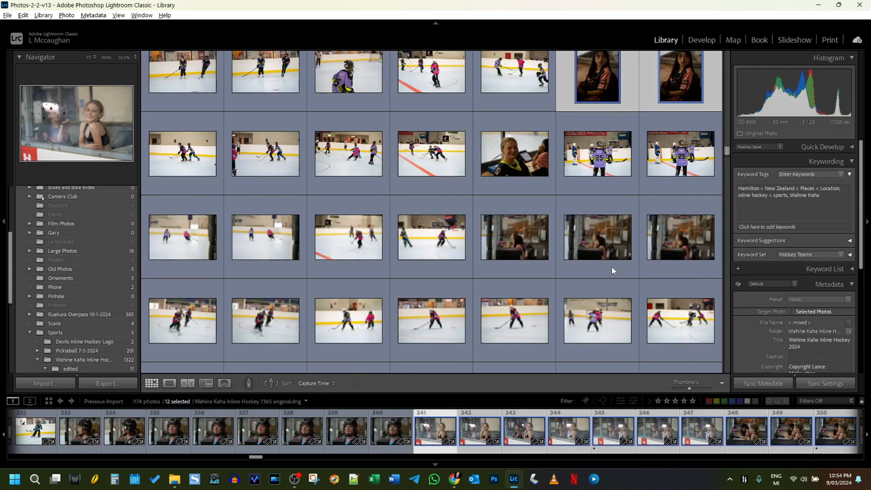
pyautogui.keyDown('ctrl'); pyautogui.click(522, 162); pyautogui.keyUp('ctrl')
pyautogui.keyDown('ctrl'); pyautogui.click(521, 239); pyautogui.keyUp('ctrl')
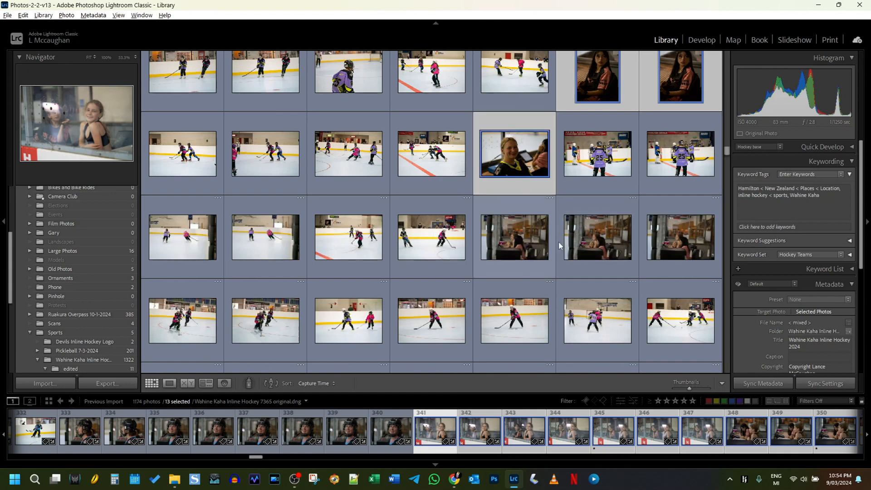
pyautogui.keyDown('ctrl'); pyautogui.click(562, 247); pyautogui.keyUp('ctrl')
pyautogui.keyDown('ctrl'); pyautogui.click(677, 250); pyautogui.keyUp('ctrl')
pyautogui.scroll(-3, 672, 252)
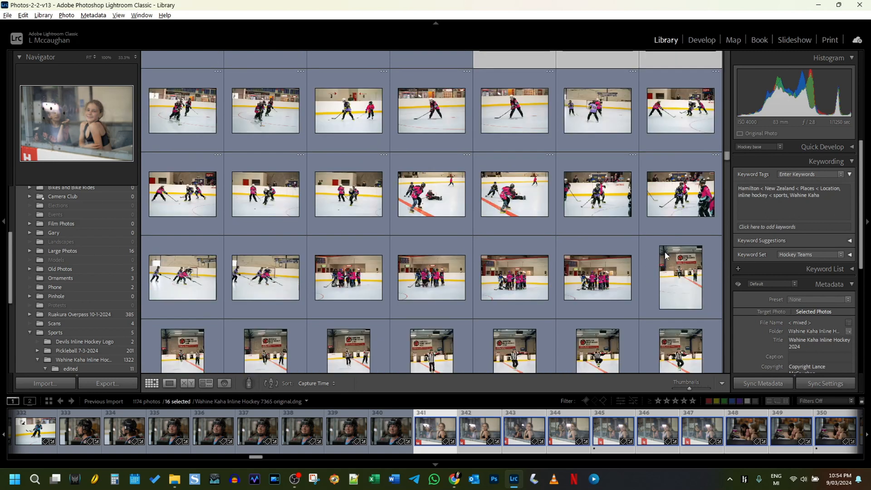
pyautogui.keyDown('ctrl'); pyautogui.click(665, 255); pyautogui.keyUp('ctrl')
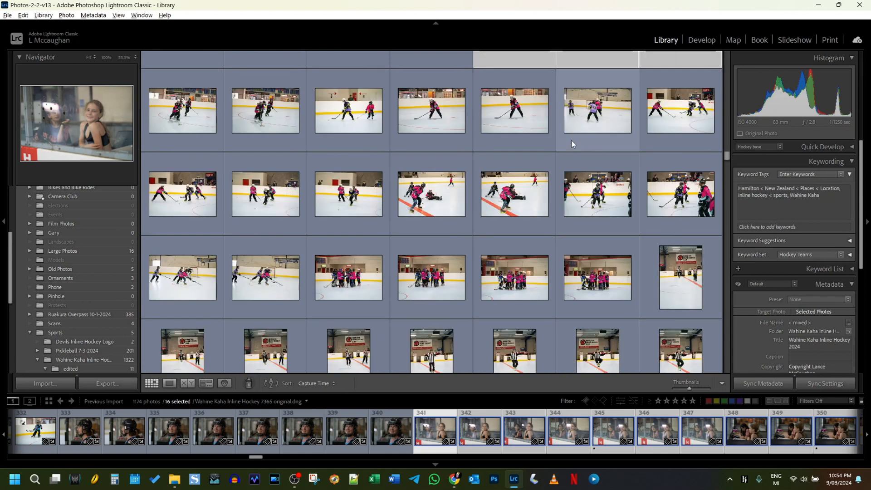
pyautogui.scroll(2, 571, 140)
pyautogui.rightClick(515, 122)
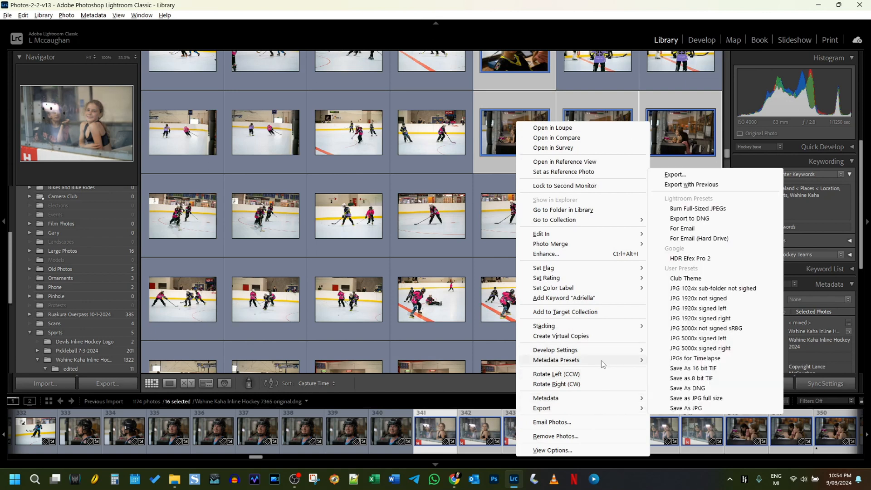
pyautogui.moveTo(605, 354)
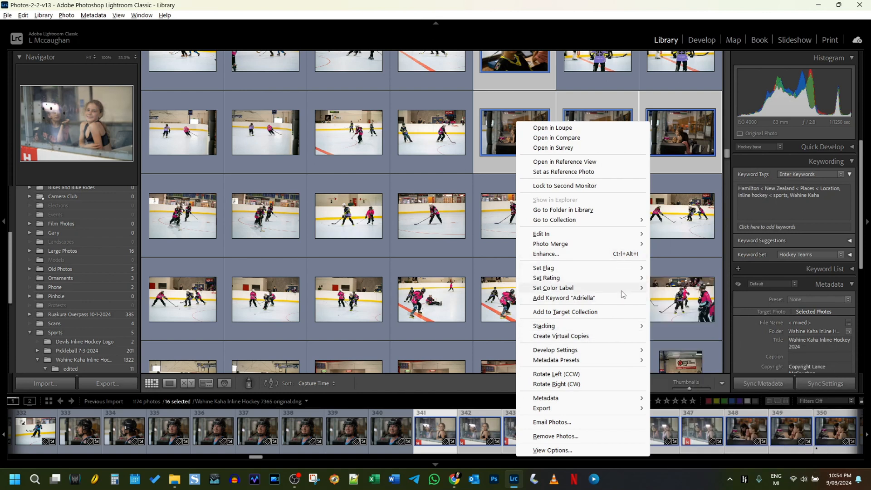
pyautogui.moveTo(625, 289)
pyautogui.click(674, 307)
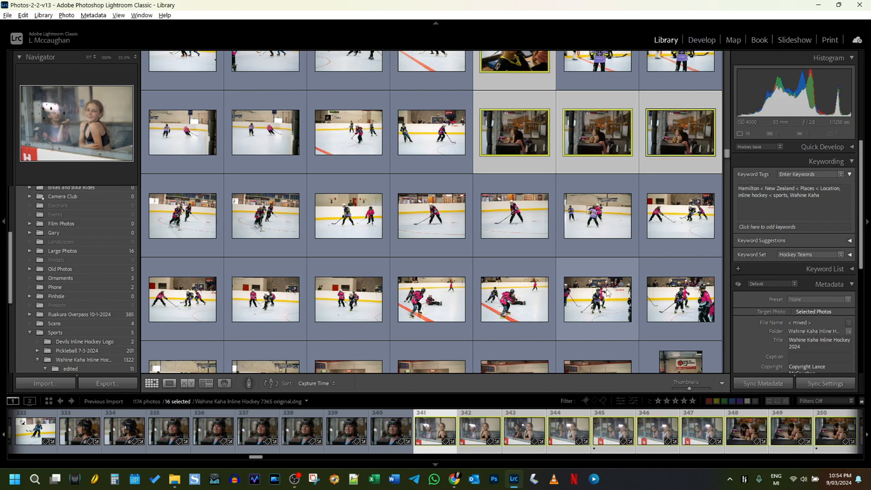
# Step: Look through the remaining game and skating photos for more non-game shots, and preview the close-up of the woman kissing a baby
pyautogui.scroll(-3, 607, 292)
pyautogui.scroll(1, 609, 291)
pyautogui.scroll(-3, 608, 291)
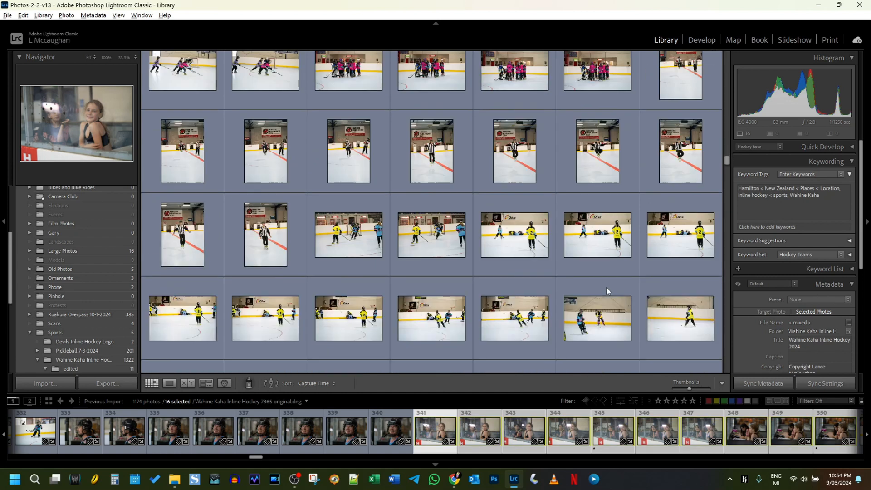
pyautogui.scroll(-5, 609, 291)
pyautogui.scroll(-3, 608, 291)
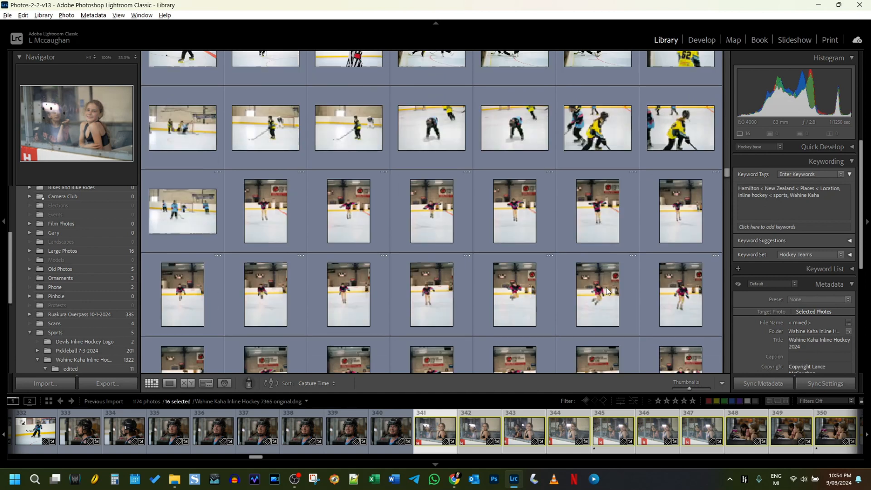
pyautogui.scroll(-8, 608, 291)
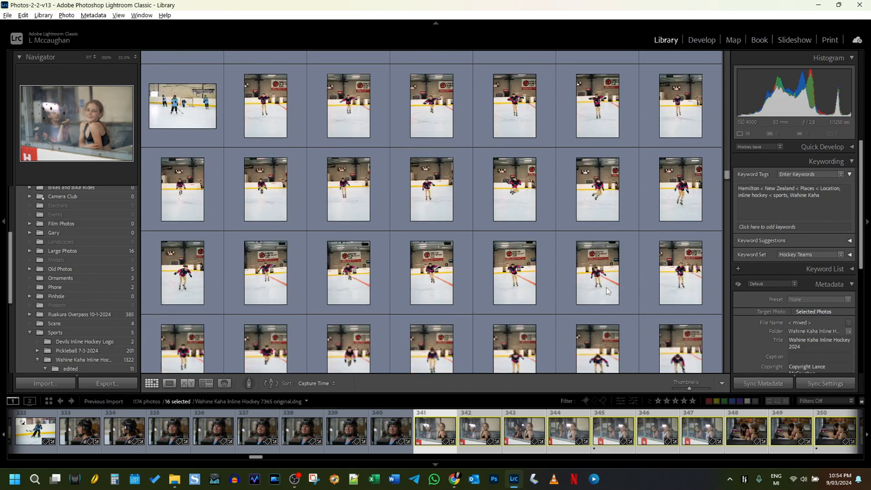
pyautogui.scroll(-3, 605, 291)
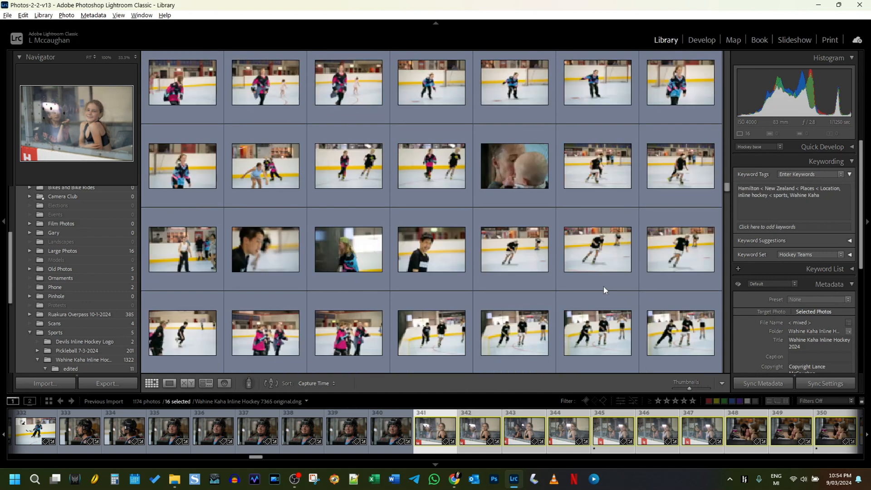
pyautogui.click(510, 190)
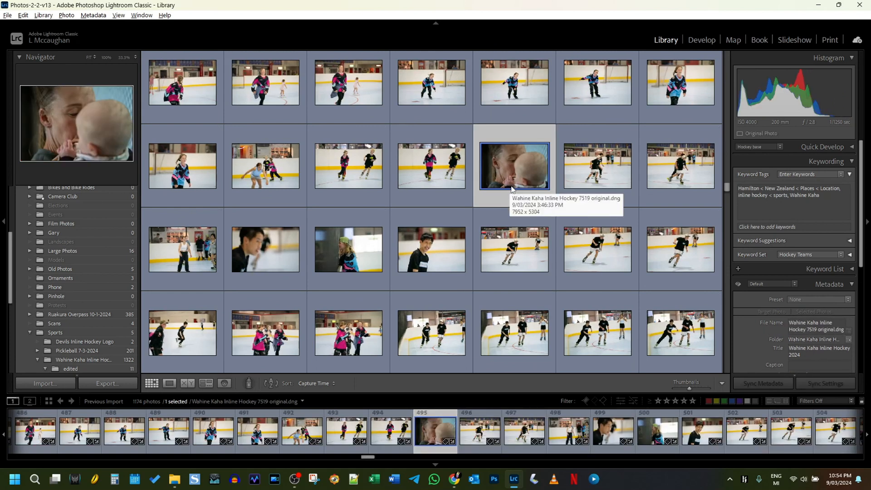
pyautogui.scroll(4, 520, 193)
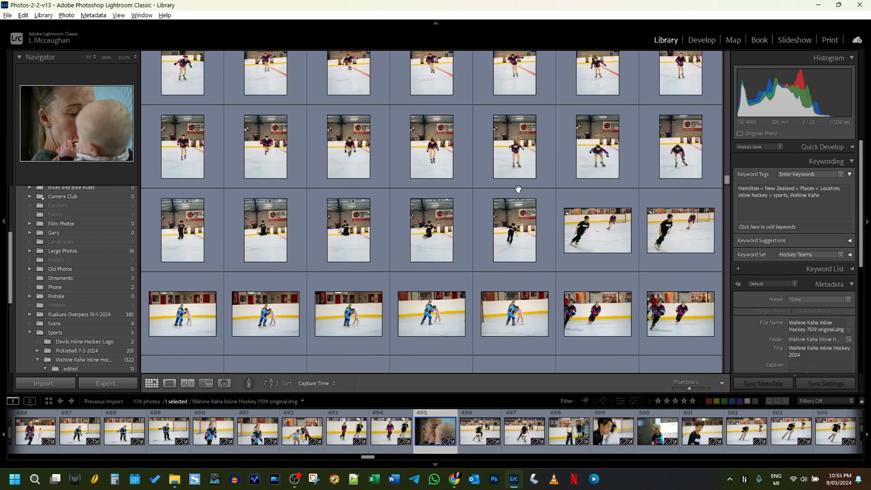
pyautogui.scroll(2, 517, 188)
pyautogui.scroll(5, 516, 186)
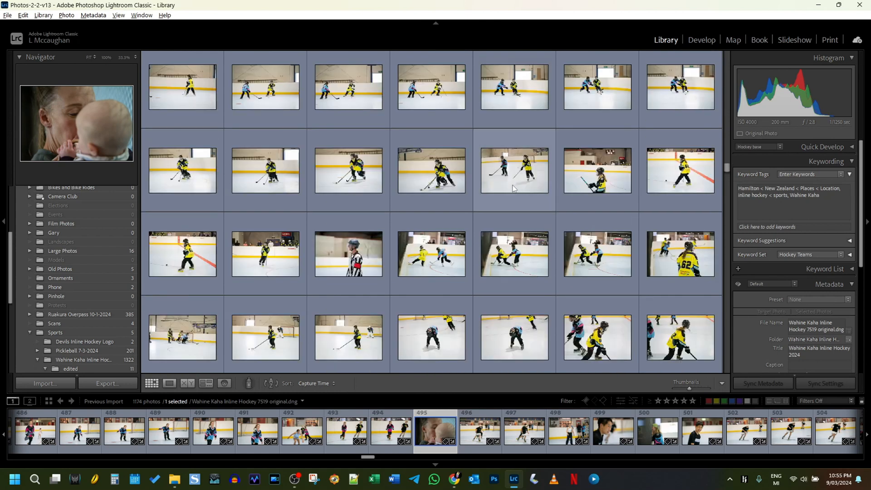
# Step: Select the free-skating photos, from the first upright jumping-skater shot through the upright helmeted child before the group photos, and assign the yellow color label
pyautogui.scroll(-2, 509, 278)
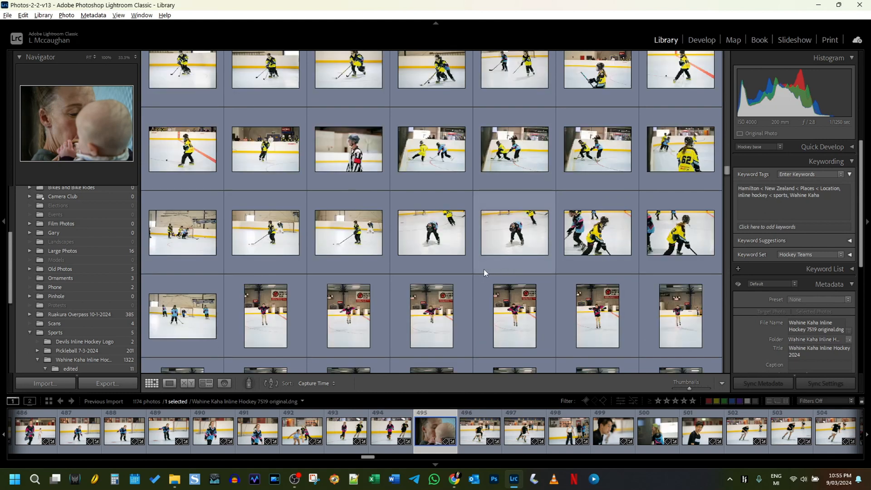
pyautogui.click(254, 315)
pyautogui.scroll(-5, 254, 315)
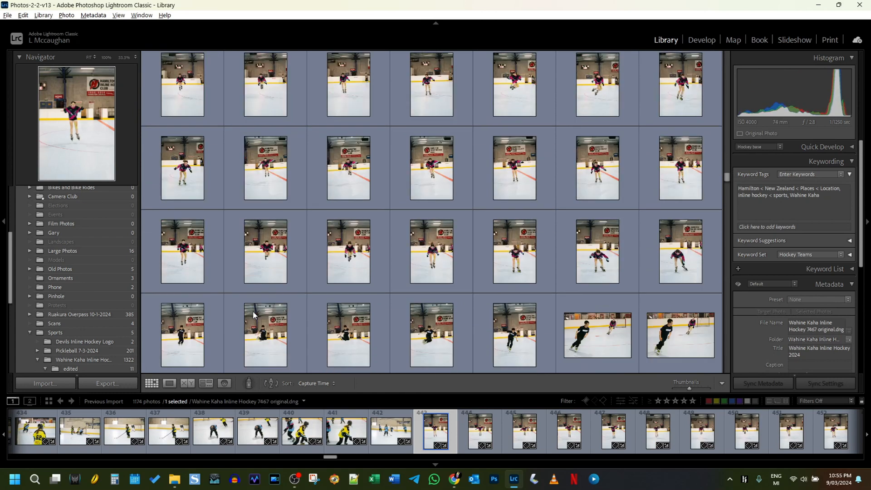
pyautogui.scroll(-5, 254, 314)
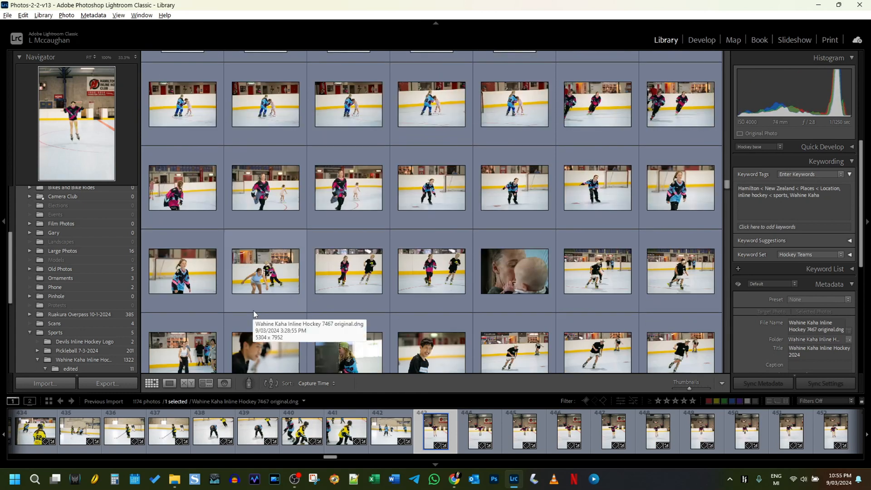
pyautogui.scroll(-3, 253, 314)
pyautogui.scroll(-3, 255, 314)
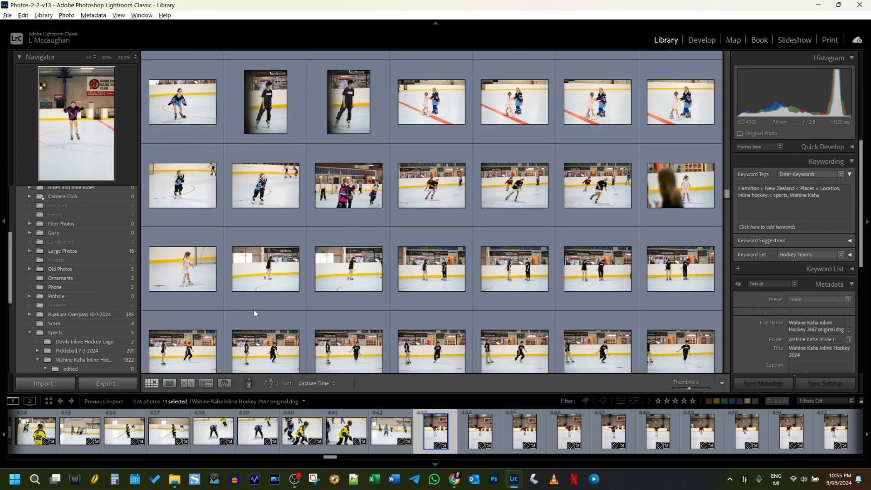
pyautogui.scroll(-3, 254, 313)
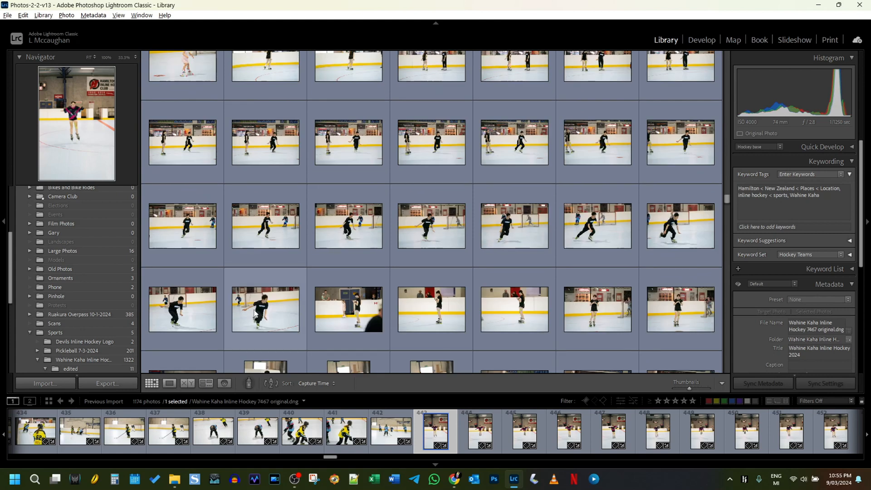
pyautogui.scroll(-2, 254, 313)
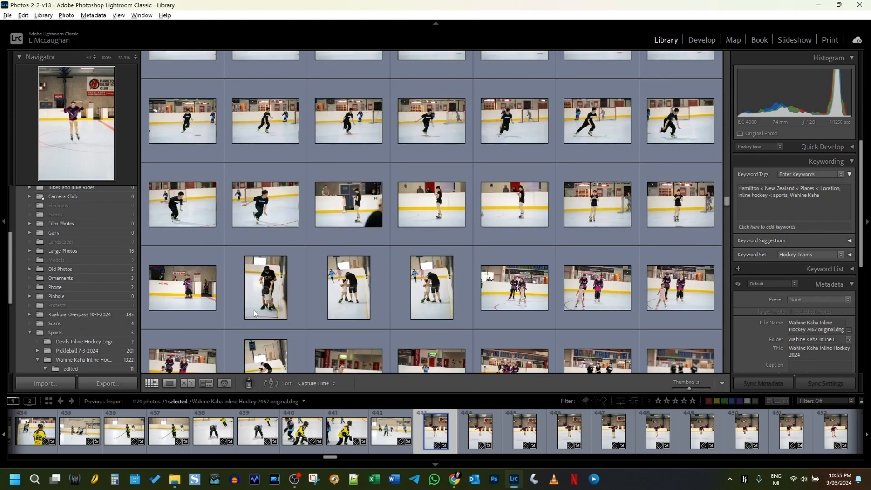
pyautogui.scroll(-5, 255, 313)
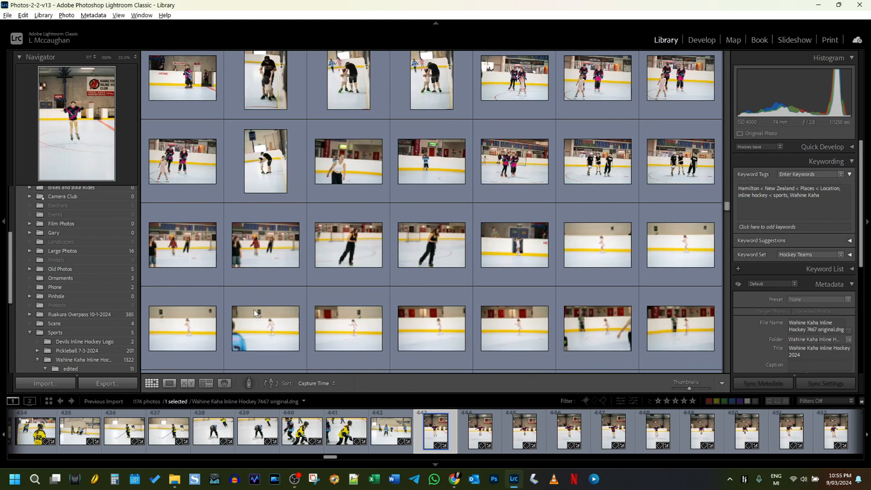
pyautogui.scroll(-5, 254, 313)
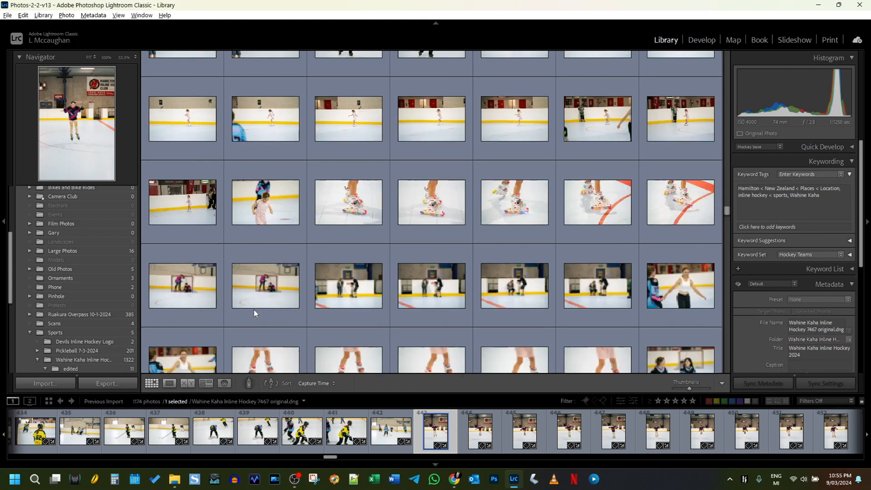
pyautogui.scroll(-5, 255, 312)
pyautogui.scroll(-8, 255, 312)
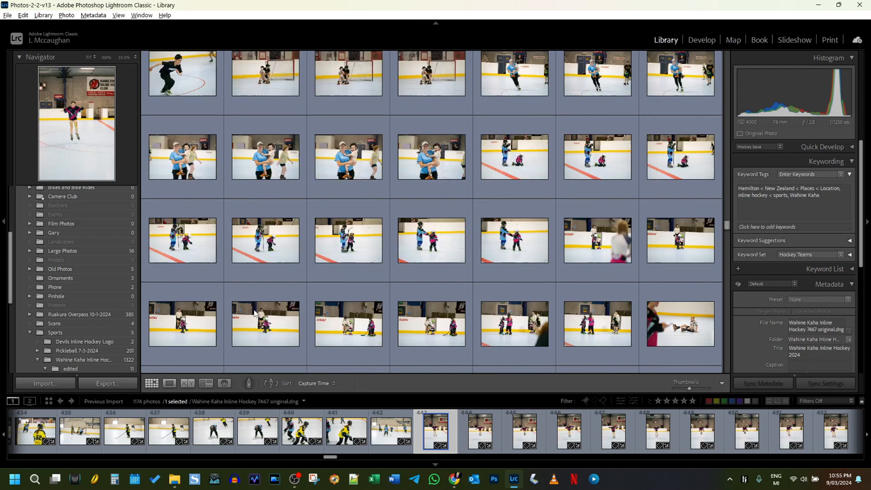
pyautogui.scroll(-5, 254, 313)
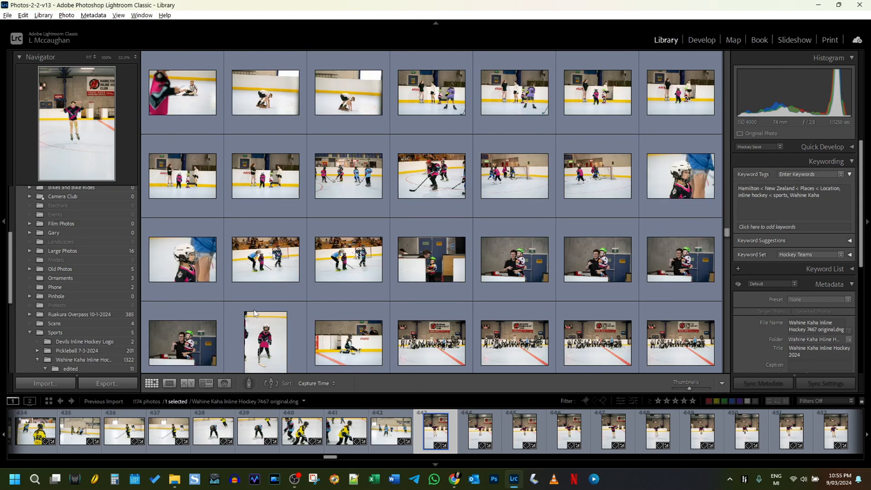
pyautogui.scroll(-5, 254, 313)
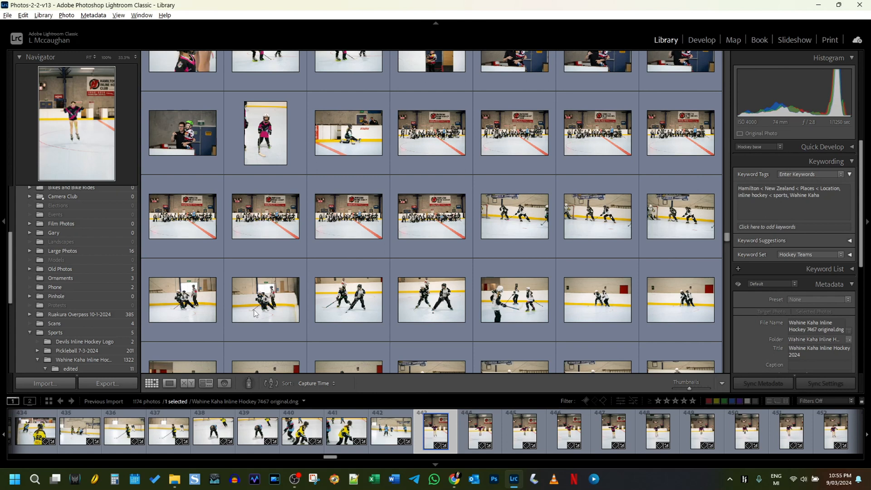
pyautogui.keyDown('shift'); pyautogui.click(272, 134); pyautogui.keyUp('shift')
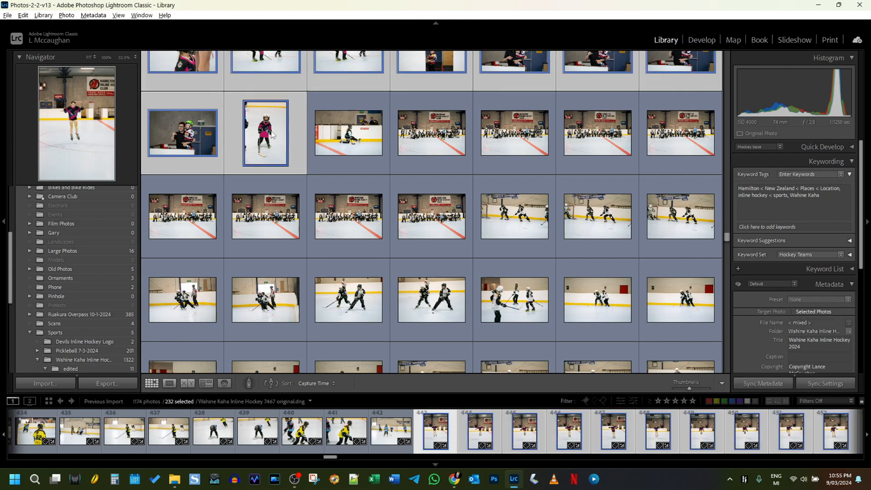
pyautogui.rightClick(272, 132)
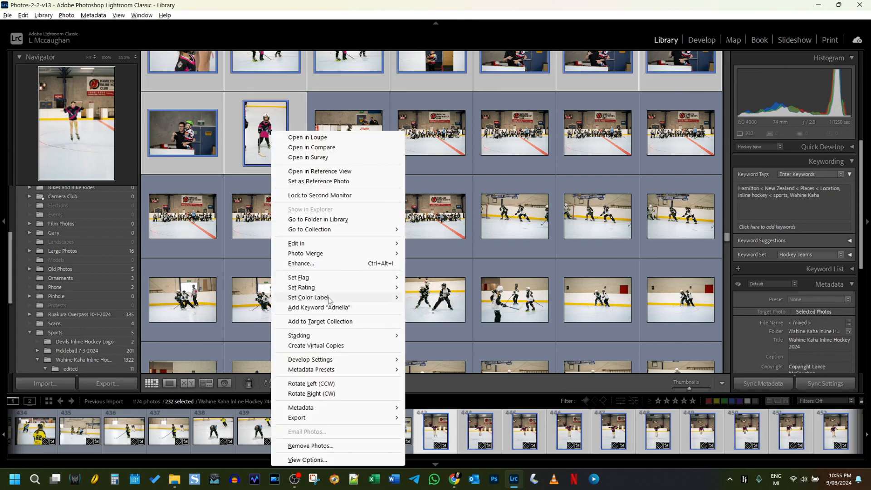
pyautogui.moveTo(332, 301)
pyautogui.click(428, 317)
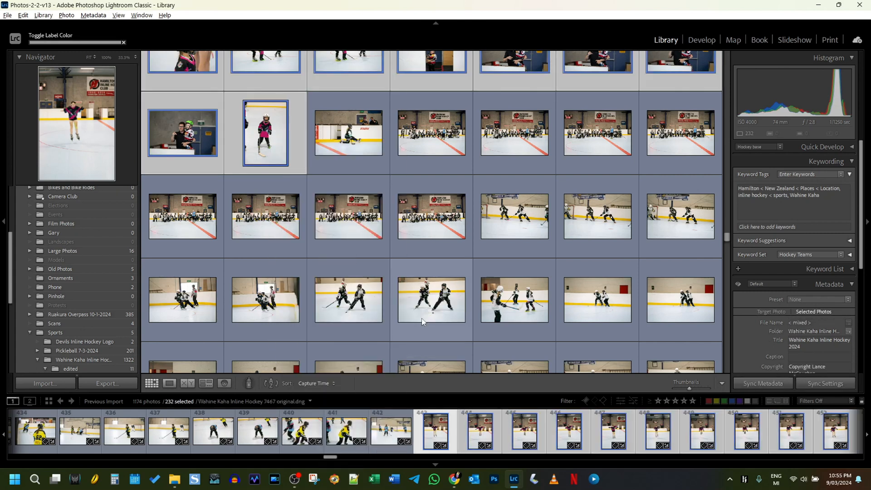
# Step: Review the yellow-labeled skating photos and look back through the earlier game, spectator and team photos
pyautogui.scroll(5, 437, 294)
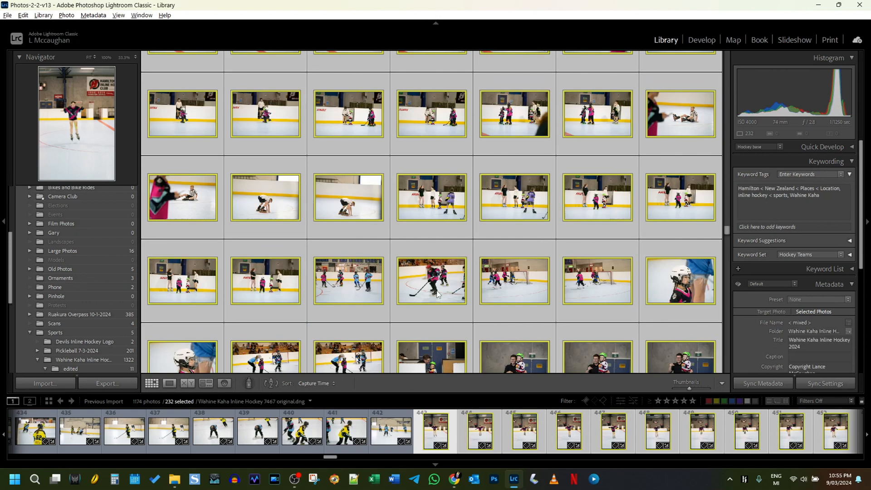
pyautogui.scroll(3, 437, 294)
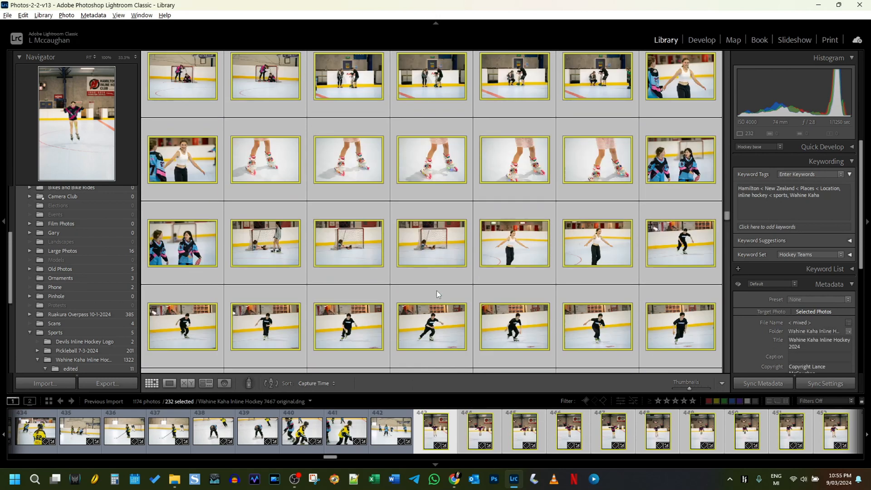
pyautogui.scroll(6, 437, 294)
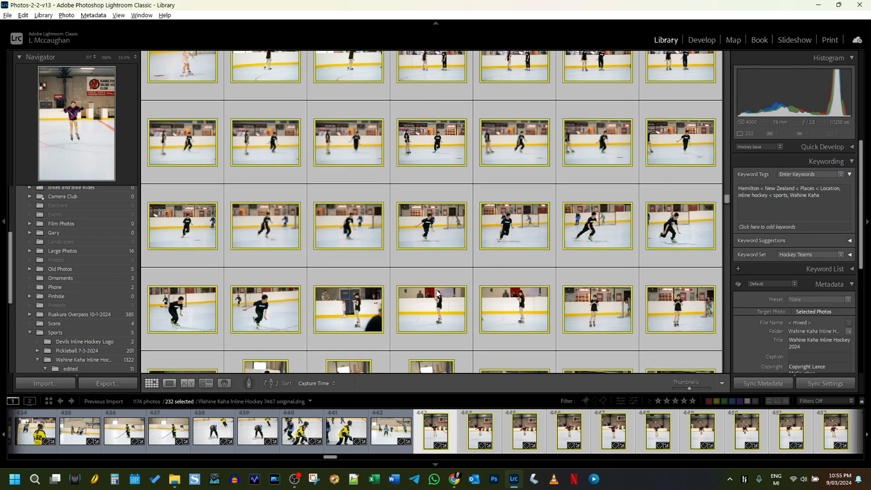
pyautogui.scroll(10, 434, 290)
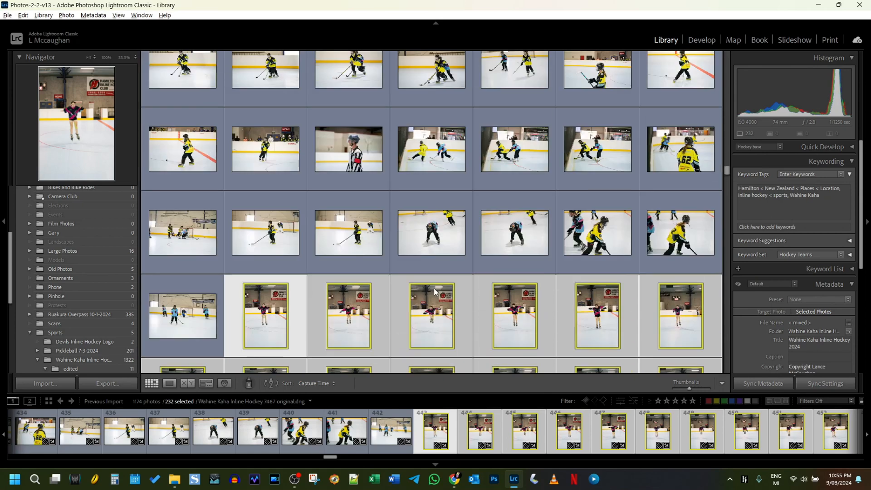
pyautogui.scroll(10, 434, 287)
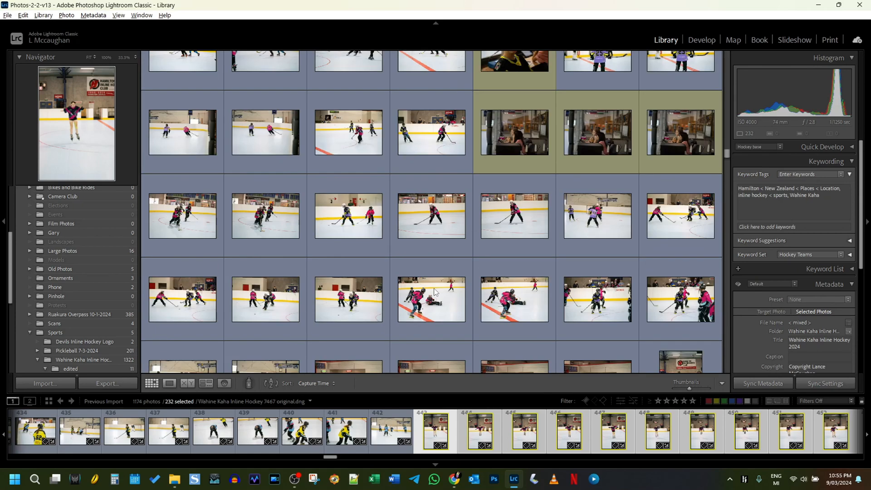
pyautogui.scroll(8, 435, 292)
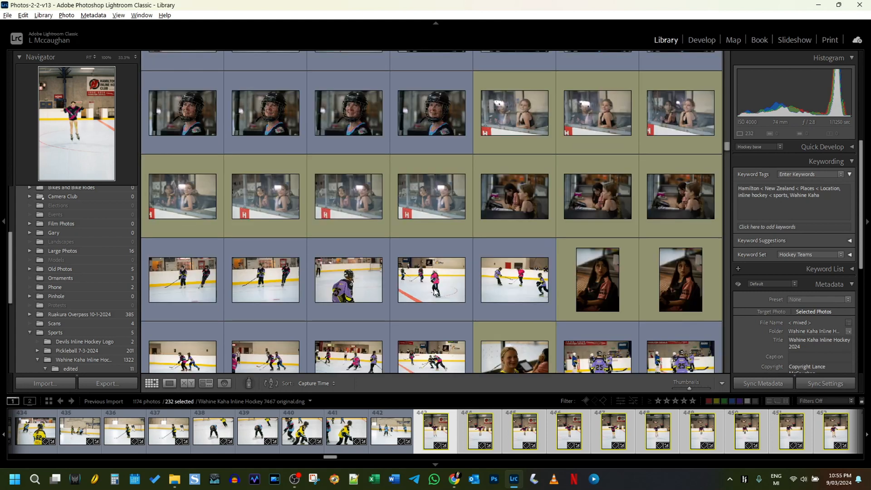
pyautogui.scroll(8, 434, 291)
pyautogui.scroll(10, 435, 292)
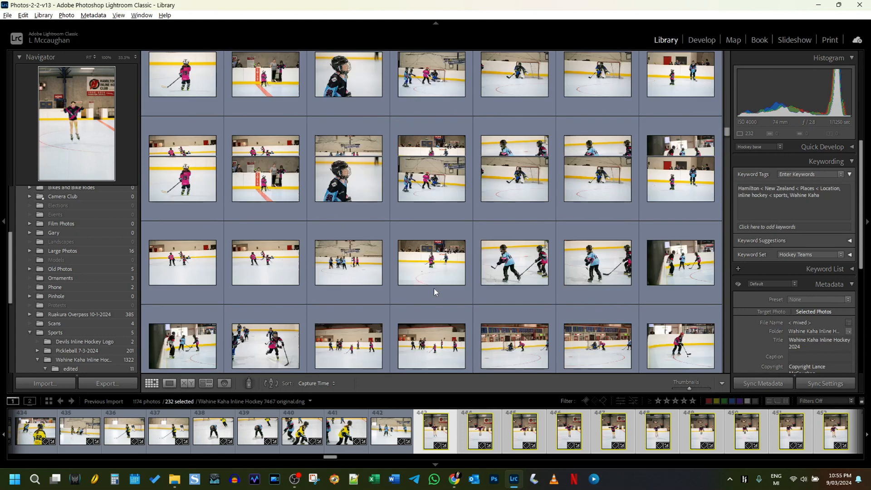
pyautogui.scroll(8, 434, 291)
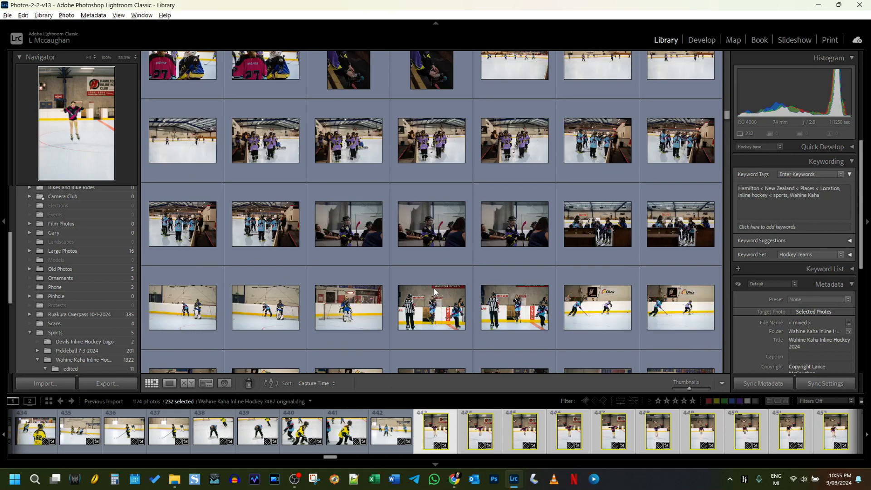
# Step: Look through the rest of the import, from the early game photos past the labeled skating shots to the last photo
pyautogui.scroll(-10, 435, 292)
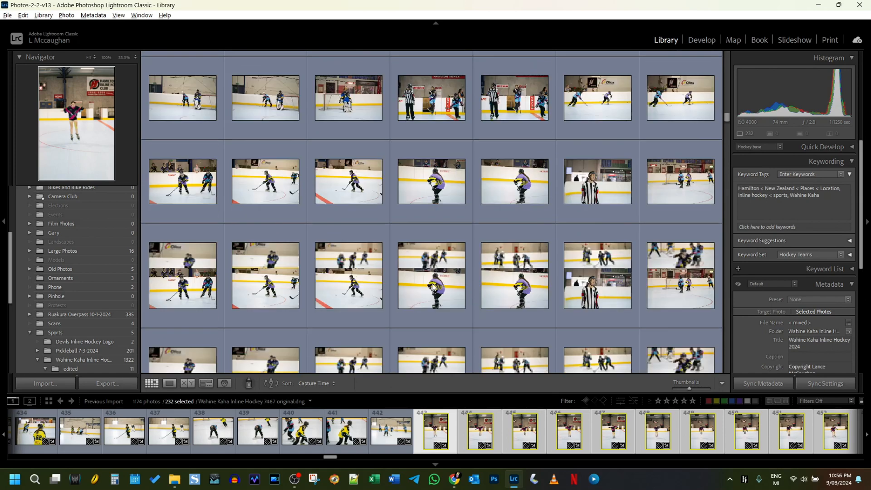
pyautogui.scroll(-10, 432, 285)
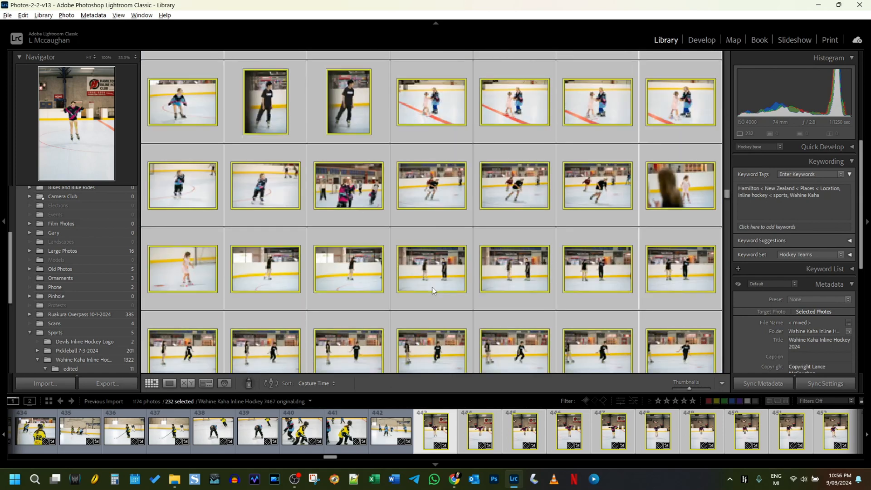
pyautogui.scroll(-10, 433, 289)
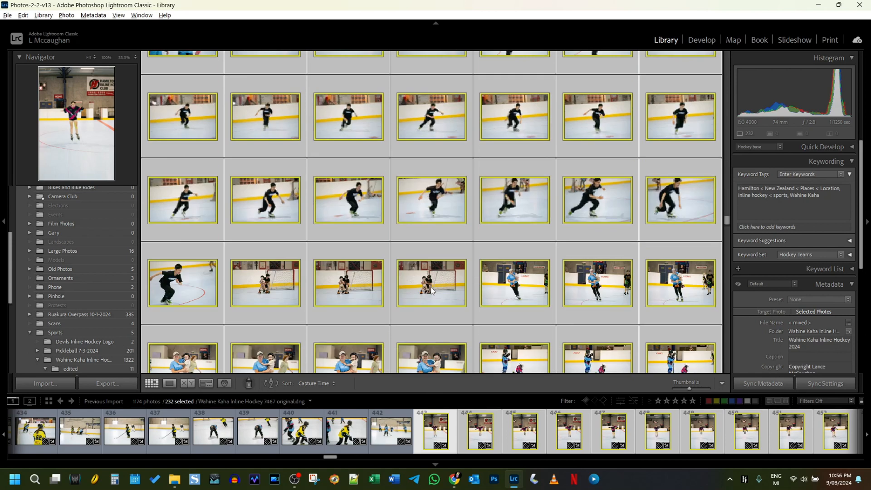
pyautogui.scroll(-10, 431, 288)
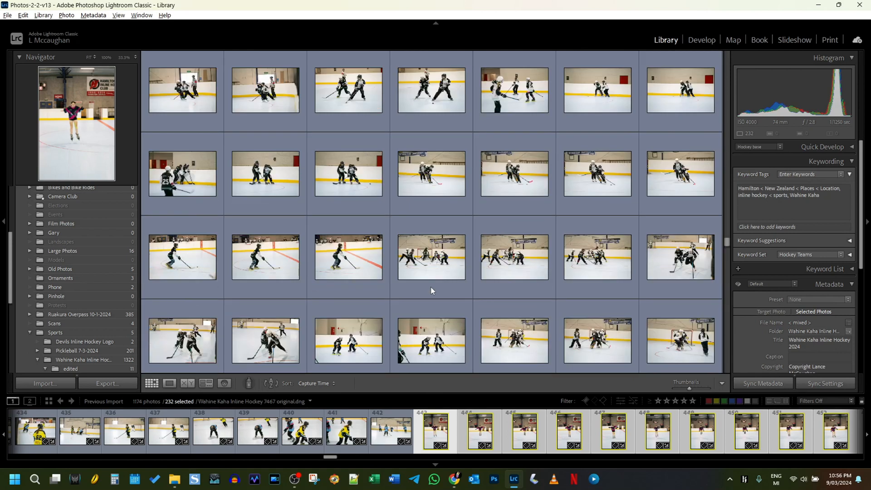
pyautogui.scroll(-5, 431, 288)
pyautogui.scroll(-10, 432, 290)
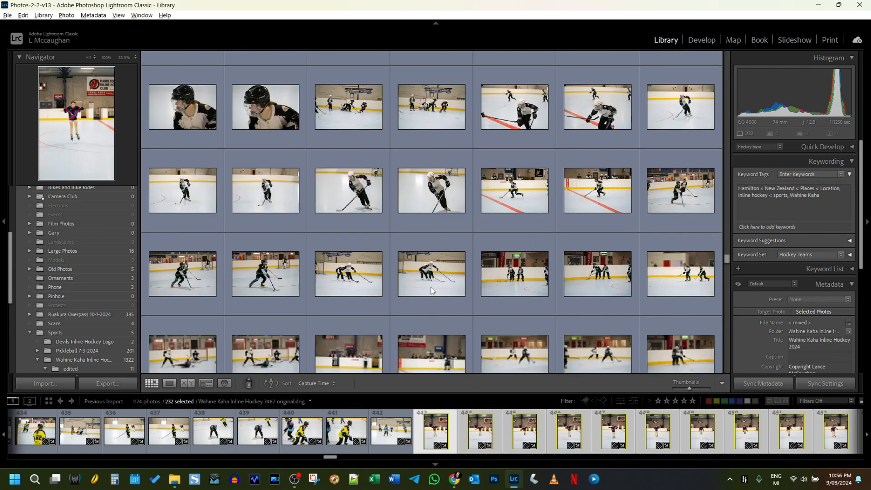
pyautogui.scroll(-10, 431, 291)
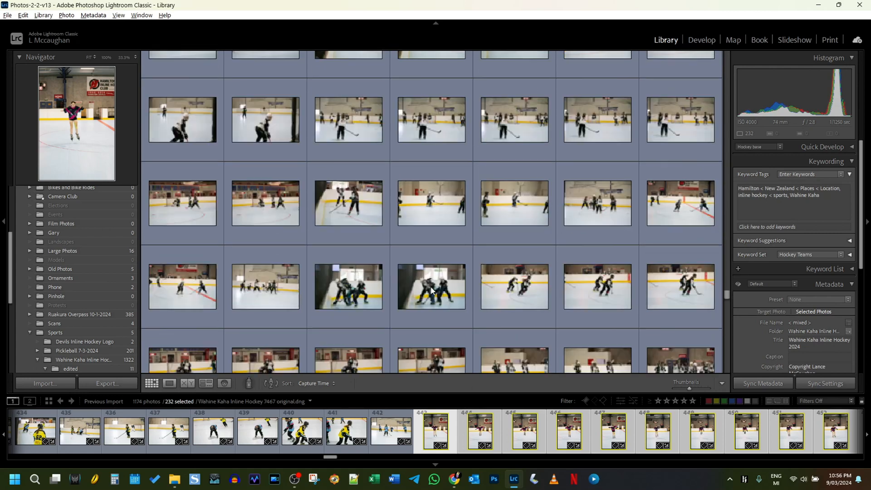
pyautogui.scroll(-10, 431, 291)
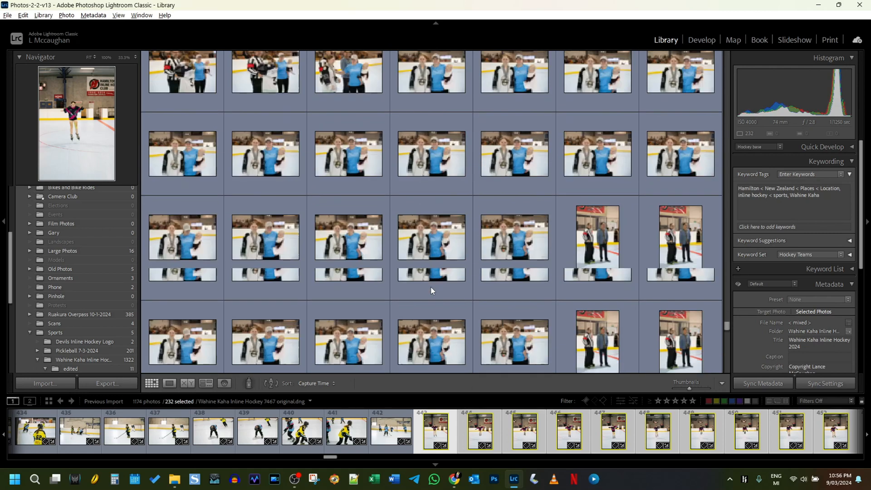
pyautogui.scroll(-10, 432, 290)
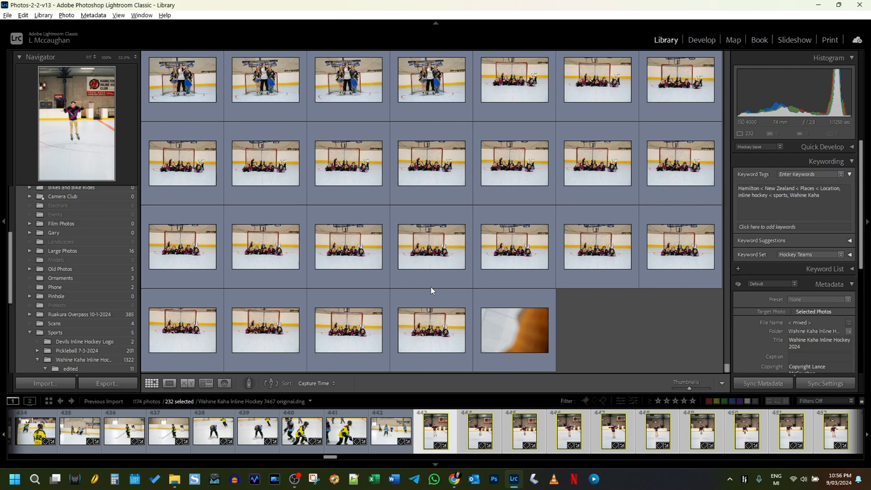
# Step: Examine the team group and award presentation photos at the end of the import, going back to the preceding game shots
pyautogui.scroll(2, 432, 291)
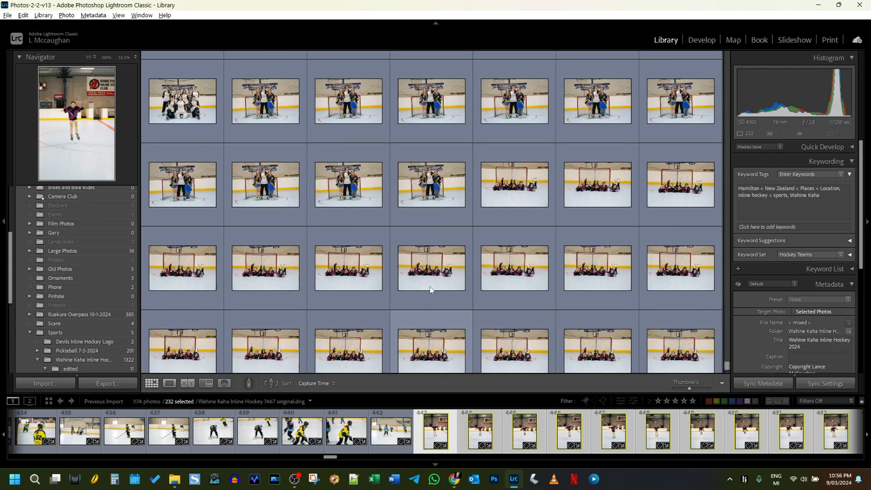
pyautogui.scroll(3, 430, 291)
pyautogui.scroll(3, 431, 291)
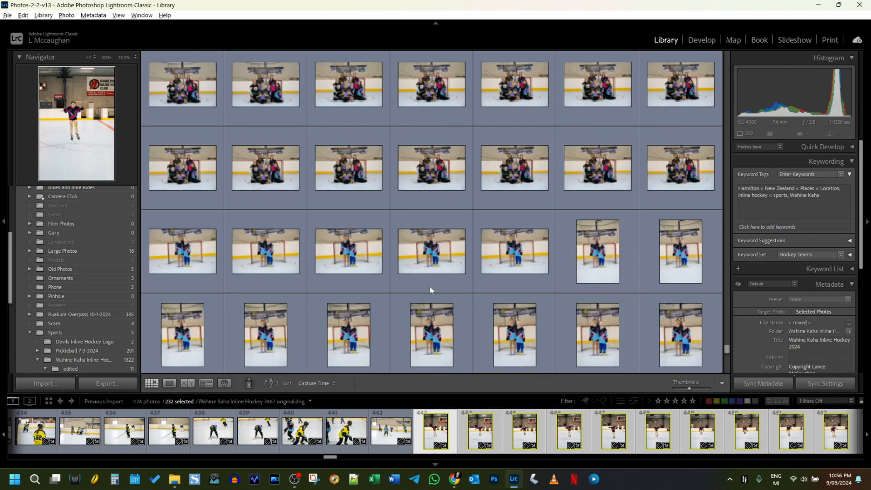
pyautogui.scroll(3, 431, 290)
pyautogui.scroll(3, 430, 290)
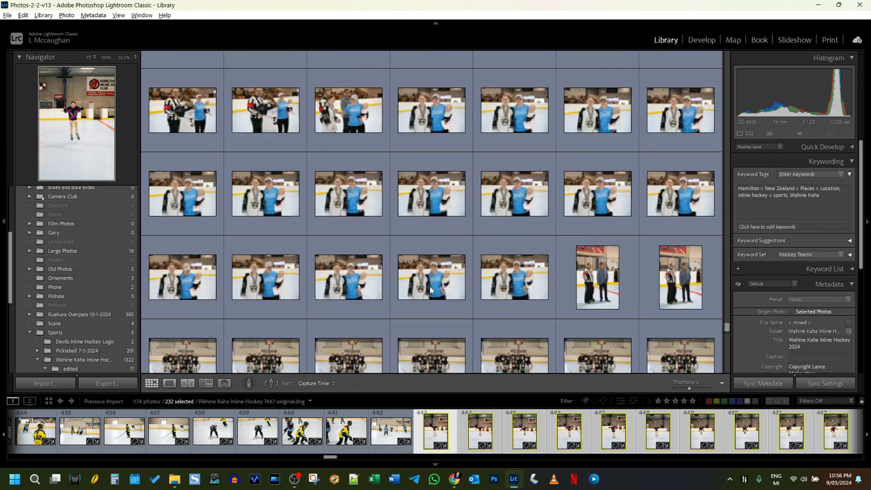
pyautogui.scroll(6, 431, 290)
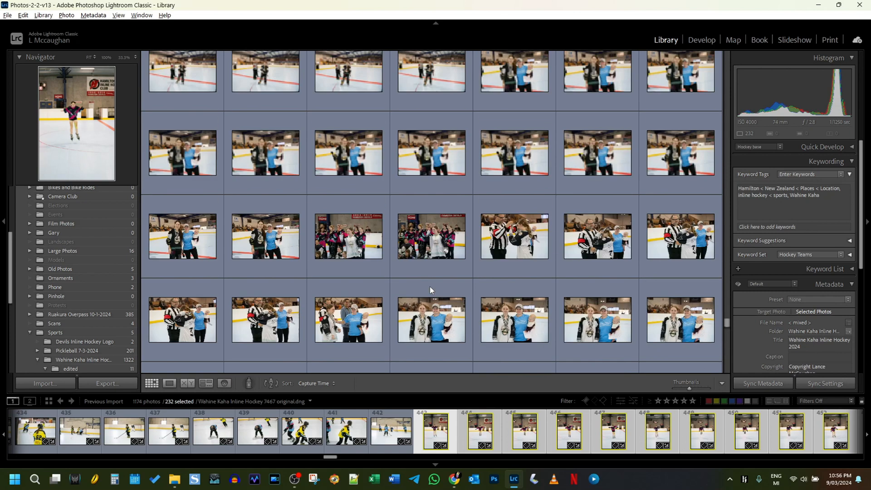
pyautogui.scroll(5, 430, 291)
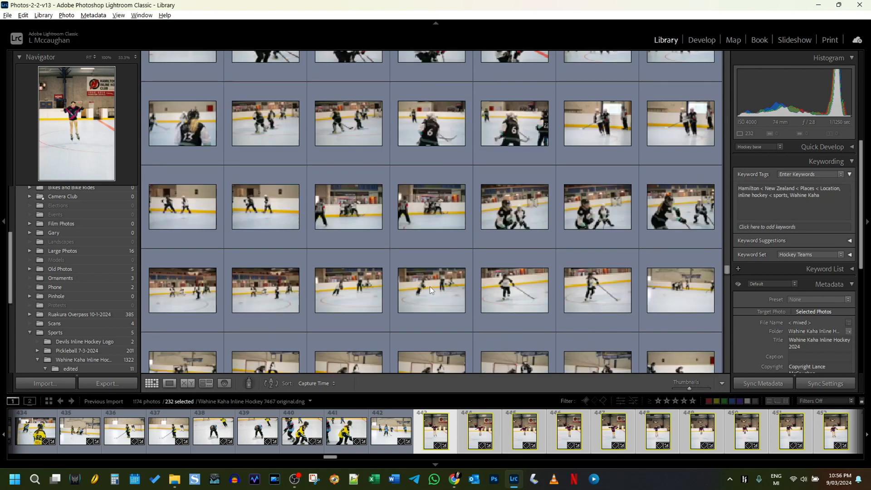
# Step: Review the yellow-labeled skating photos back to the start of the series, selecting the upright shot of the black-clad skater in midair
pyautogui.scroll(3, 430, 289)
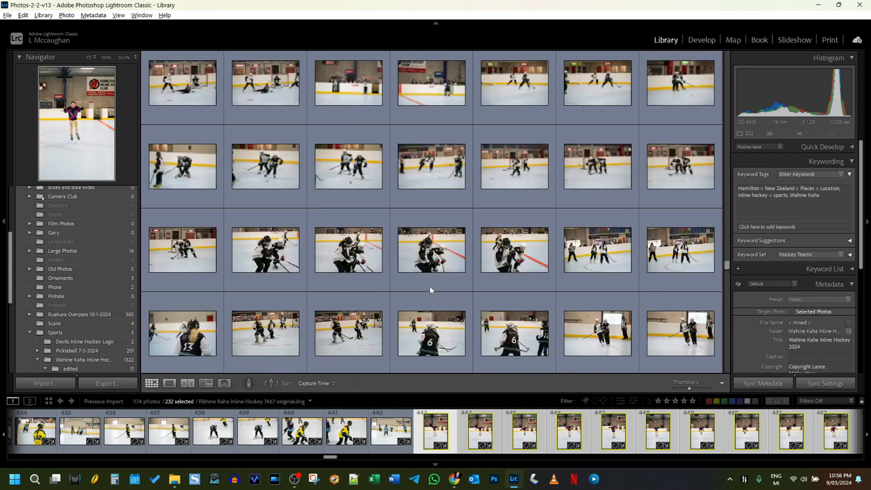
pyautogui.scroll(5, 431, 290)
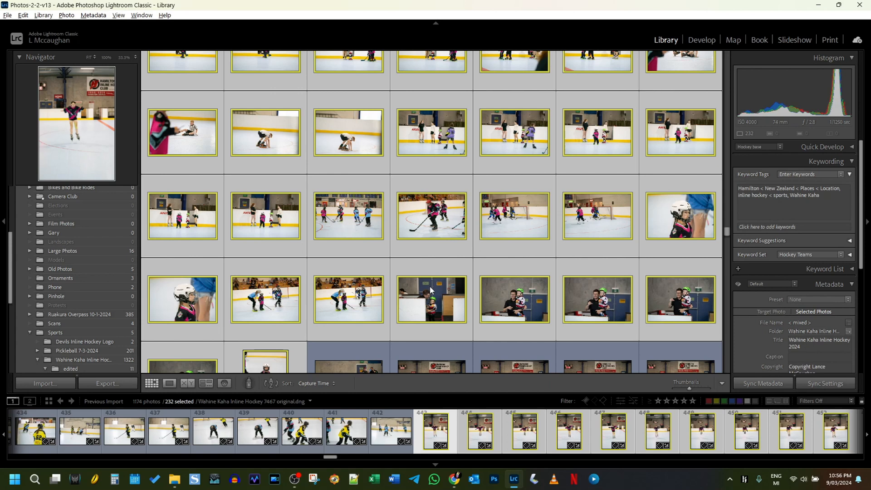
pyautogui.scroll(5, 429, 286)
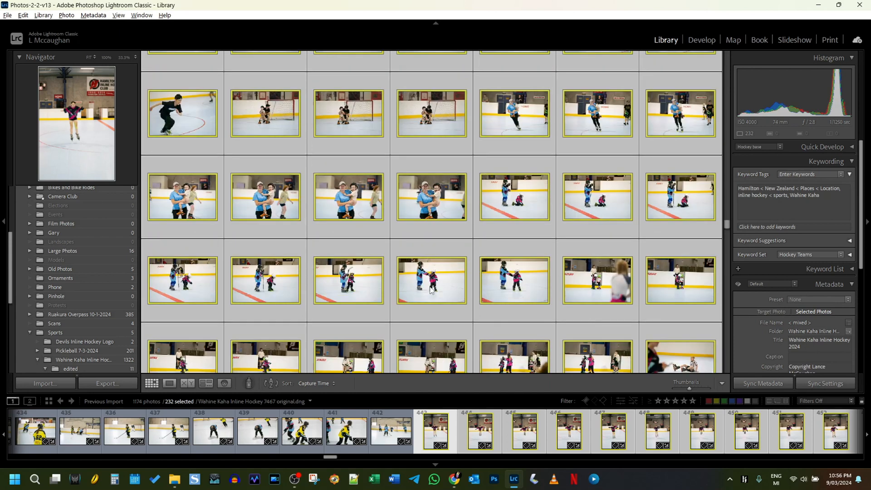
pyautogui.scroll(4, 430, 287)
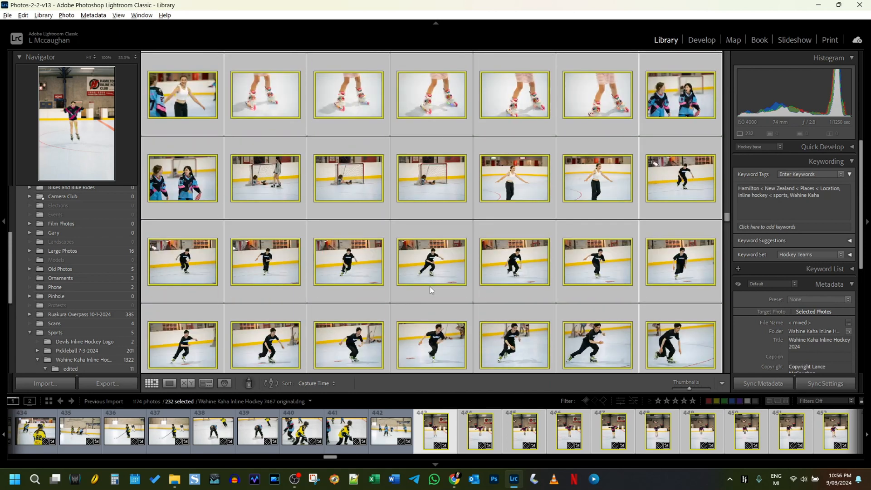
pyautogui.scroll(4, 430, 287)
pyautogui.scroll(4, 429, 287)
pyautogui.scroll(4, 429, 287)
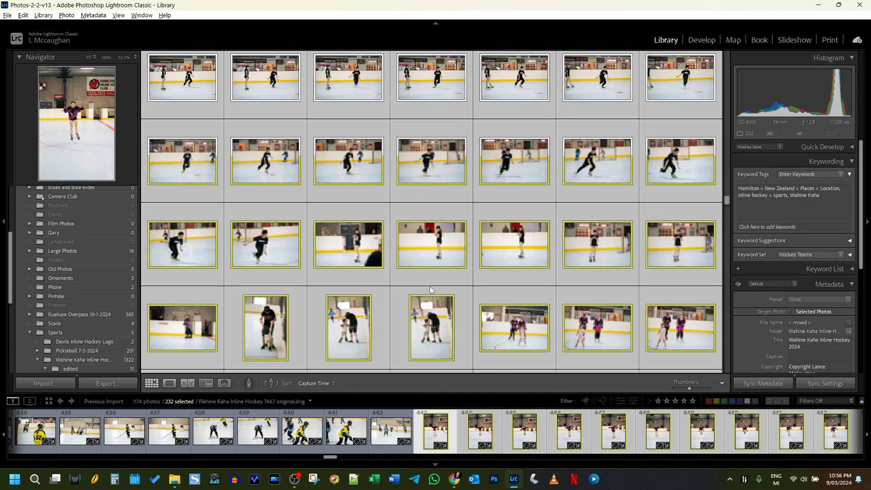
pyautogui.scroll(4, 430, 291)
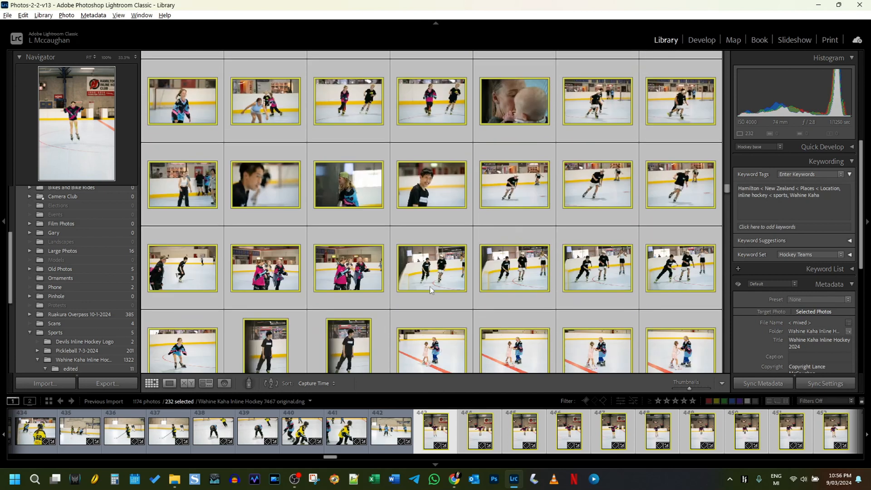
pyautogui.scroll(4, 431, 291)
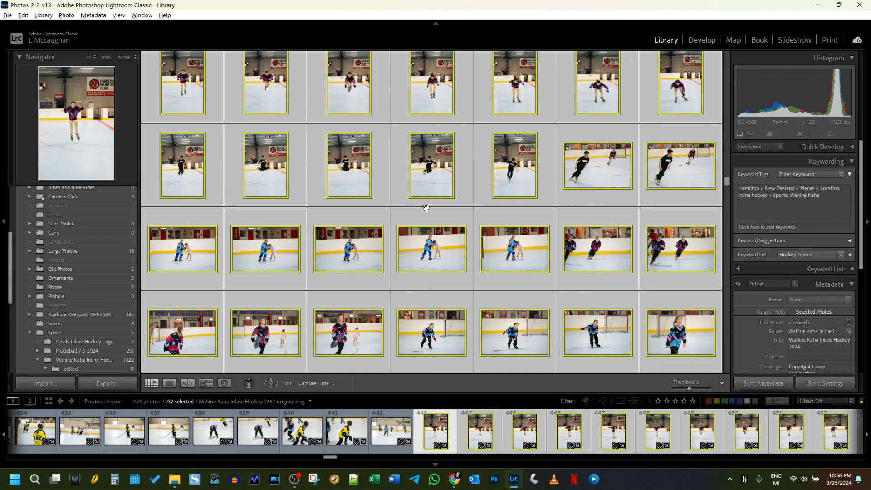
pyautogui.click(427, 180)
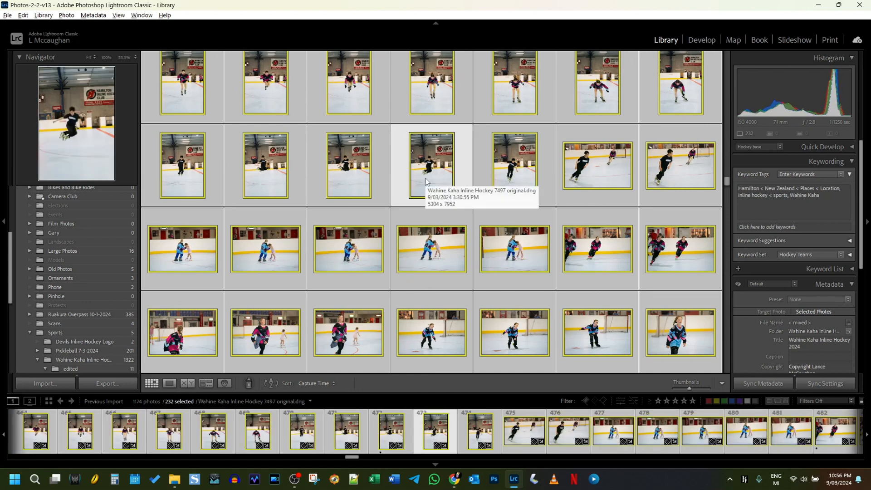
pyautogui.scroll(5, 426, 181)
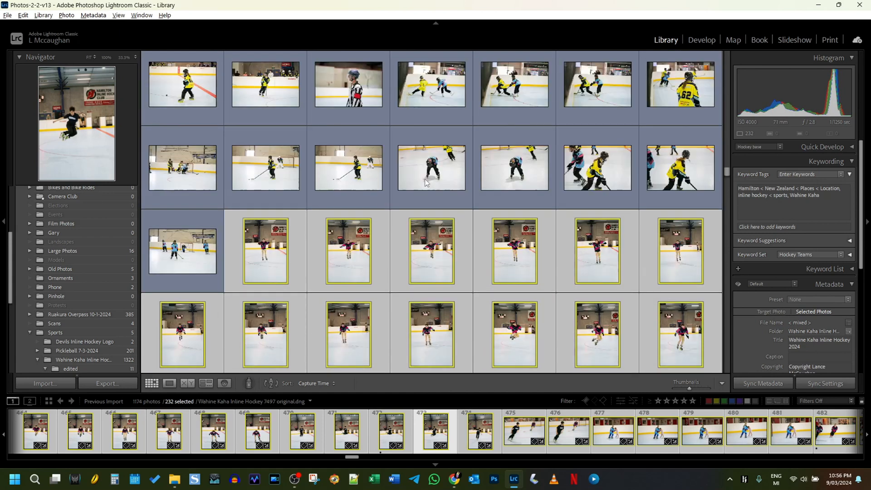
pyautogui.scroll(-5, 422, 182)
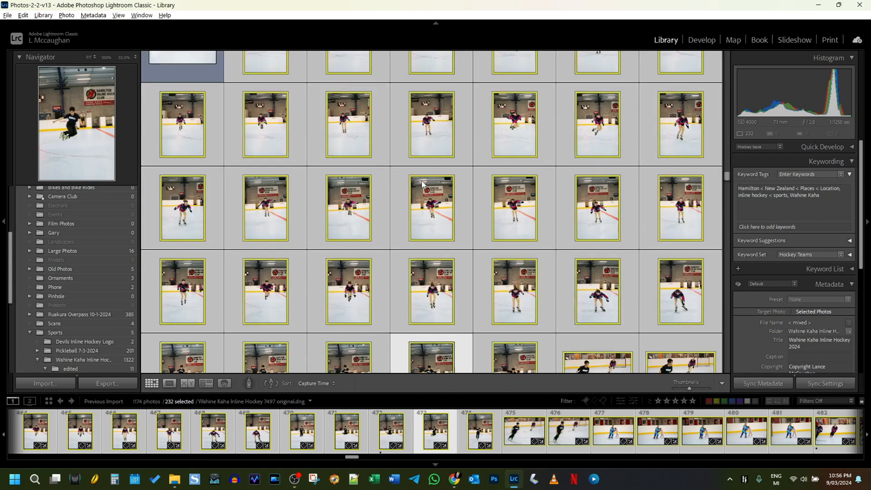
pyautogui.scroll(-2, 421, 181)
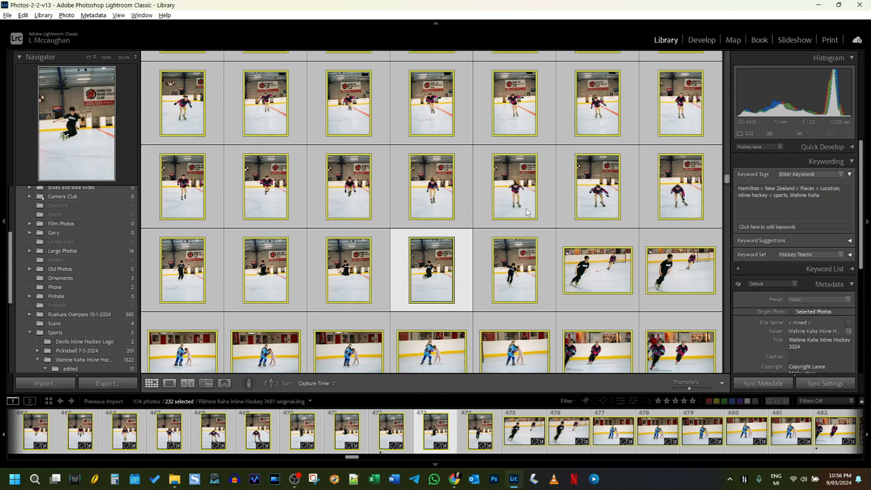
pyautogui.scroll(3, 454, 269)
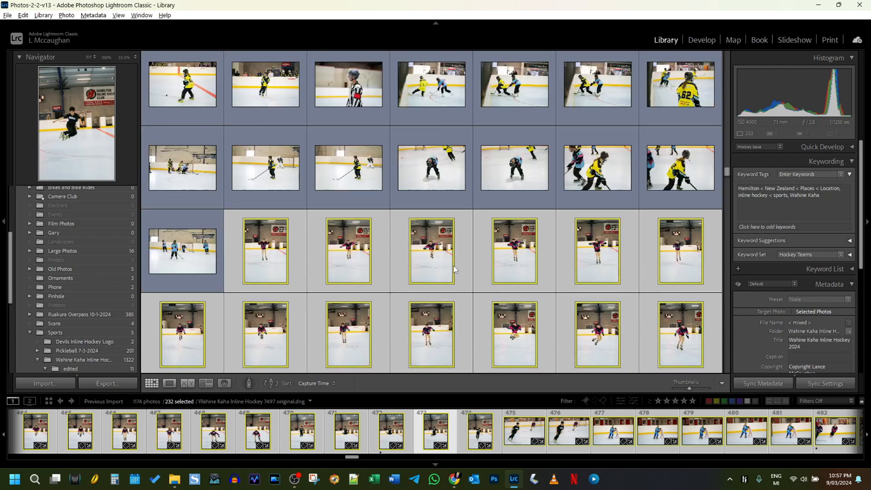
# Step: Select the ten upright referee photos between the pink team huddle and the yellow-jersey game shots, and assign the yellow color label
pyautogui.scroll(1, 454, 269)
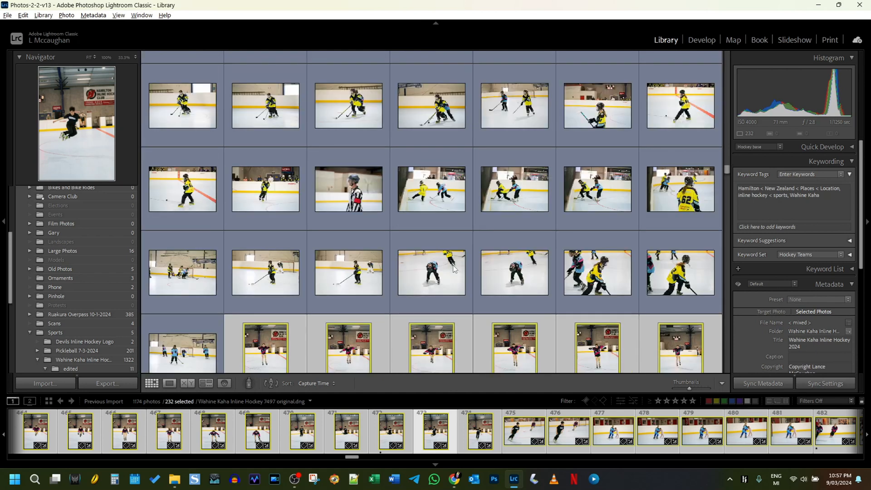
pyautogui.scroll(3, 454, 268)
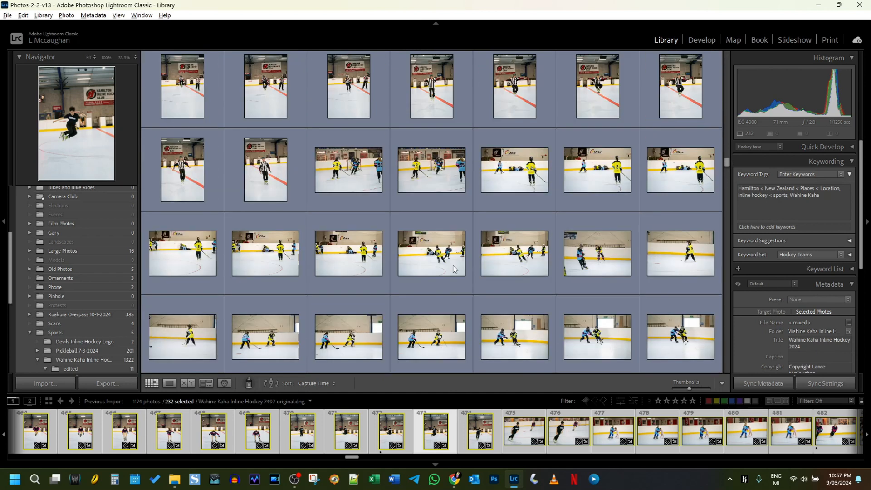
pyautogui.scroll(2, 454, 270)
pyautogui.scroll(-2, 455, 269)
pyautogui.scroll(-1, 453, 269)
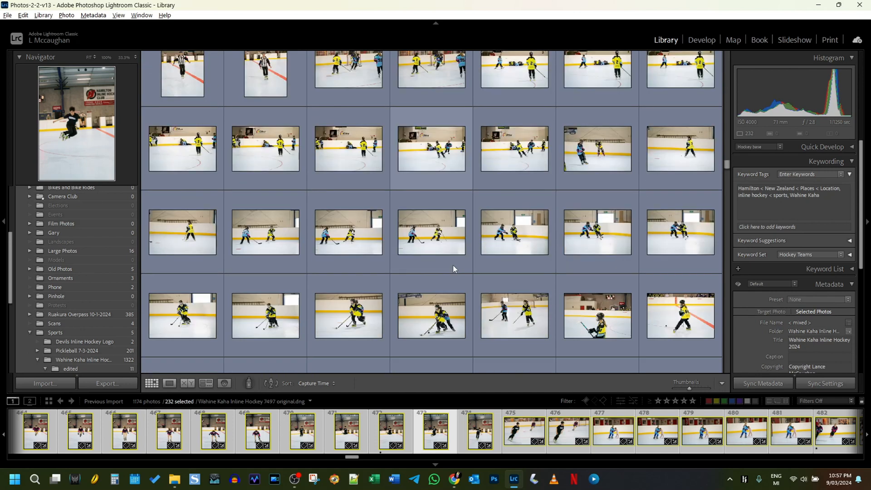
pyautogui.scroll(1, 453, 268)
pyautogui.scroll(3, 453, 269)
pyautogui.scroll(-4, 454, 269)
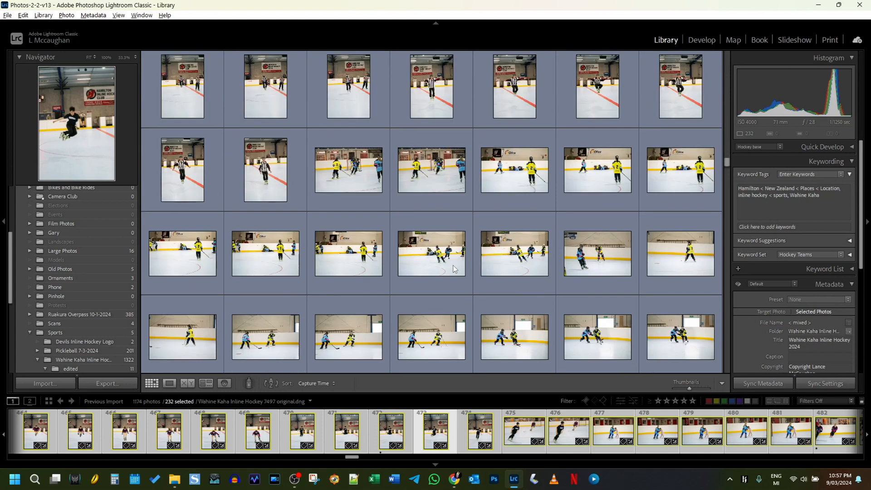
pyautogui.scroll(2, 454, 269)
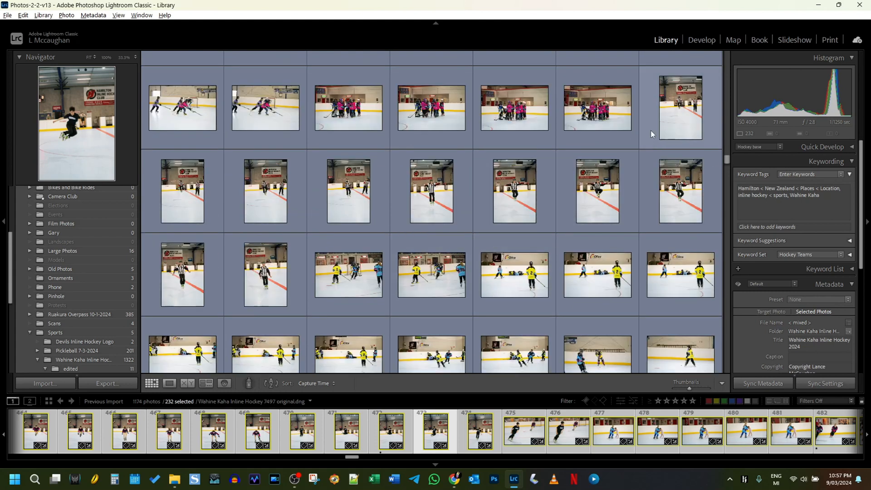
pyautogui.click(660, 121)
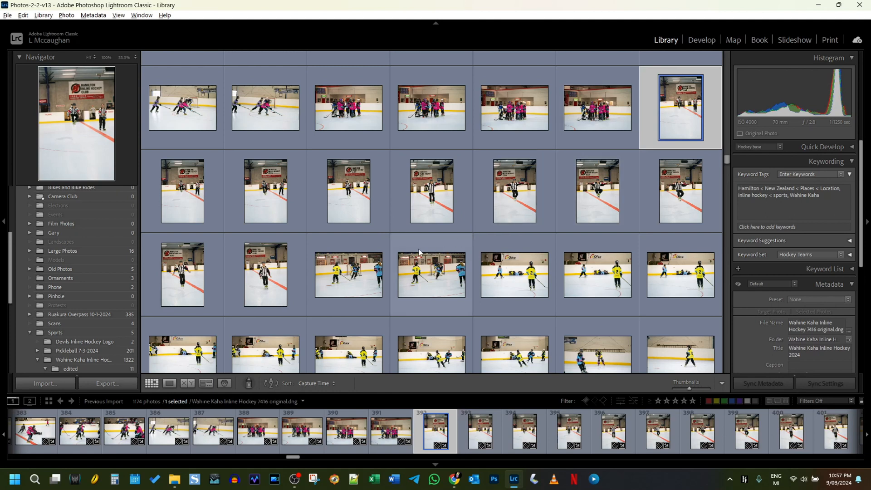
pyautogui.keyDown('shift'); pyautogui.click(267, 289); pyautogui.keyUp('shift')
pyautogui.rightClick(263, 288)
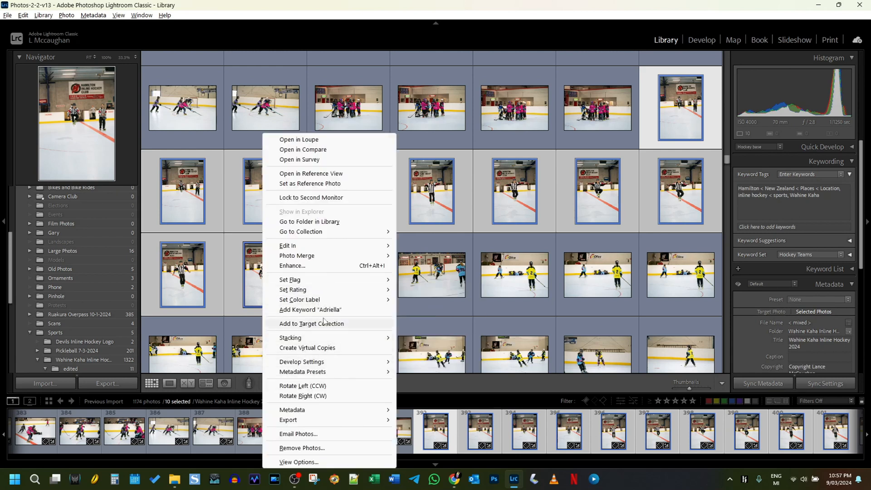
pyautogui.moveTo(326, 304)
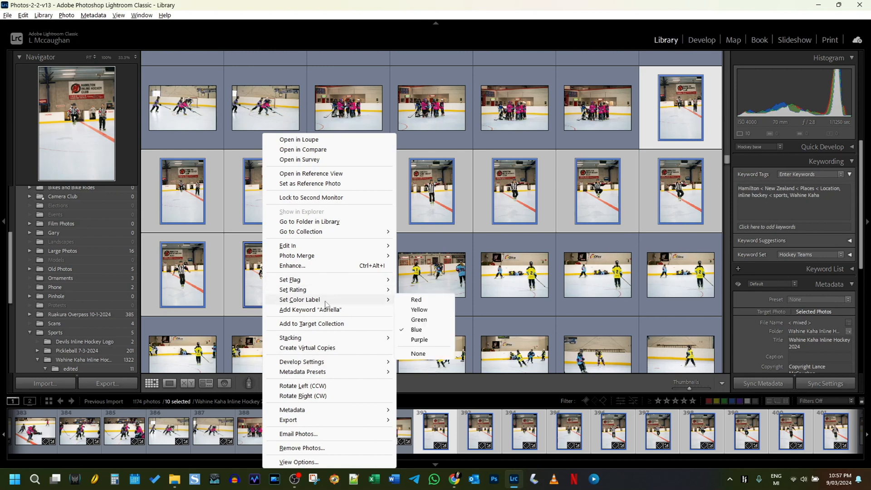
pyautogui.click(413, 310)
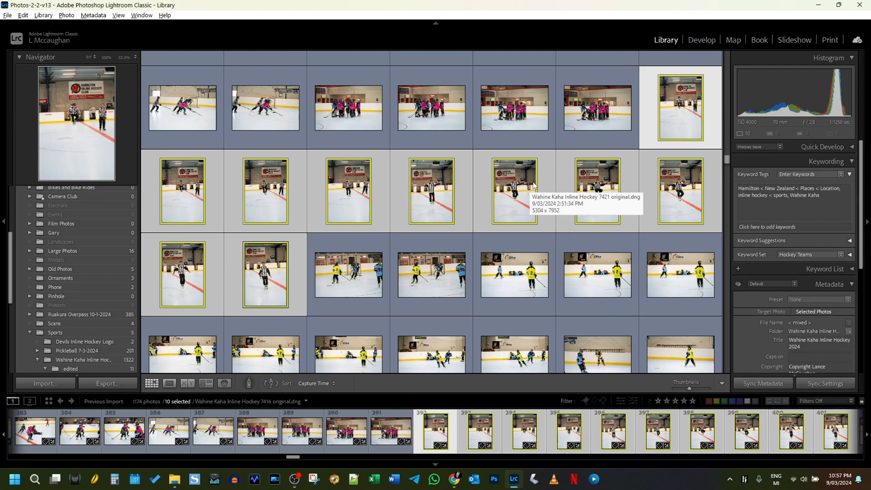
# Step: Examine the game and spectator photos that precede the newly labeled referee shots
pyautogui.scroll(8, 533, 180)
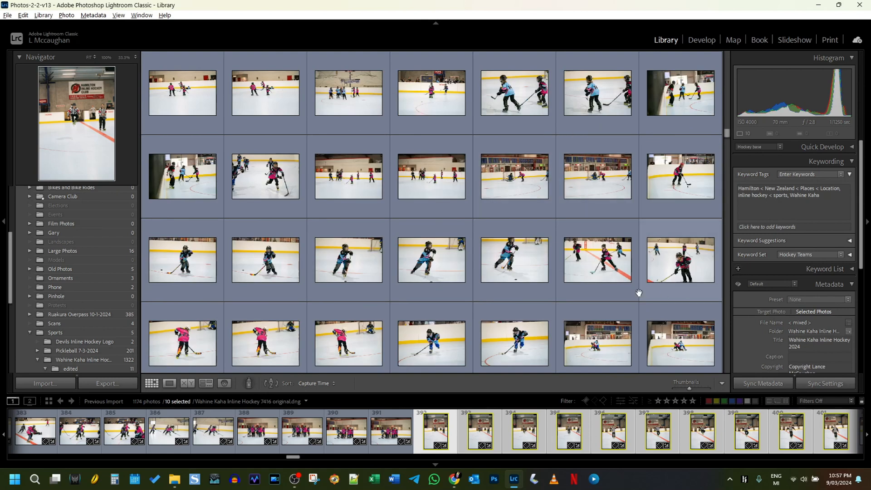
pyautogui.scroll(-6, 639, 293)
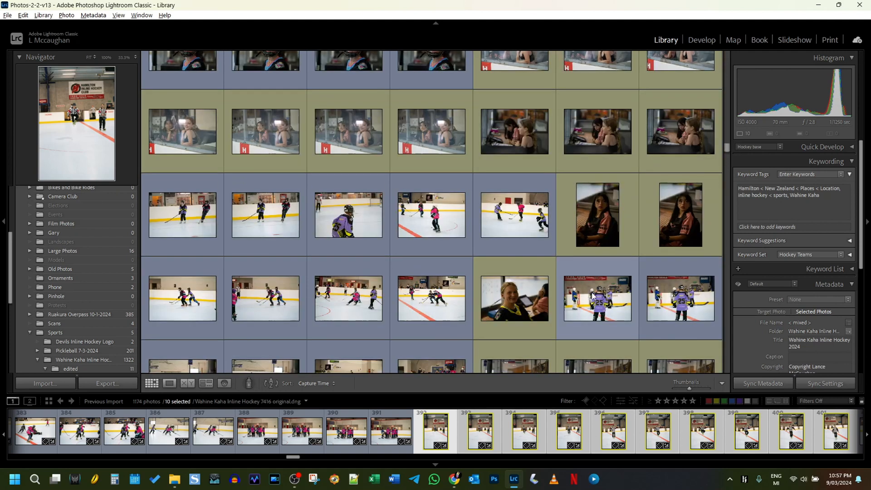
pyautogui.scroll(-3, 494, 287)
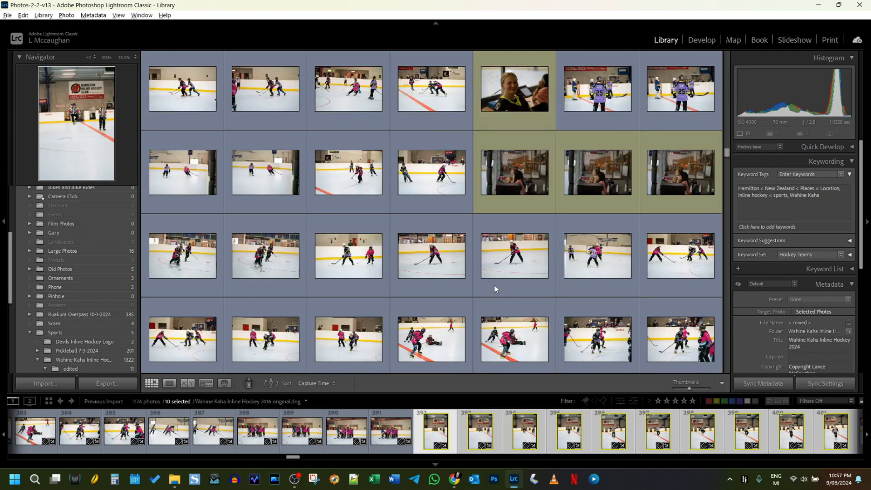
pyautogui.scroll(-3, 495, 285)
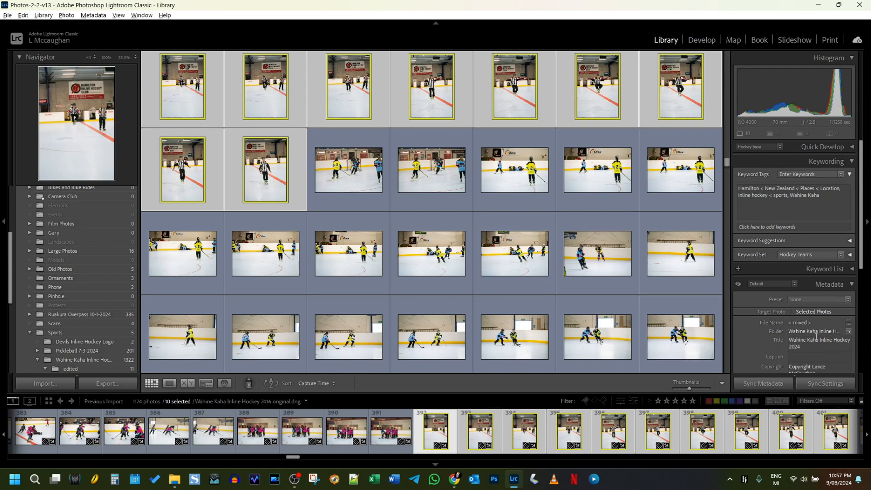
pyautogui.scroll(-2, 816, 312)
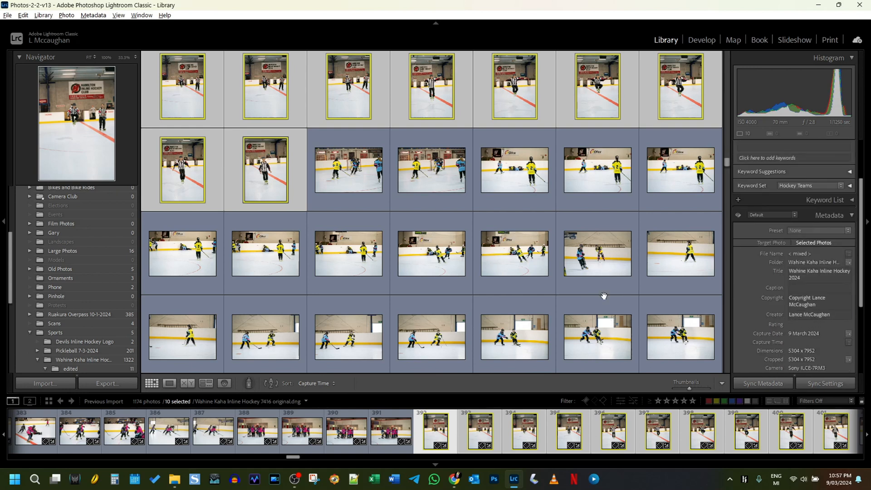
pyautogui.scroll(5, 498, 276)
pyautogui.scroll(5, 486, 274)
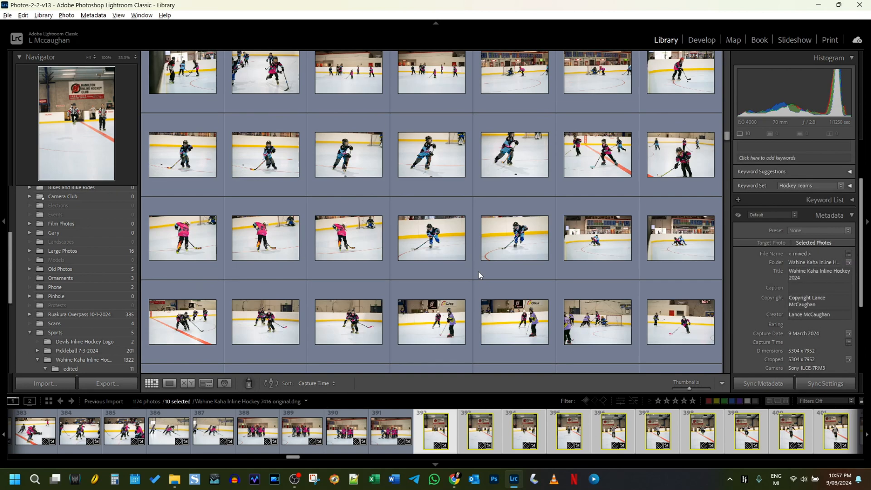
pyautogui.scroll(5, 477, 270)
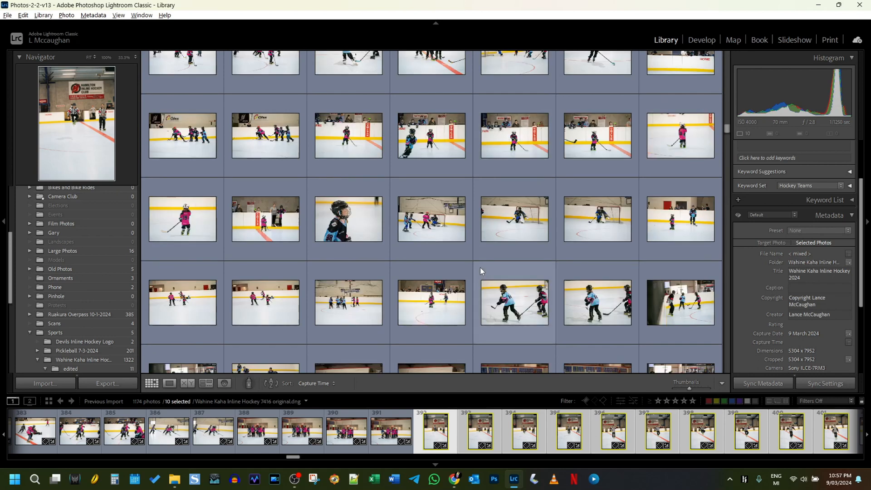
pyautogui.scroll(-3, 480, 268)
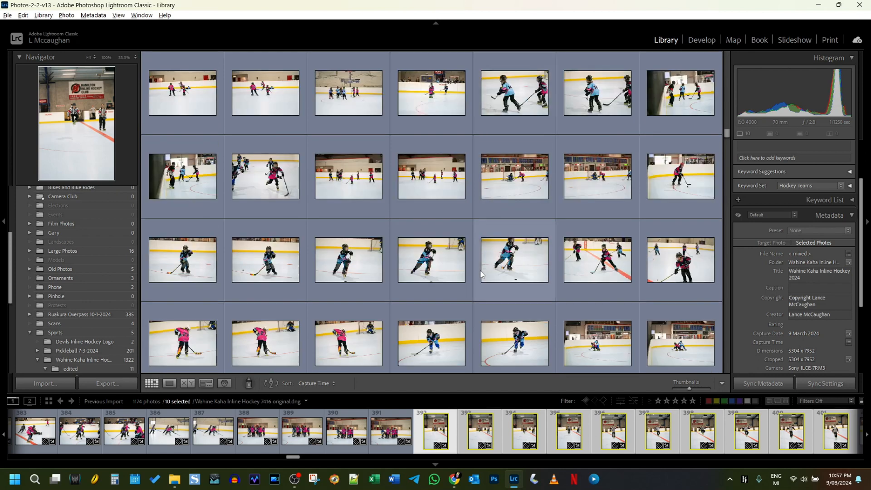
# Step: Show the Wahine Kaha Inline Hockey 2024 folder and select the first game photo after the referee shots
pyautogui.click(80, 361)
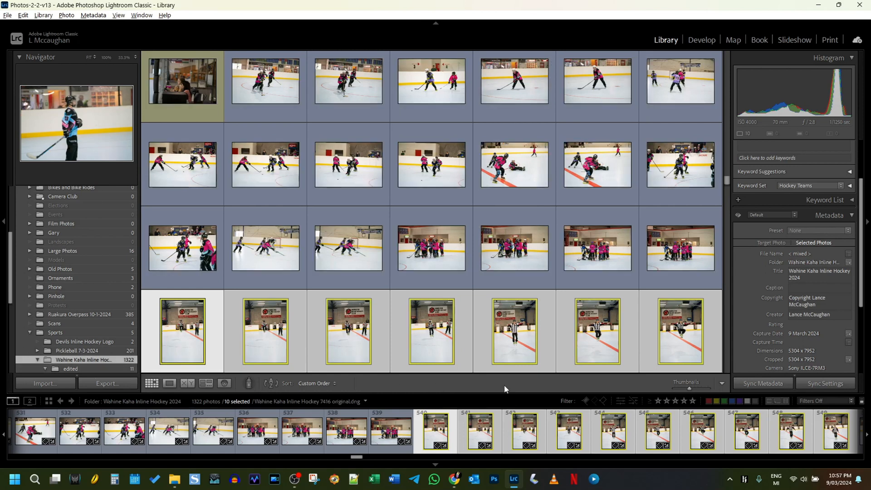
pyautogui.scroll(-3, 588, 420)
pyautogui.click(590, 433)
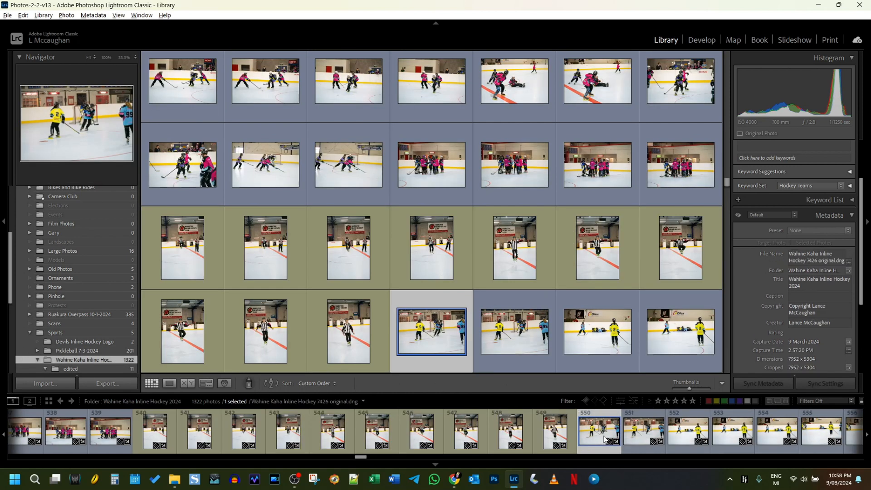
# Step: Find the one-star photo 7496 of the black-clad skater jumping, view it in Loupe view, and look over the skating photos after it
pyautogui.scroll(-10, 648, 432)
pyautogui.scroll(-12, 650, 435)
pyautogui.scroll(-5, 650, 435)
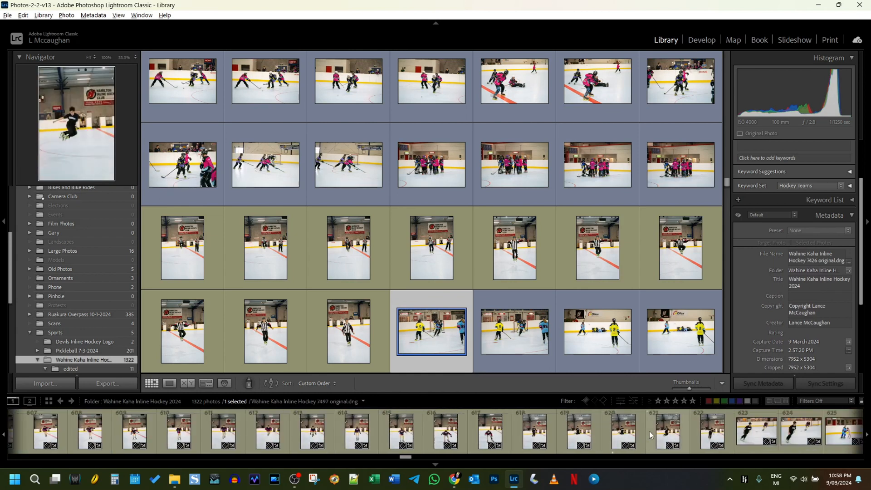
pyautogui.click(613, 434)
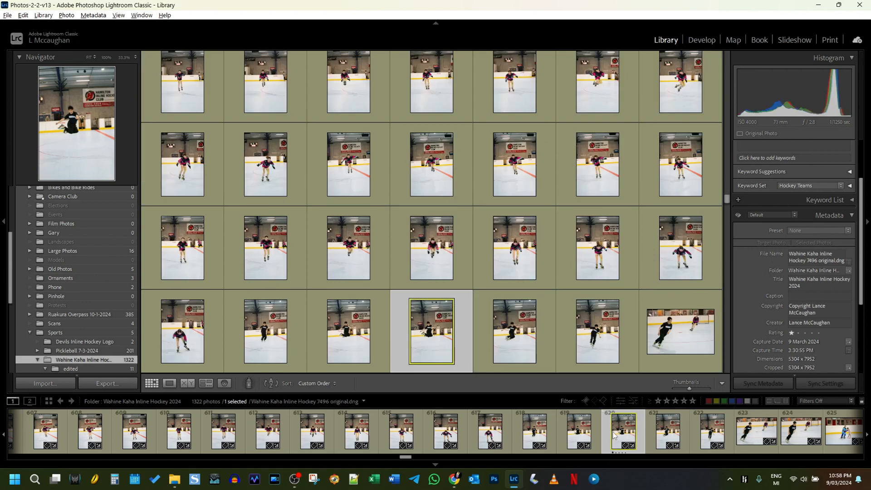
pyautogui.doubleClick(620, 435)
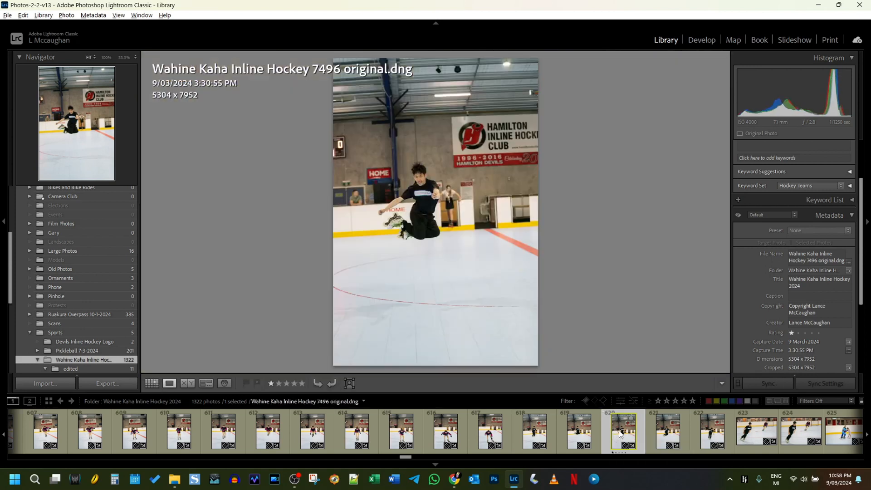
pyautogui.scroll(-5, 632, 431)
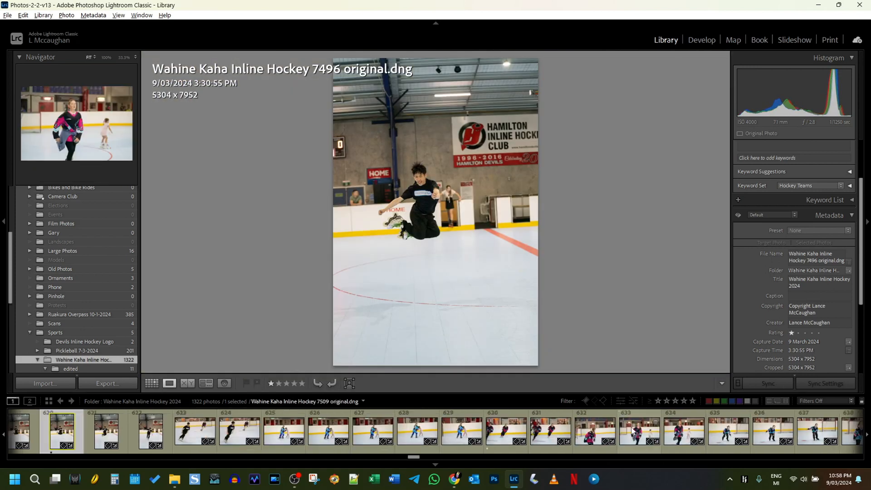
# Step: View photo 7506 of the pink-and-black-jersey skaters and check the central skater's face at 100%
pyautogui.click(502, 437)
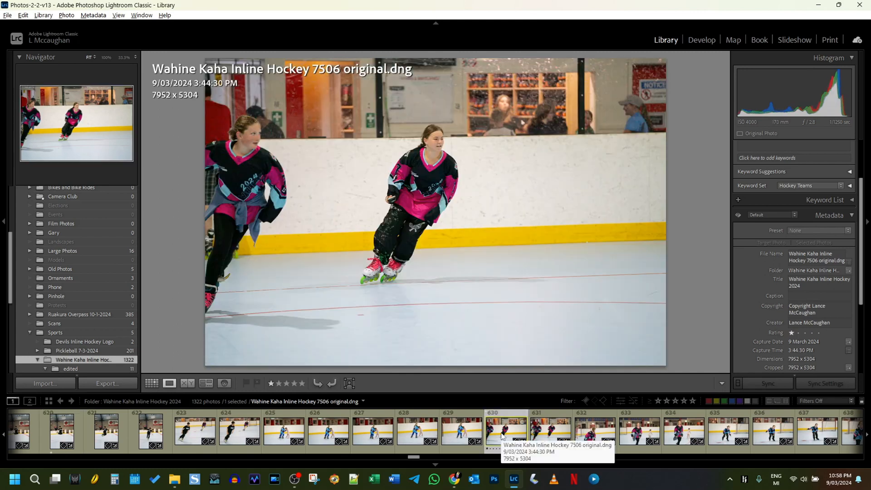
pyautogui.click(435, 145)
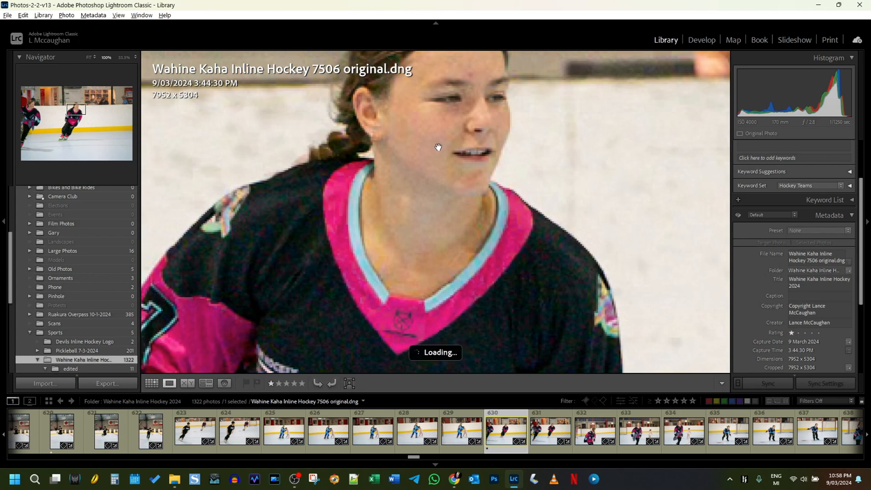
pyautogui.click(500, 285)
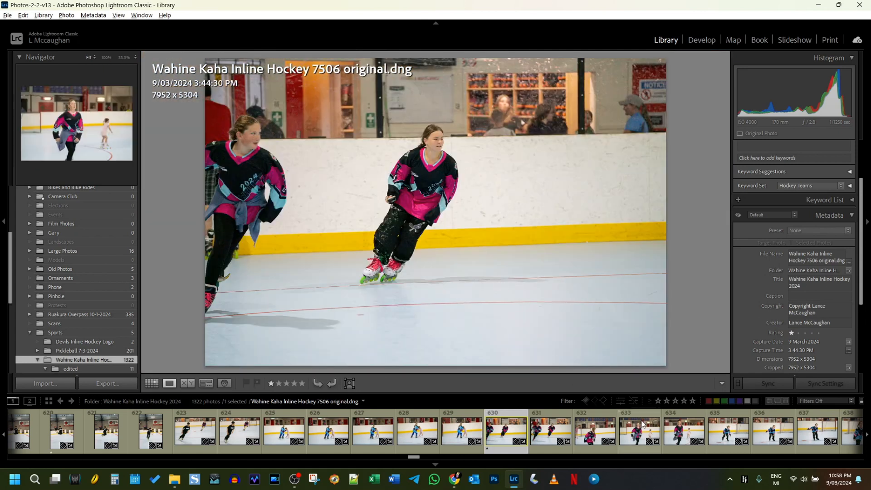
# Step: View the one-star skating photos 7535, 7536 and 7547 in turn
pyautogui.scroll(-3, 681, 431)
pyautogui.scroll(-2, 681, 431)
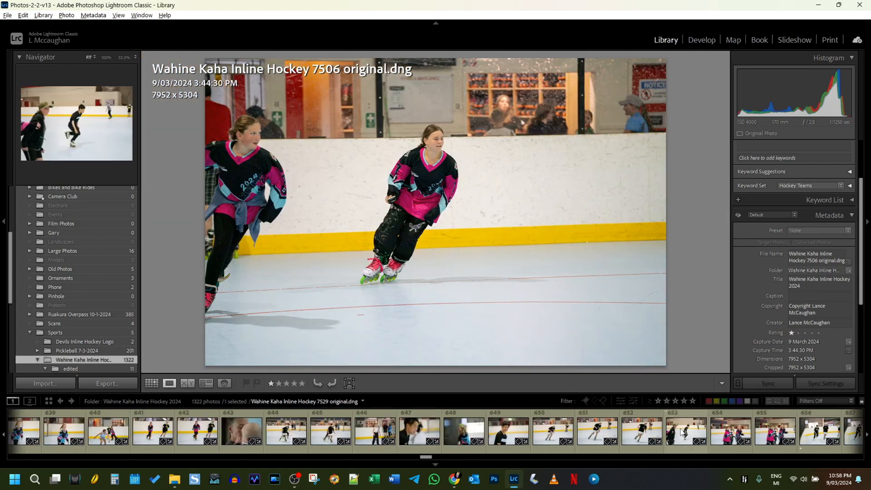
pyautogui.scroll(-2, 680, 432)
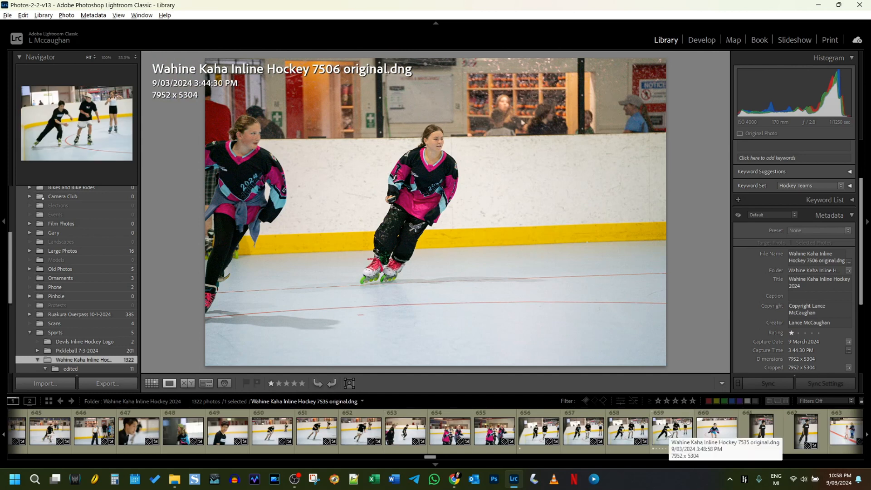
pyautogui.click(673, 432)
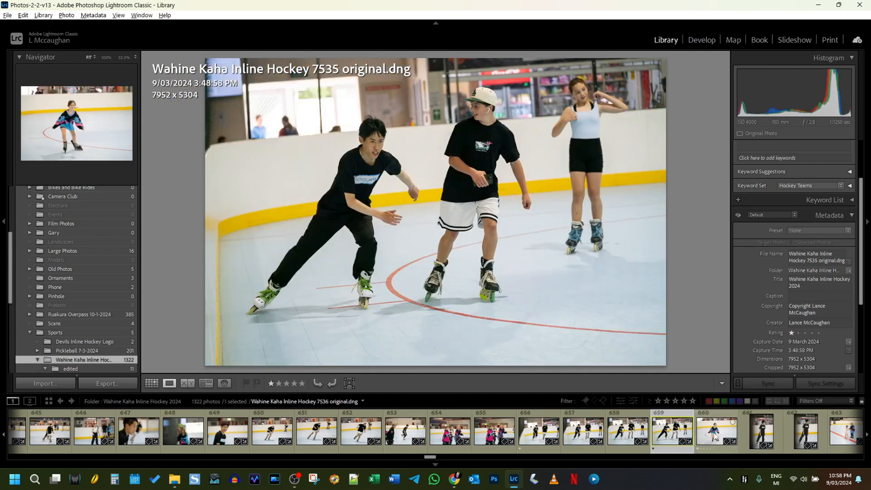
pyautogui.click(712, 431)
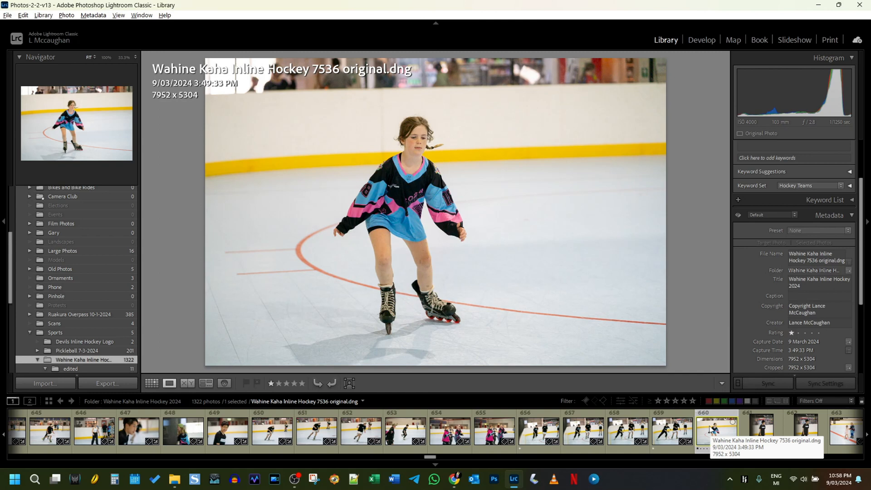
pyautogui.scroll(-4, 711, 430)
pyautogui.click(649, 431)
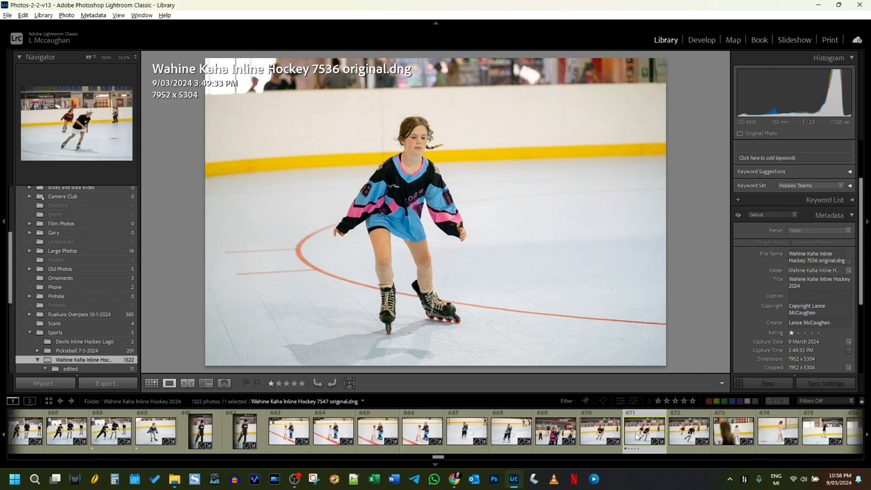
# Step: Find game photo 7758 of two players with crossed sticks, open it in the Develop module and set its exposure to +1.32
pyautogui.scroll(-4, 650, 428)
pyautogui.scroll(-12, 649, 429)
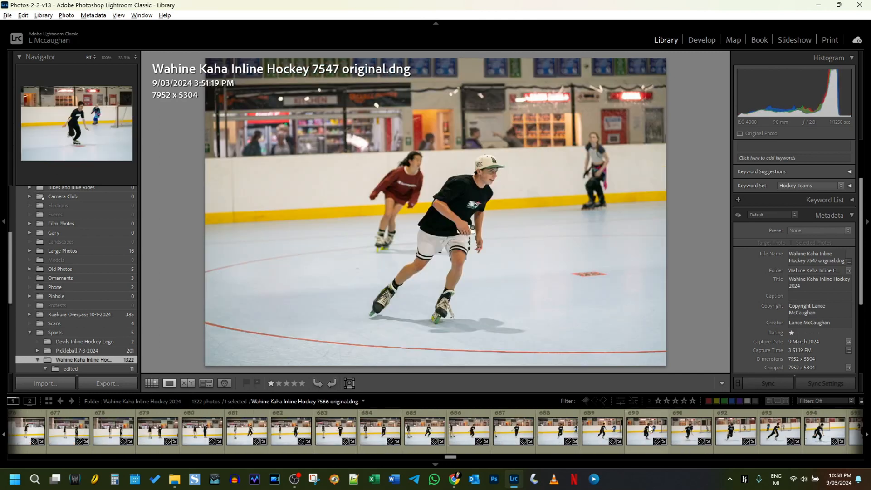
pyautogui.scroll(-7, 649, 429)
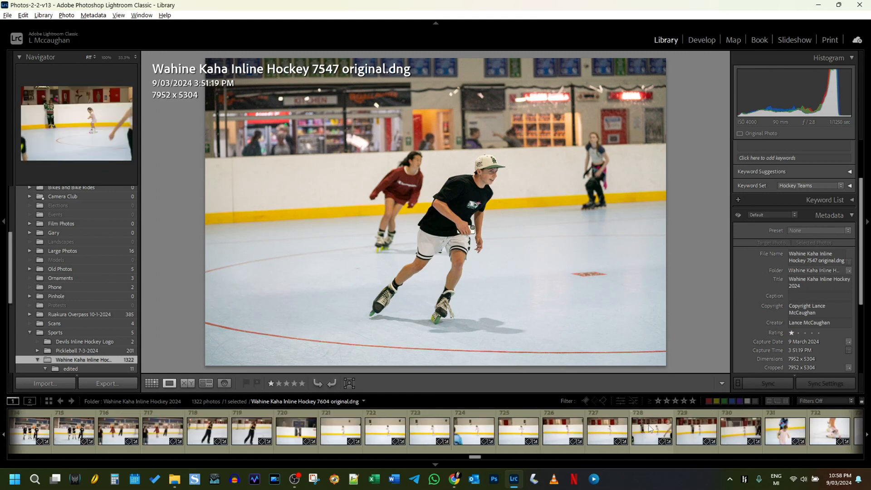
pyautogui.scroll(-14, 659, 430)
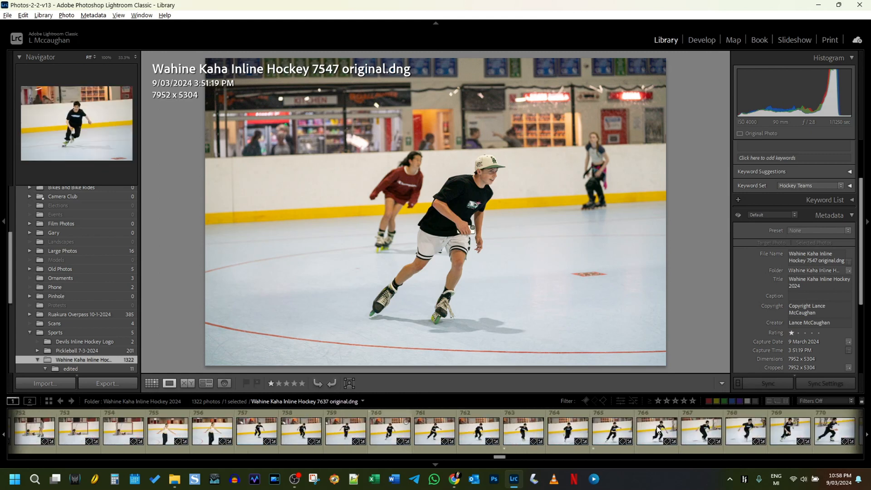
pyautogui.scroll(-16, 658, 428)
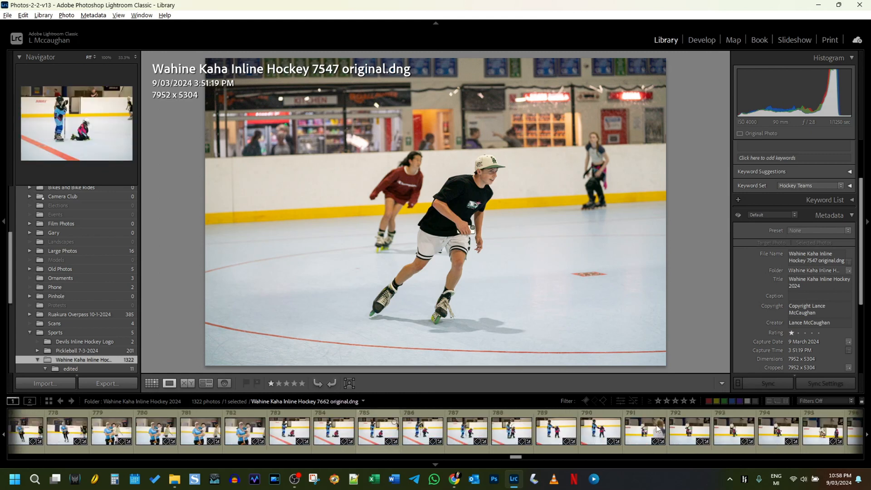
pyautogui.scroll(-7, 658, 428)
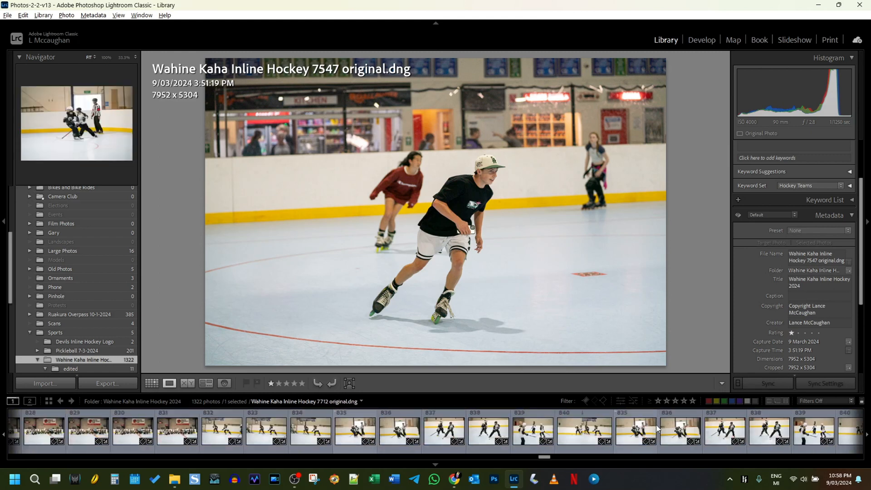
pyautogui.scroll(-14, 658, 428)
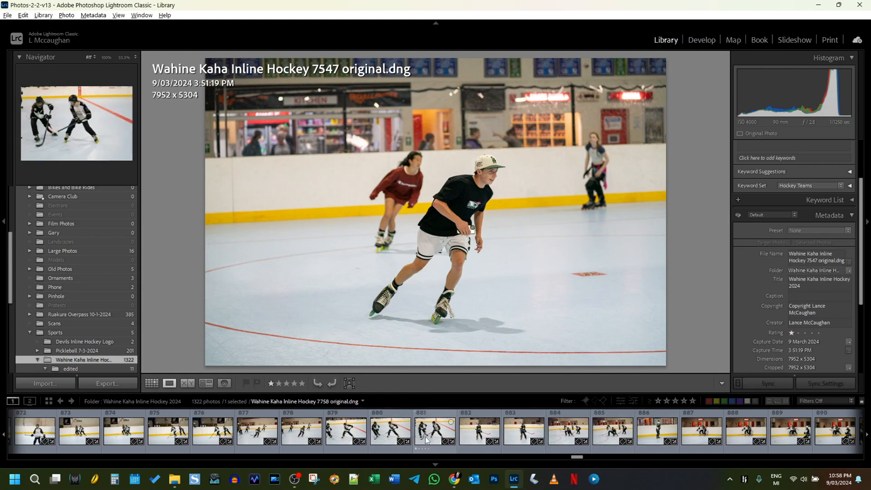
pyautogui.click(426, 438)
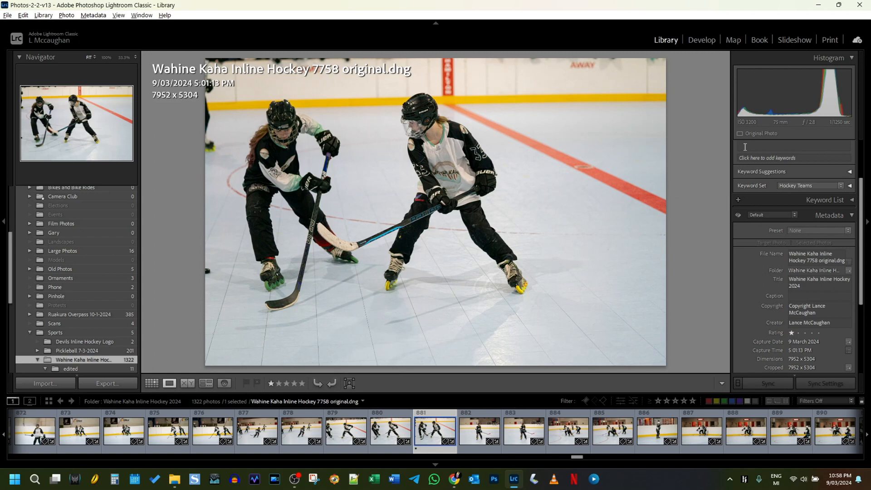
pyautogui.click(702, 40)
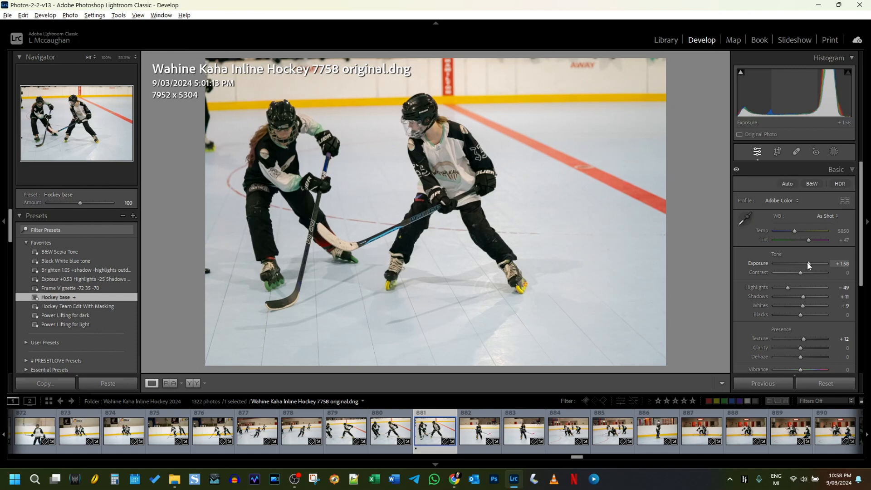
pyautogui.moveTo(809, 262); pyautogui.dragTo(806, 263)
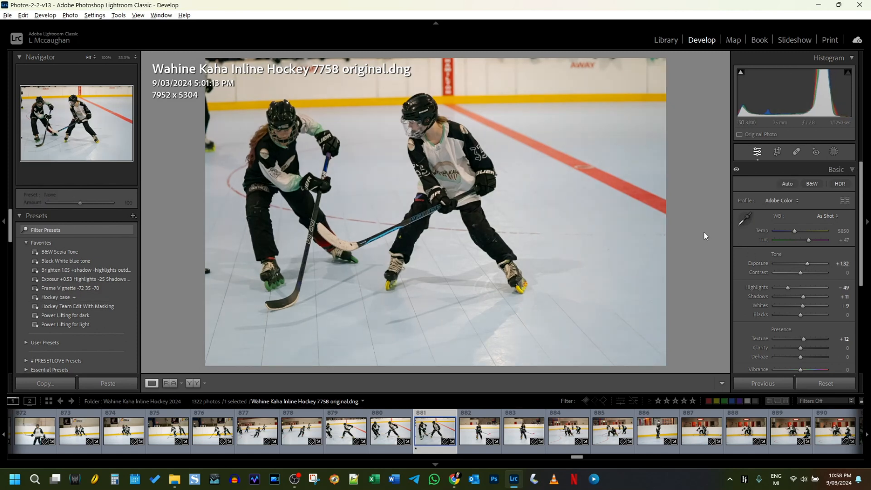
# Step: Crop photo 7758 closer around the two players to about 6591 x 4397 pixels and straighten it by 1.39 degrees
pyautogui.click(776, 153)
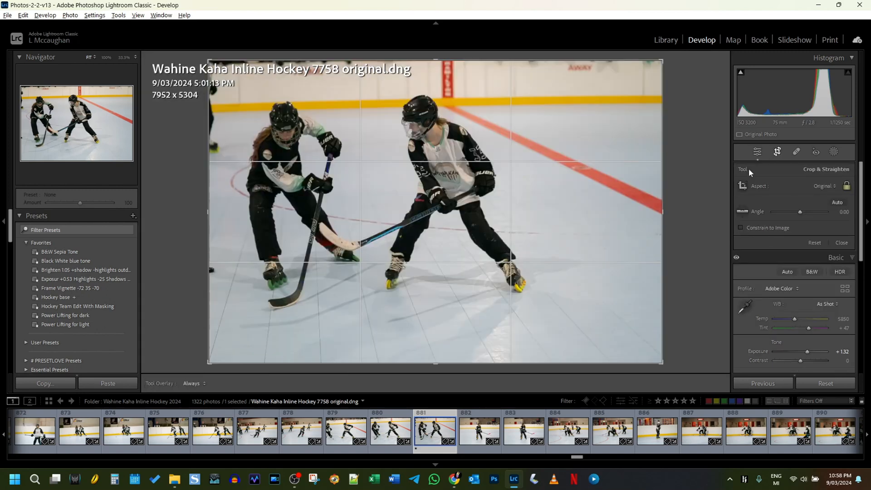
pyautogui.moveTo(683, 162); pyautogui.dragTo(617, 188)
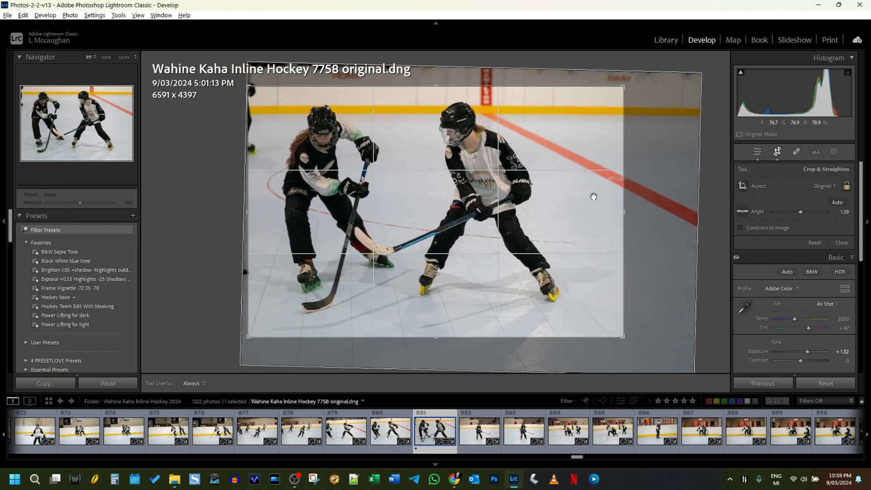
pyautogui.click(776, 156)
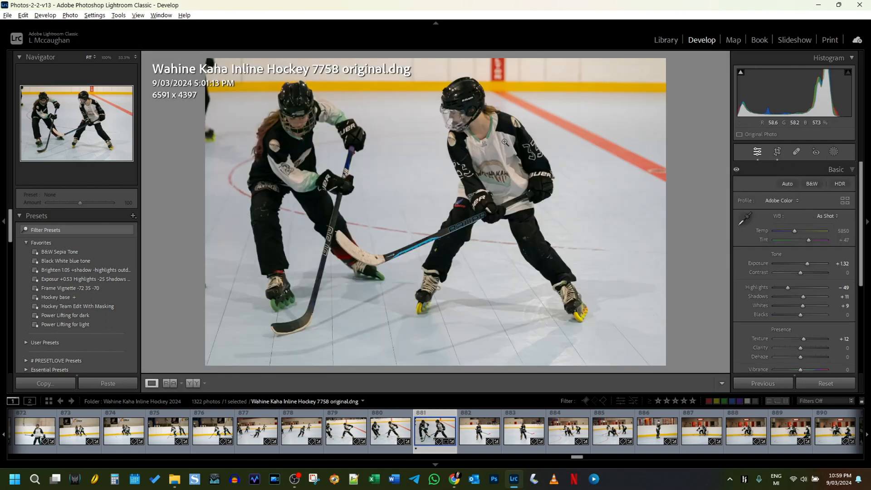
# Step: Inspect the cropped photo at 100%, checking the sharpness of the jersey, gloves and both players' faces
pyautogui.click(516, 136)
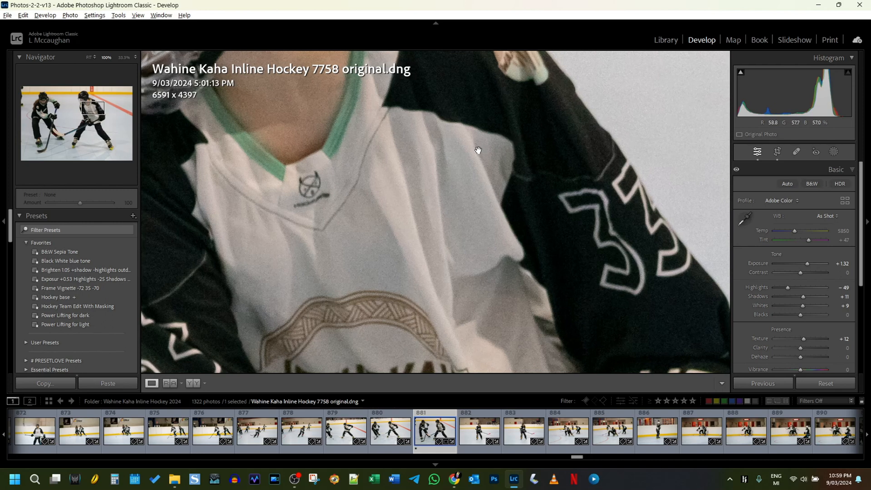
pyautogui.click(428, 155)
pyautogui.click(327, 154)
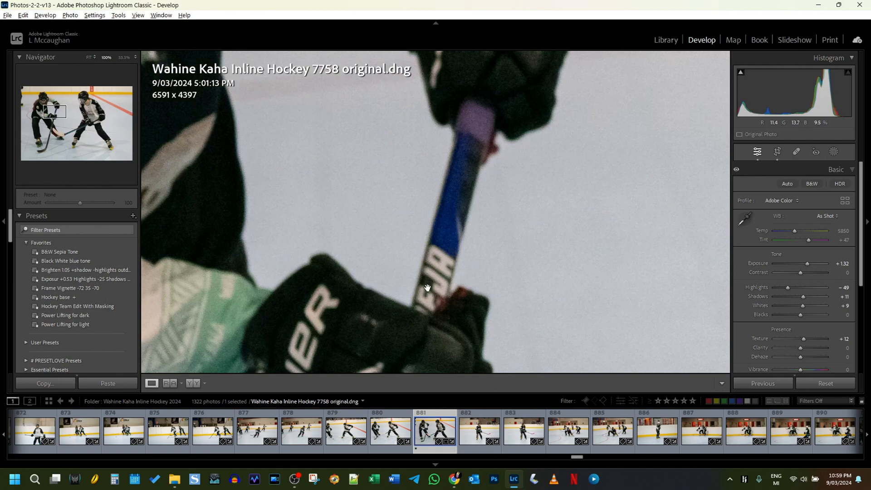
pyautogui.click(429, 323)
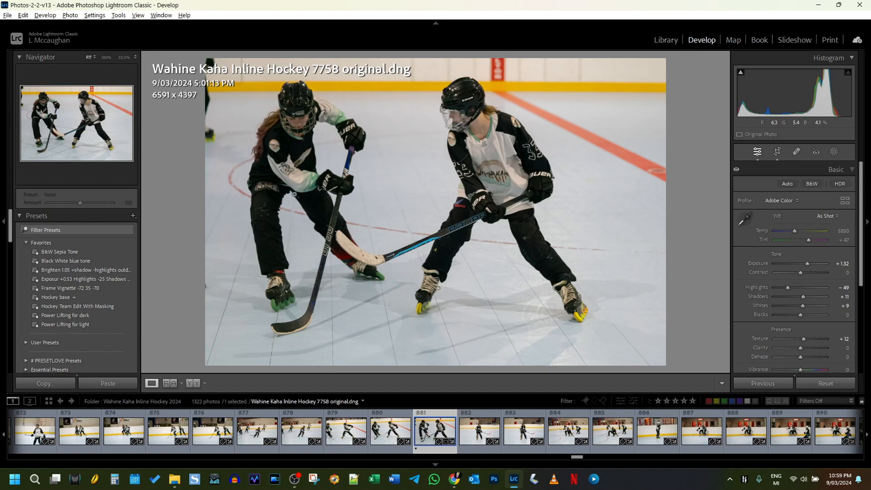
pyautogui.click(298, 119)
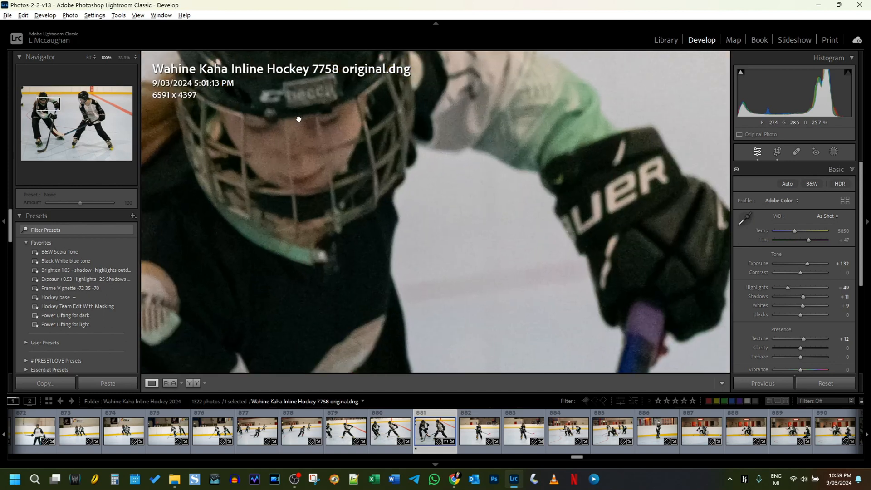
pyautogui.click(299, 120)
pyautogui.click(458, 111)
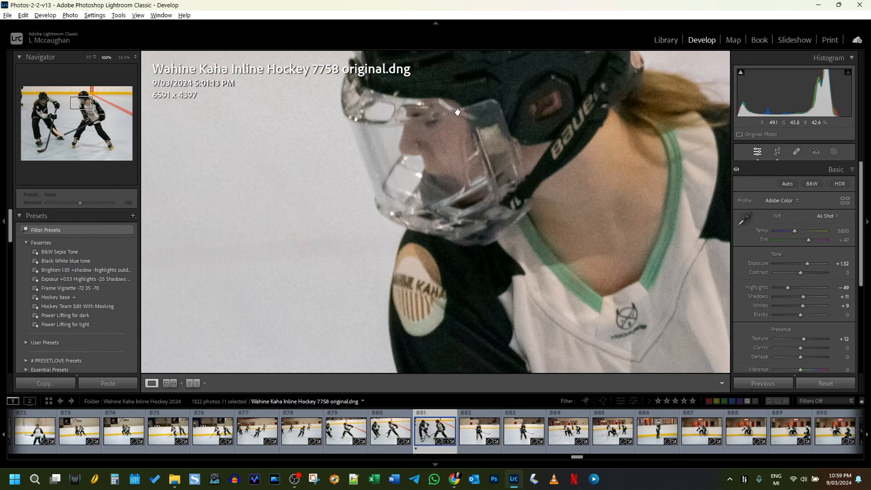
pyautogui.click(467, 112)
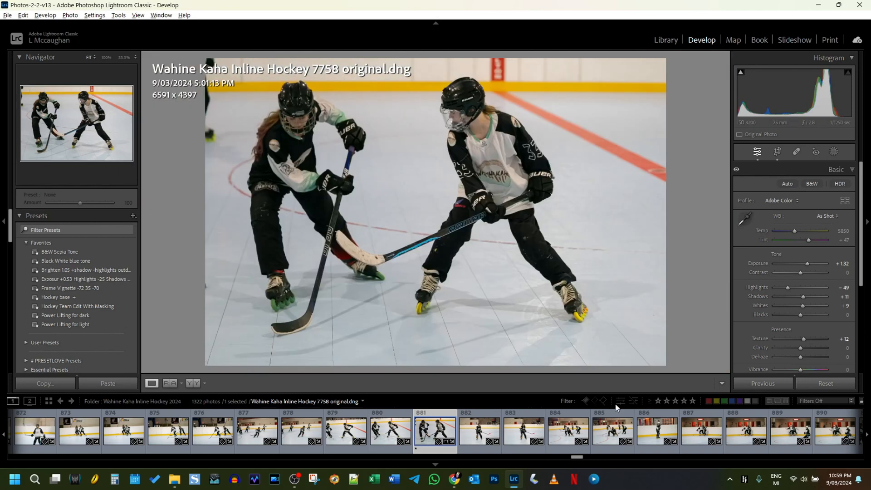
# Step: Look over the following game photos and compare the visored player's face up close in photos 7757 and 7758
pyautogui.scroll(-3, 584, 445)
pyautogui.scroll(-4, 584, 445)
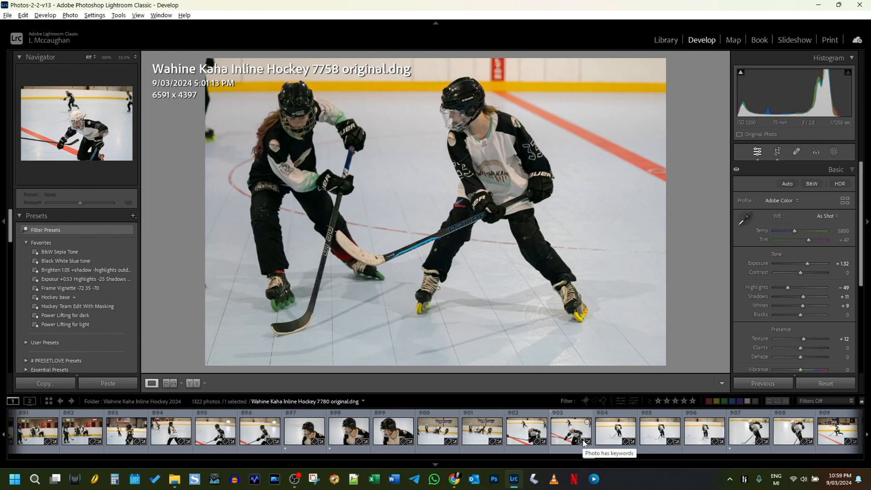
pyautogui.scroll(2, 584, 444)
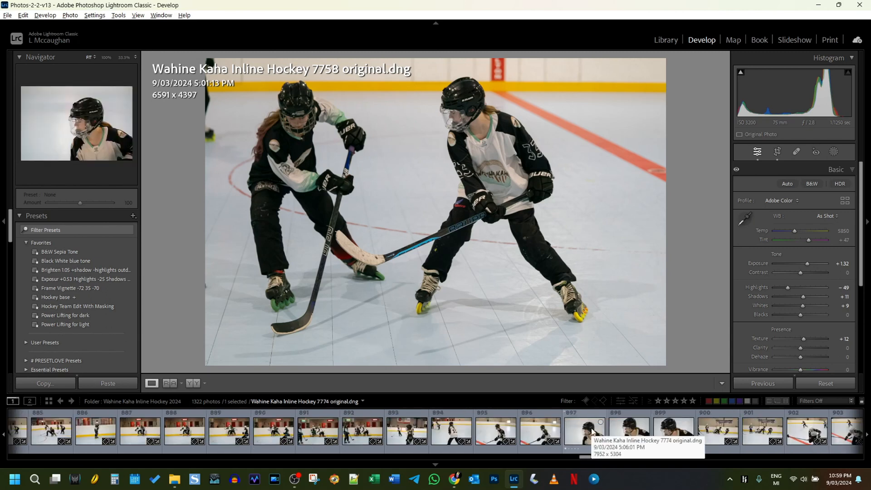
pyautogui.scroll(4, 590, 429)
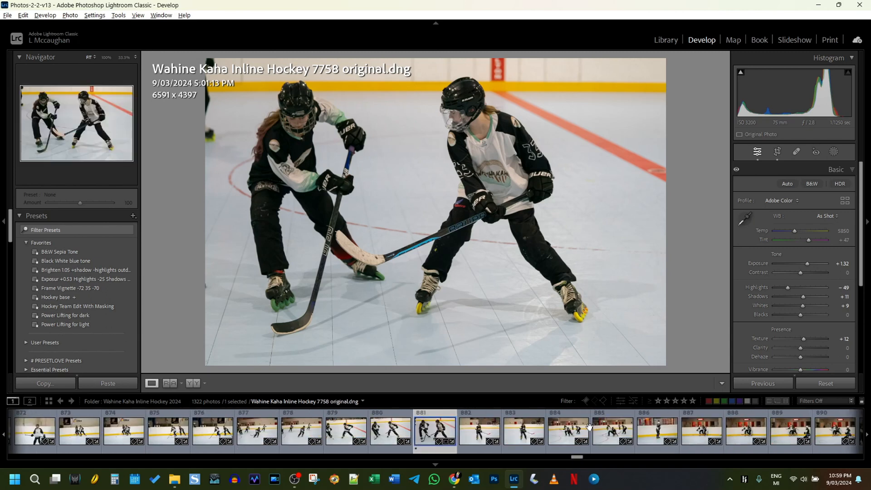
pyautogui.click(387, 432)
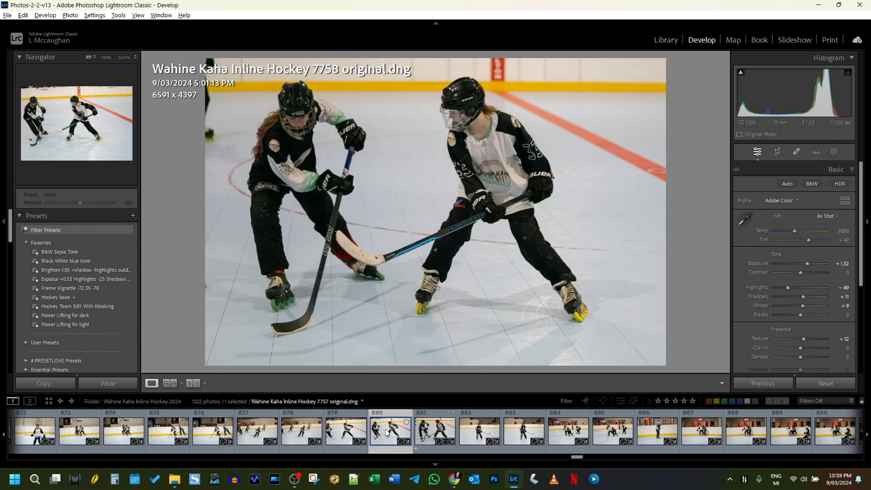
pyautogui.click(424, 128)
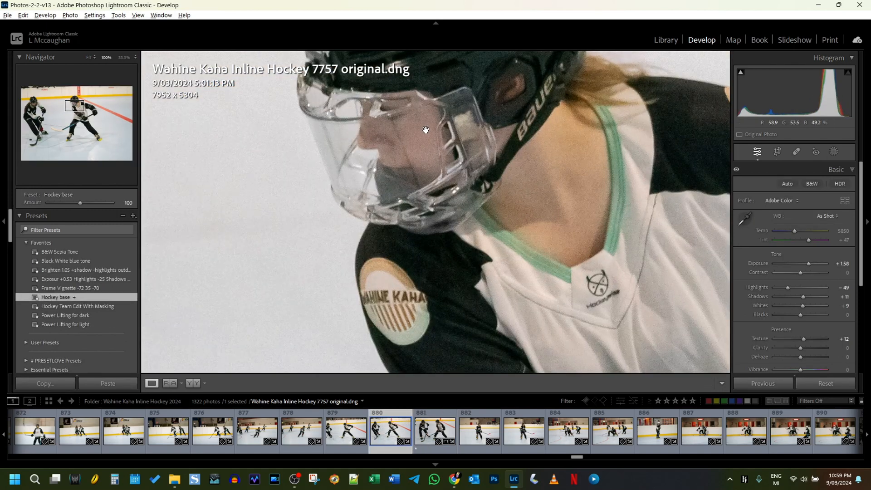
pyautogui.moveTo(427, 131); pyautogui.dragTo(431, 132)
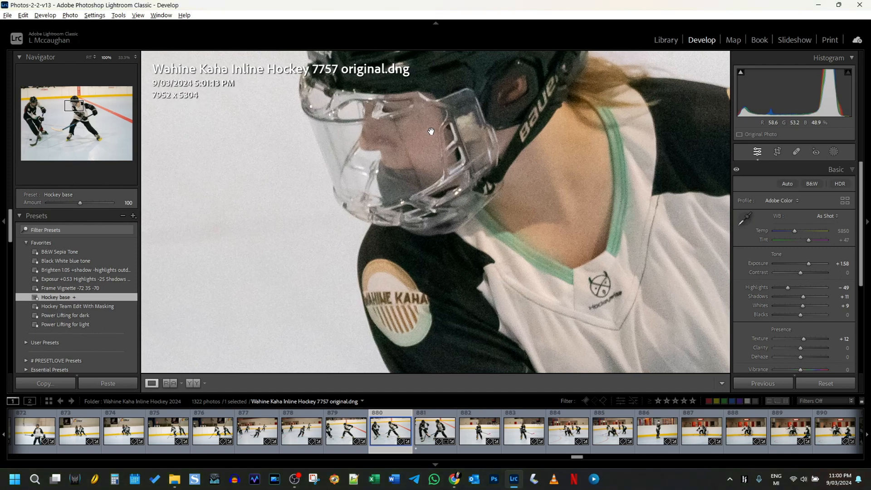
pyautogui.click(431, 131)
pyautogui.click(428, 433)
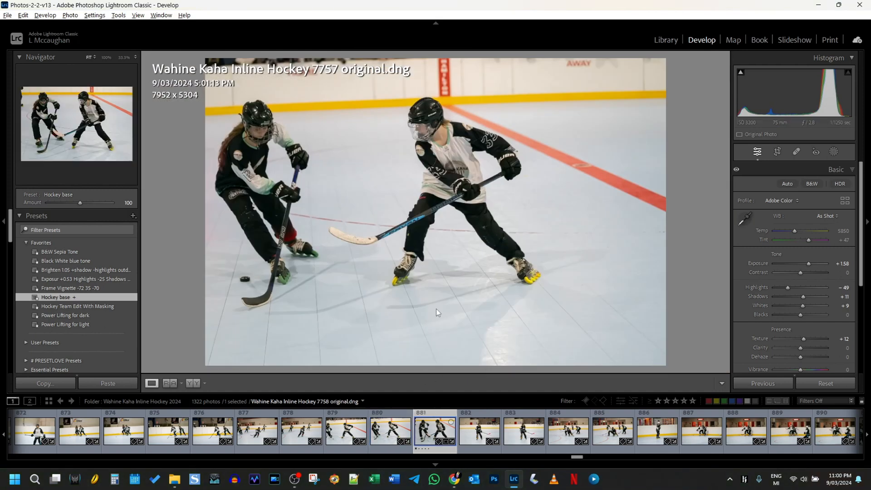
pyautogui.click(480, 121)
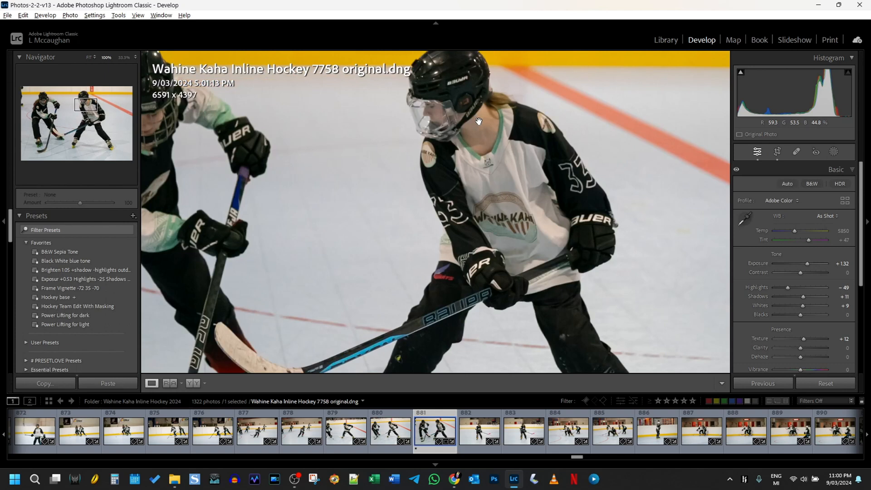
pyautogui.click(479, 121)
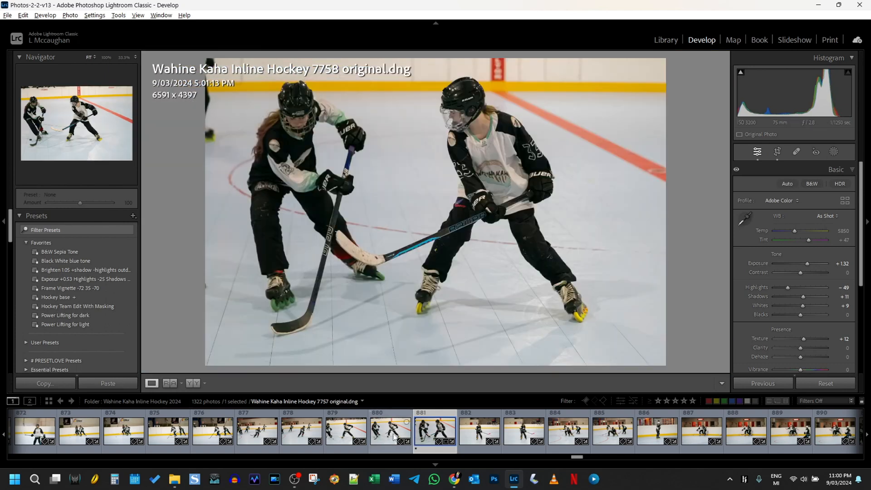
# Step: Crop photo 7757 closer around the two players and the puck to about 6072 x 4050 pixels and straighten it by 1.44 degrees
pyautogui.click(392, 435)
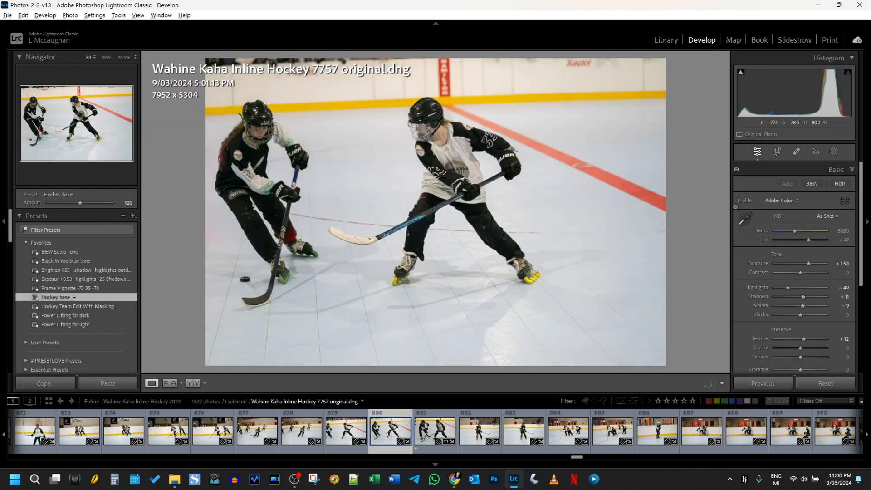
pyautogui.click(777, 153)
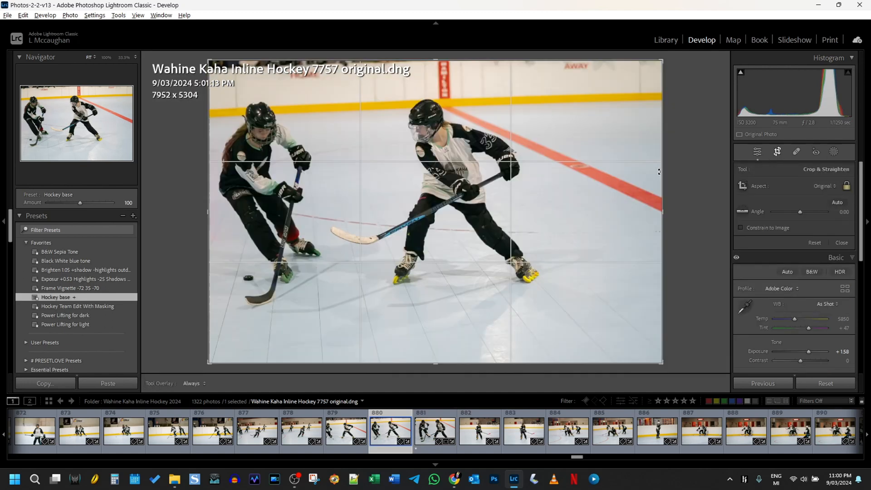
pyautogui.moveTo(680, 164); pyautogui.dragTo(629, 176)
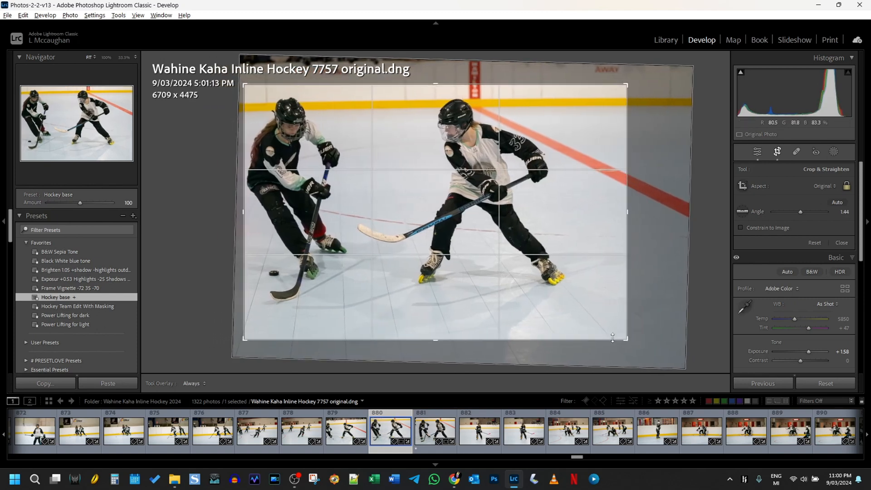
pyautogui.moveTo(626, 342); pyautogui.dragTo(608, 334)
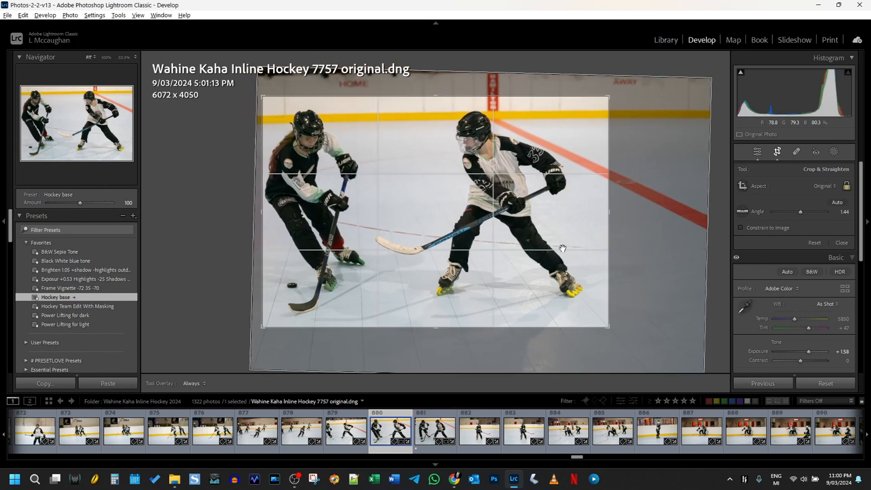
pyautogui.moveTo(613, 226); pyautogui.dragTo(640, 206)
pyautogui.click(778, 152)
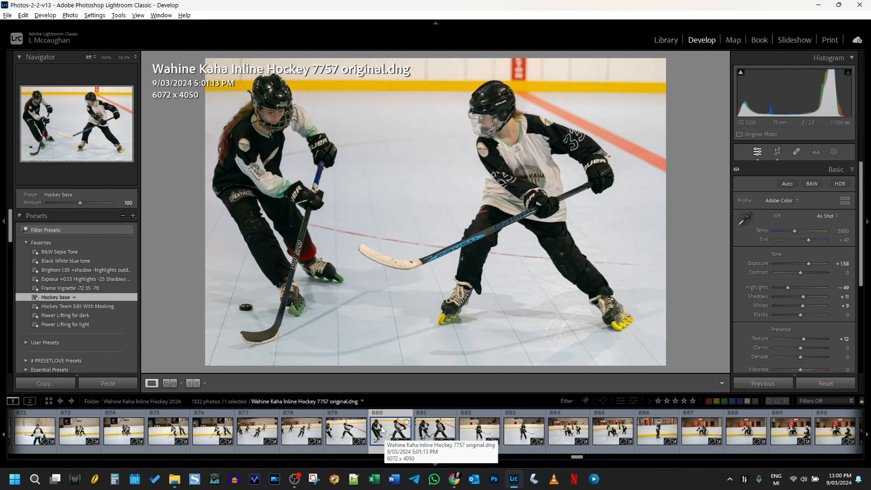
# Step: Set photo 7757 to exposure +1.67 and highlights -86, and photo 7758 to exposure +1.67 and highlights -56
pyautogui.click(806, 264)
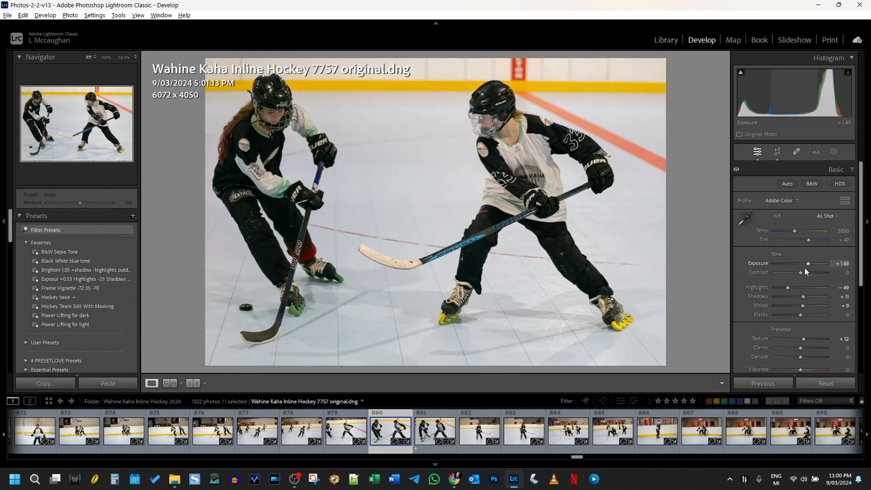
pyautogui.moveTo(783, 288); pyautogui.dragTo(811, 265)
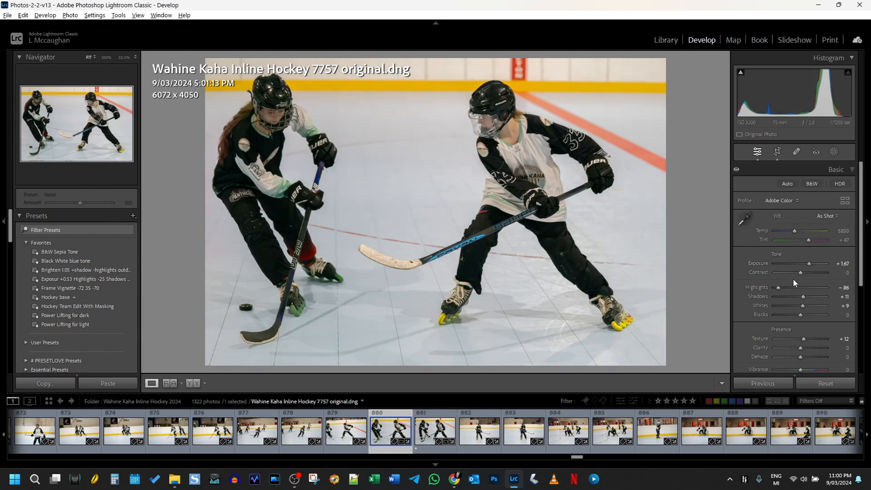
pyautogui.click(434, 431)
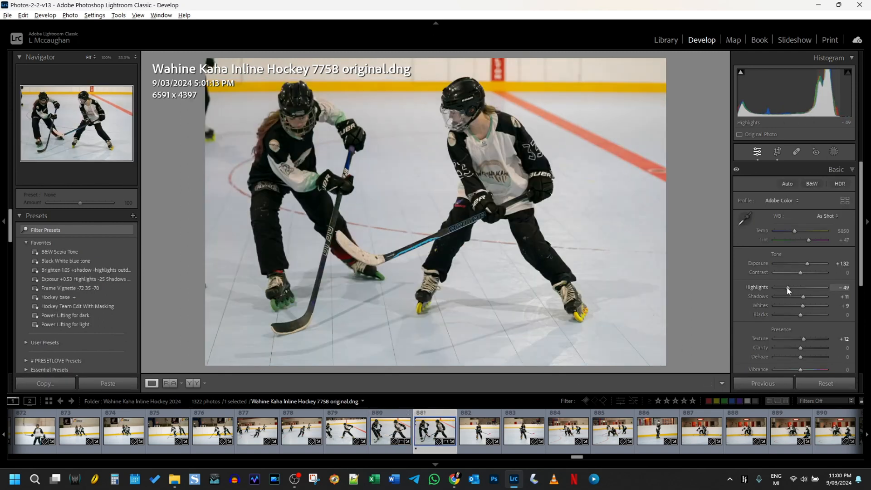
pyautogui.moveTo(788, 291); pyautogui.dragTo(787, 291)
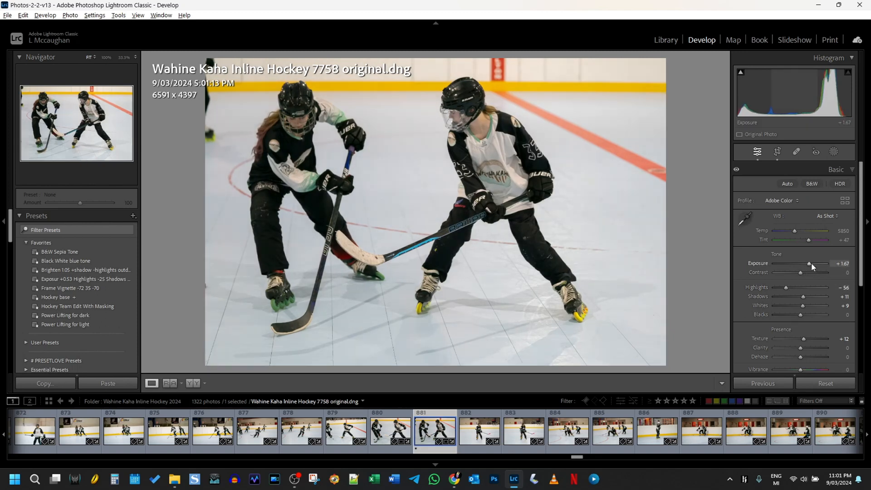
# Step: Open photo 7757 in Photoshop and run the Resize to 7900x A7R3 action on it
pyautogui.click(386, 432)
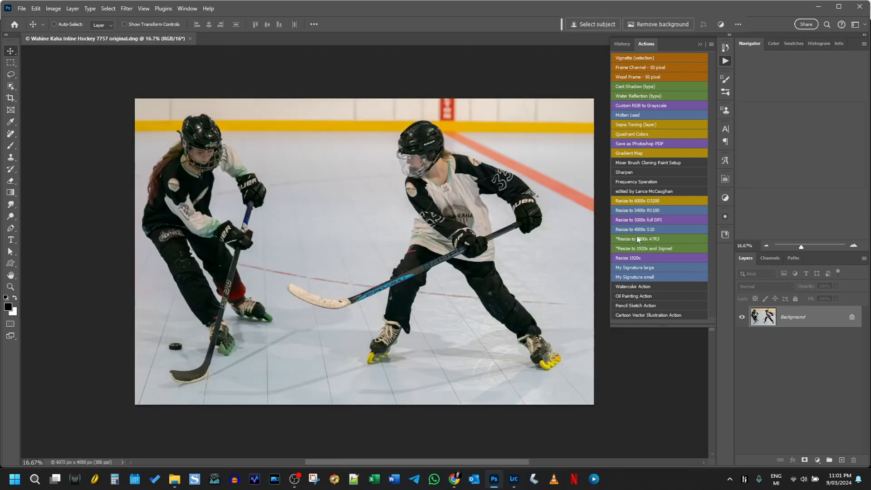
pyautogui.click(639, 239)
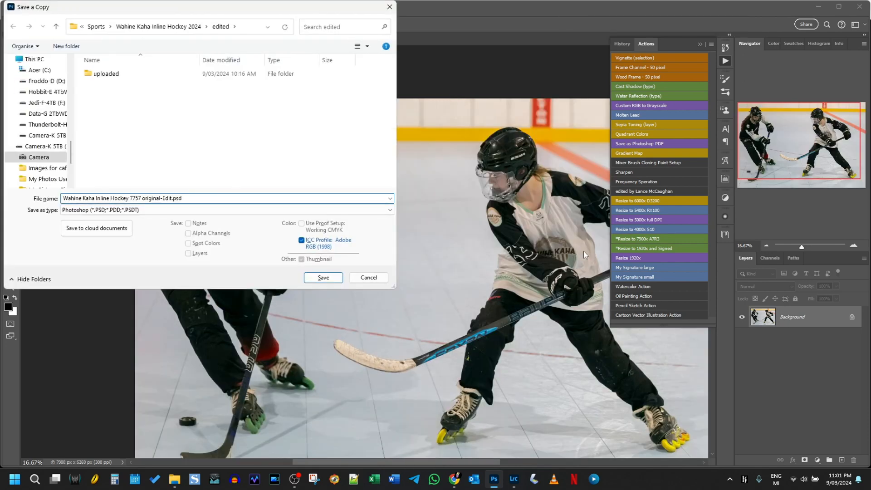
# Step: Save a JPEG copy in the edited folder as "Wahine Kaha Inline Hockey 7757 full size" at quality 12
pyautogui.hotkey('ctrl', 'shift', 'Left')
pyautogui.hotkey('ctrl', 'shift', 'Left')
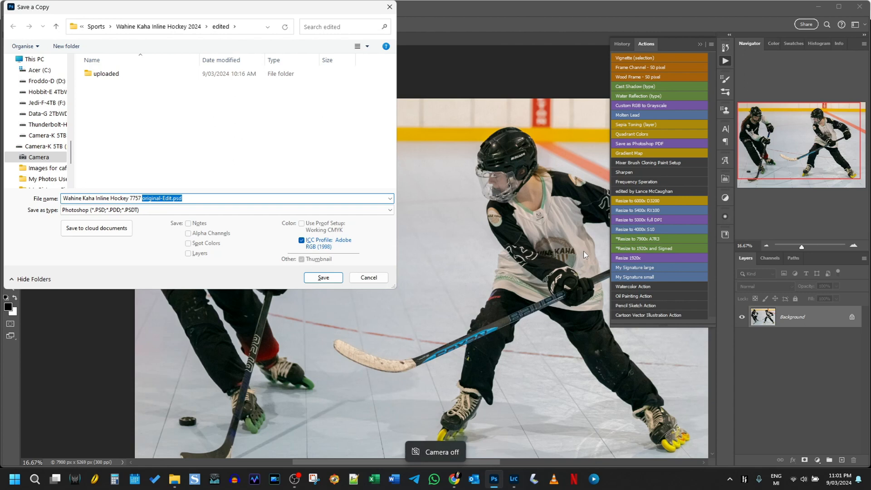
pyautogui.write('full size')
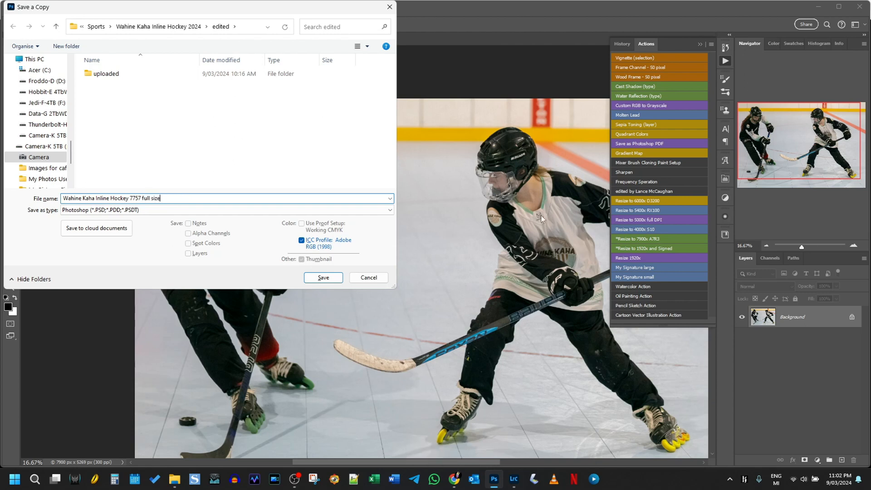
pyautogui.click(108, 210)
pyautogui.click(106, 255)
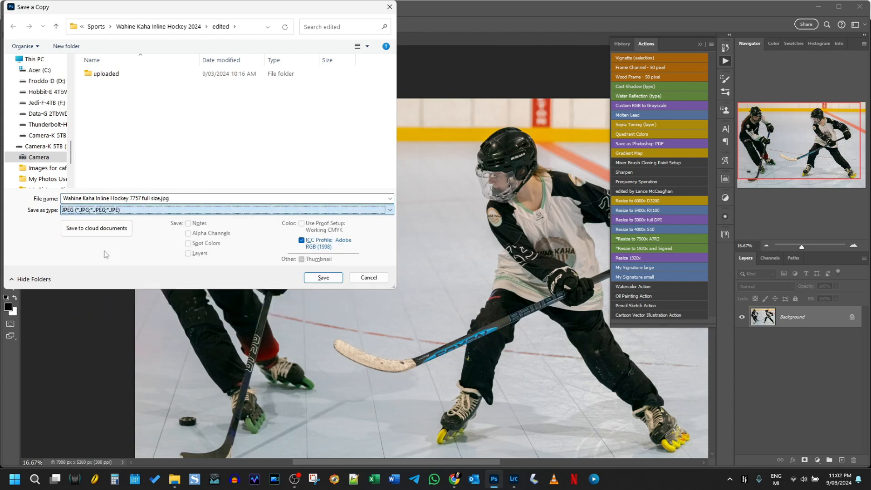
pyautogui.click(323, 278)
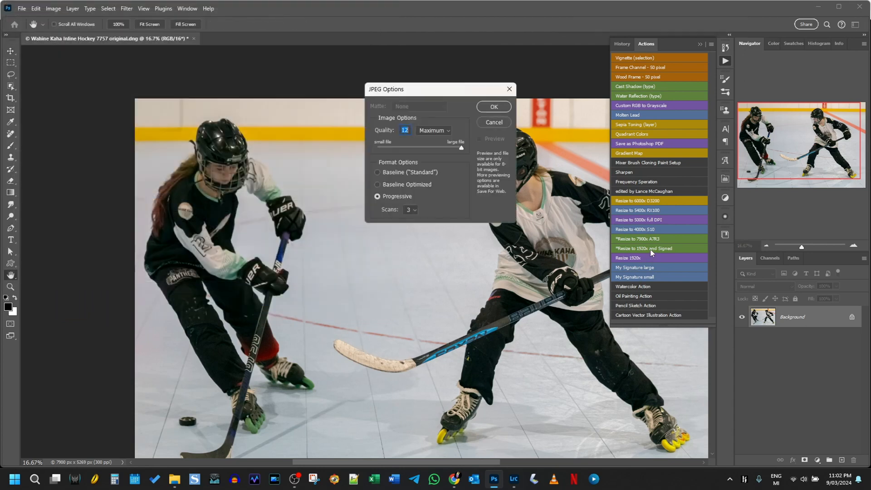
pyautogui.click(487, 108)
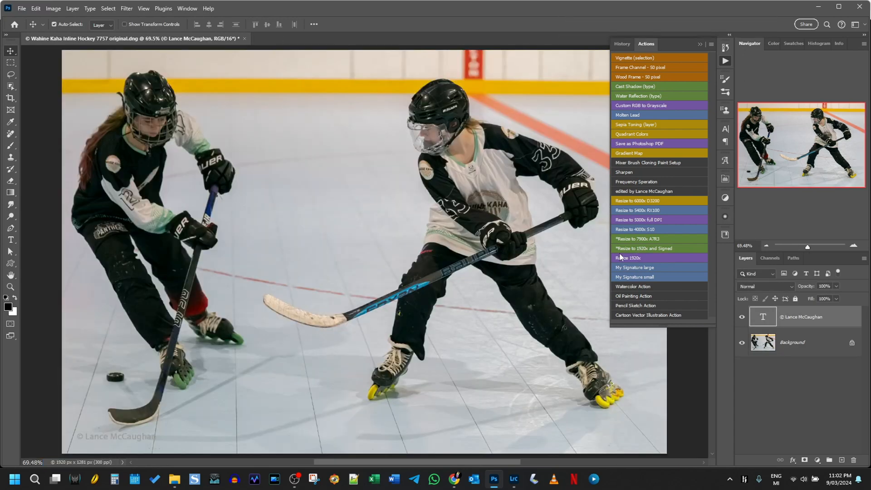
# Step: Run the Resize to 1920x and Signed action and save a quality 12 JPEG copy as "Wahine Kaha Inline Hockey 7757 1920x signed"
pyautogui.hotkey('ctrl', 'shift', 'Left')
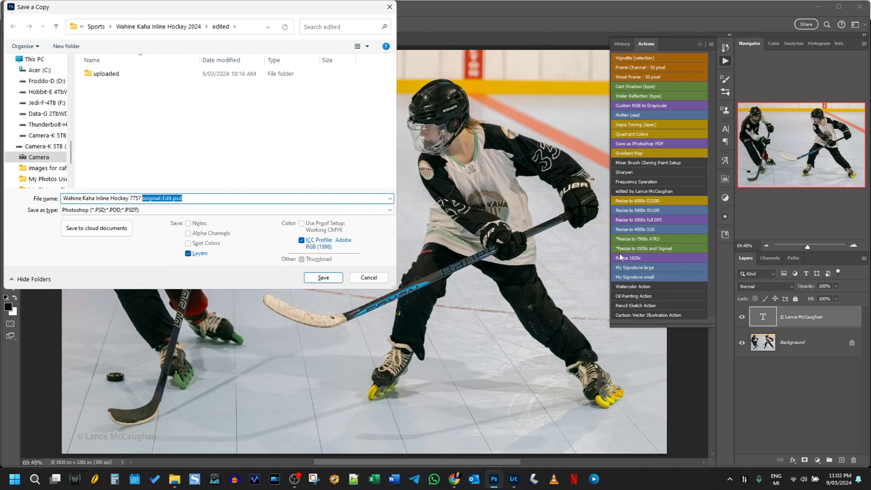
pyautogui.write('1920x s')
pyautogui.click(131, 211)
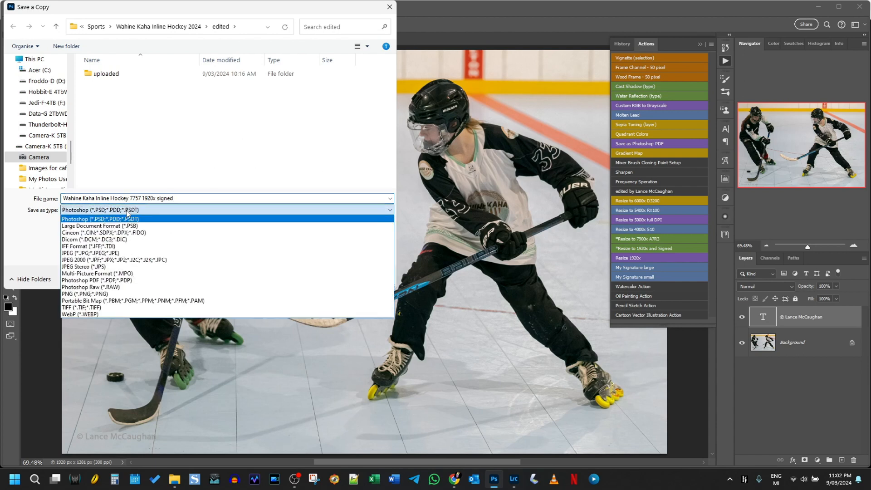
pyautogui.click(125, 253)
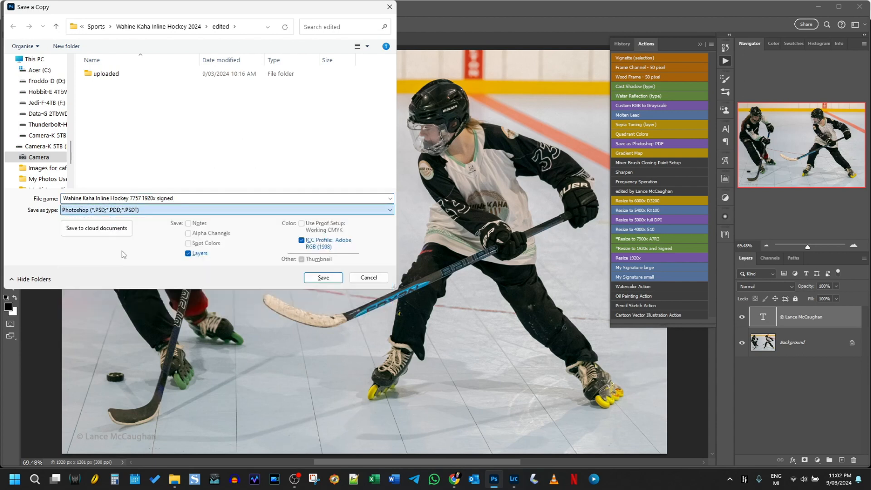
pyautogui.click(323, 277)
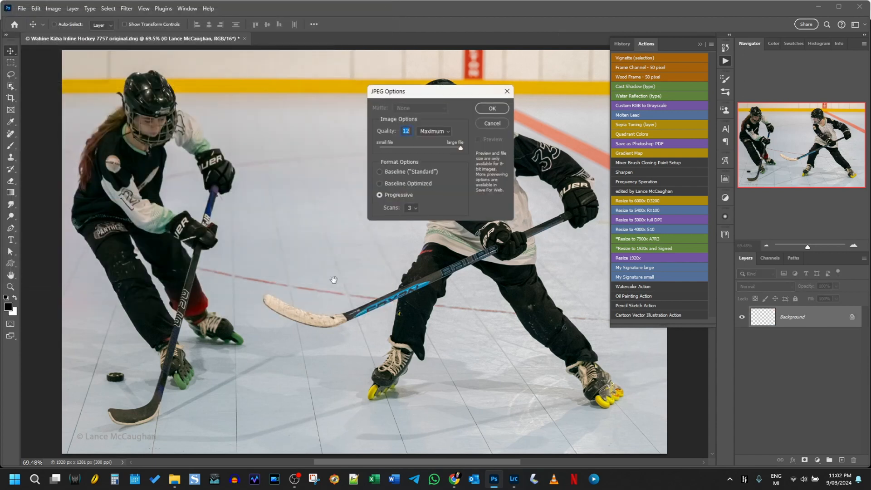
pyautogui.click(494, 107)
# Step: Close the photo without saving its changes and switch back to Lightroom Classic
pyautogui.click(244, 38)
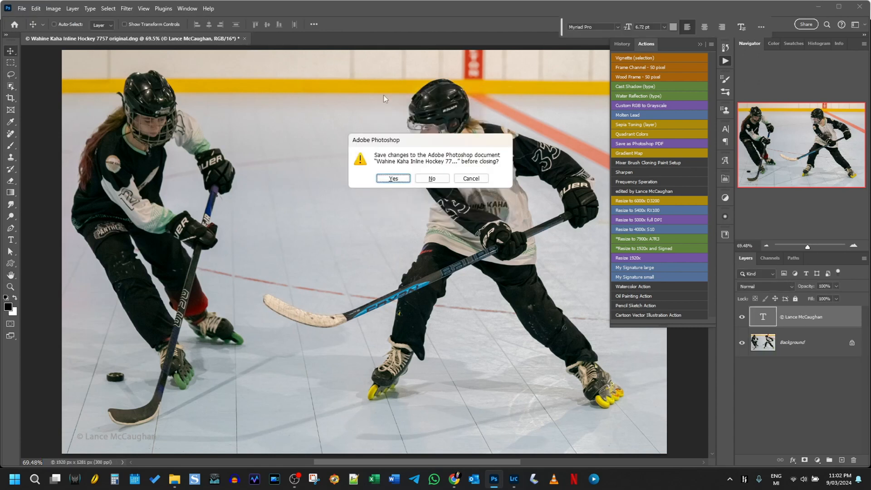
pyautogui.click(433, 179)
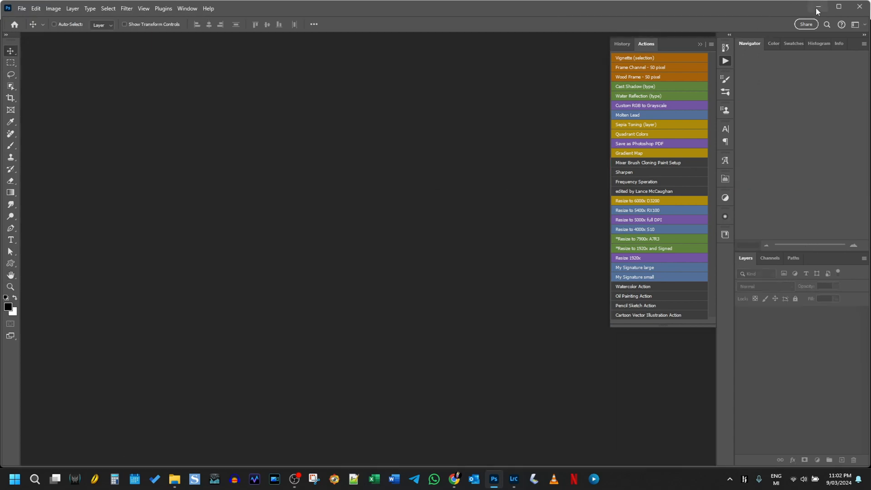
pyautogui.click(817, 9)
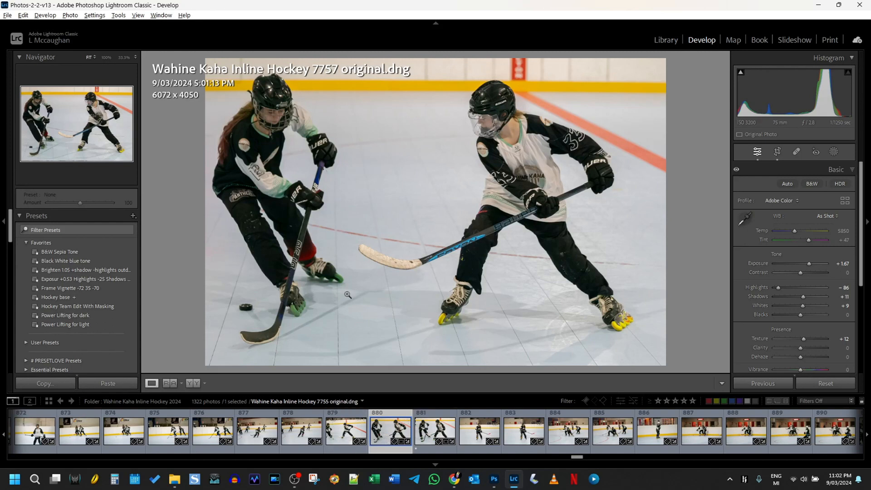
# Step: Move photo 7757 from the Wahine Kaha Inline Hockey folder into its edited subfolder in the Library module
pyautogui.click(665, 39)
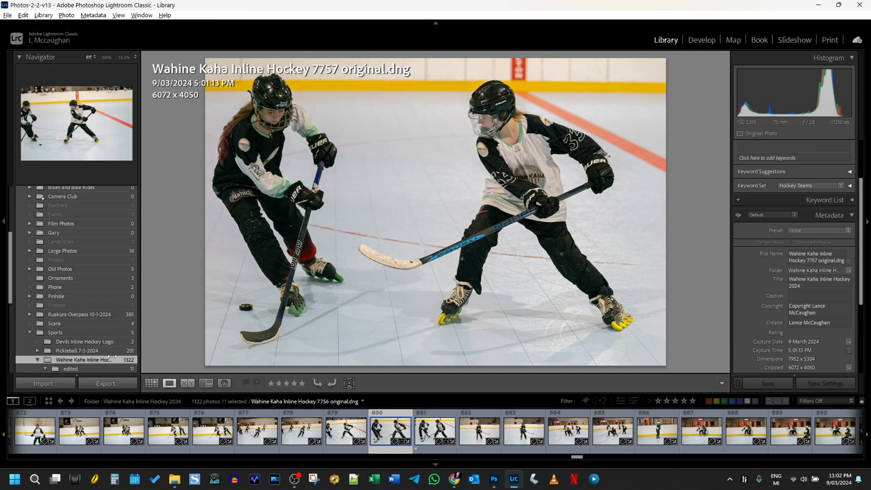
pyautogui.scroll(-2, 112, 357)
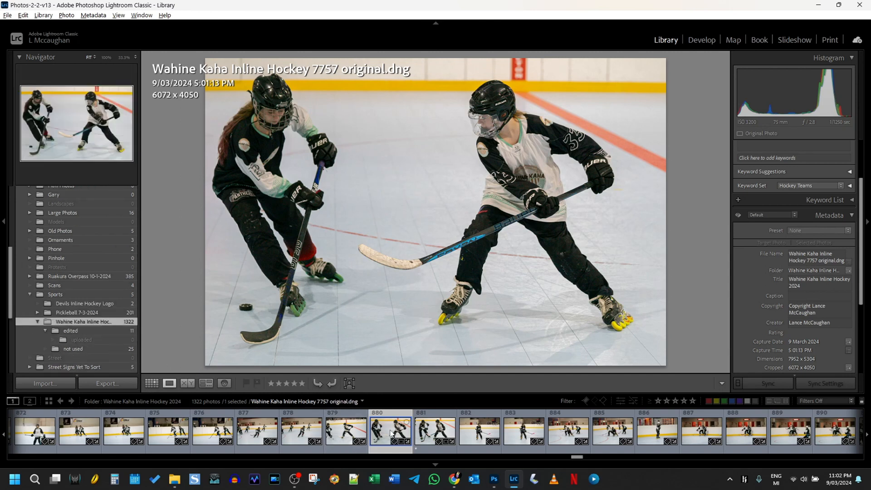
pyautogui.scroll(-1, 77, 322)
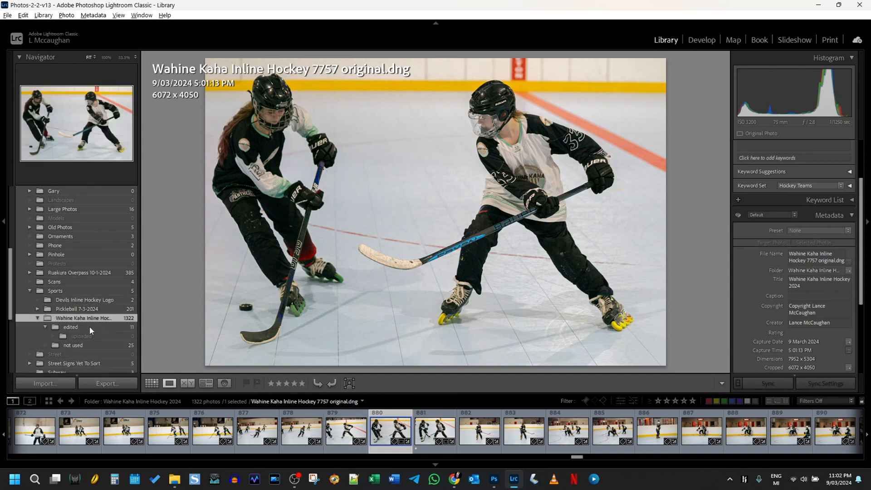
pyautogui.moveTo(91, 330); pyautogui.dragTo(86, 328)
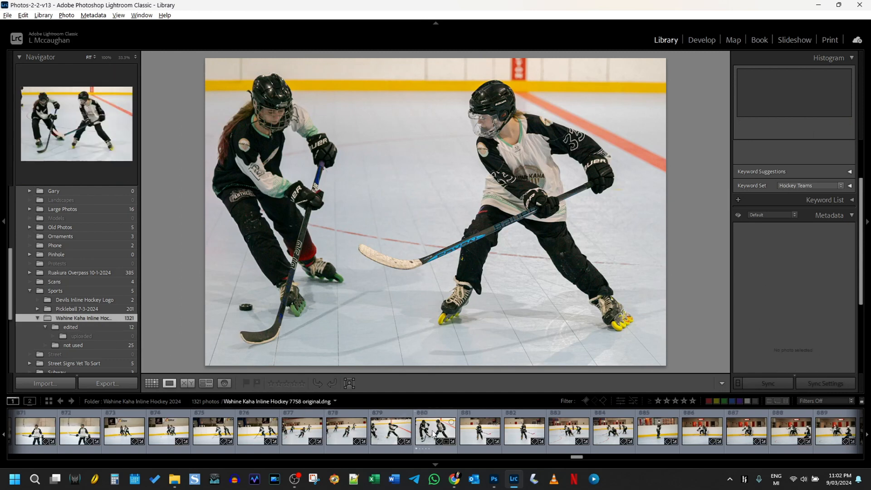
# Step: Add photo 7756 to the target collection "Wahine Kaha Inline Hockey 2024" and flag it as a pick
pyautogui.click(433, 435)
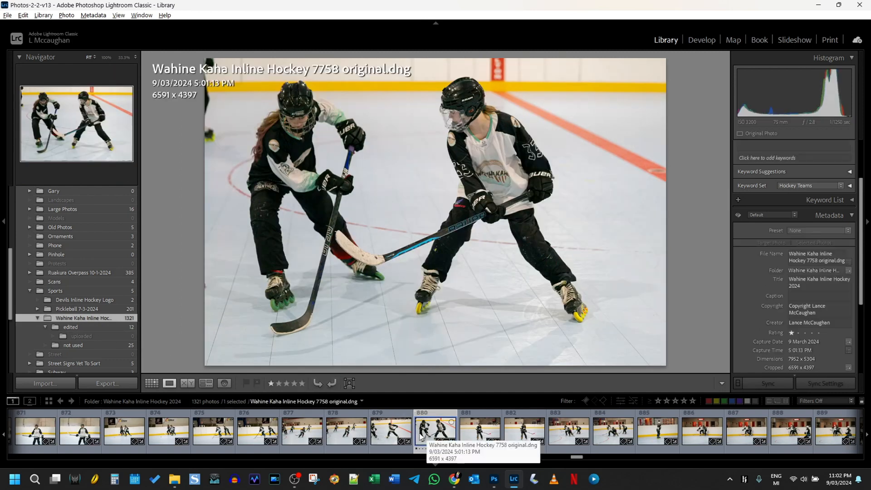
pyautogui.click(381, 435)
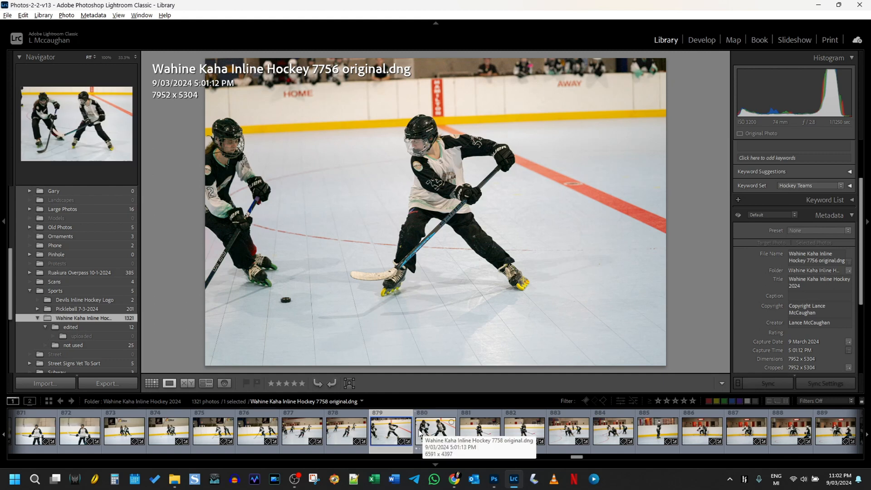
pyautogui.press('b')
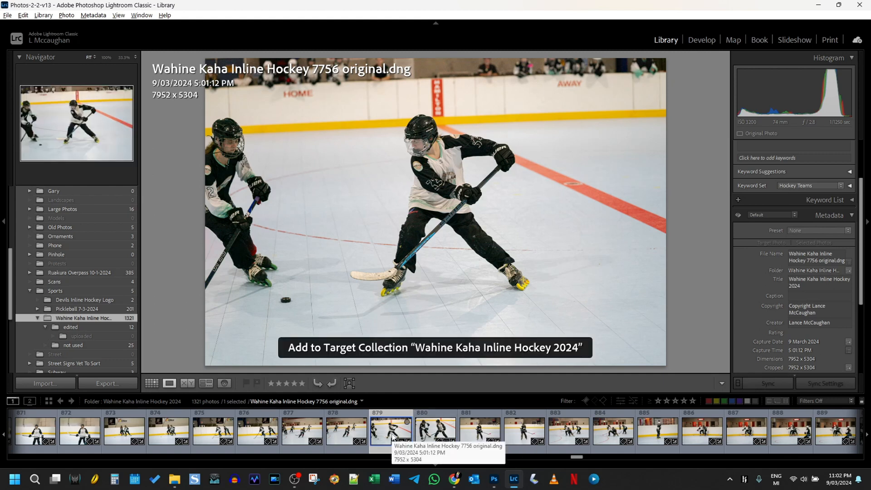
pyautogui.press('p')
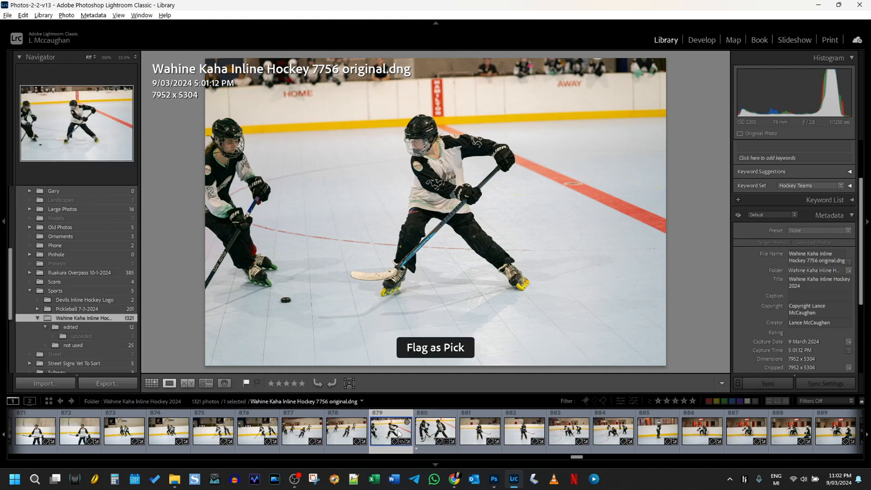
# Step: Add photo 7758 to the target collection, keeping it in color, and flag it as a pick
pyautogui.click(422, 436)
pyautogui.press('v')
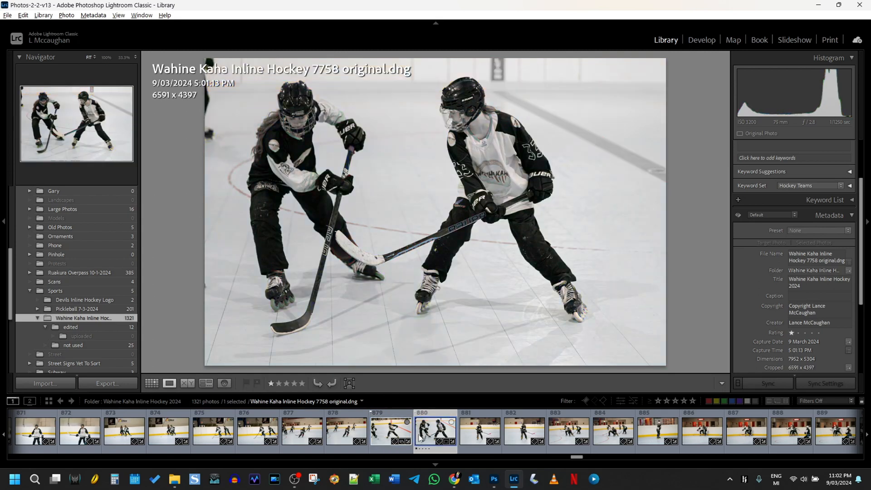
pyautogui.press('v')
pyautogui.press('b')
pyautogui.press('p')
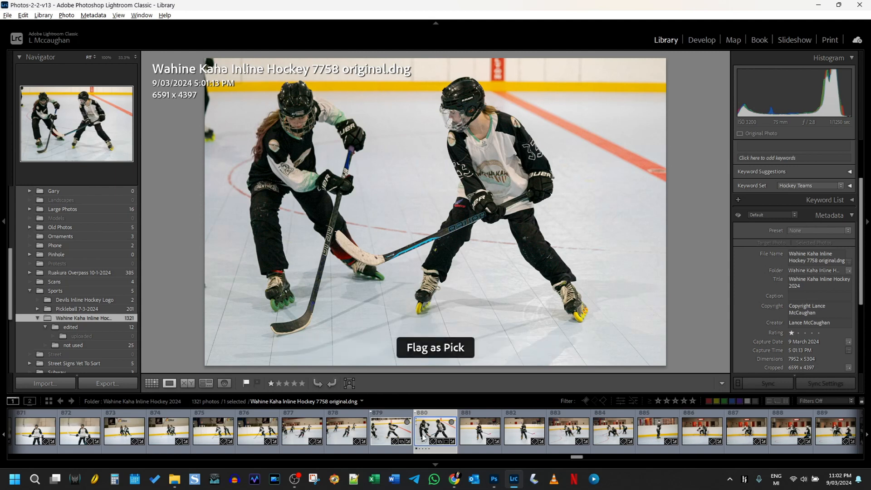
# Step: Look through the photos following 7758 and view the helmeted player portrait 7774 at loupe size
pyautogui.scroll(-3, 454, 445)
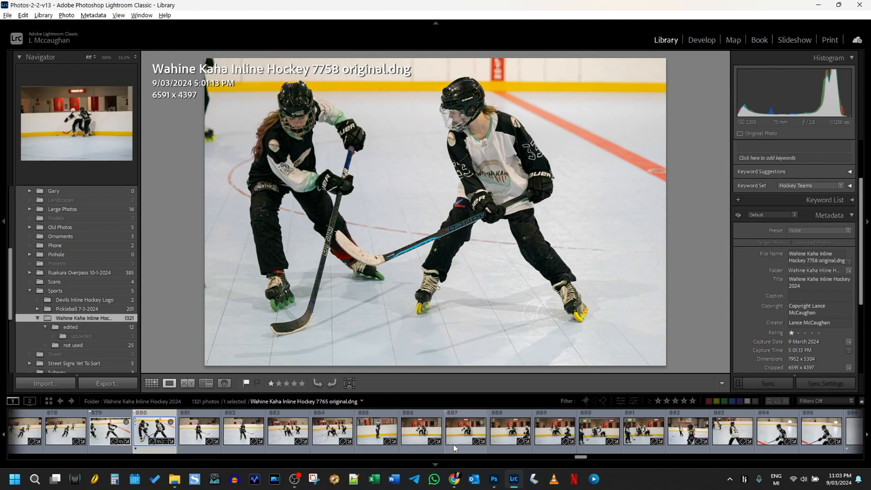
pyautogui.scroll(-5, 75, 345)
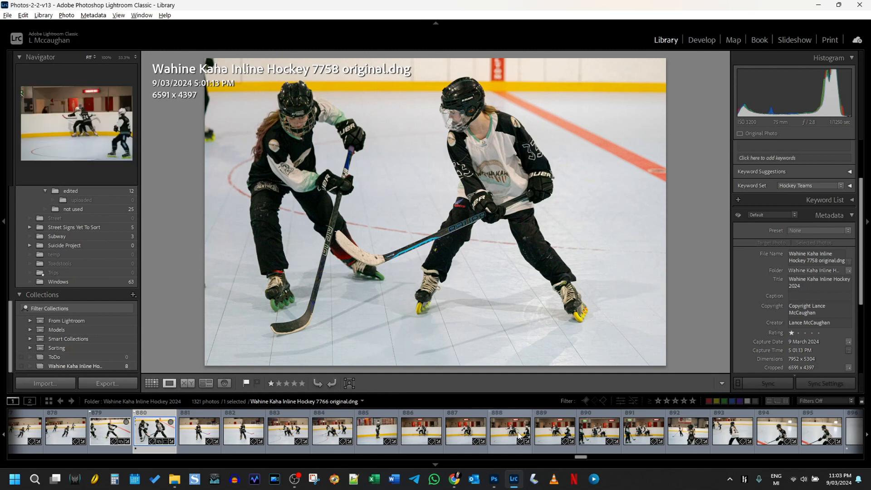
pyautogui.scroll(-3, 680, 438)
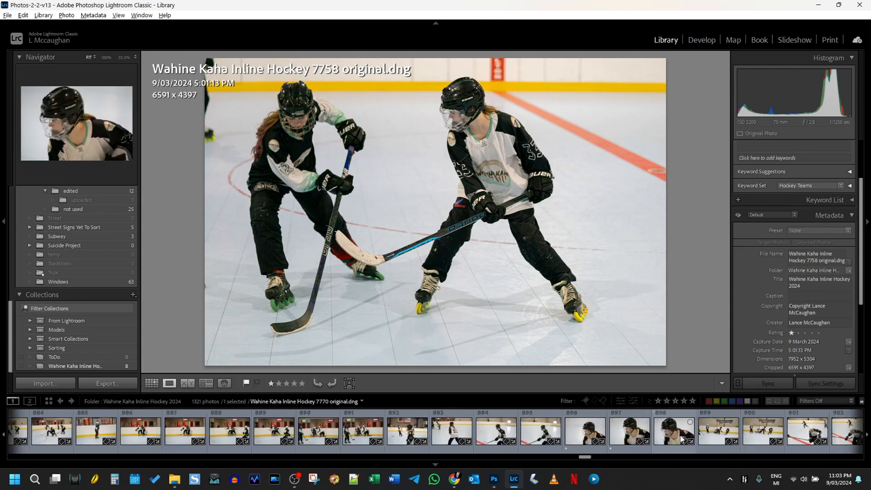
pyautogui.click(580, 437)
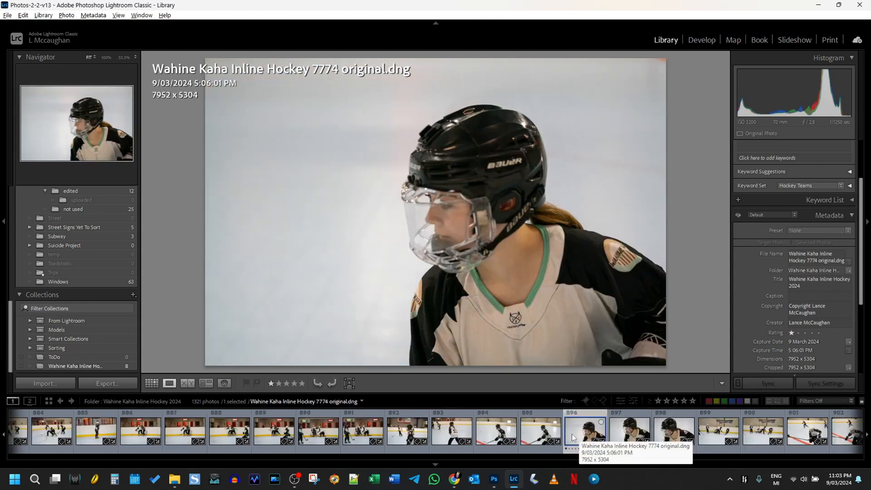
pyautogui.scroll(6, 368, 432)
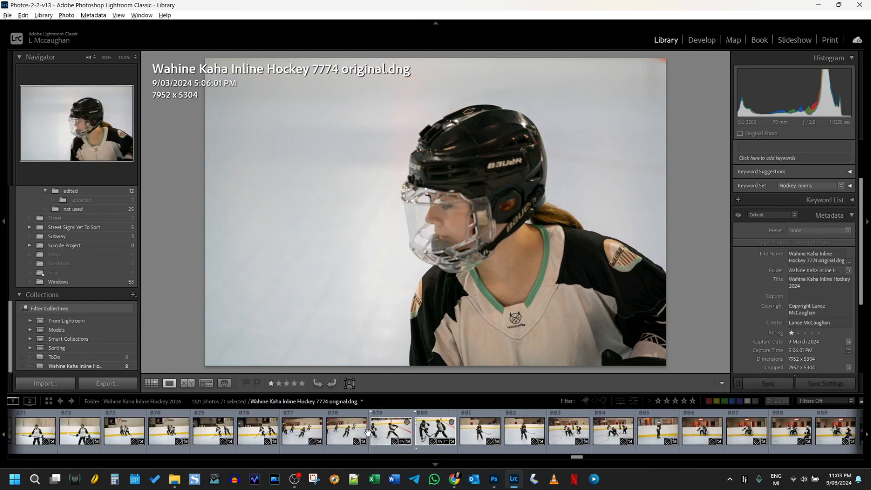
pyautogui.scroll(-6, 547, 436)
pyautogui.scroll(-10, 548, 438)
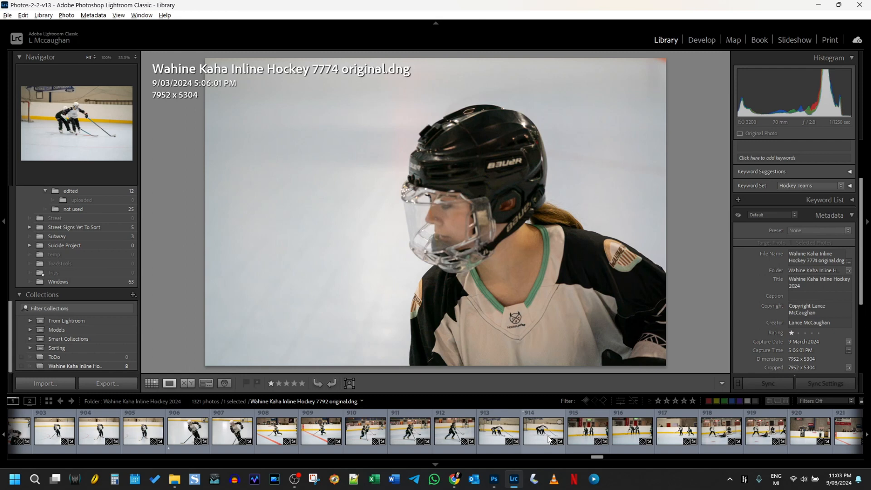
# Step: Browse the remaining shoot and back to the early-afternoon photos, viewing the seated girl's portrait 7381
pyautogui.scroll(-20, 549, 438)
pyautogui.scroll(-20, 551, 441)
pyautogui.scroll(-20, 550, 440)
pyautogui.scroll(-20, 550, 441)
pyautogui.scroll(20, 550, 440)
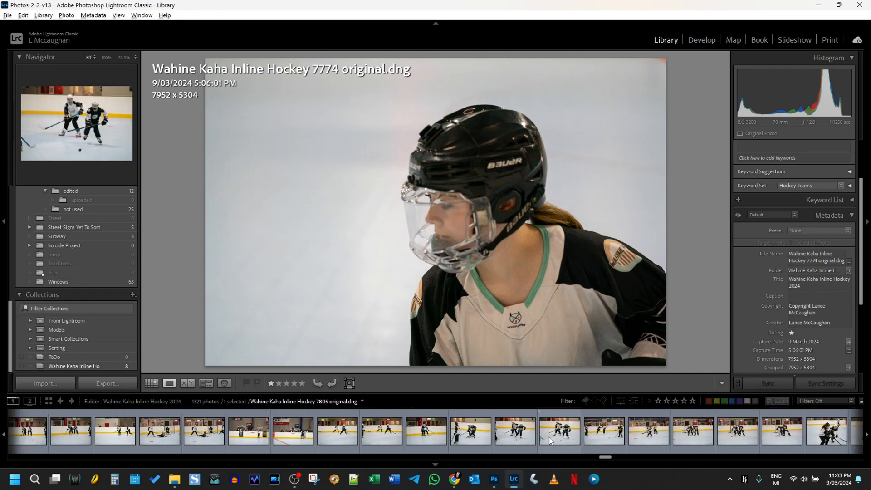
pyautogui.scroll(20, 550, 440)
pyautogui.scroll(20, 550, 439)
pyautogui.scroll(10, 551, 438)
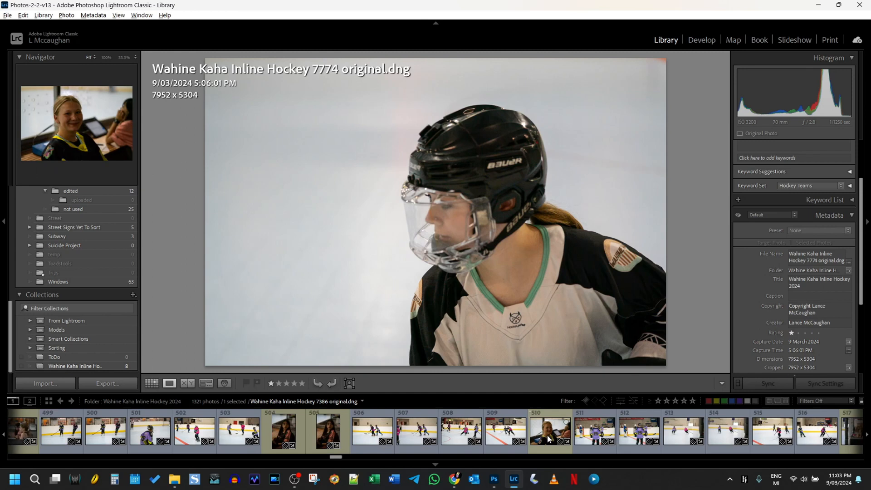
pyautogui.click(328, 431)
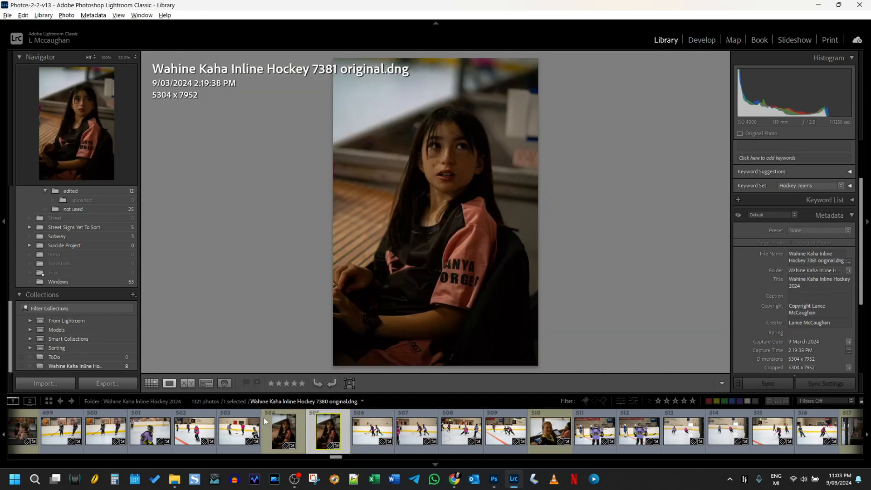
pyautogui.scroll(4, 181, 423)
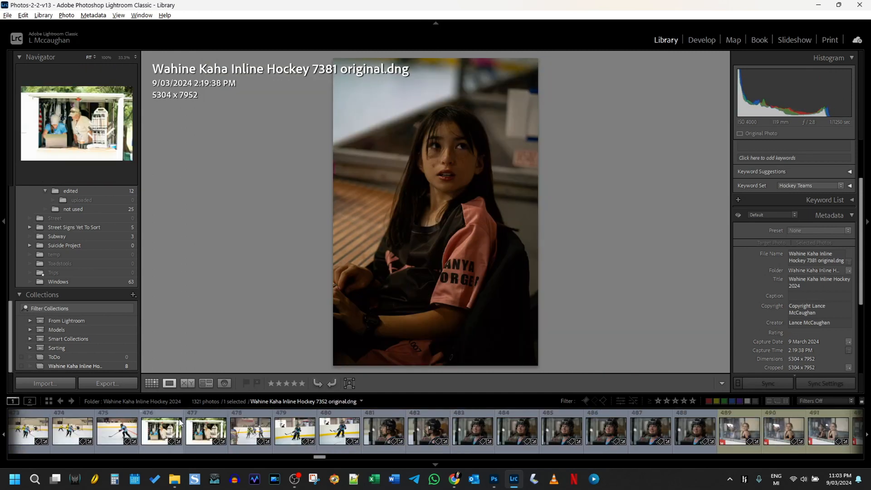
# Step: Develop van photo 7353 with exposure +0.09, highlights -100 and shadows +26, and flag it as a pick in the target collection
pyautogui.click(160, 435)
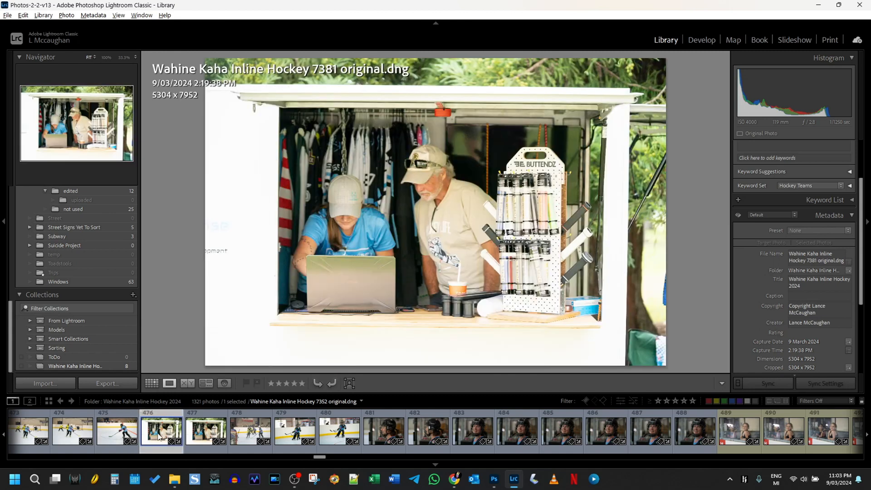
pyautogui.click(210, 434)
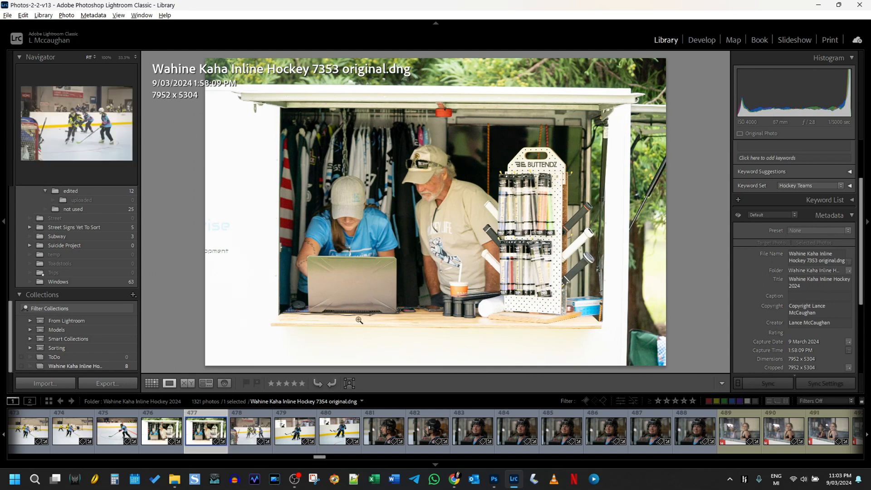
pyautogui.click(706, 41)
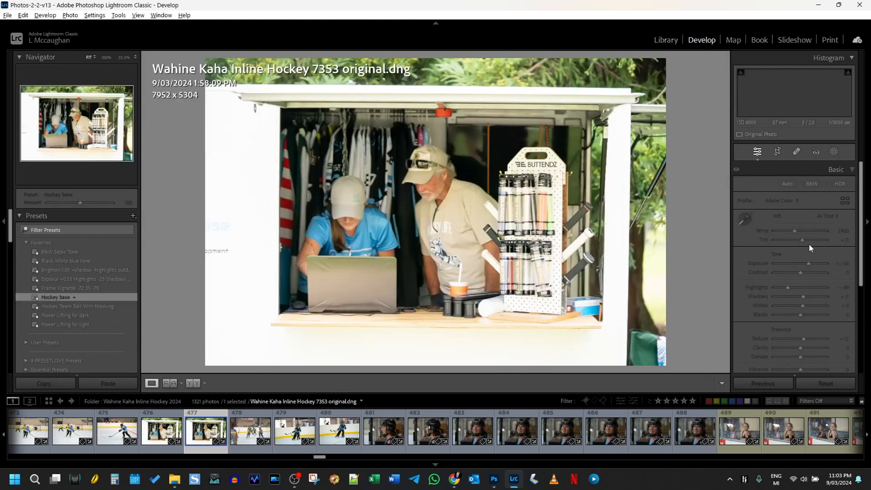
pyautogui.moveTo(806, 263); pyautogui.dragTo(808, 297)
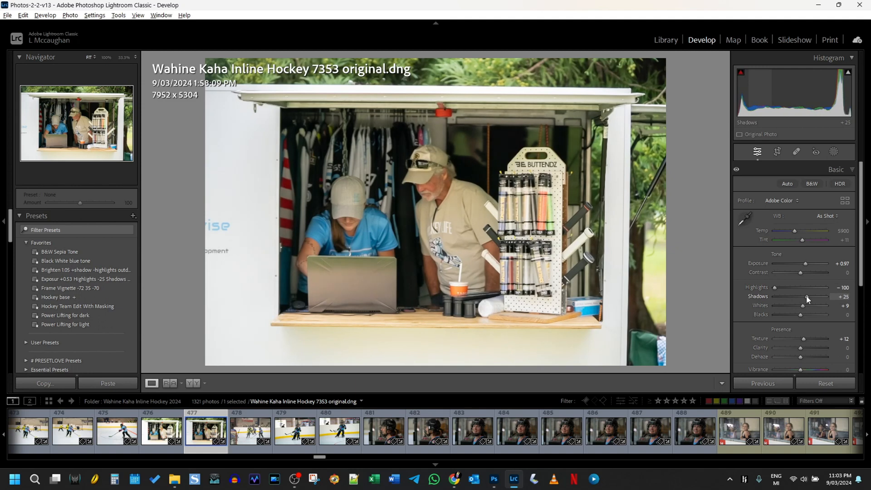
pyautogui.moveTo(806, 264); pyautogui.dragTo(801, 265)
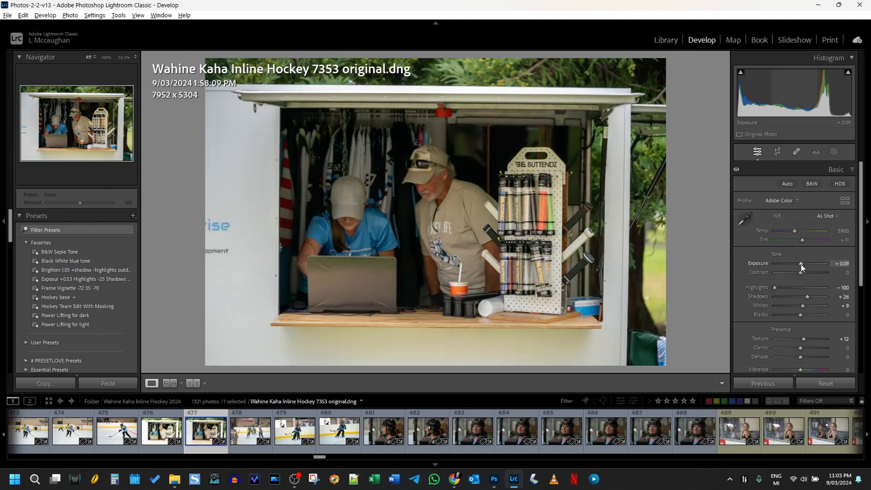
pyautogui.press('p')
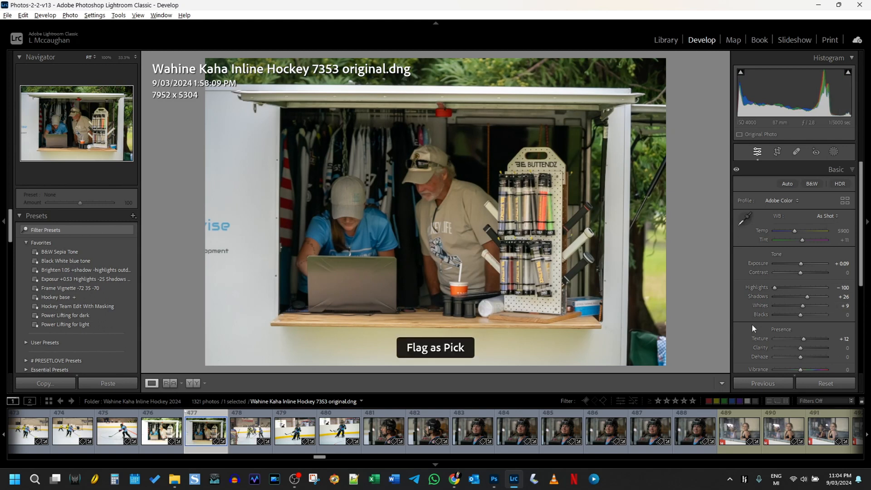
pyautogui.press('b')
# Step: Reject the duplicate van photo 7352 and move it into the not used folder in the Library module
pyautogui.click(161, 434)
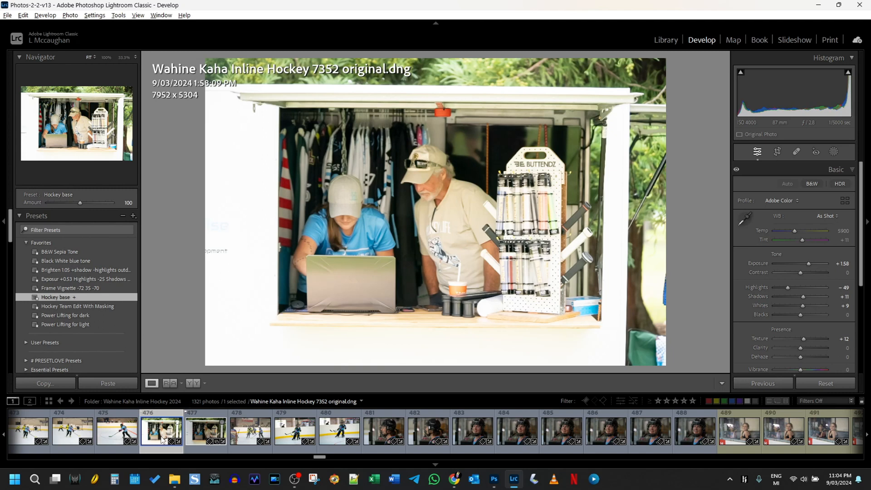
pyautogui.press('x')
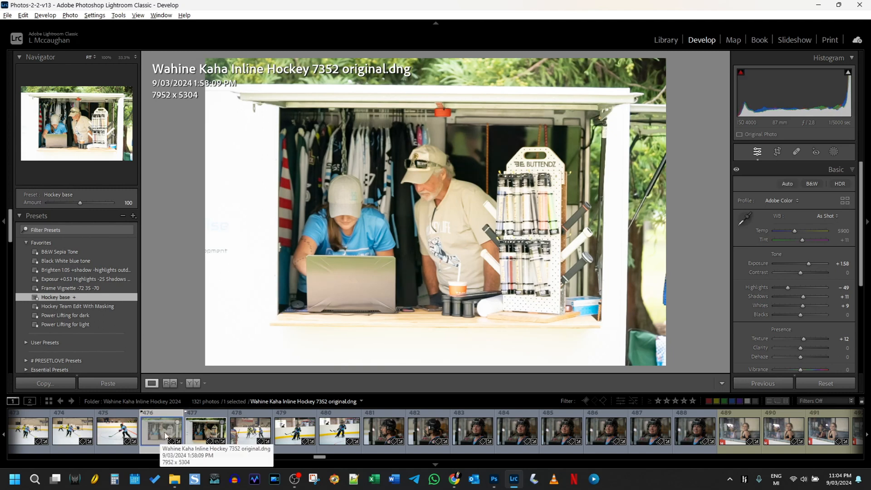
pyautogui.press('Right')
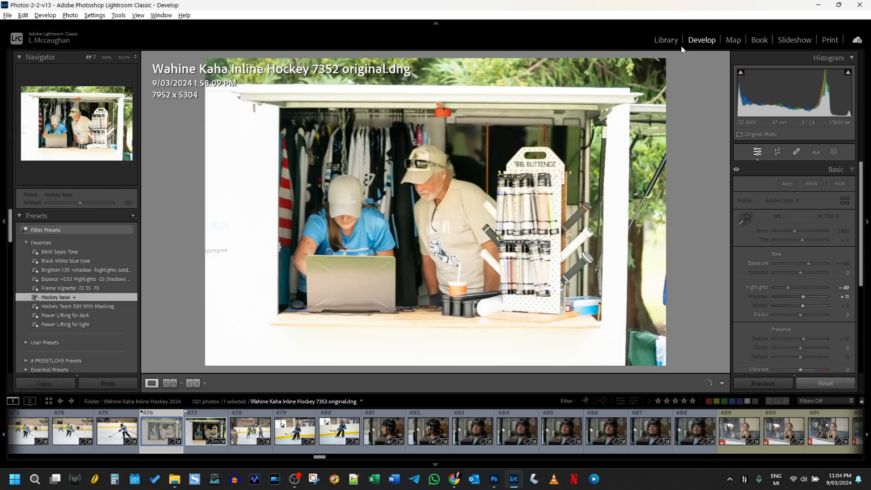
pyautogui.click(670, 41)
pyautogui.moveTo(454, 433); pyautogui.dragTo(91, 211)
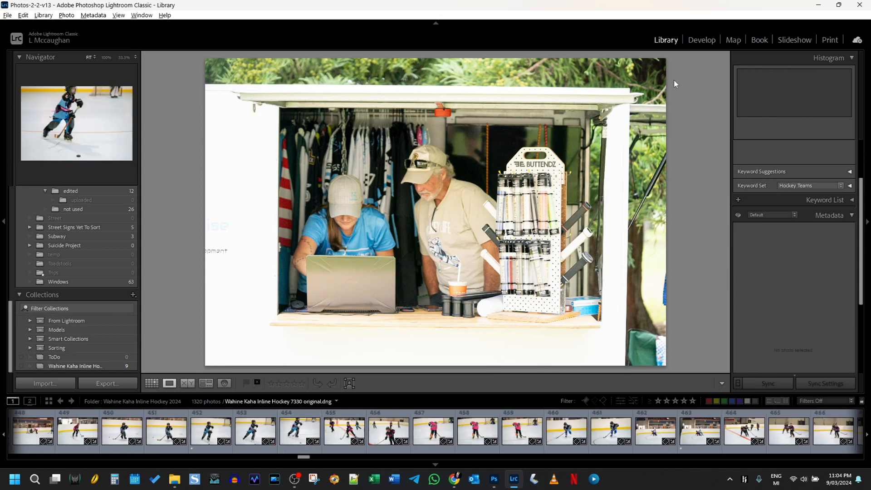
# Step: Develop the dog photo 7021 with exposure +3.51, texture +23 and highlights -72, checking the face at 100%
pyautogui.click(701, 40)
pyautogui.scroll(10, 236, 434)
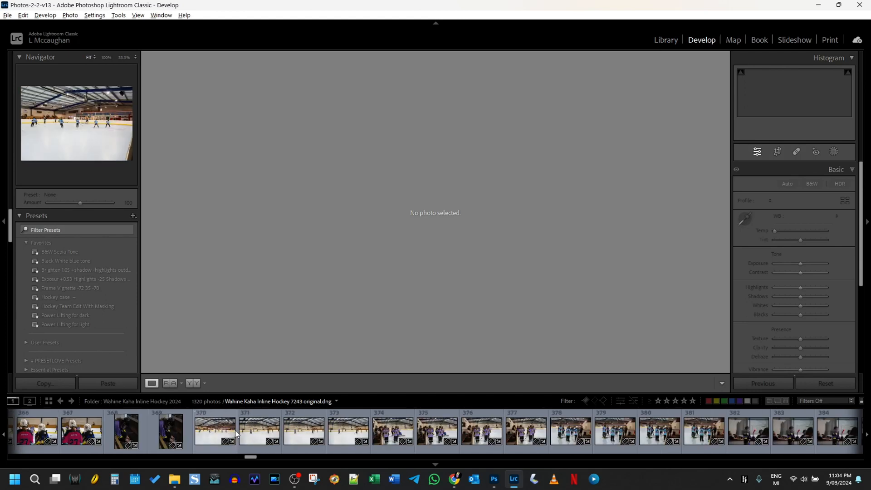
pyautogui.scroll(5, 235, 434)
pyautogui.scroll(10, 235, 431)
pyautogui.scroll(10, 236, 431)
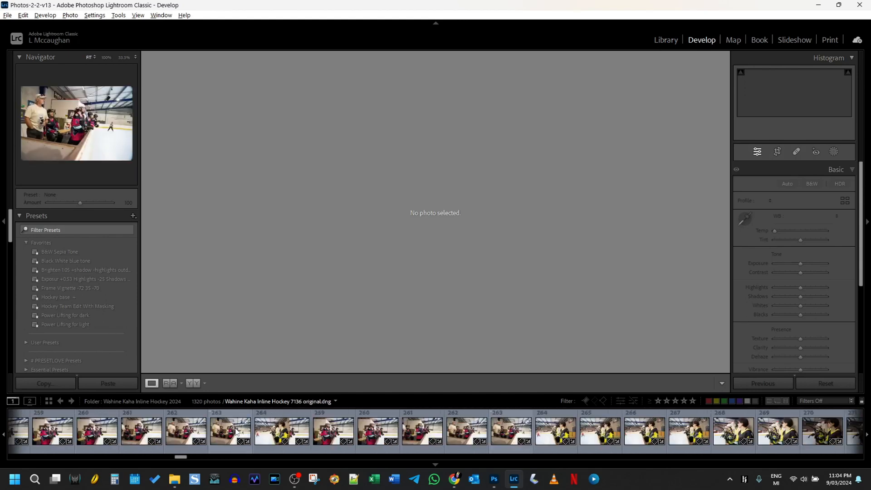
pyautogui.scroll(10, 236, 429)
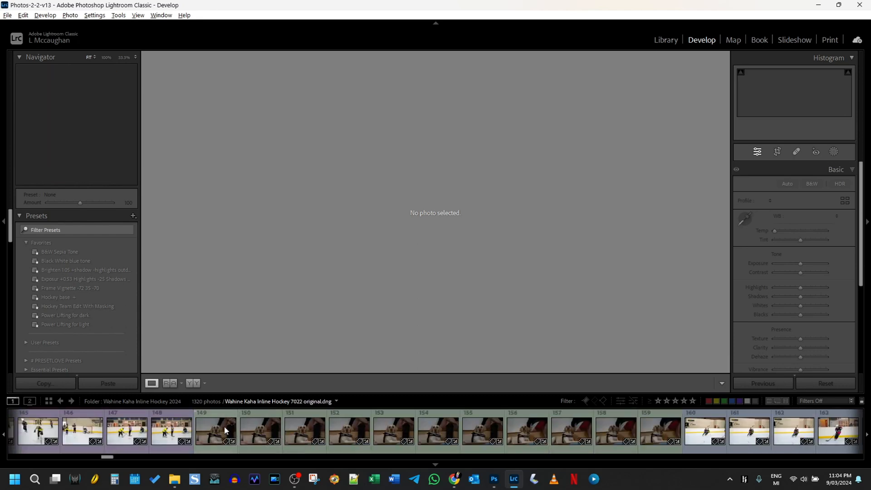
pyautogui.click(225, 426)
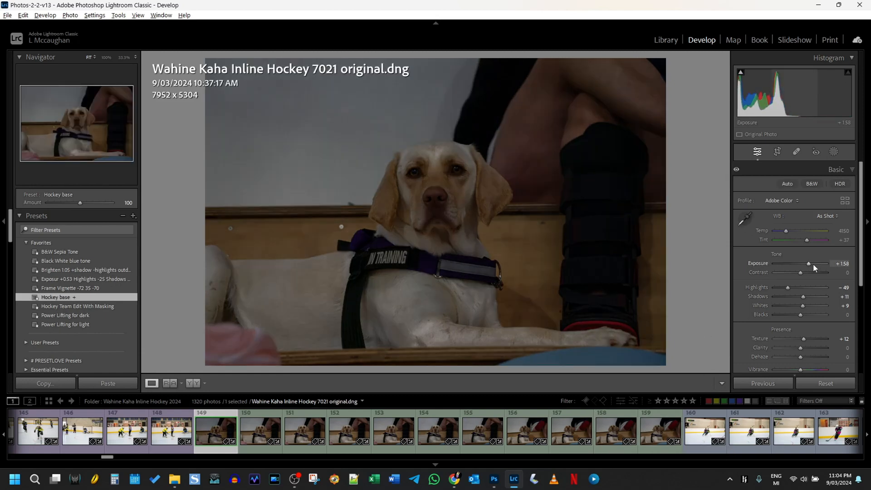
pyautogui.moveTo(809, 263); pyautogui.dragTo(820, 262)
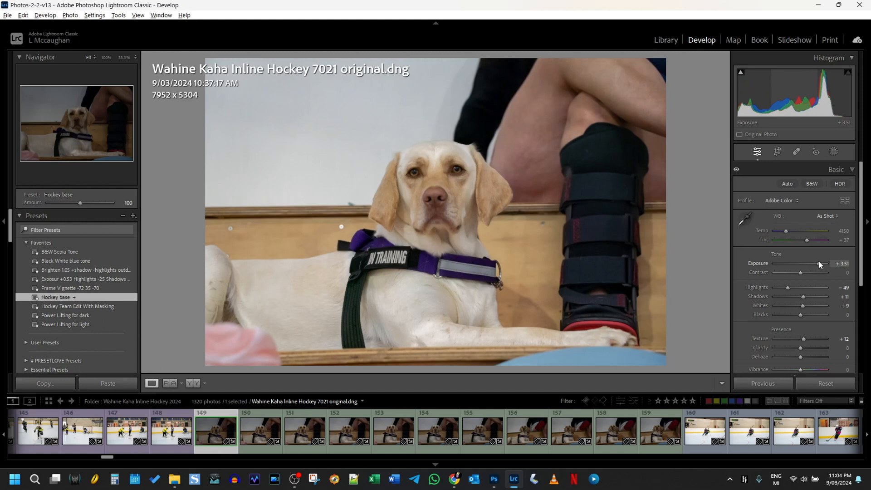
pyautogui.click(478, 173)
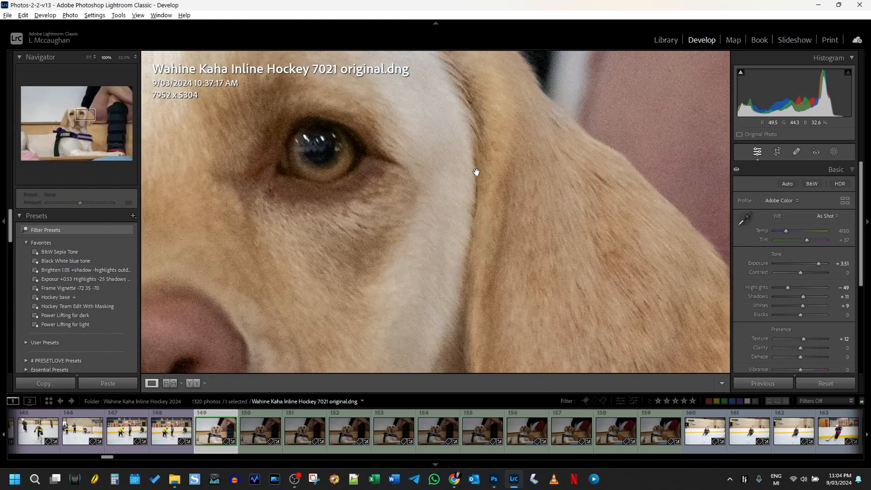
pyautogui.click(476, 172)
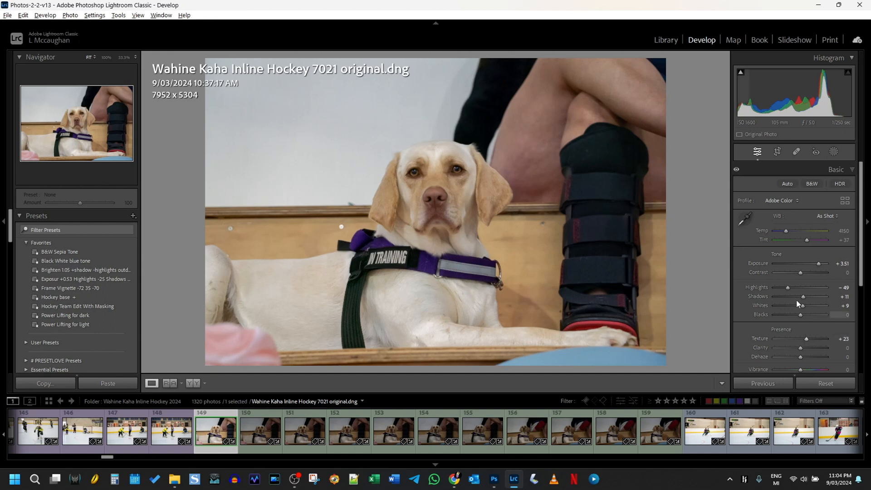
pyautogui.moveTo(788, 288); pyautogui.dragTo(781, 289)
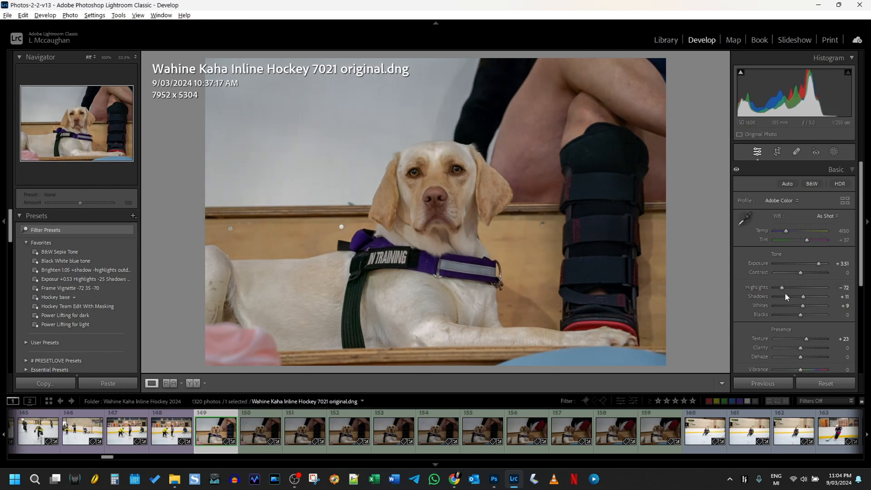
# Step: Synchronize the develop settings of photo 7021, excluding crop, to the other ten dog photos in the series
pyautogui.keyDown('shift'); pyautogui.click(653, 434); pyautogui.keyUp('shift')
pyautogui.click(762, 384)
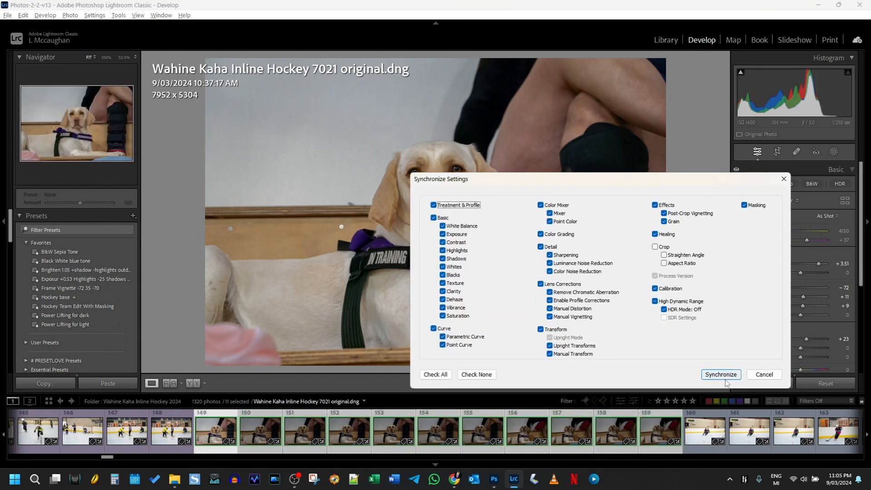
pyautogui.click(722, 375)
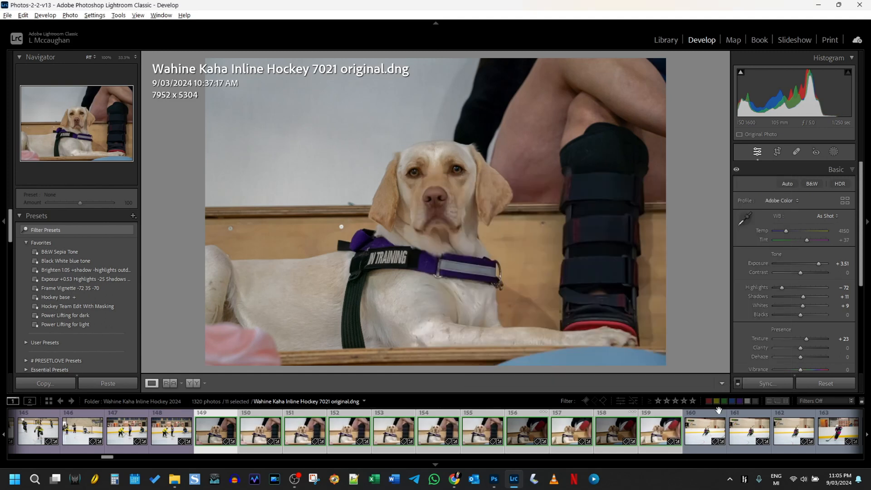
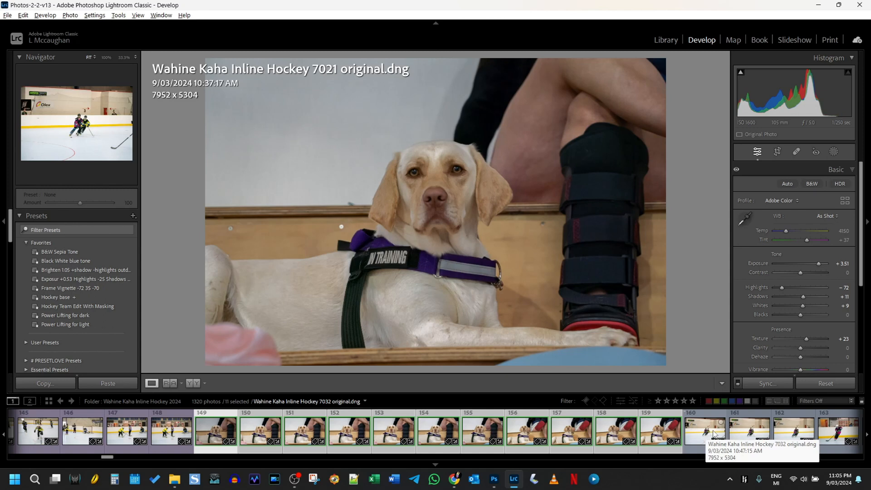
# Step: Develop family photo 7059 with exposure +2.28, highlights -63 and shadows +40, and check the woman's face at 100%
pyautogui.scroll(-10, 714, 434)
pyautogui.scroll(-2, 713, 430)
pyautogui.click(485, 434)
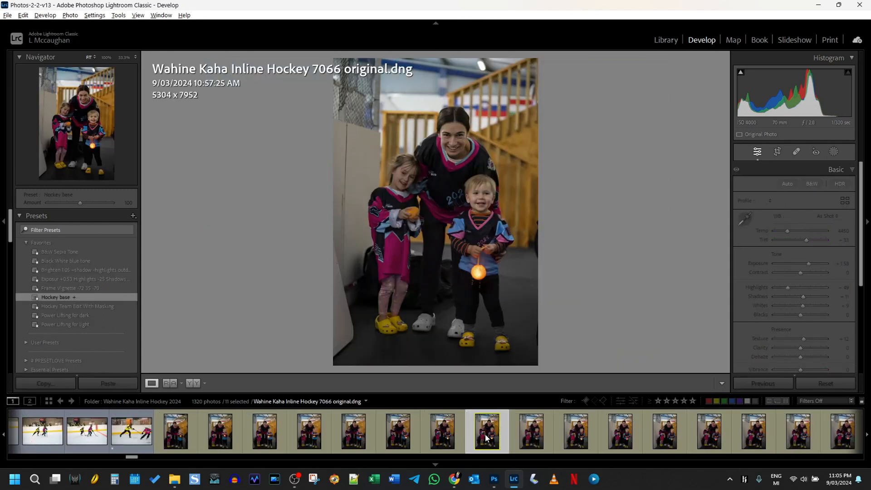
pyautogui.click(171, 433)
pyautogui.moveTo(802, 297); pyautogui.dragTo(813, 263)
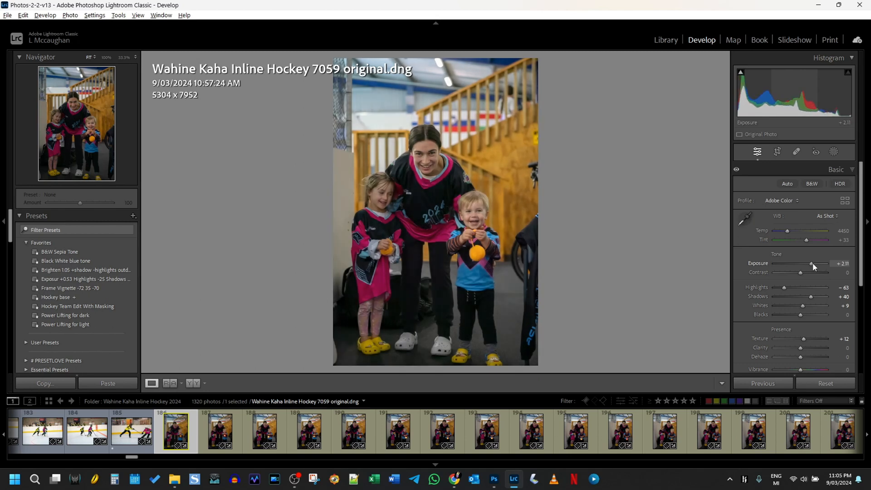
pyautogui.moveTo(813, 266); pyautogui.dragTo(814, 266)
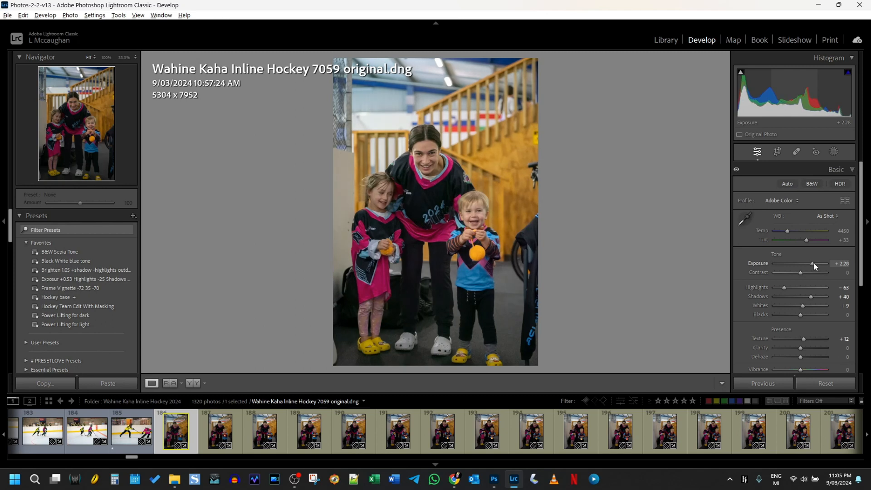
pyautogui.click(432, 155)
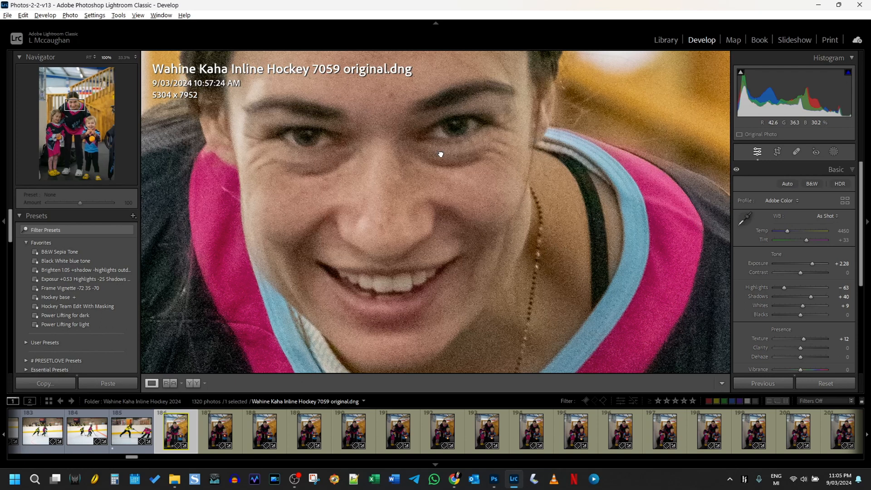
# Step: Synchronize the develop settings of family photo 7059 to the other fifteen photos in the series and check photo 7074
pyautogui.click(441, 155)
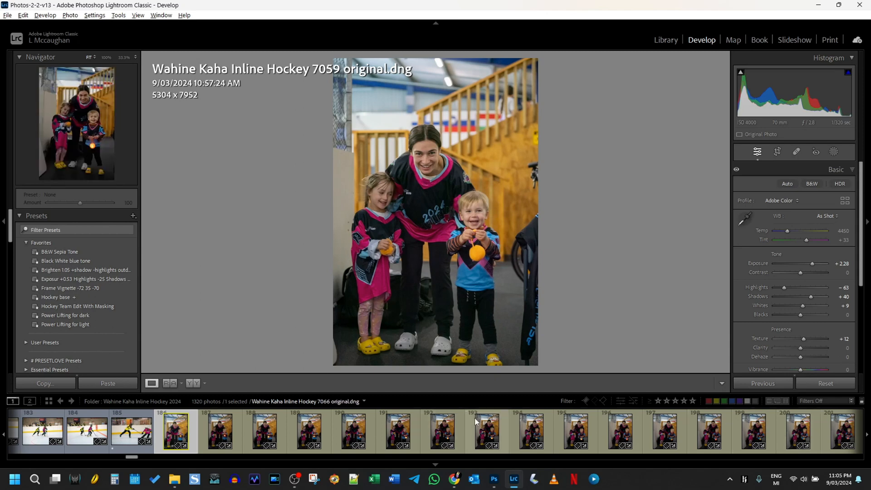
pyautogui.scroll(-3, 477, 420)
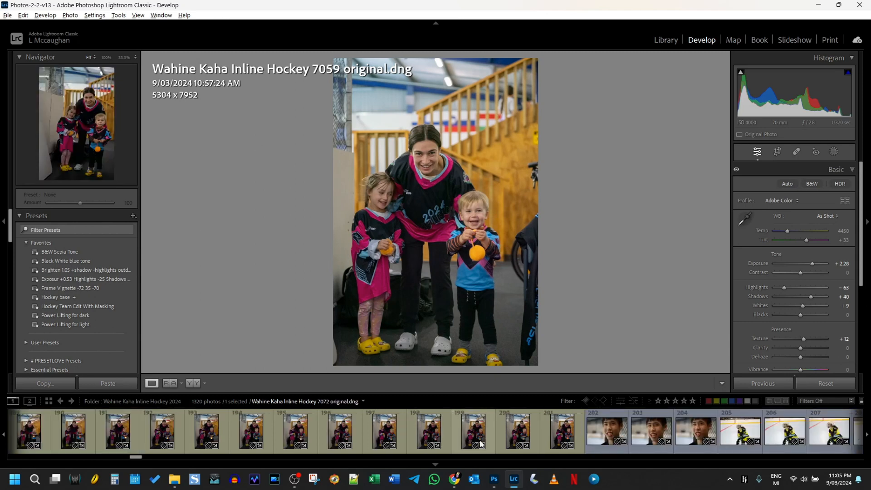
pyautogui.keyDown('shift'); pyautogui.click(563, 434); pyautogui.keyUp('shift')
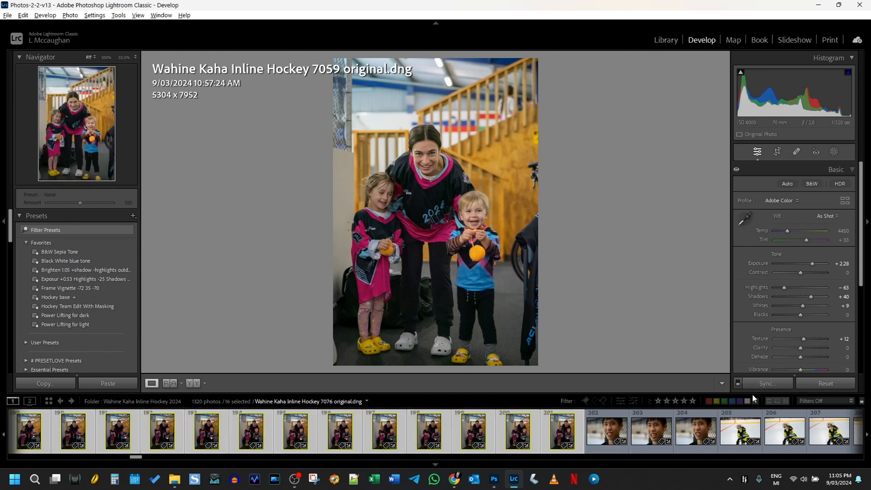
pyautogui.click(767, 384)
pyautogui.click(721, 376)
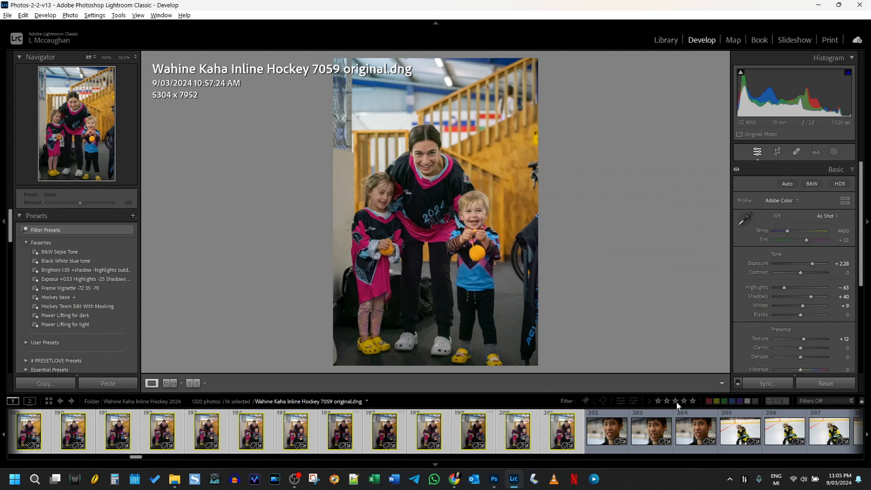
pyautogui.click(562, 431)
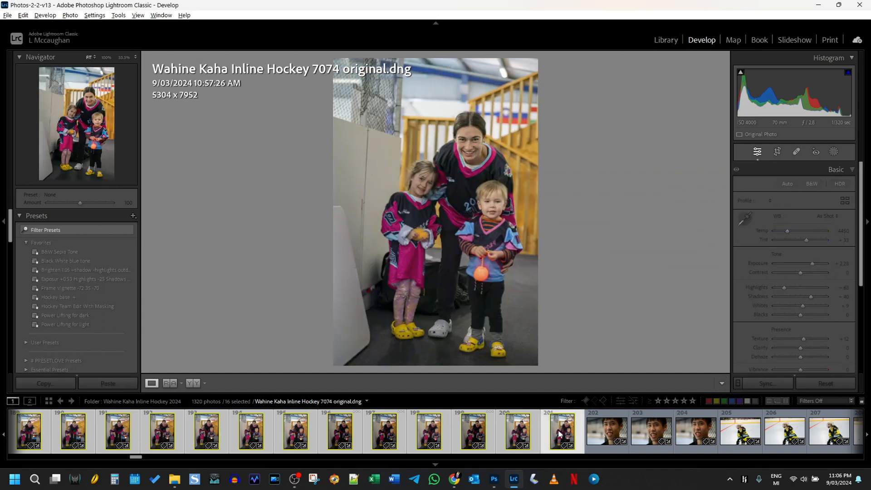
pyautogui.scroll(3, 562, 431)
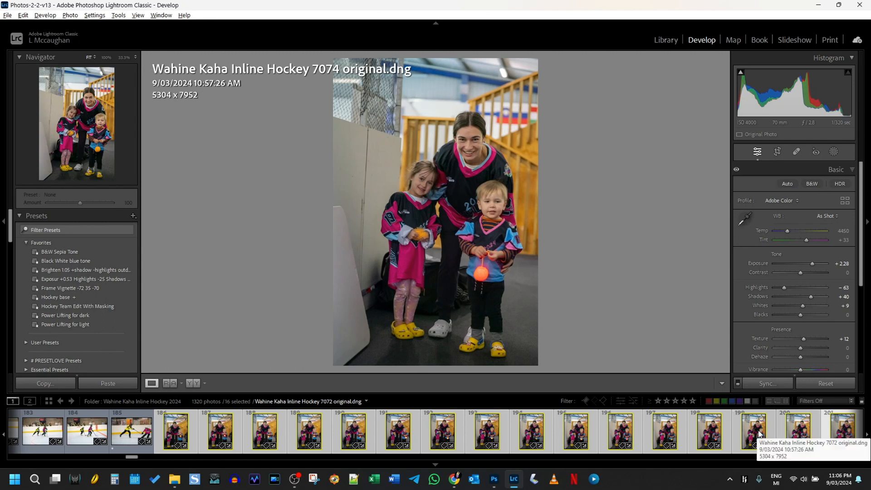
pyautogui.scroll(-3, 759, 434)
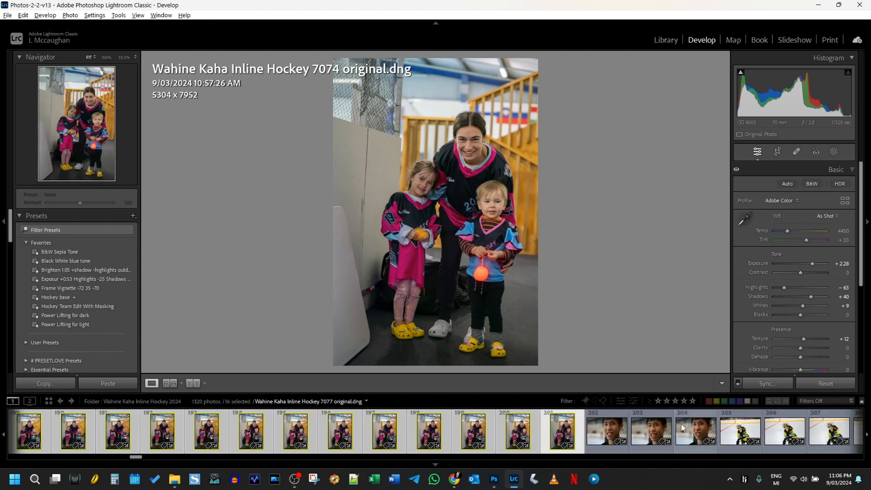
# Step: Examine the exposure of portraits 7076 and 7075, action shot 7096, and bench photos 7144 and 7147
pyautogui.click(693, 428)
pyautogui.click(638, 435)
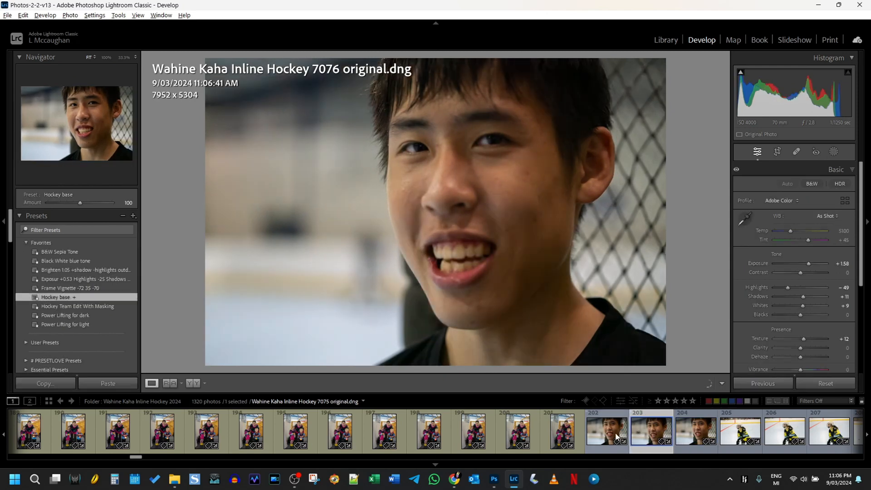
pyautogui.click(600, 439)
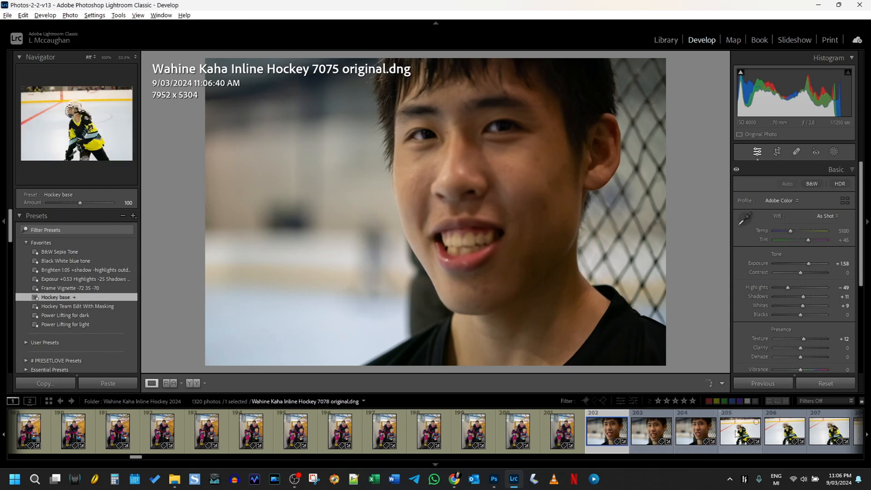
pyautogui.scroll(-6, 736, 435)
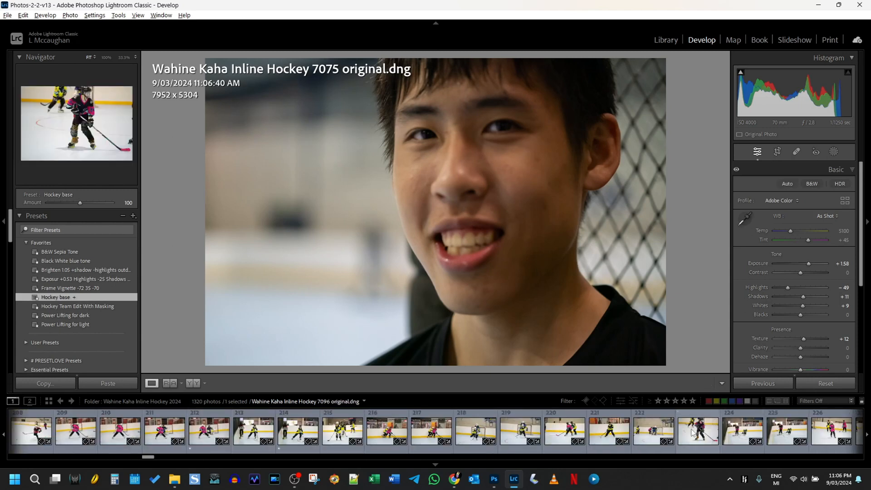
pyautogui.click(694, 431)
pyautogui.scroll(-5, 708, 433)
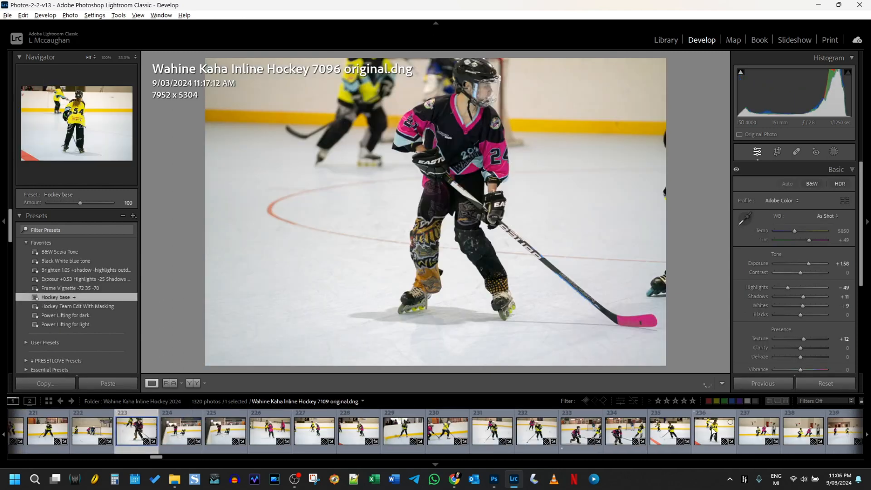
pyautogui.scroll(-5, 714, 433)
pyautogui.scroll(-5, 719, 435)
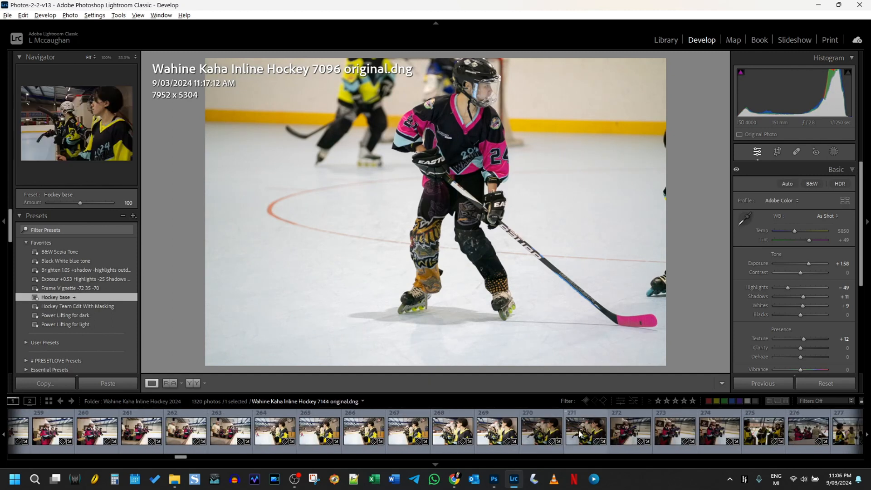
pyautogui.click(580, 435)
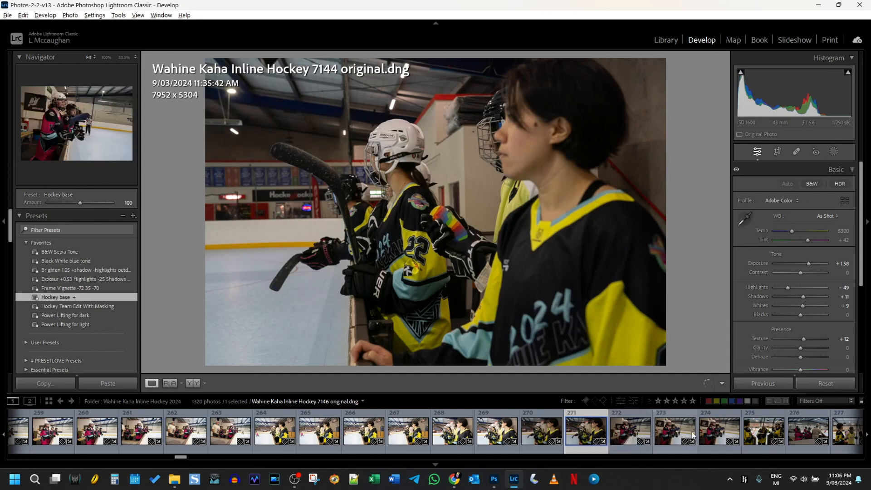
pyautogui.click(720, 432)
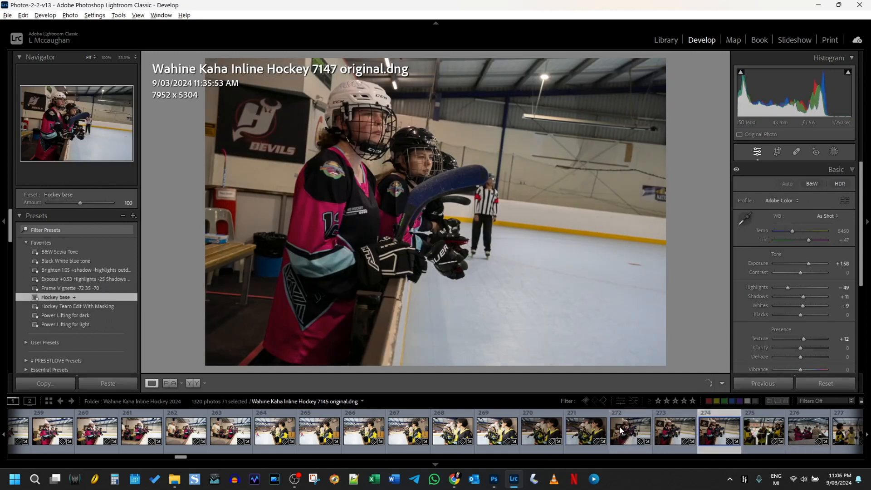
# Step: Develop bench photo 7143 with temperature 4895, exposure +2.54, highlights -56 and shadows +14, selecting it together with the following eleven bench photos
pyautogui.click(544, 433)
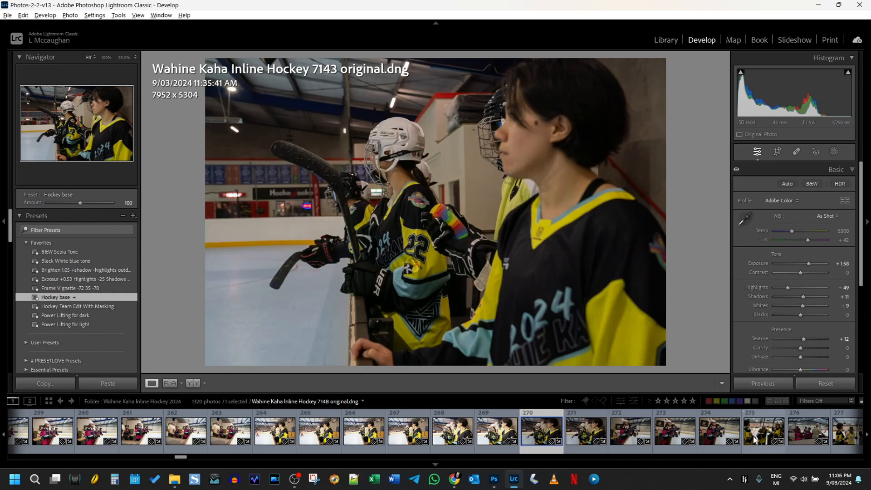
pyautogui.scroll(-3, 686, 415)
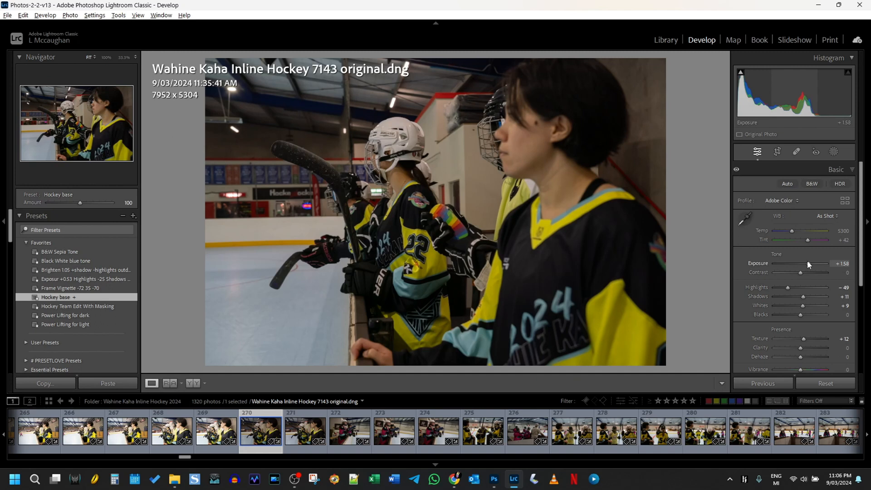
pyautogui.keyDown('shift'); pyautogui.click(749, 433); pyautogui.keyUp('shift')
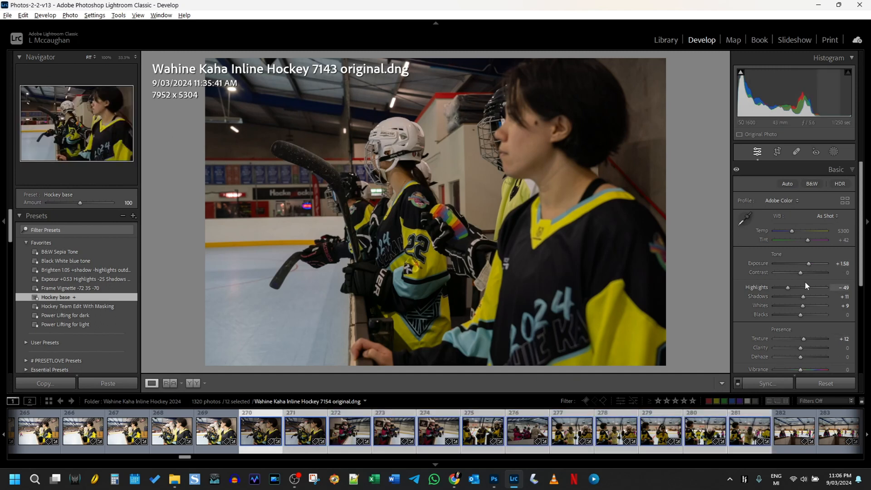
pyautogui.moveTo(810, 263); pyautogui.dragTo(815, 262)
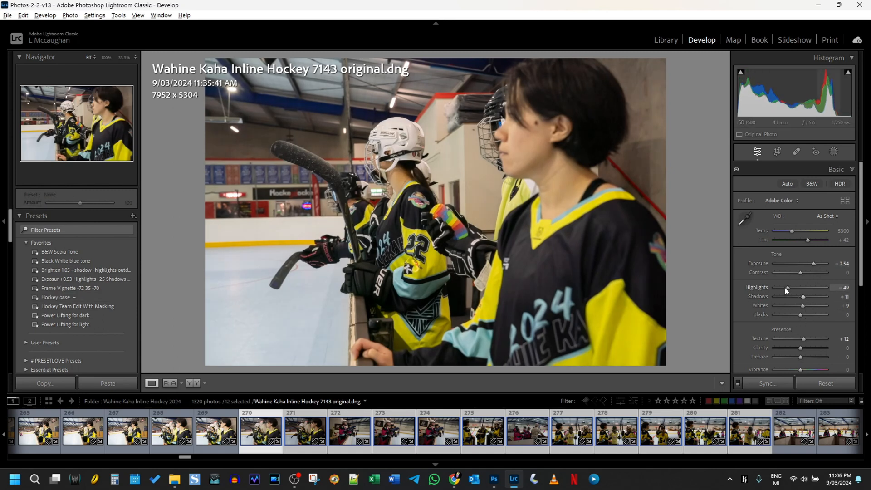
pyautogui.moveTo(788, 288); pyautogui.dragTo(786, 287)
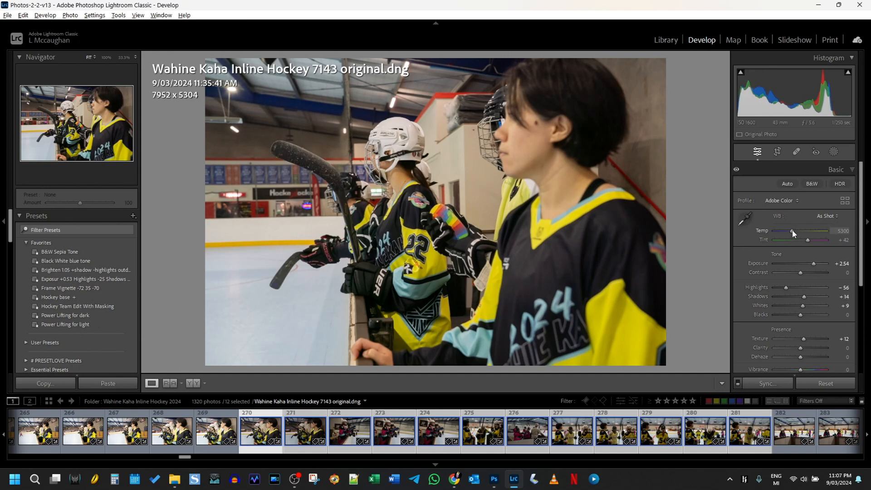
pyautogui.moveTo(793, 234); pyautogui.dragTo(793, 234)
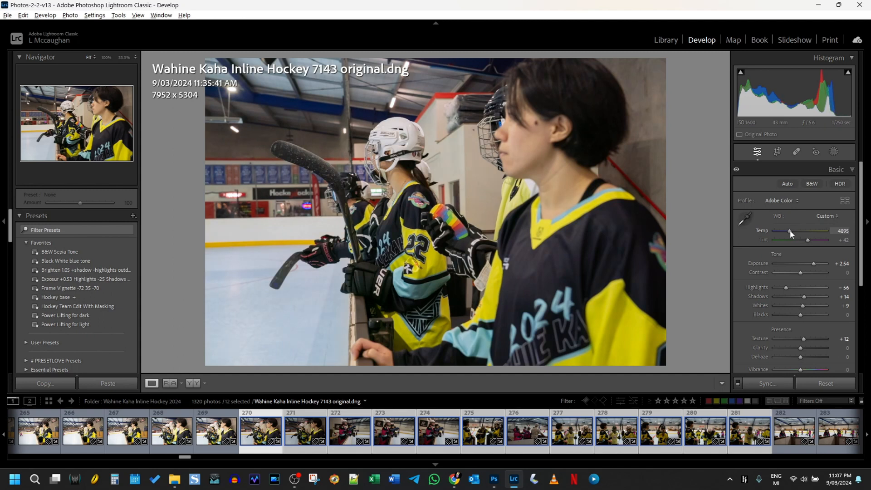
# Step: Synchronize the develop settings of photo 7143, excluding crop, to the other eleven bench photos and check their thumbnails
pyautogui.click(779, 384)
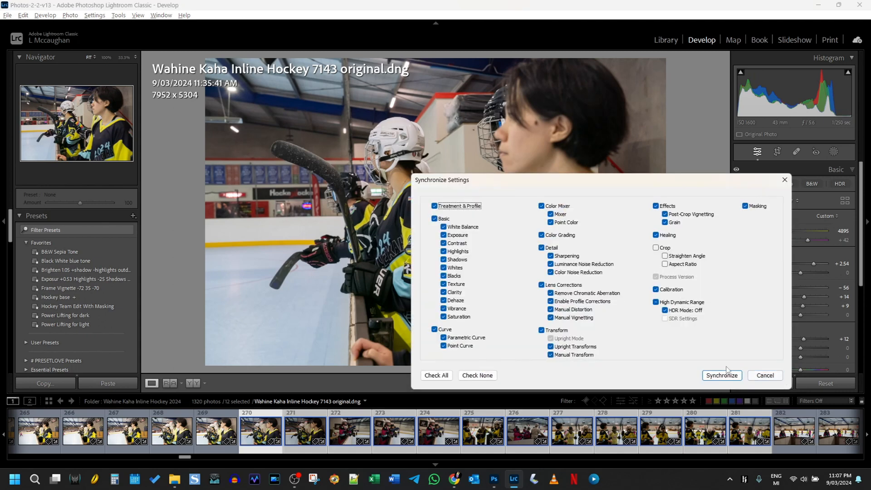
pyautogui.click(722, 376)
pyautogui.scroll(-3, 741, 429)
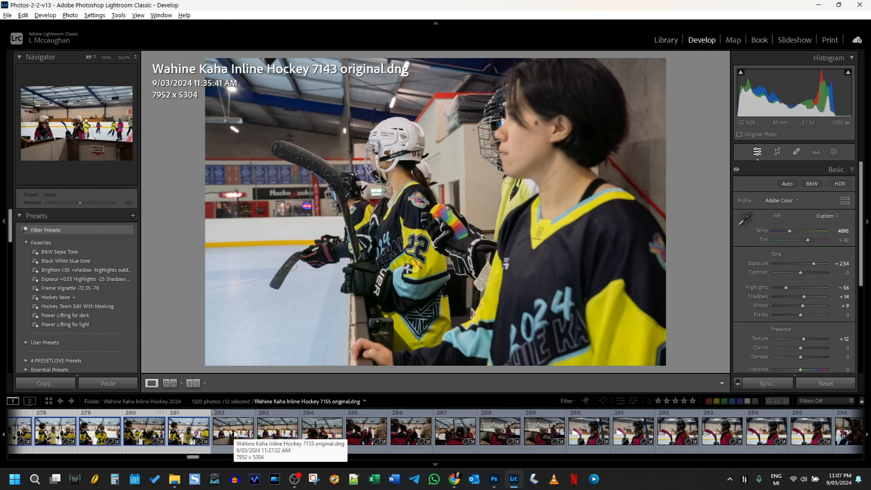
pyautogui.scroll(3, 234, 433)
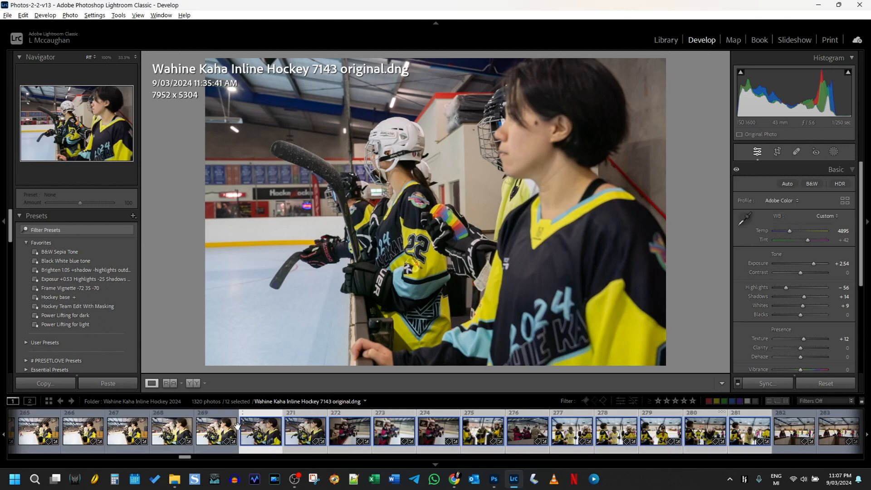
pyautogui.scroll(-2, 497, 434)
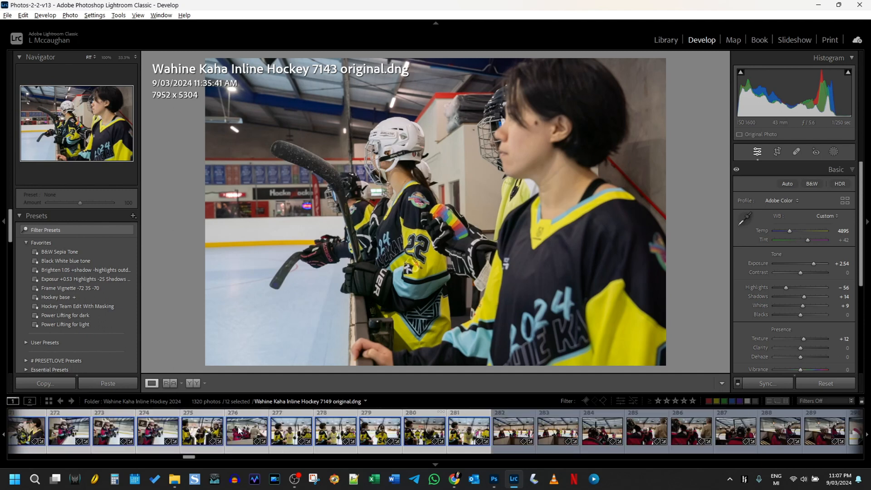
# Step: Develop photo 7158 with exposure +2.02, highlights -77 and shadows +49, selecting it together with the two photos after it
pyautogui.click(498, 435)
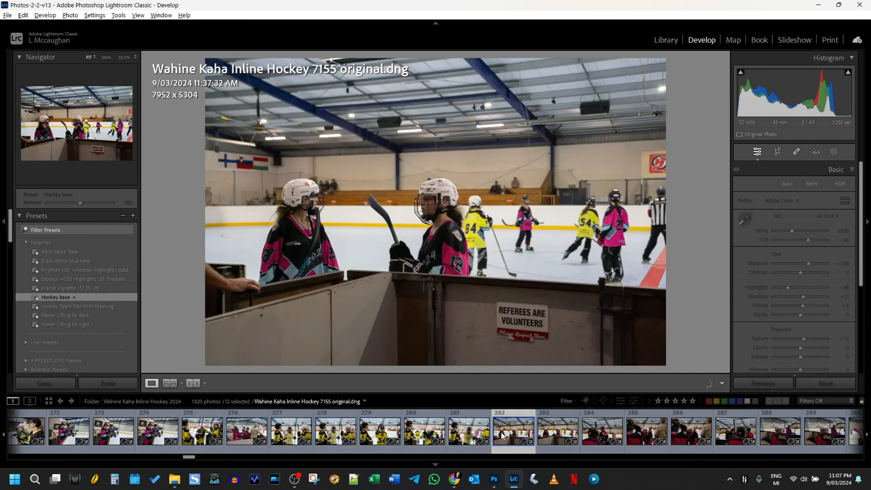
pyautogui.click(653, 434)
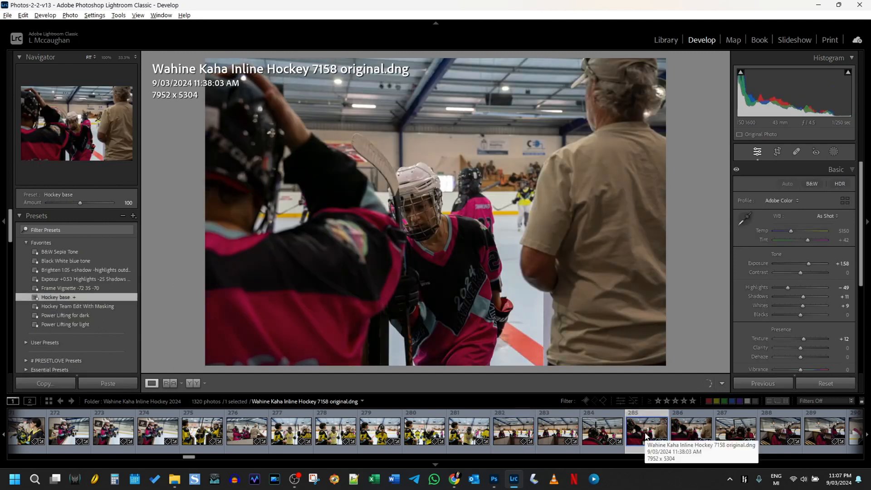
pyautogui.scroll(-5, 645, 435)
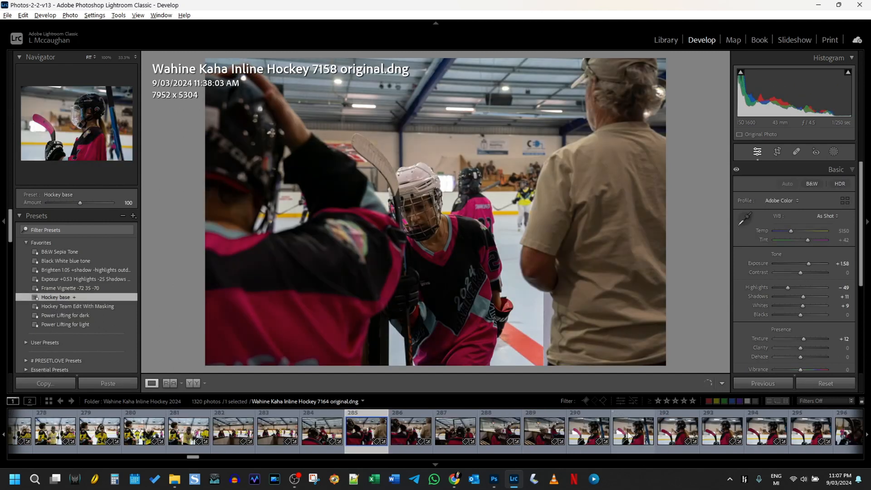
pyautogui.click(459, 435)
pyautogui.keyDown('shift'); pyautogui.click(367, 435); pyautogui.keyUp('shift')
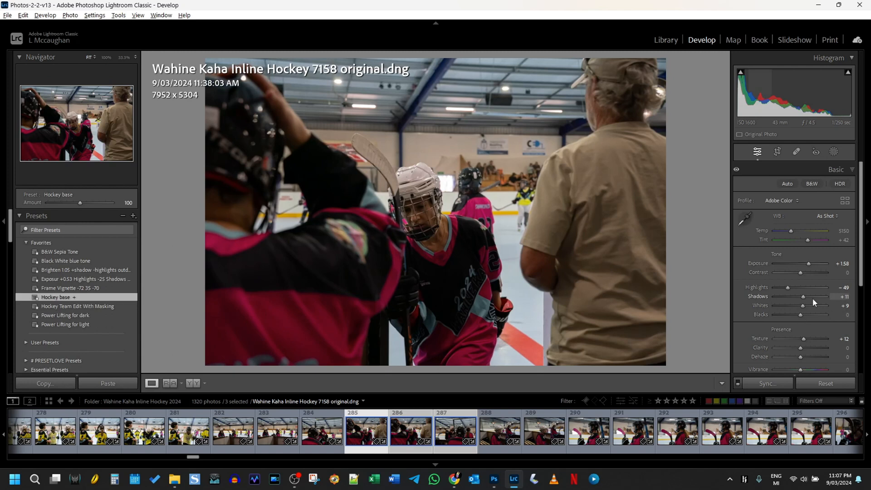
pyautogui.moveTo(806, 299); pyautogui.dragTo(815, 295)
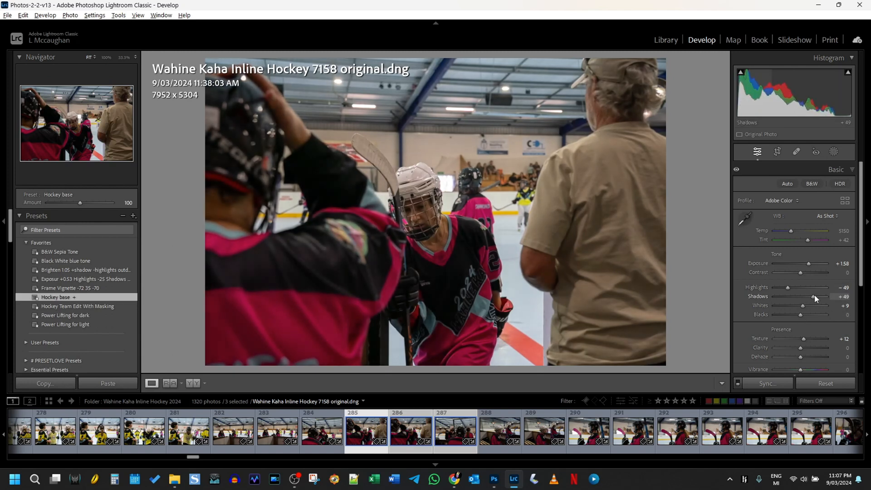
pyautogui.moveTo(810, 263); pyautogui.dragTo(813, 267)
pyautogui.moveTo(788, 288); pyautogui.dragTo(782, 287)
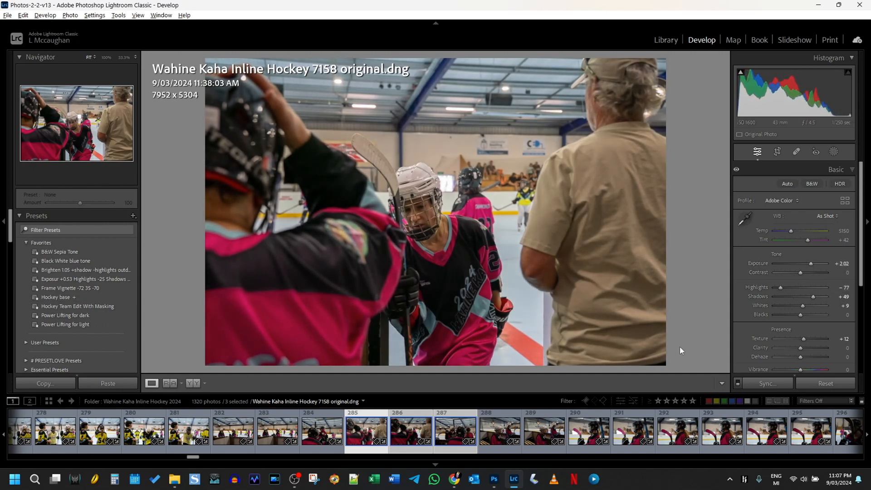
# Step: Synchronize the develop settings of photo 7158, excluding crop, to the other two selected photos
pyautogui.click(754, 384)
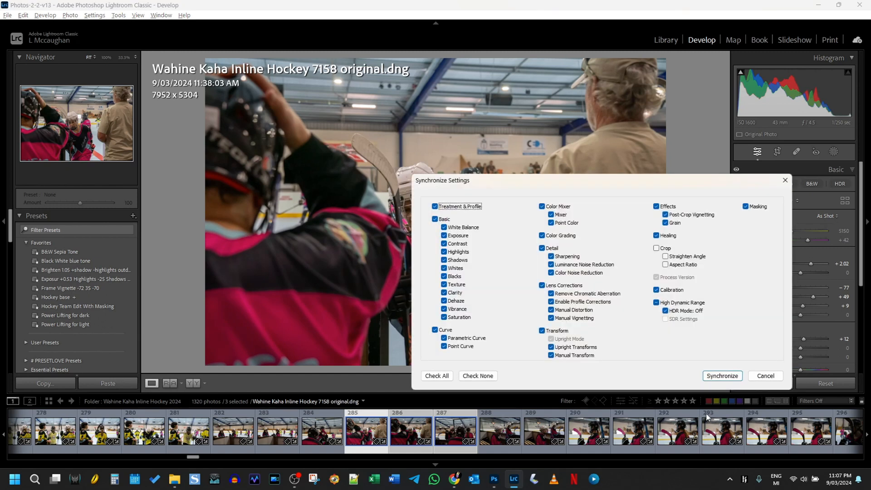
pyautogui.click(723, 377)
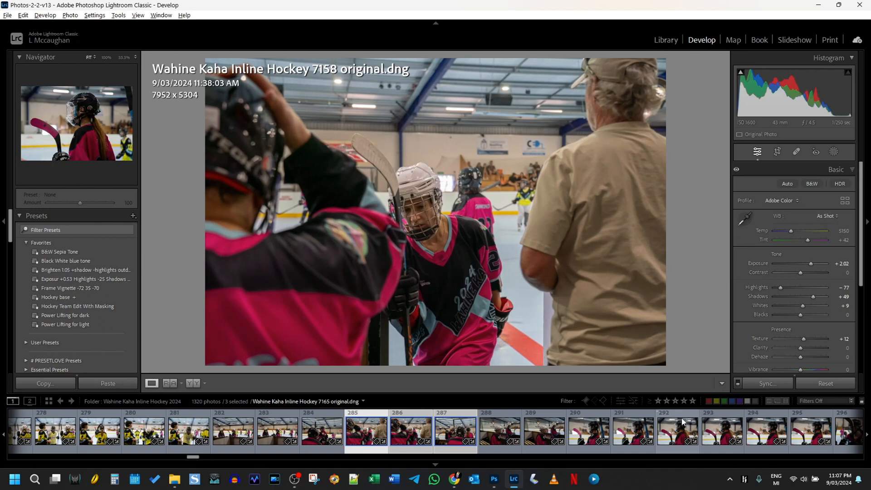
# Step: Compare bench photos 7186 to 7188 and develop 7187 with exposure +1.75, highlights -72 and shadows +79, checking the face at 100%
pyautogui.scroll(-4, 682, 423)
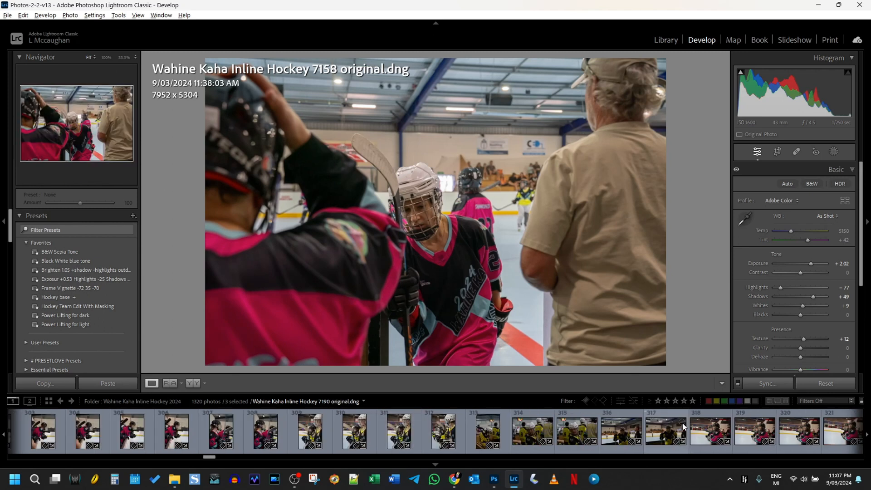
pyautogui.click(523, 431)
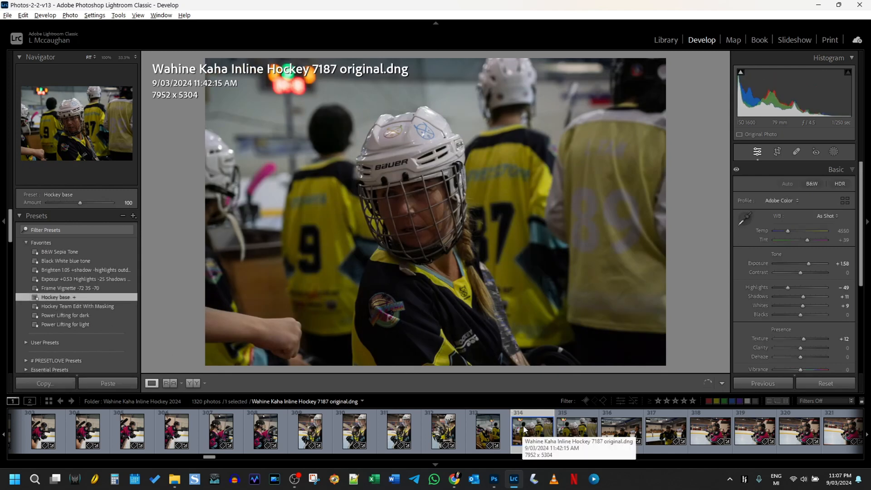
pyautogui.click(577, 430)
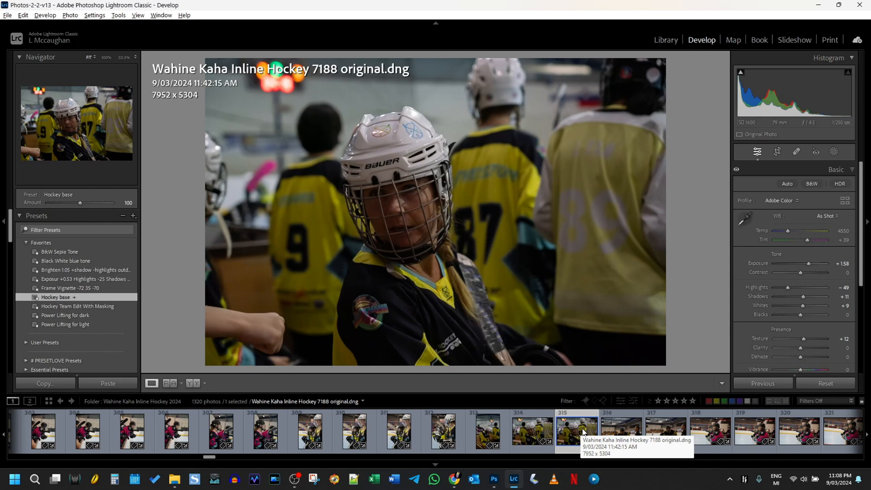
pyautogui.click(487, 435)
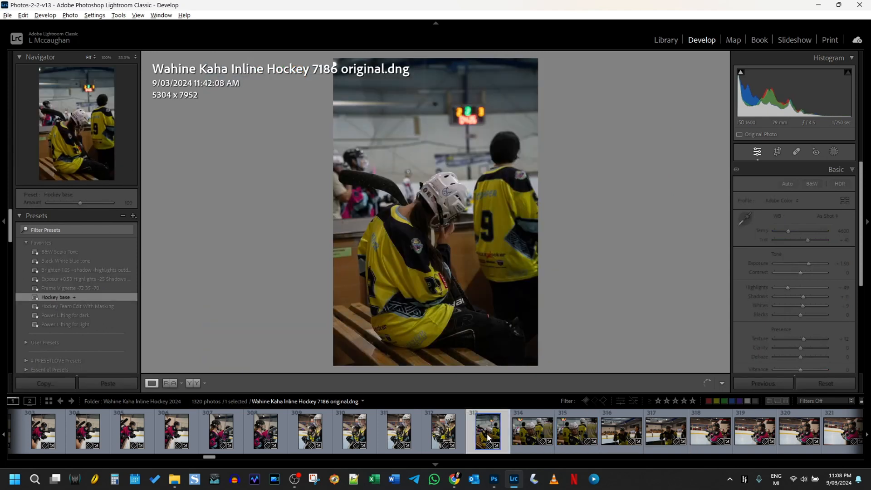
pyautogui.click(532, 432)
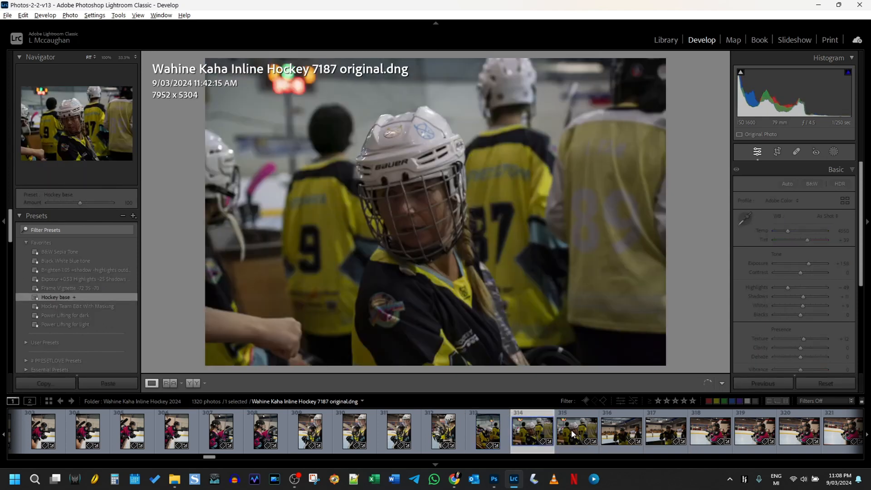
pyautogui.click(572, 429)
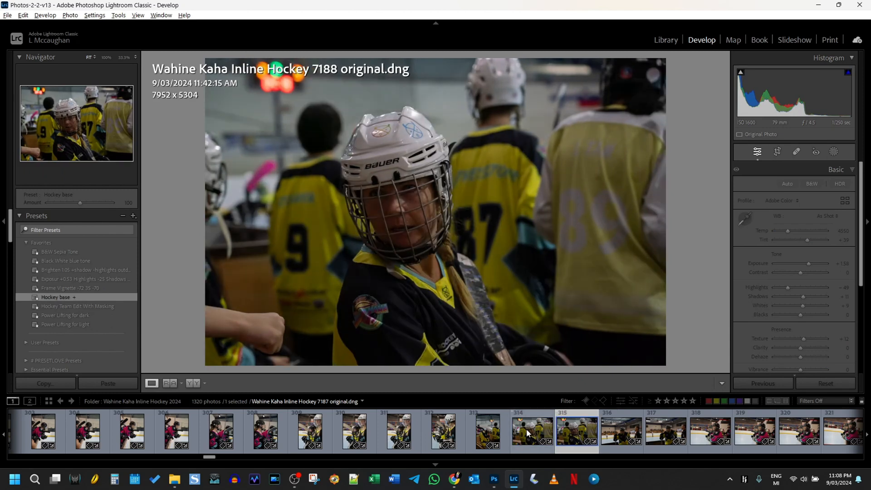
pyautogui.click(526, 429)
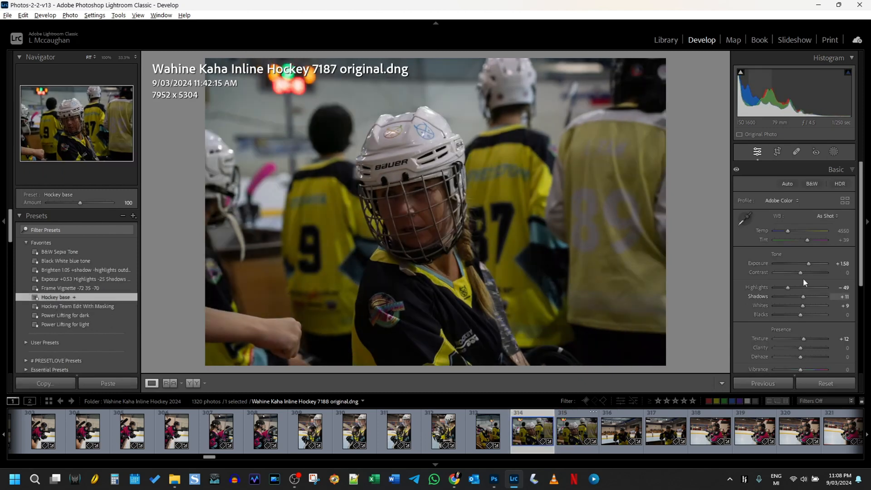
pyautogui.moveTo(808, 296); pyautogui.dragTo(784, 289)
pyautogui.moveTo(808, 263); pyautogui.dragTo(809, 262)
pyautogui.click(437, 210)
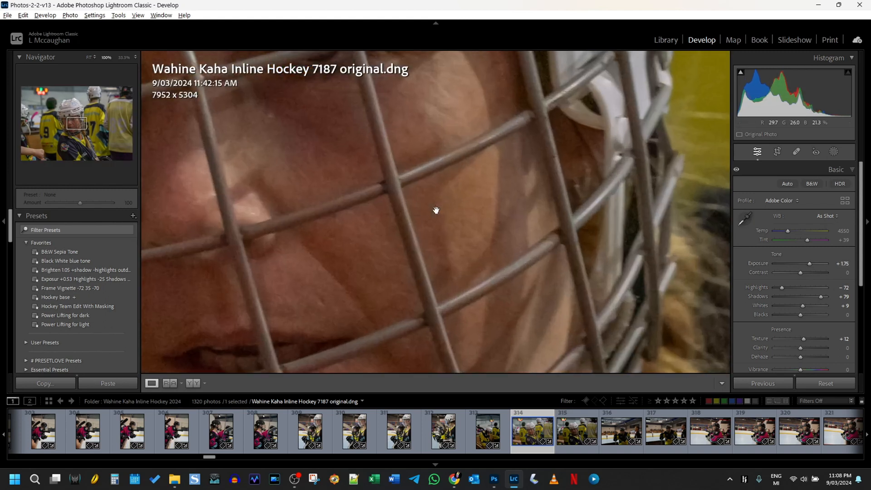
pyautogui.click(436, 211)
# Step: Synchronize the develop settings of photo 7187, excluding crop, to photo 7188
pyautogui.keyDown('ctrl'); pyautogui.click(581, 434); pyautogui.keyUp('ctrl')
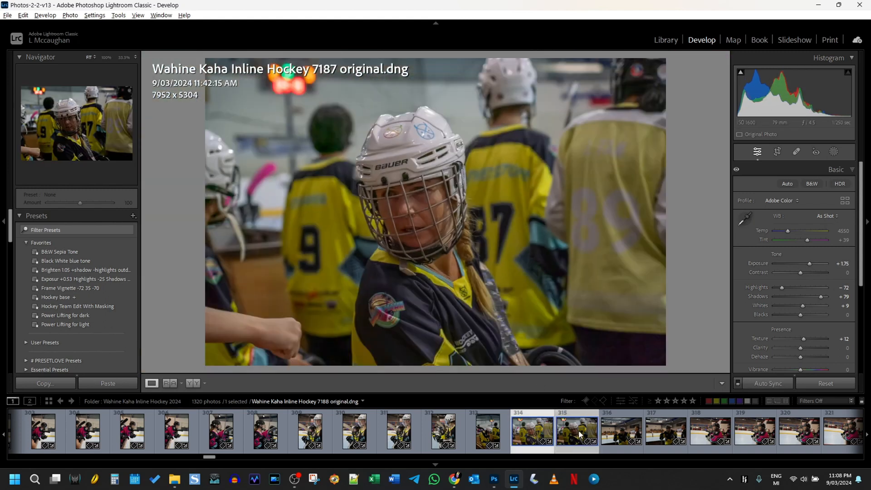
pyautogui.click(779, 385)
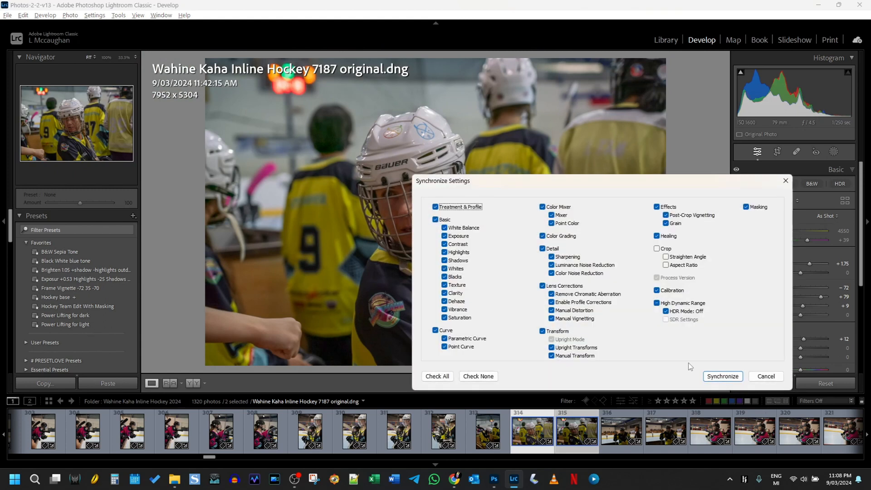
pyautogui.click(722, 376)
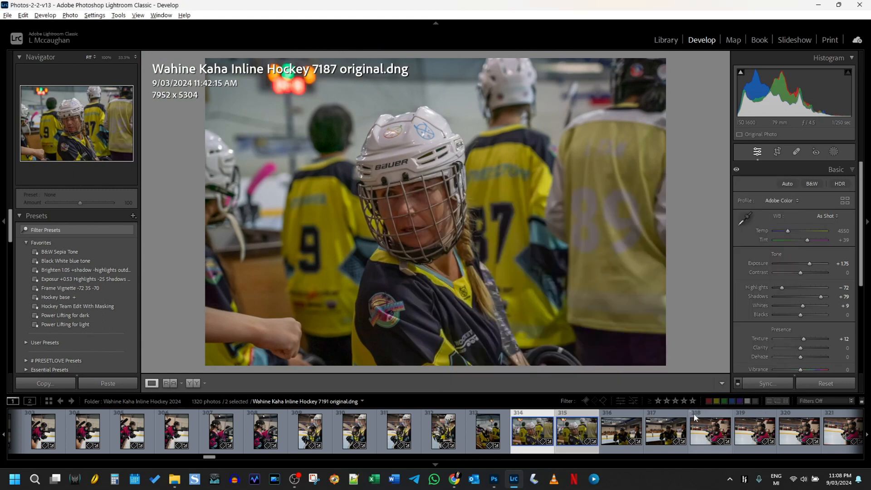
# Step: Develop the dark helmet close-up, photo 7204, with exposure +2.90, highlights -61 and shadows +21
pyautogui.scroll(-5, 697, 436)
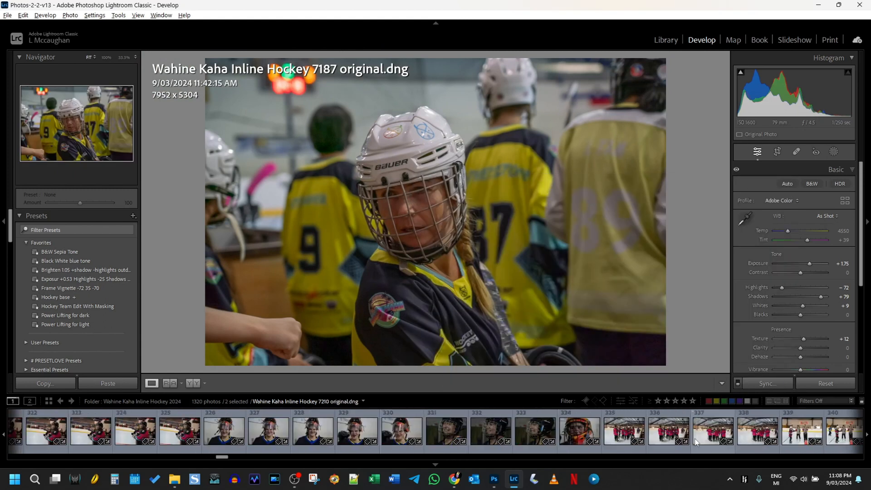
pyautogui.click(445, 436)
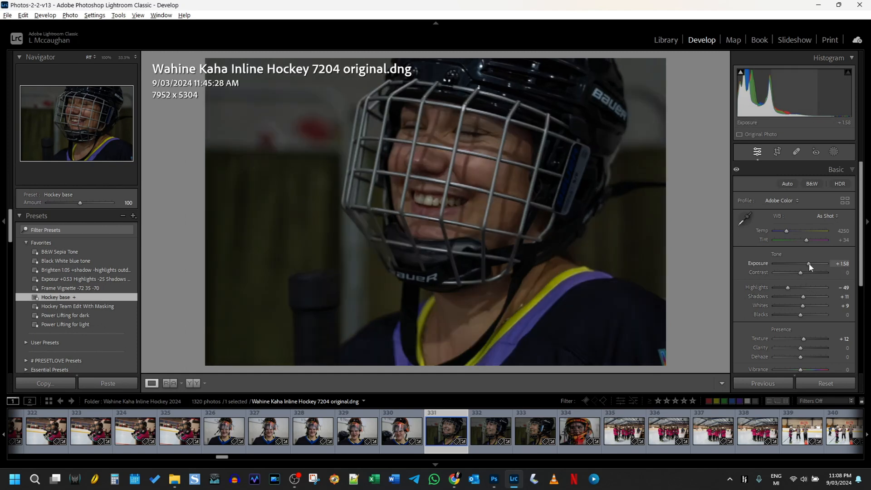
pyautogui.moveTo(810, 262); pyautogui.dragTo(816, 259)
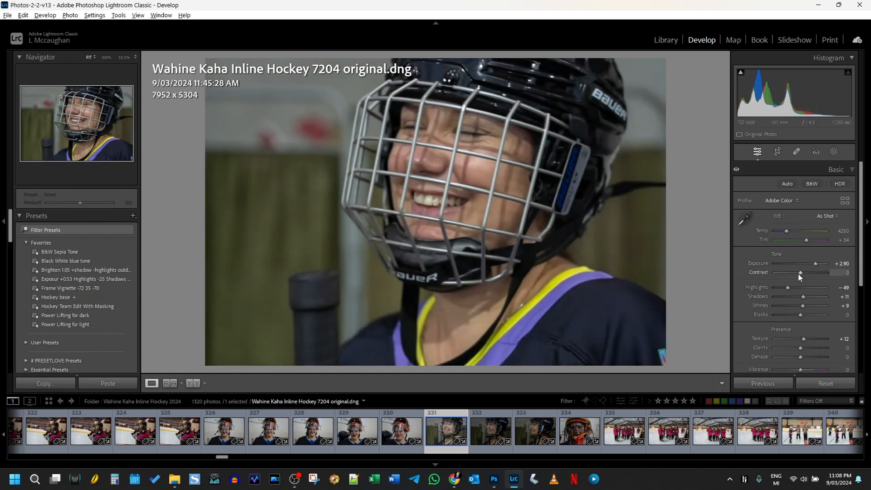
pyautogui.moveTo(791, 287); pyautogui.dragTo(811, 299)
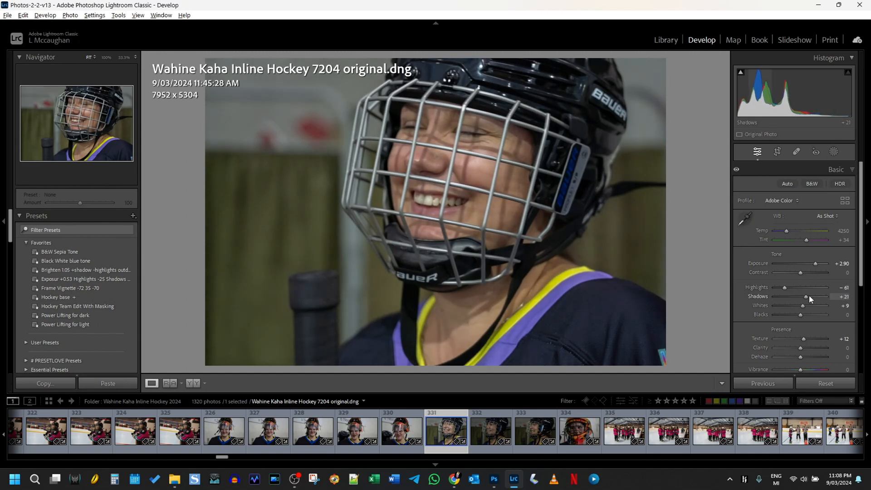
# Step: Synchronize the develop settings of photo 7204, excluding crop, to the two photos after it
pyautogui.keyDown('shift'); pyautogui.click(535, 428); pyautogui.keyUp('shift')
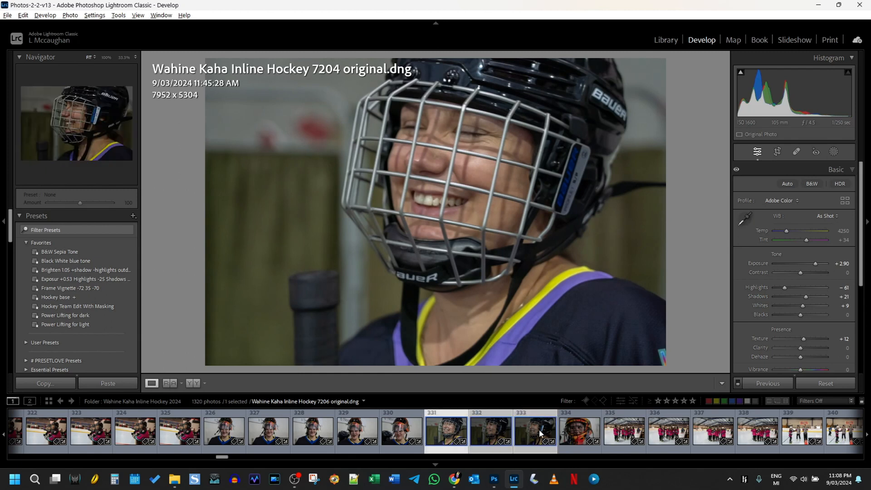
pyautogui.click(784, 386)
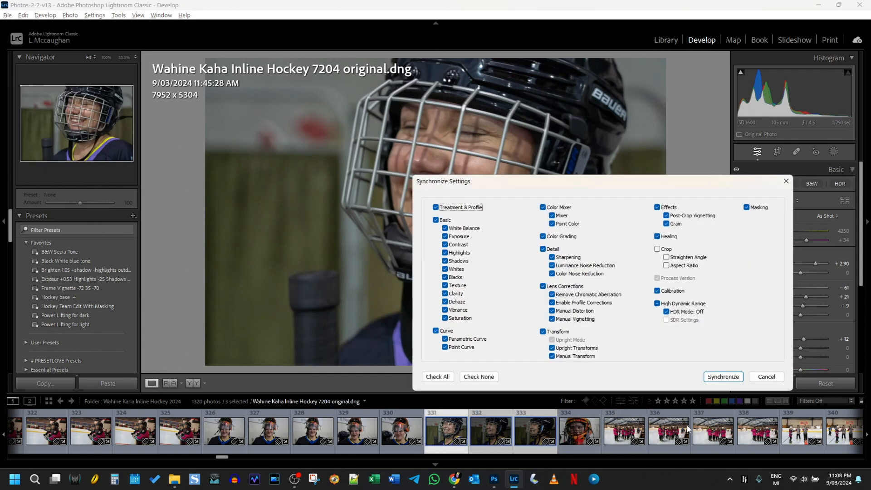
pyautogui.click(725, 377)
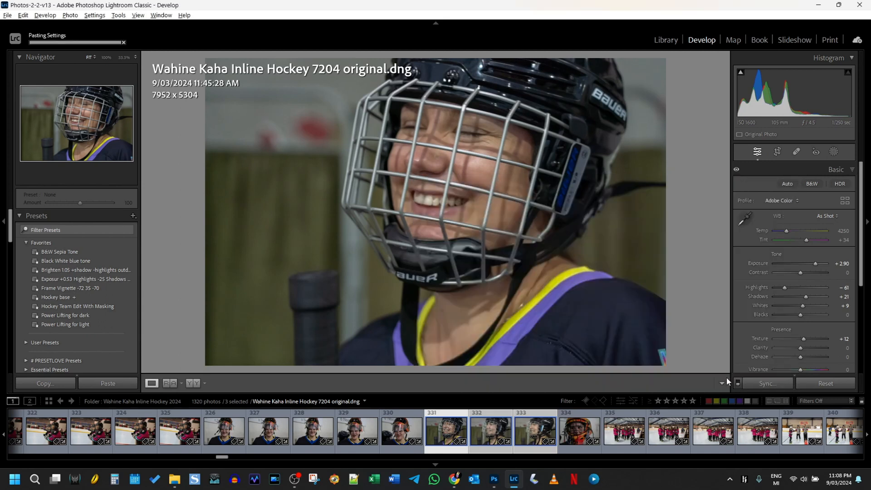
# Step: Develop photo 7241 of the player lacing a skate with exposure +3.25 and highlights -96
pyautogui.scroll(-4, 685, 427)
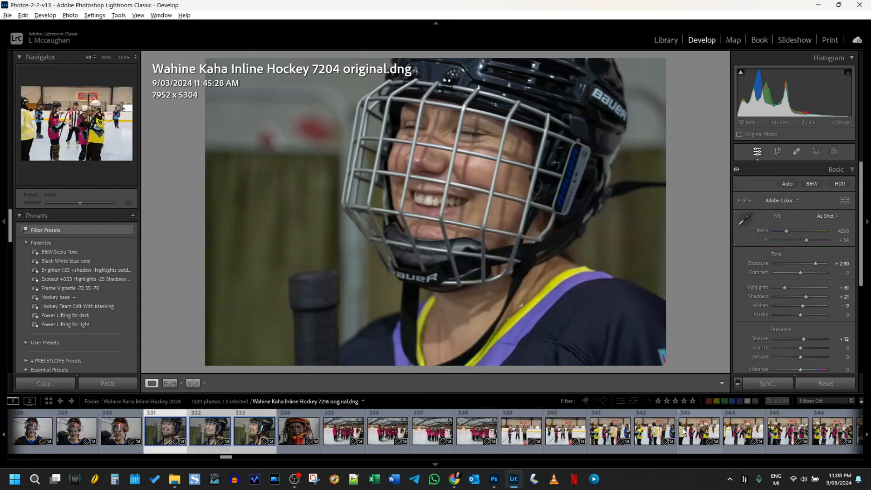
pyautogui.scroll(-4, 684, 431)
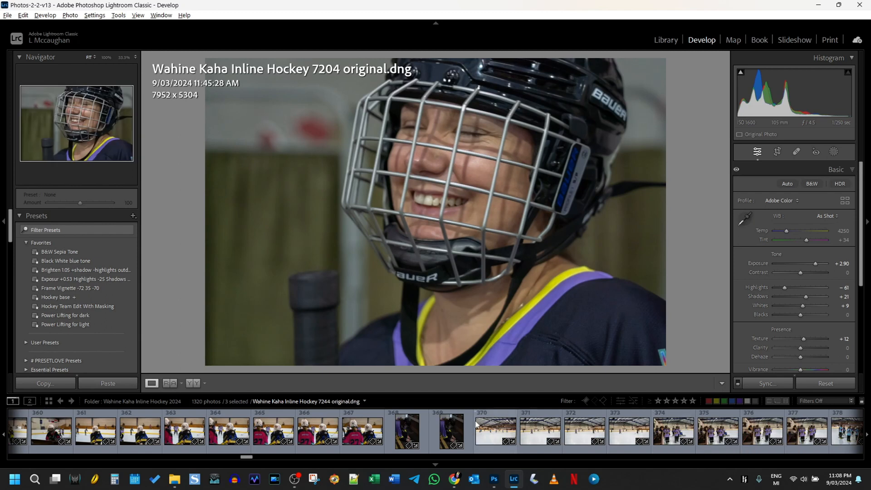
pyautogui.click(416, 438)
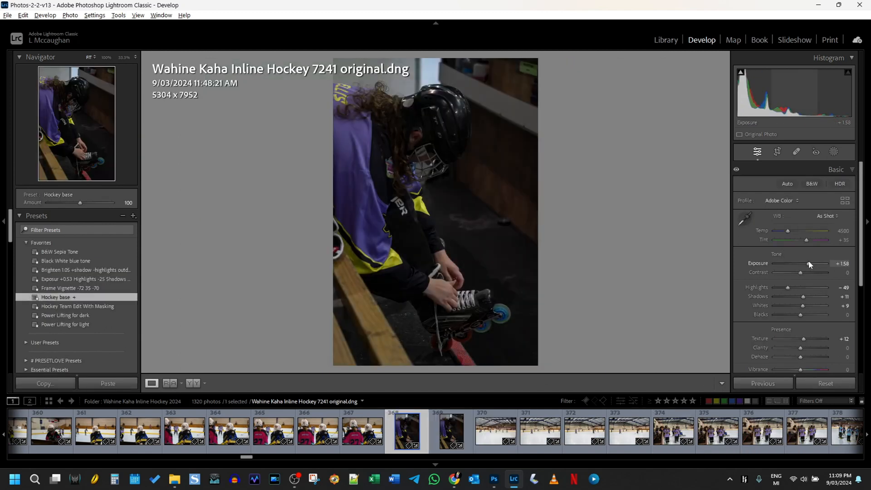
pyautogui.moveTo(810, 264); pyautogui.dragTo(817, 262)
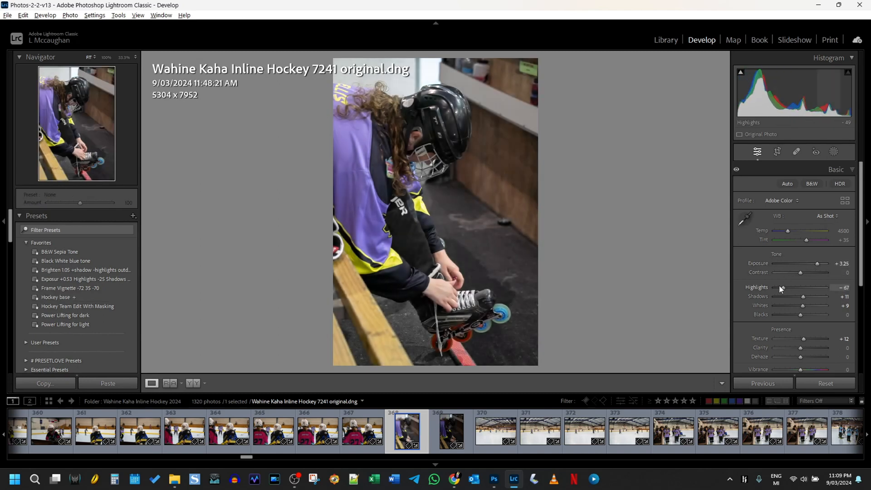
pyautogui.moveTo(779, 285); pyautogui.dragTo(774, 285)
# Step: Synchronize the develop settings of photo 7241, excluding crop, to photo 7242
pyautogui.keyDown('ctrl'); pyautogui.click(453, 431); pyautogui.keyUp('ctrl')
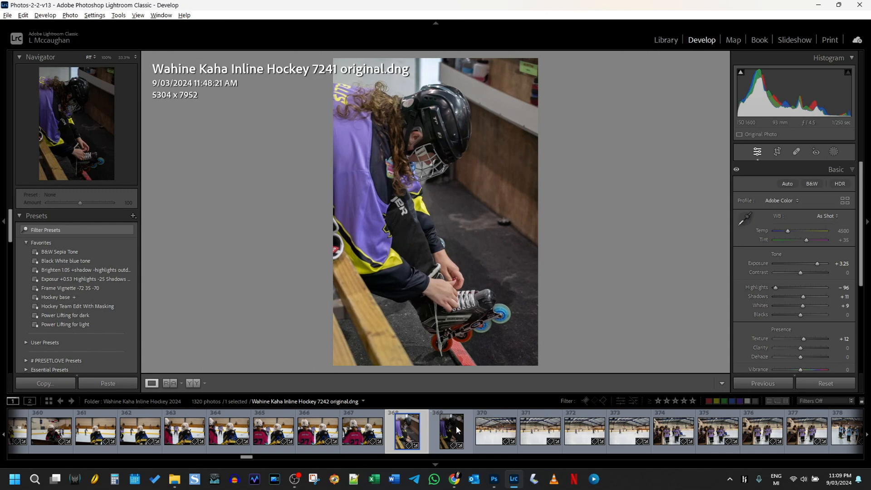
pyautogui.rightClick(455, 434)
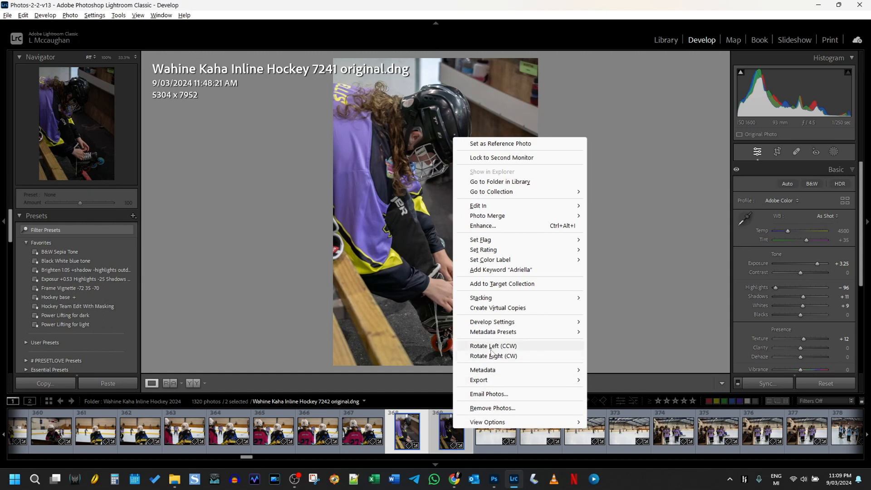
pyautogui.click(768, 386)
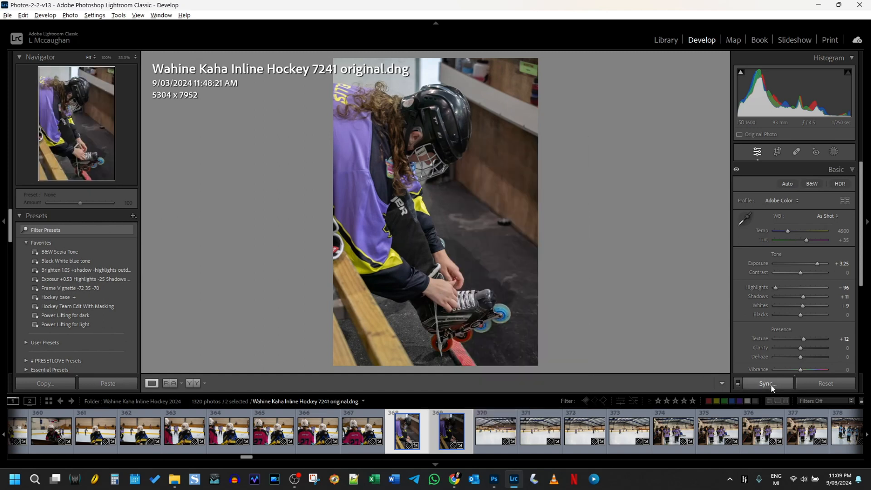
pyautogui.click(772, 385)
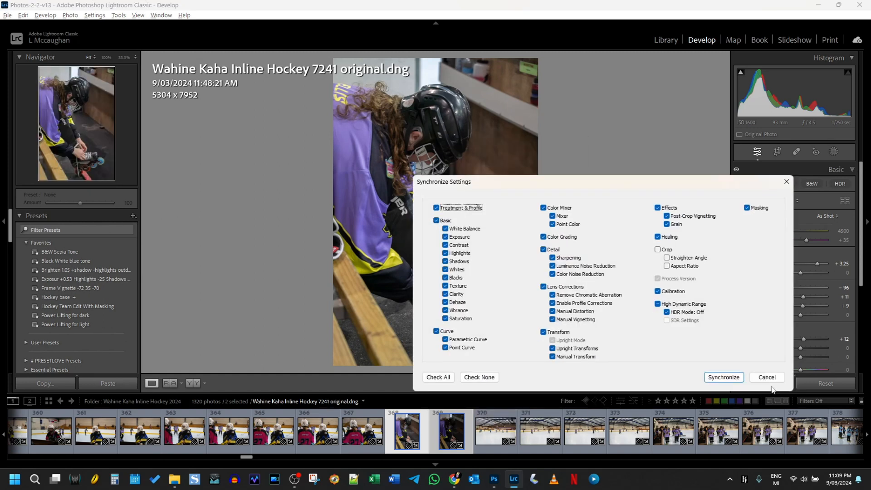
pyautogui.click(724, 377)
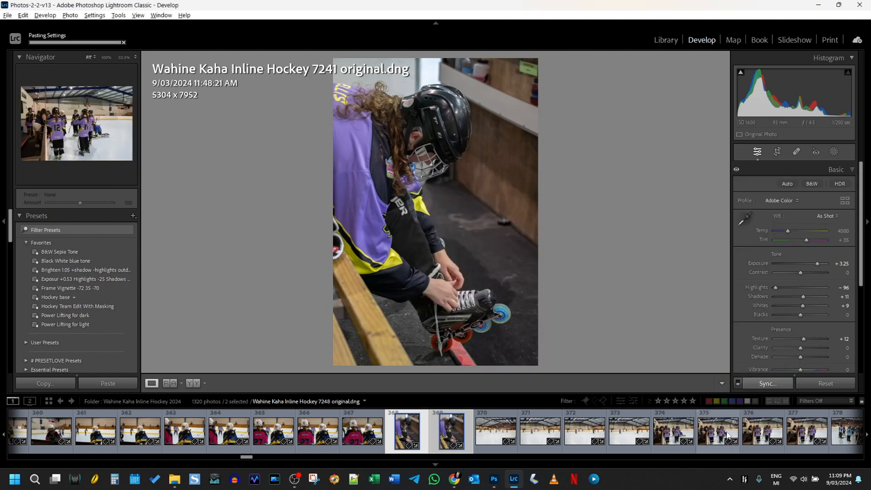
# Step: Develop photo 7372 of the two girls with exposure +2.46, highlights -74 and texture +37, checking the face detail at 100%
pyautogui.scroll(-5, 727, 435)
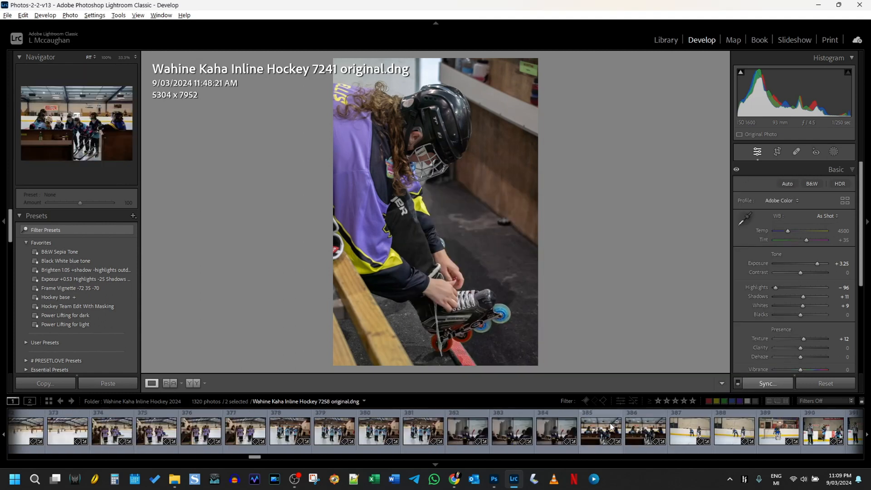
pyautogui.click(598, 434)
pyautogui.scroll(-10, 598, 432)
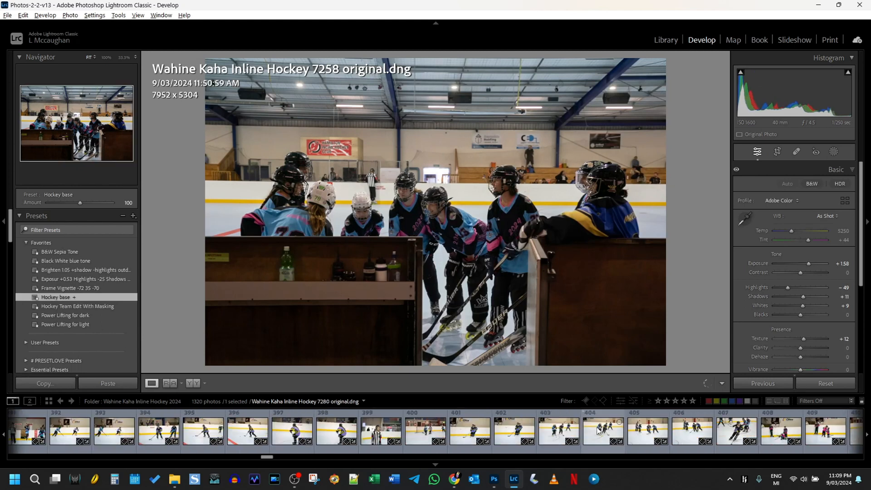
pyautogui.scroll(-15, 598, 432)
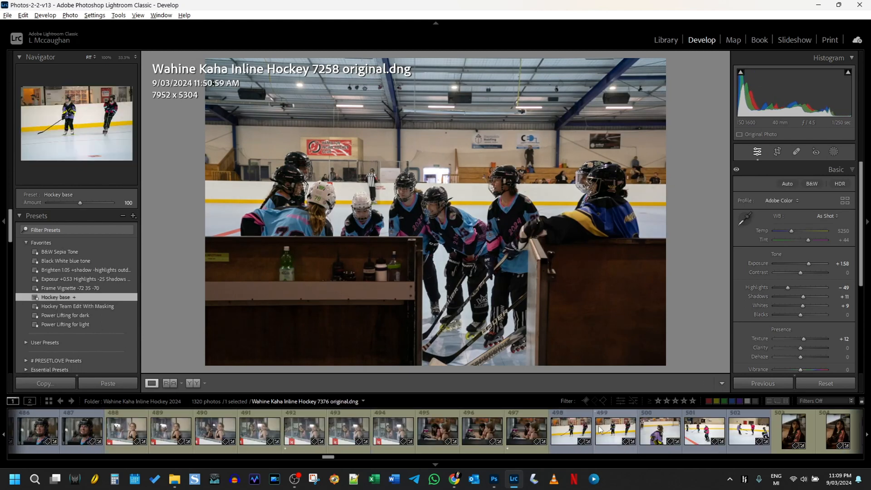
pyautogui.click(484, 434)
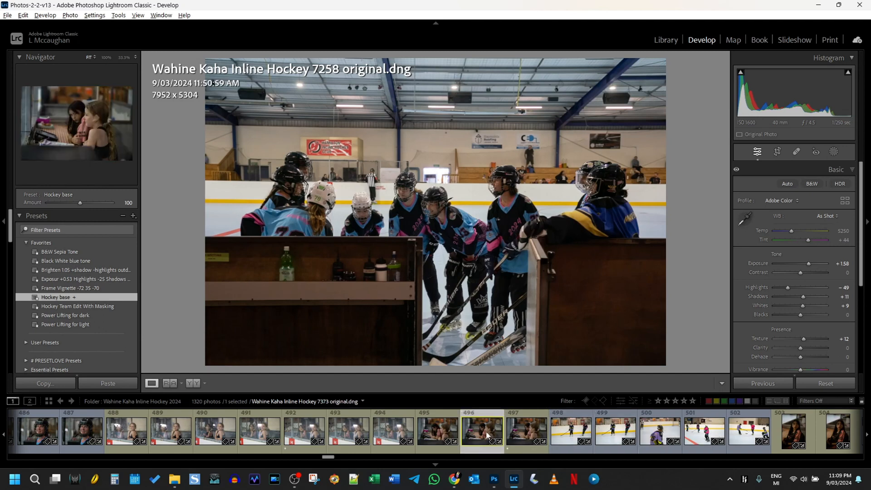
pyautogui.click(431, 431)
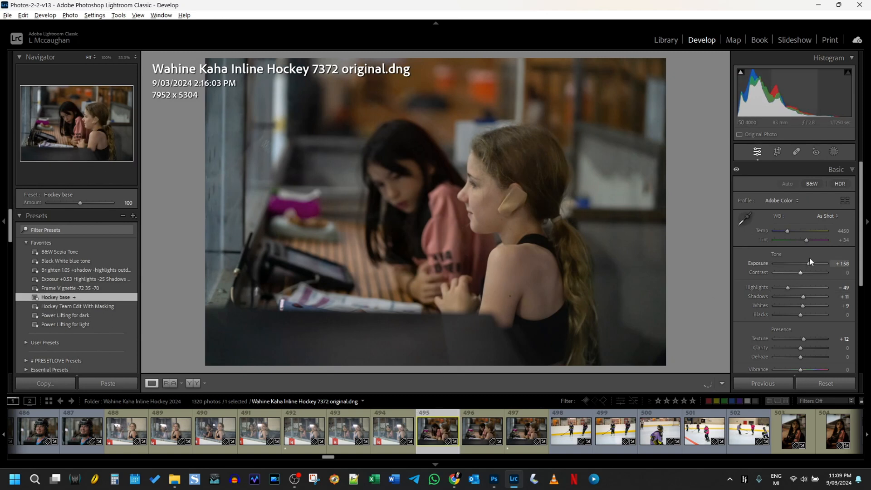
pyautogui.moveTo(810, 262); pyautogui.dragTo(813, 264)
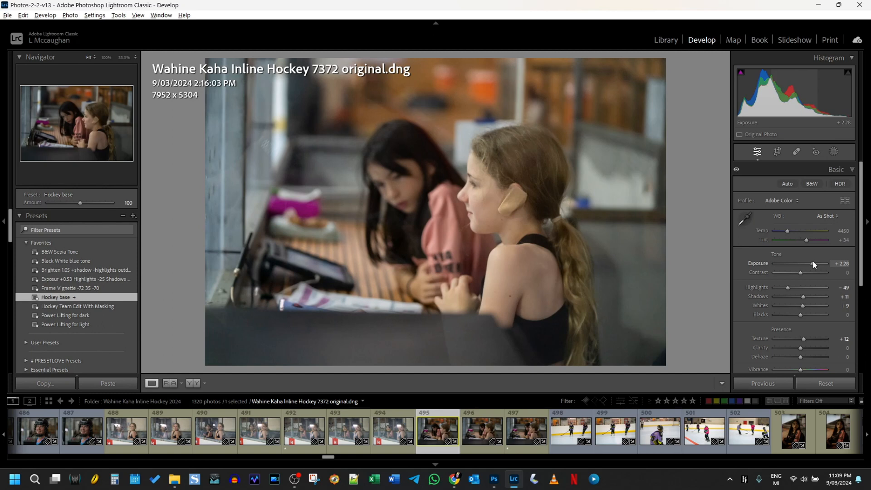
pyautogui.moveTo(813, 265); pyautogui.dragTo(784, 287)
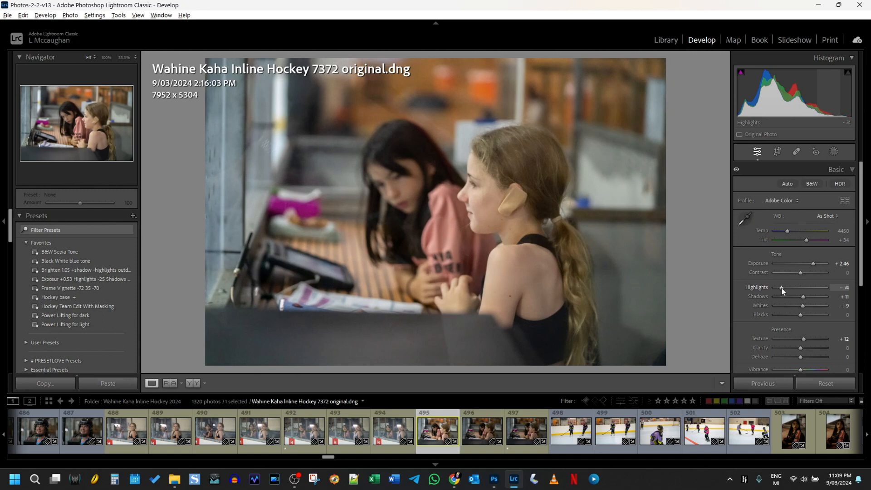
pyautogui.click(812, 338)
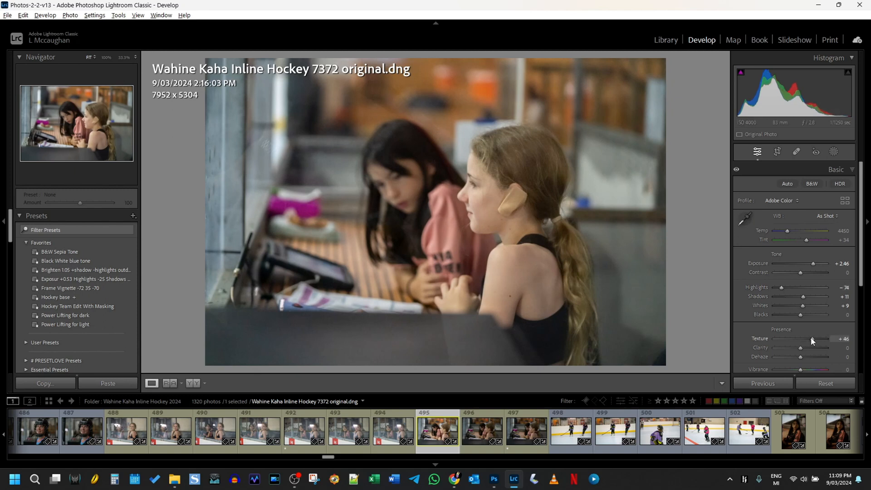
pyautogui.click(485, 196)
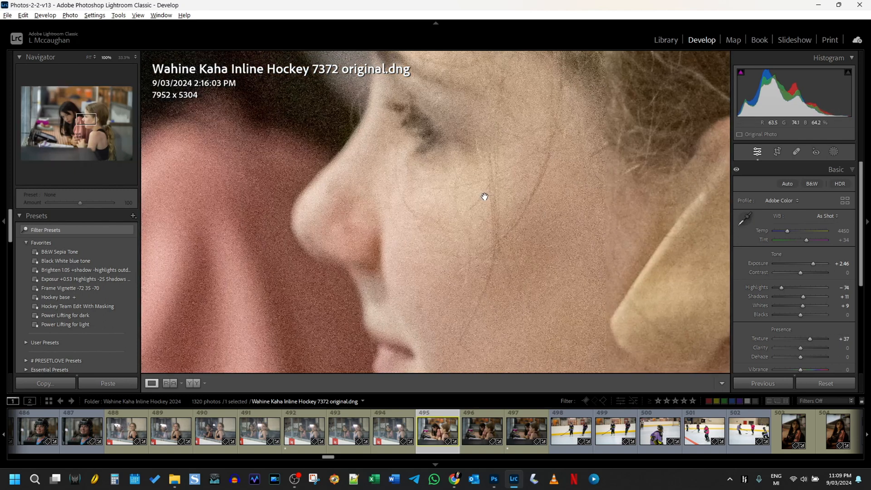
# Step: Set the exposure of photo 7372 to +2.19 and synchronize its develop settings, without crop, to the next two photos
pyautogui.click(484, 198)
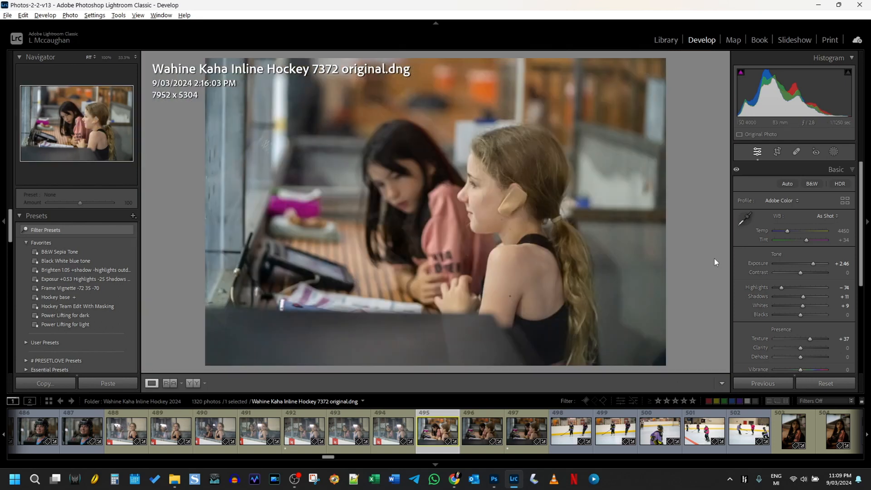
pyautogui.moveTo(813, 267); pyautogui.dragTo(812, 267)
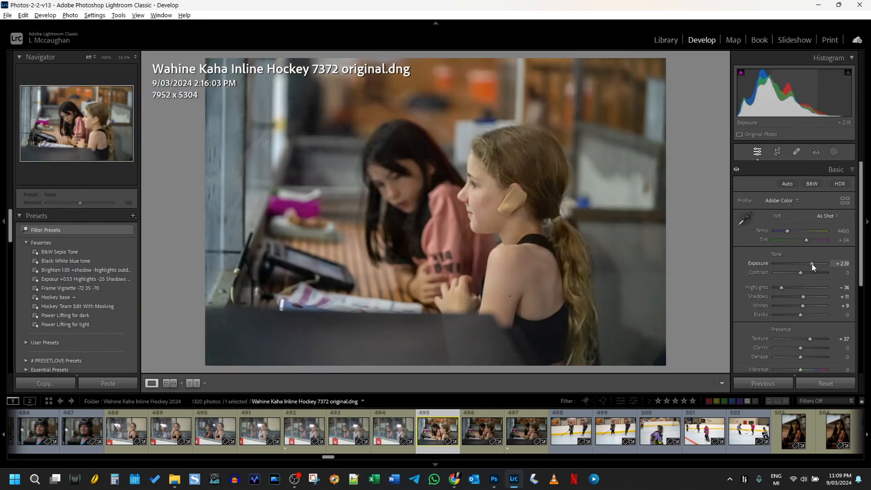
pyautogui.keyDown('shift'); pyautogui.click(522, 435); pyautogui.keyUp('shift')
pyautogui.click(765, 384)
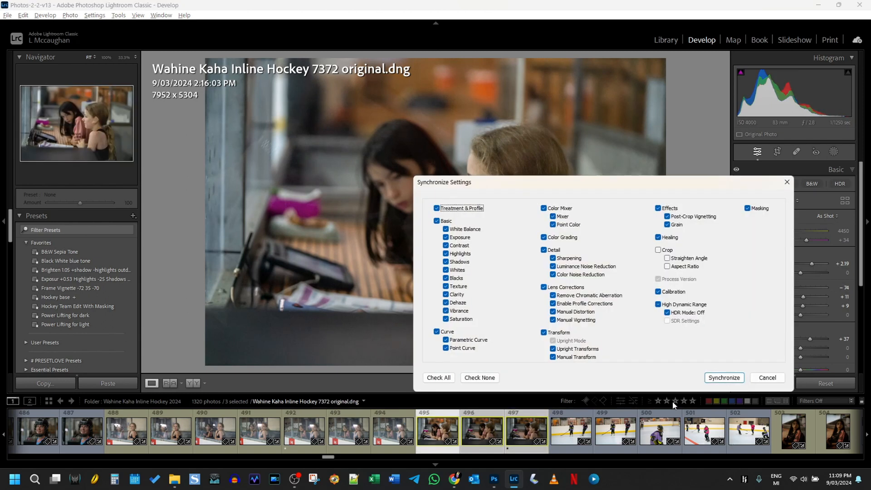
pyautogui.click(725, 378)
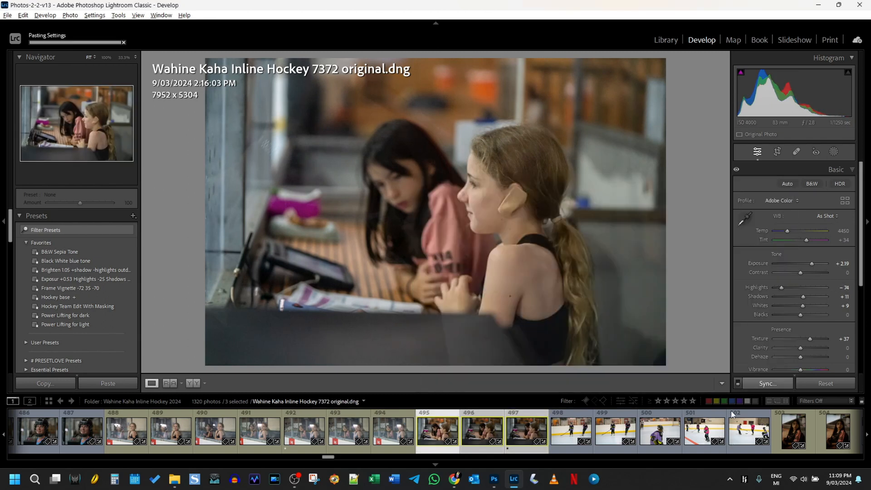
# Step: On portrait photo 7380, set exposure to +2.63, shadows to +63 and highlights to -63
pyautogui.click(795, 434)
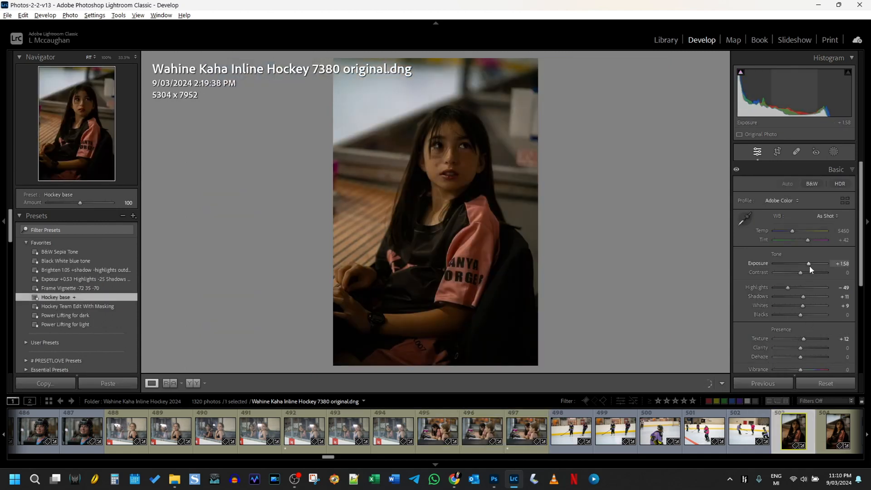
pyautogui.moveTo(810, 264); pyautogui.dragTo(816, 264)
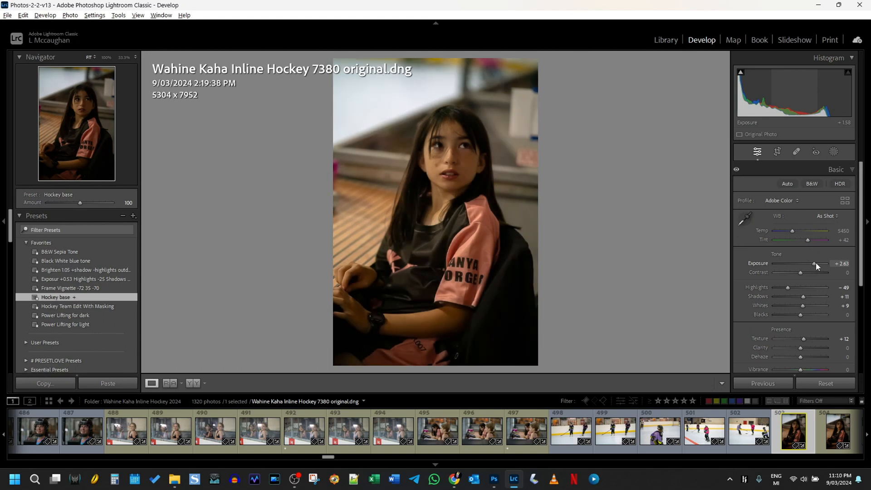
pyautogui.click(817, 297)
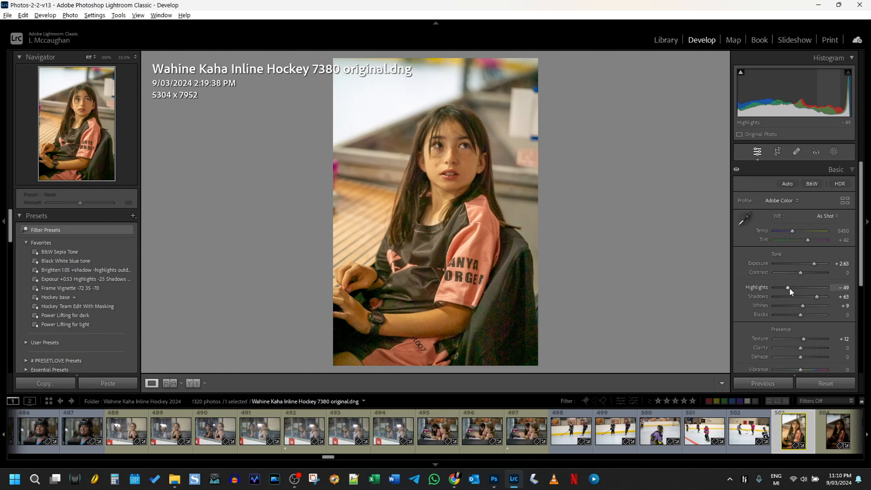
pyautogui.moveTo(788, 286); pyautogui.dragTo(786, 291)
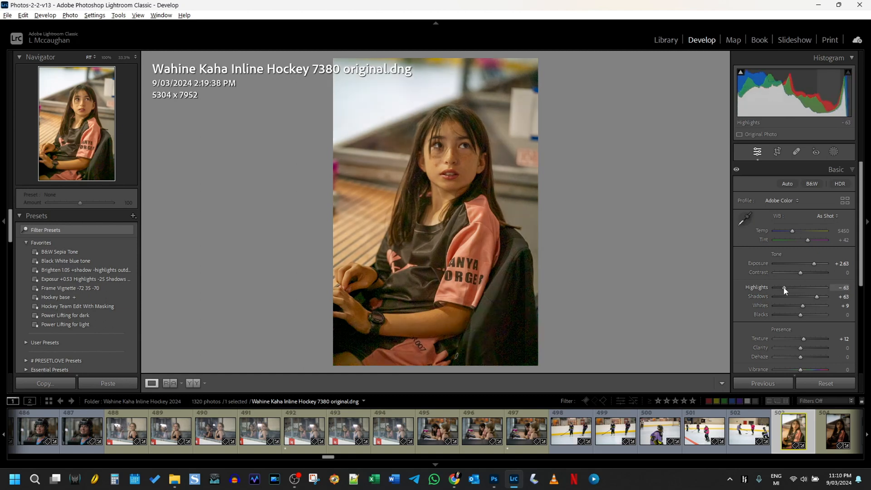
# Step: Correct photo 7380's white balance by sampling a neutral in the pale background beside the girl's head, with temperature 4456 and tint +39
pyautogui.moveTo(793, 232); pyautogui.dragTo(788, 234)
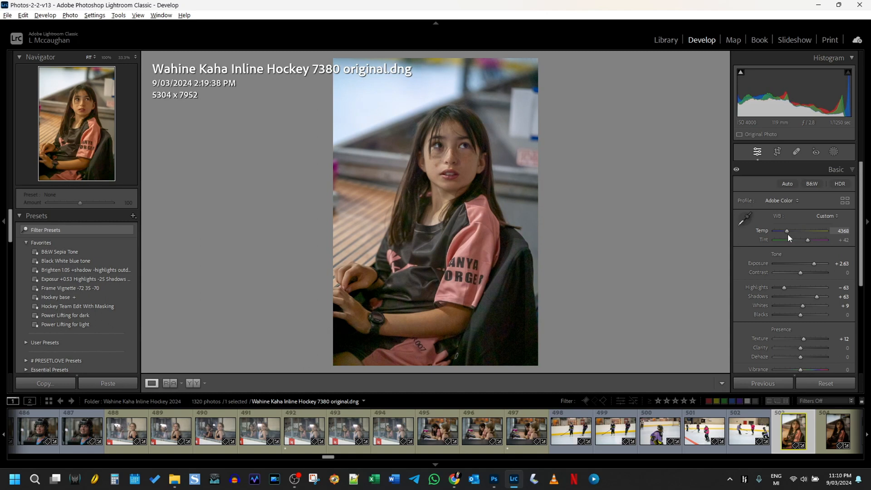
pyautogui.moveTo(788, 234); pyautogui.dragTo(789, 234)
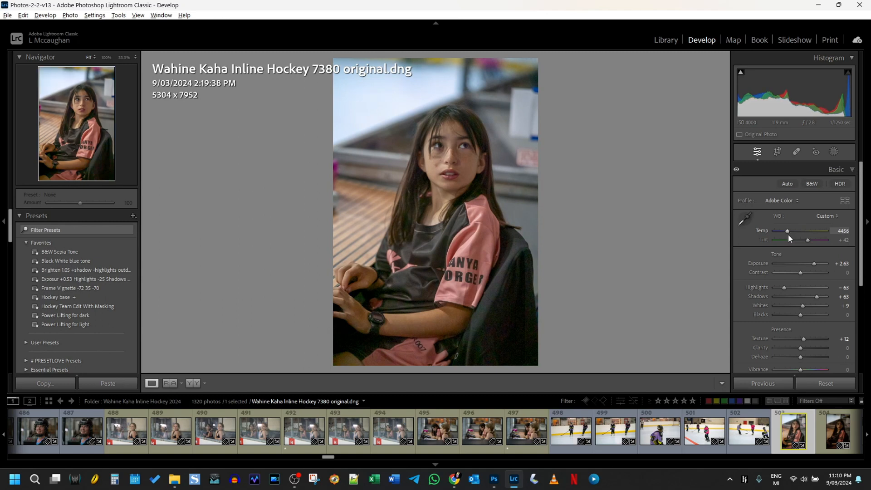
pyautogui.press('w')
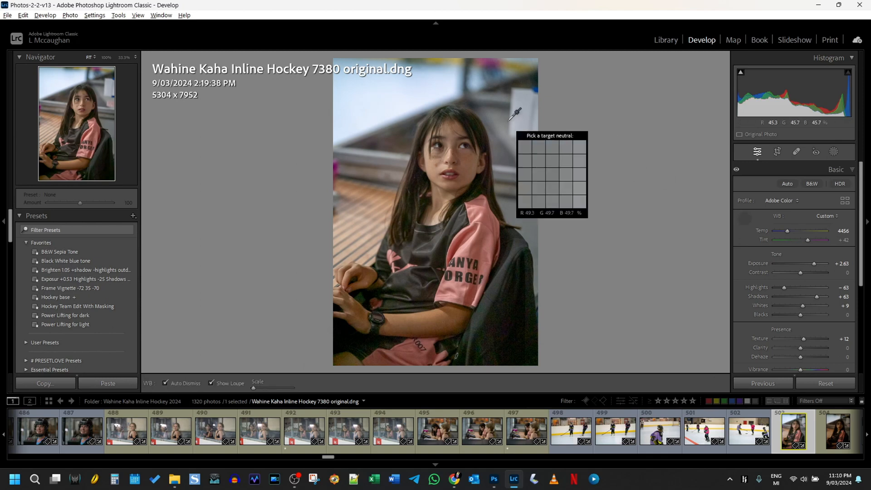
pyautogui.click(510, 120)
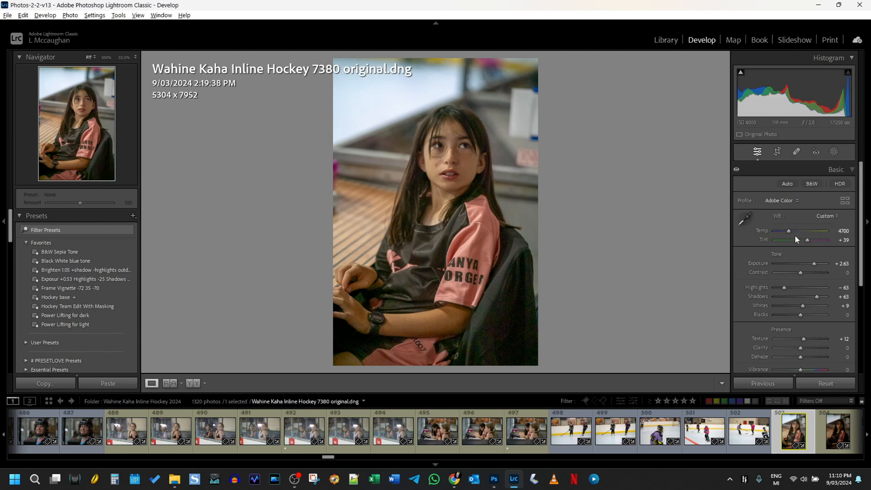
pyautogui.moveTo(791, 232); pyautogui.dragTo(789, 232)
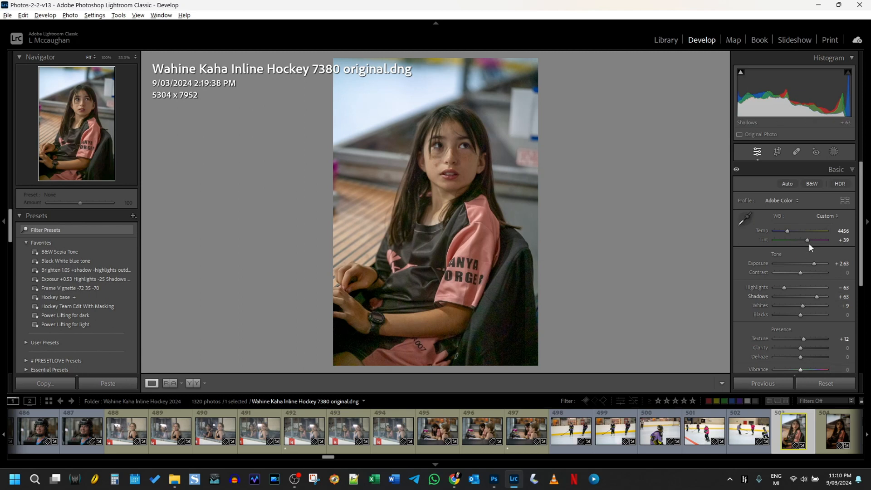
pyautogui.moveTo(806, 241); pyautogui.dragTo(806, 241)
# Step: Synchronize photo 7380's develop settings, without crop, to the portrait that follows it
pyautogui.keyDown('ctrl'); pyautogui.click(838, 430); pyautogui.keyUp('ctrl')
pyautogui.click(769, 384)
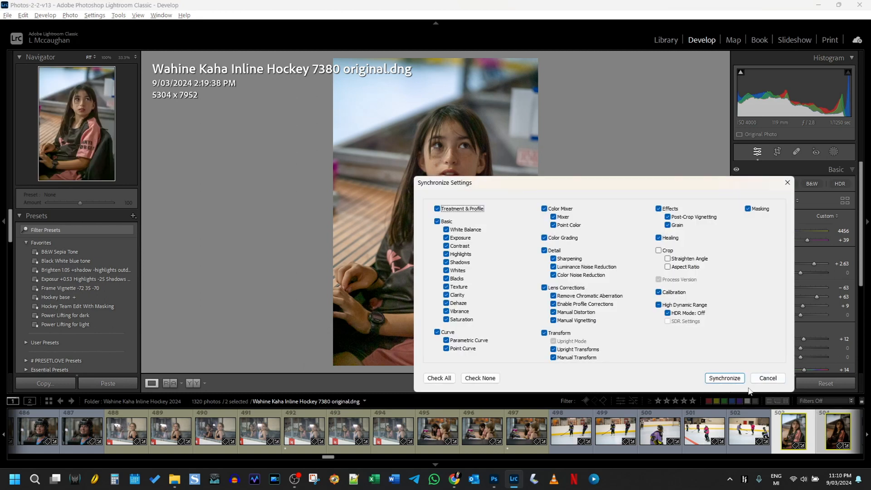
pyautogui.click(724, 378)
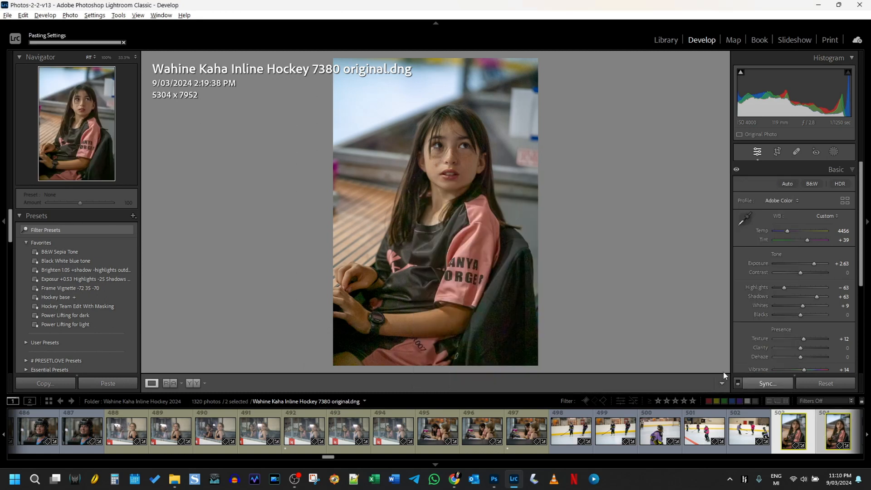
# Step: Browse onward through the shoot and examine photos 7519, 7524 and 7543 for tones that need correction
pyautogui.scroll(-5, 733, 412)
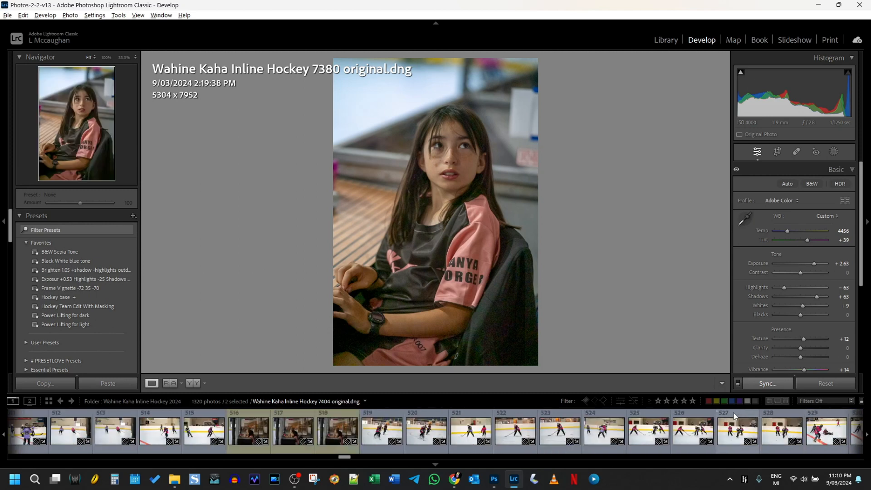
pyautogui.scroll(-4, 734, 413)
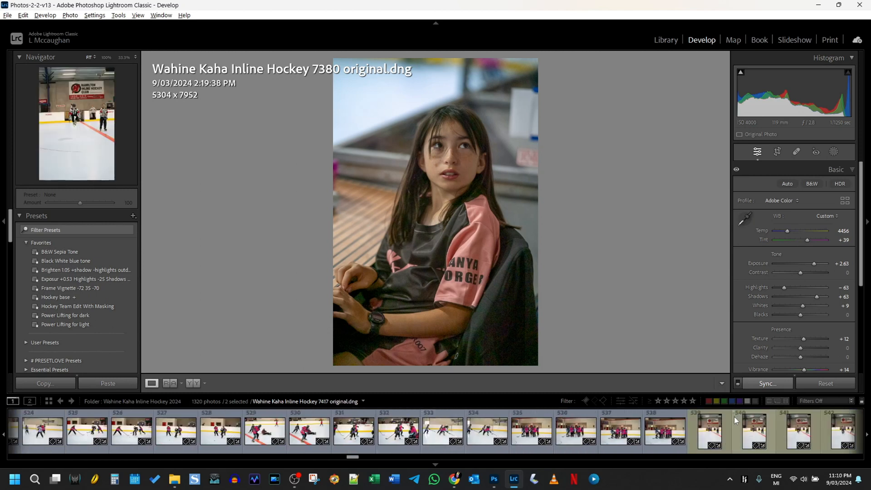
pyautogui.scroll(-15, 731, 435)
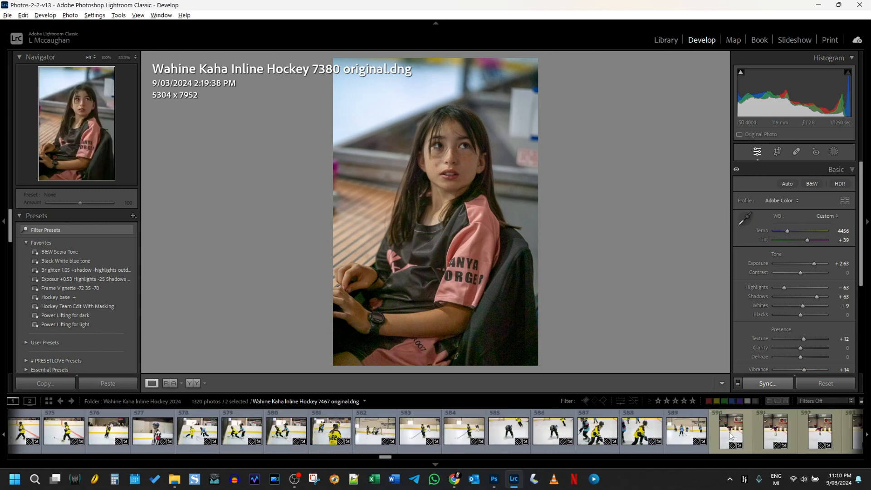
pyautogui.scroll(-11, 730, 434)
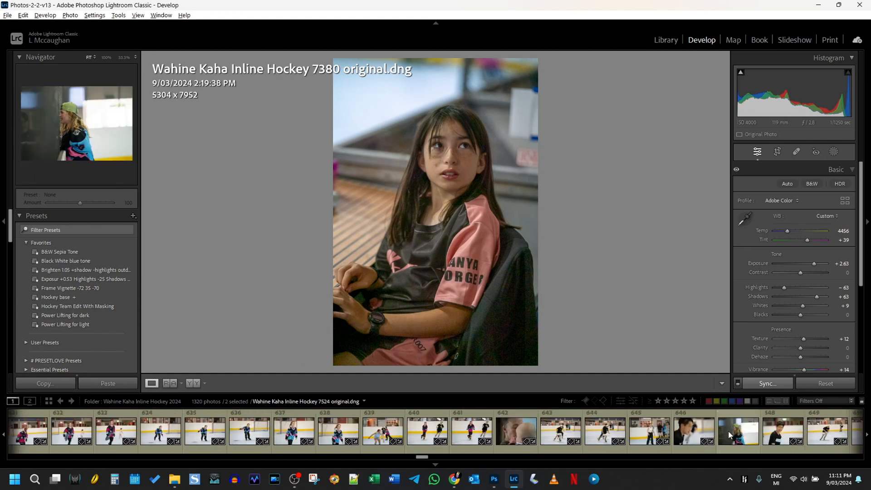
pyautogui.click(524, 427)
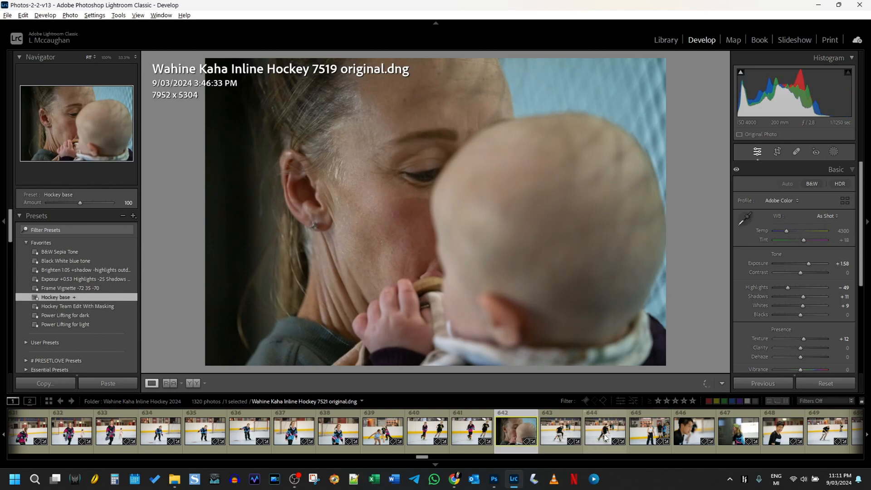
pyautogui.click(738, 428)
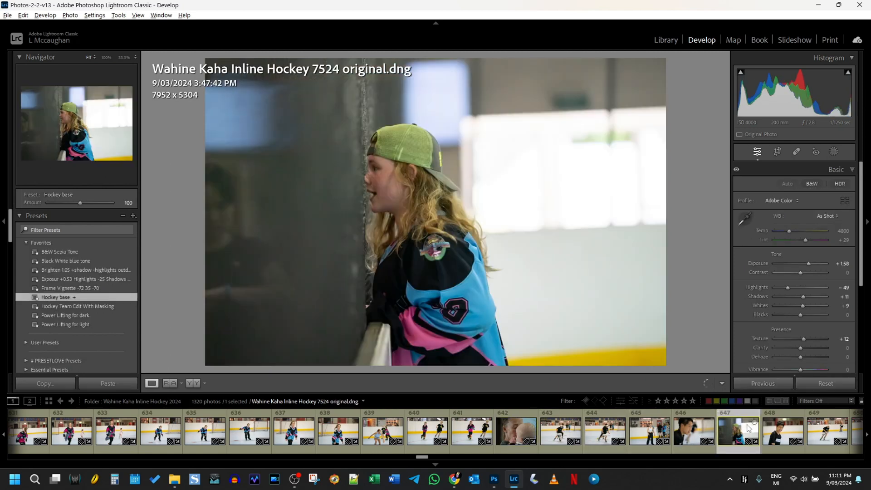
pyautogui.scroll(-10, 740, 428)
pyautogui.scroll(5, 748, 429)
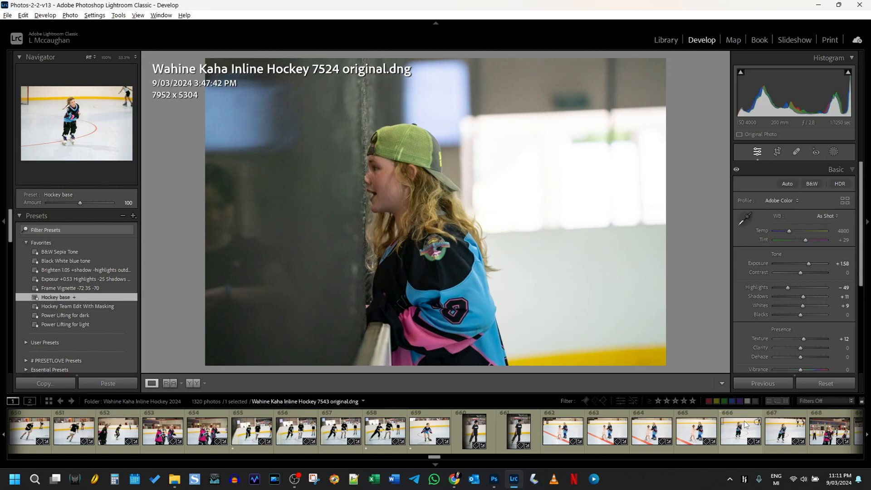
pyautogui.click(745, 426)
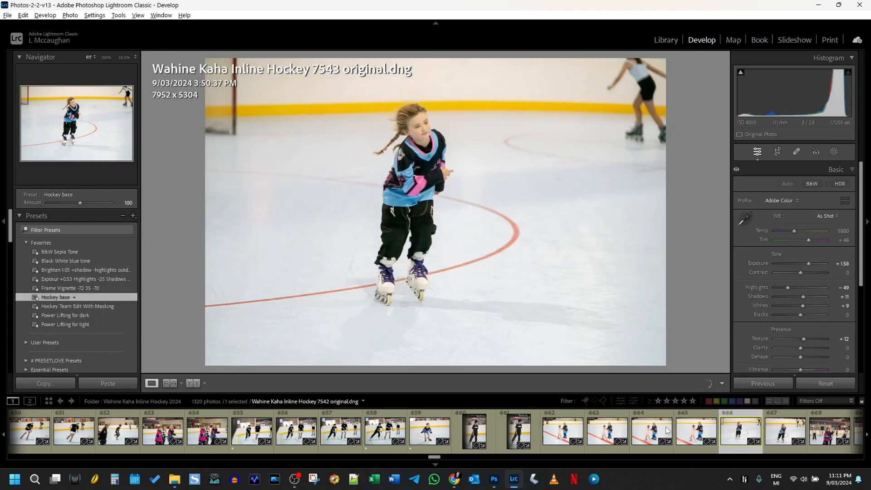
# Step: On photo 7539 of the two girls skating, reset shadows to 0, then set highlights to -86 and exposure to +0.88
pyautogui.click(557, 431)
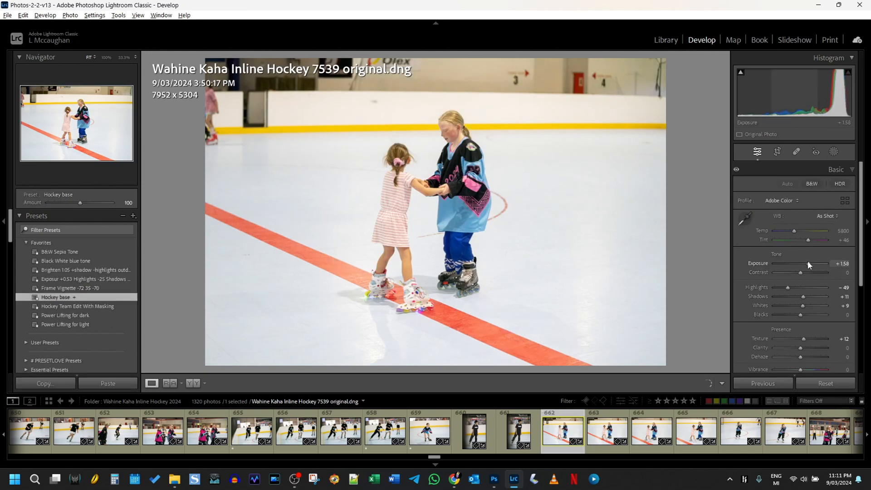
pyautogui.doubleClick(803, 297)
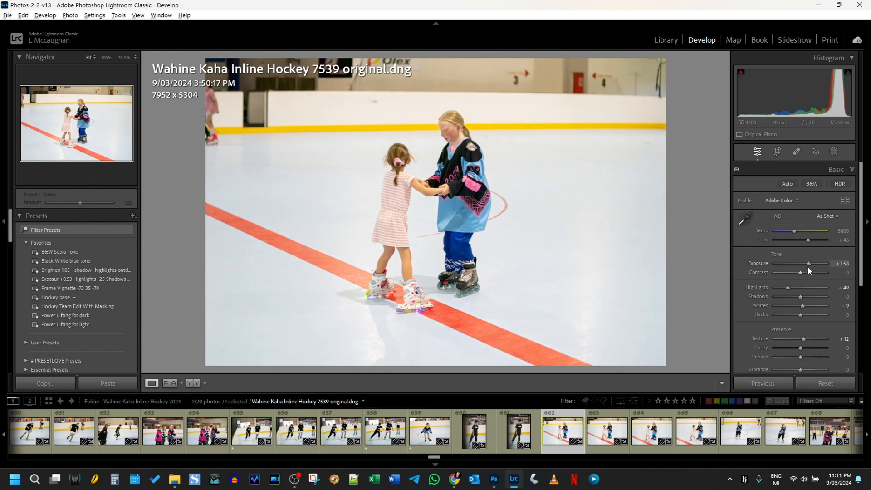
pyautogui.moveTo(809, 268); pyautogui.dragTo(807, 268)
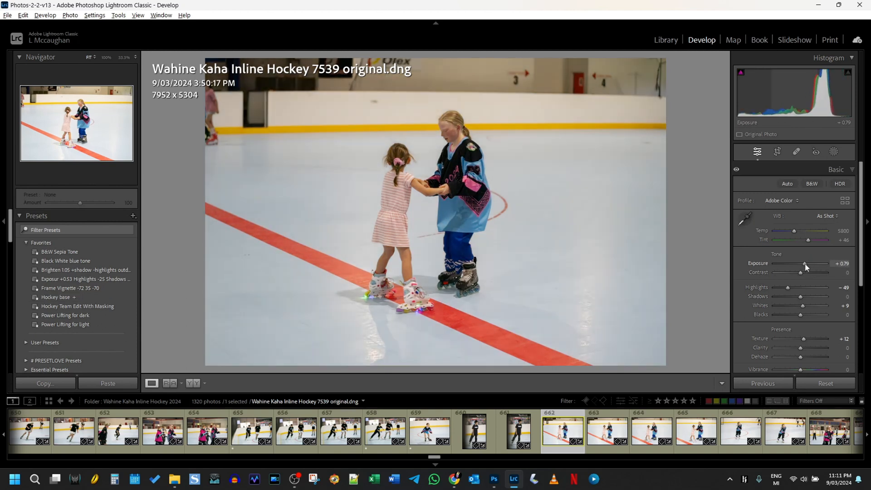
pyautogui.moveTo(781, 289); pyautogui.dragTo(779, 289)
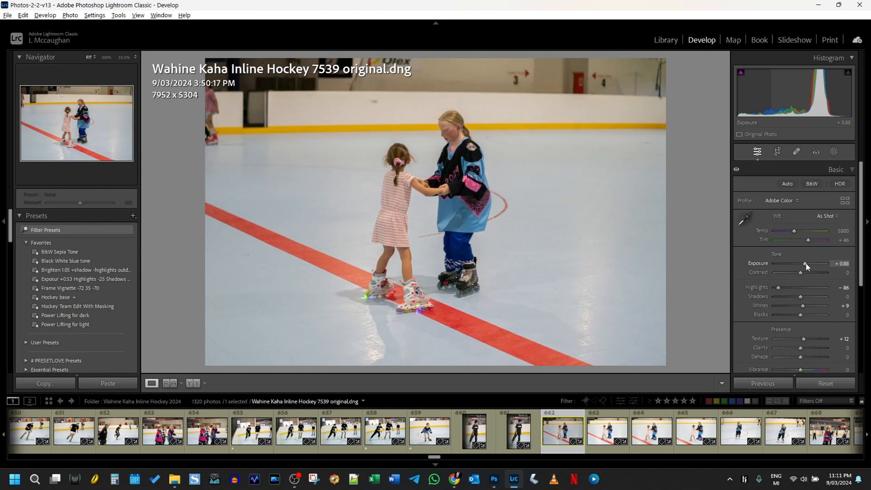
# Step: Synchronize photo 7539's develop settings to the five photos that follow it
pyautogui.keyDown('shift'); pyautogui.click(783, 431); pyautogui.keyUp('shift')
pyautogui.click(772, 386)
pyautogui.click(725, 379)
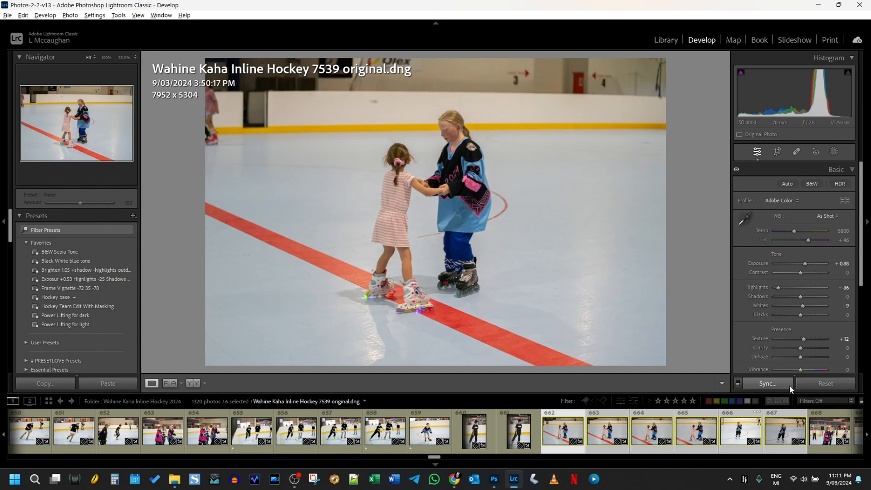
# Step: Find the roller-skate close-ups further along the shoot and set the exposure of photo 7608 to +0.97
pyautogui.scroll(-3, 770, 423)
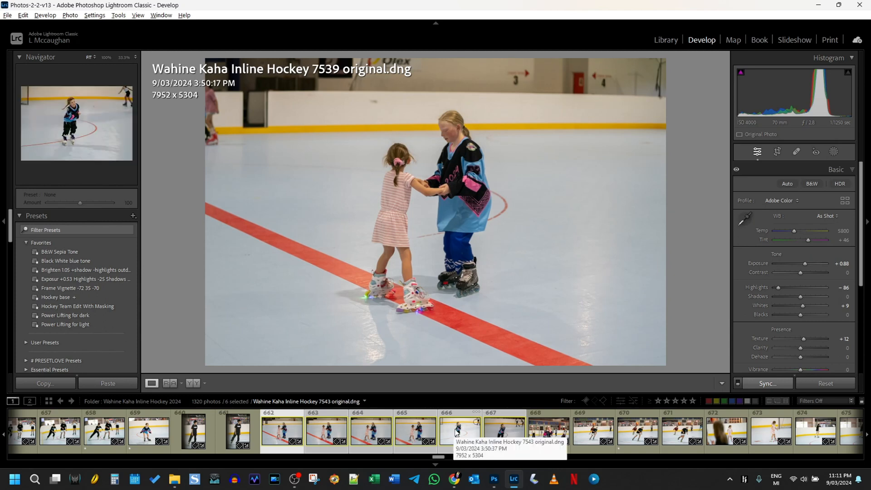
pyautogui.scroll(-10, 455, 432)
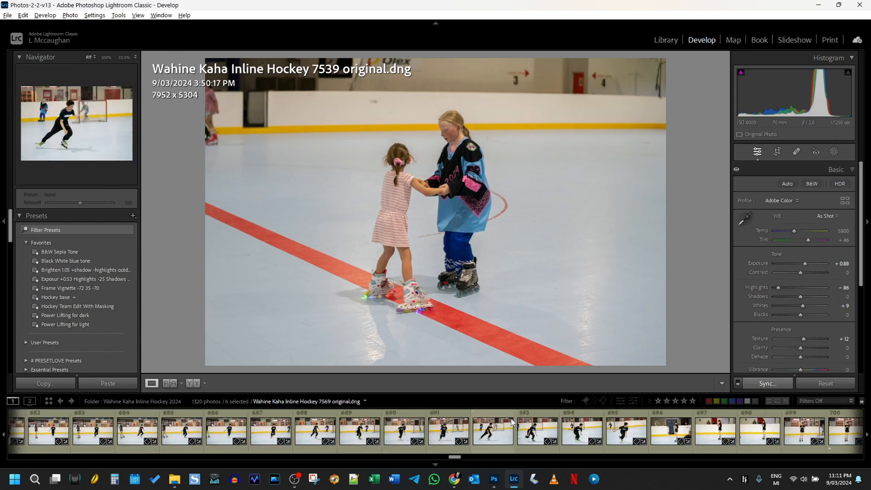
pyautogui.scroll(-10, 513, 423)
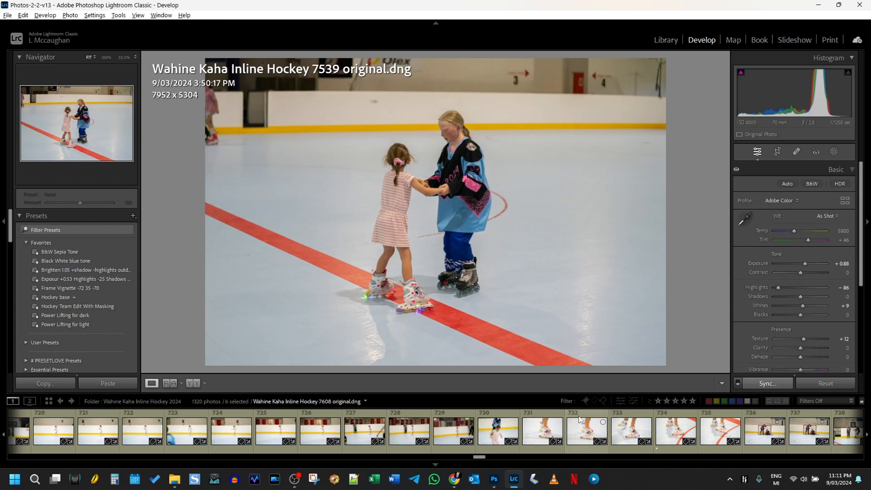
pyautogui.click(579, 438)
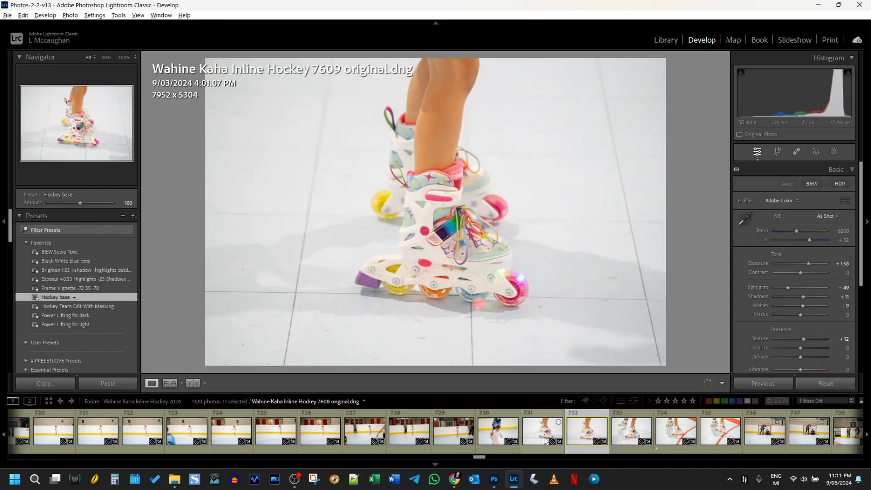
pyautogui.click(499, 435)
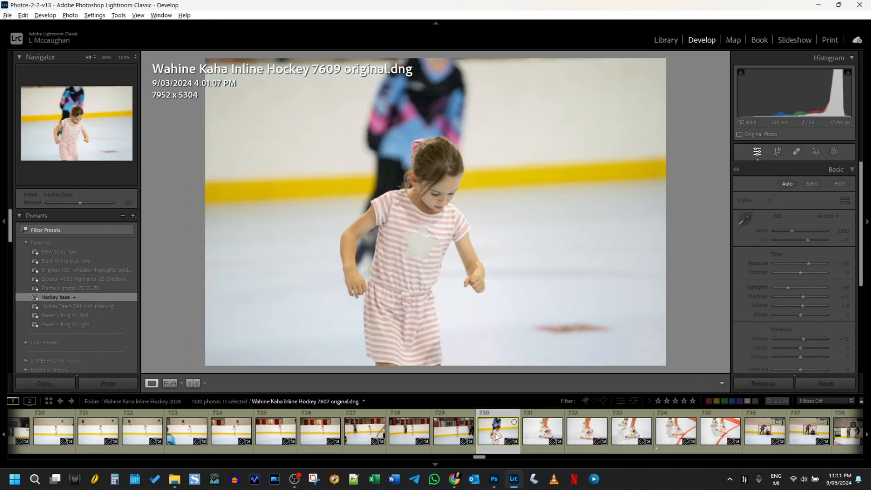
pyautogui.click(543, 435)
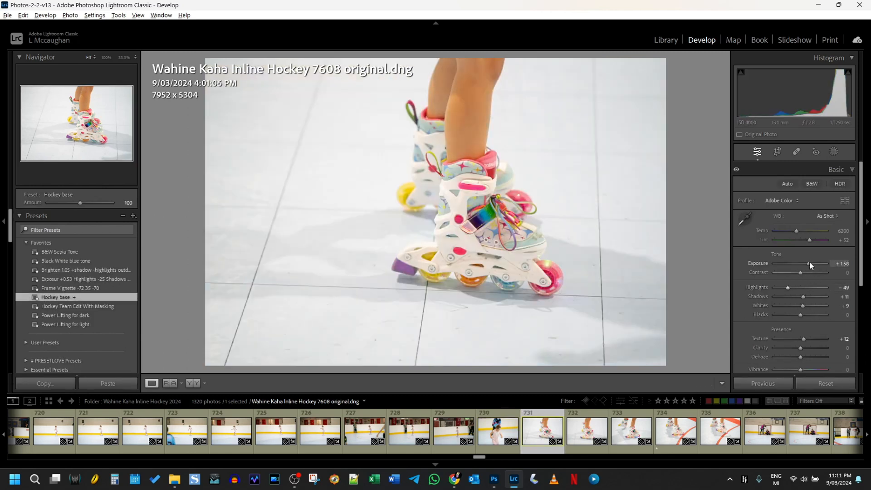
pyautogui.moveTo(810, 263); pyautogui.dragTo(806, 264)
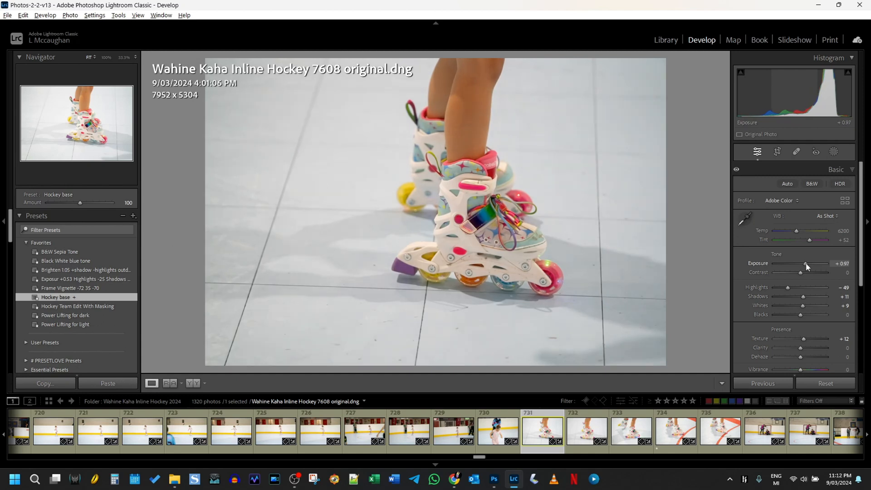
# Step: On skate close-up 7608, set highlights to -82, exposure to +1.23 and texture to +46
pyautogui.moveTo(788, 287); pyautogui.dragTo(781, 291)
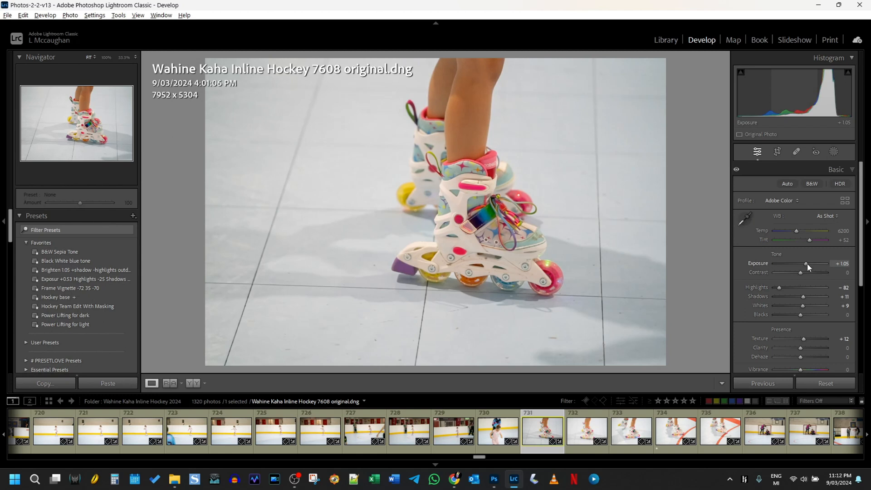
pyautogui.moveTo(808, 267); pyautogui.dragTo(809, 266)
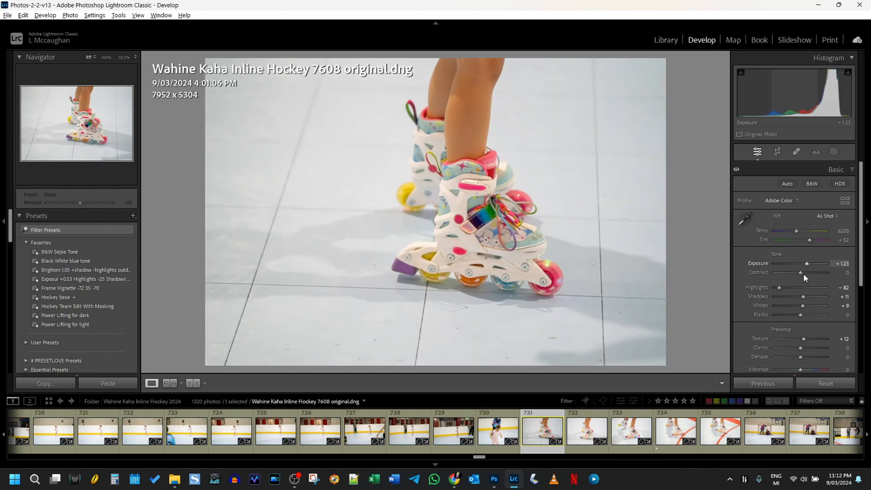
pyautogui.click(813, 339)
# Step: Synchronize photo 7608's develop settings to the four skate close-ups that follow it and check the synchronized photos
pyautogui.keyDown('shift'); pyautogui.click(721, 428); pyautogui.keyUp('shift')
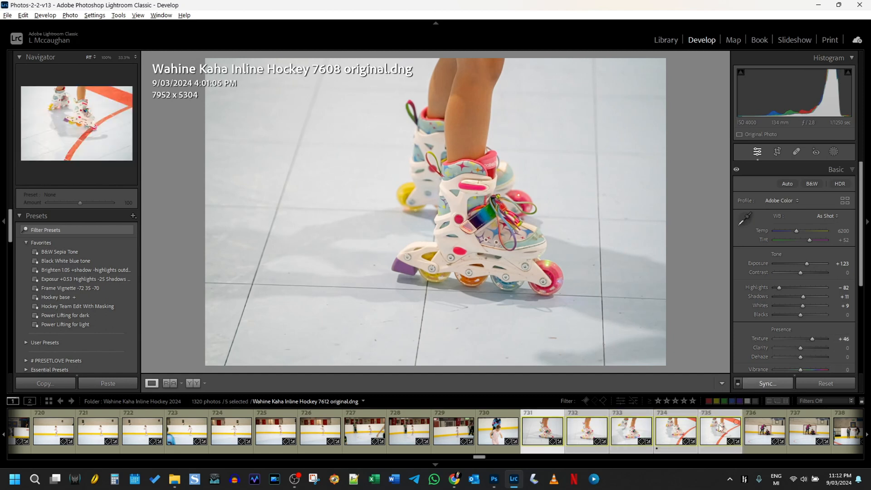
pyautogui.click(767, 384)
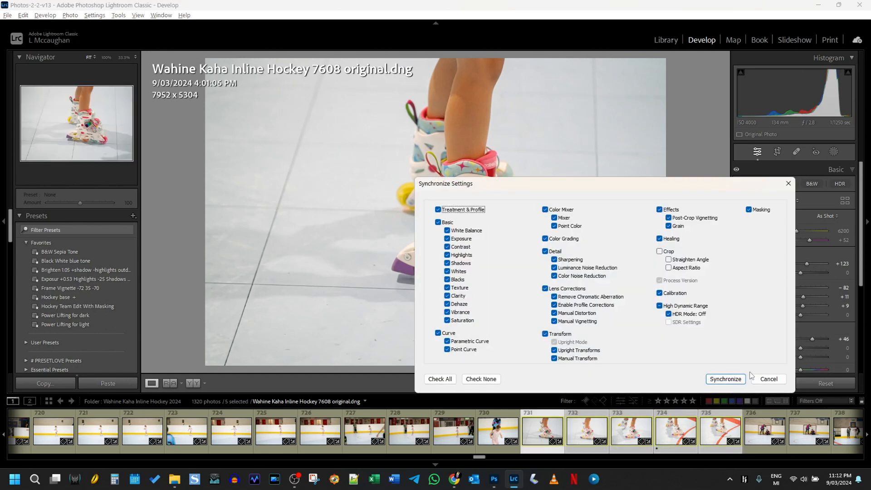
pyautogui.click(726, 380)
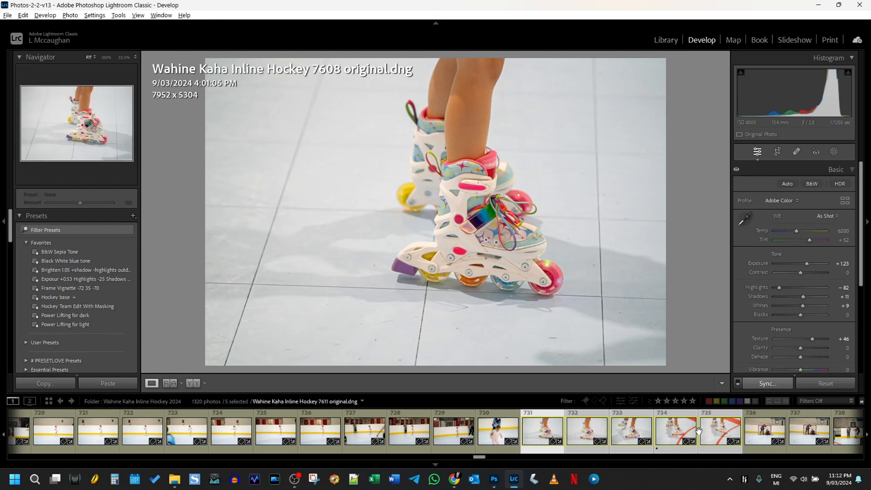
pyautogui.click(670, 436)
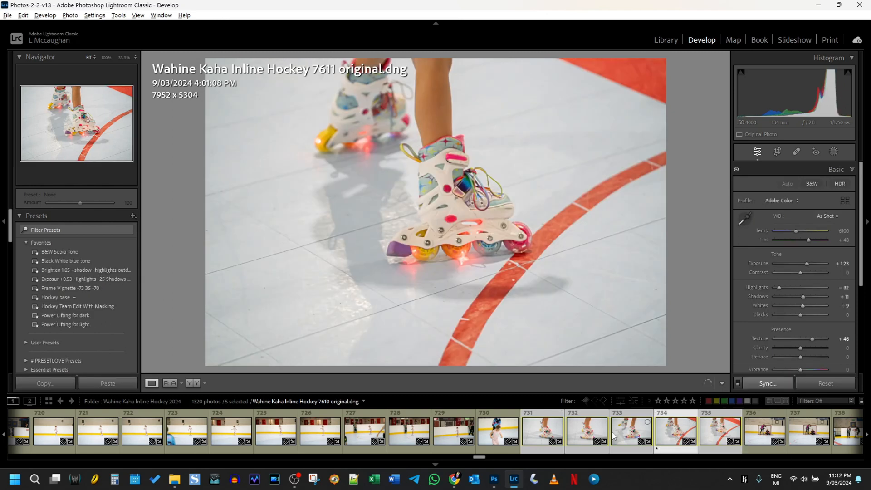
pyautogui.click(540, 435)
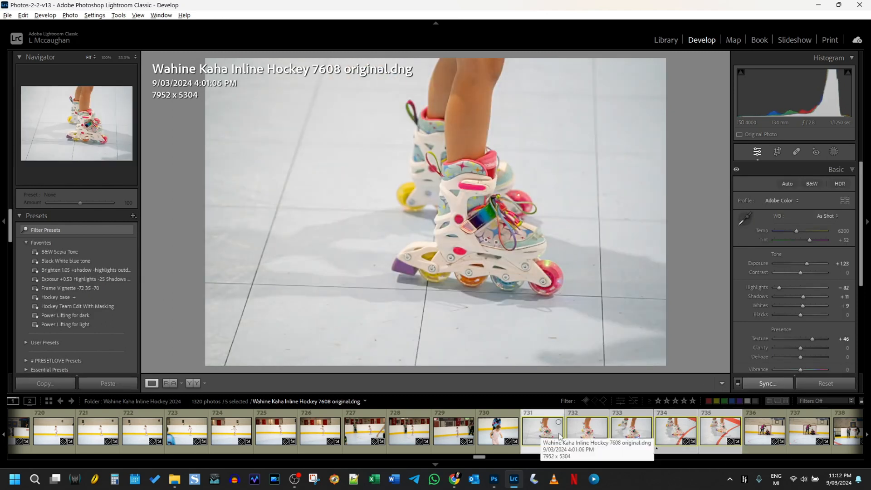
pyautogui.click(718, 432)
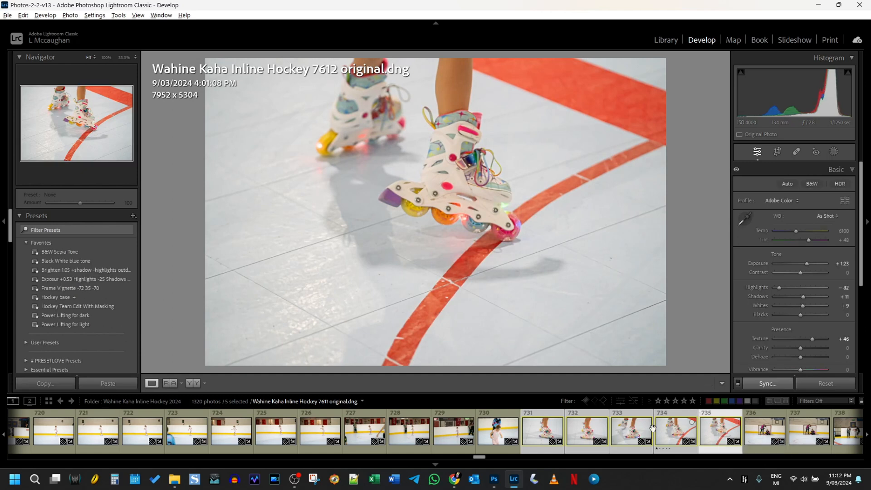
# Step: Crop photo 7611 tightly around the two skates with the 4 x 5 / 8 x 10 aspect, to about 4878 x 3902 pixels
pyautogui.click(681, 426)
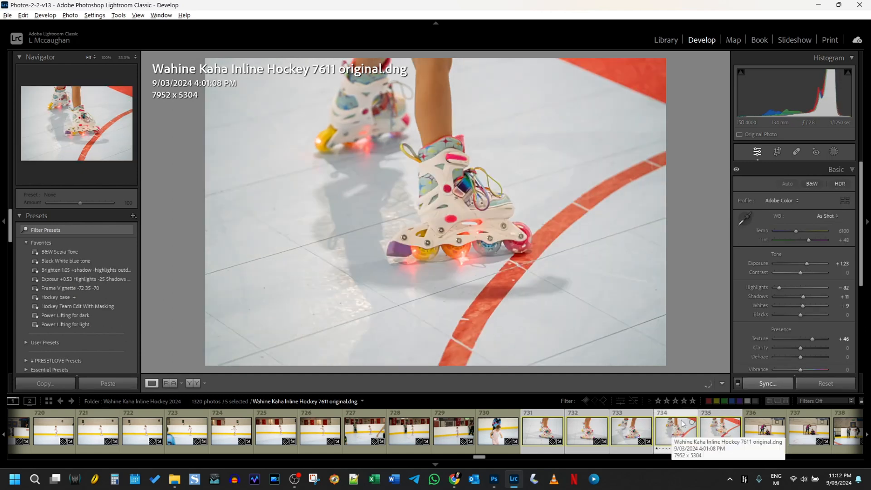
pyautogui.click(782, 152)
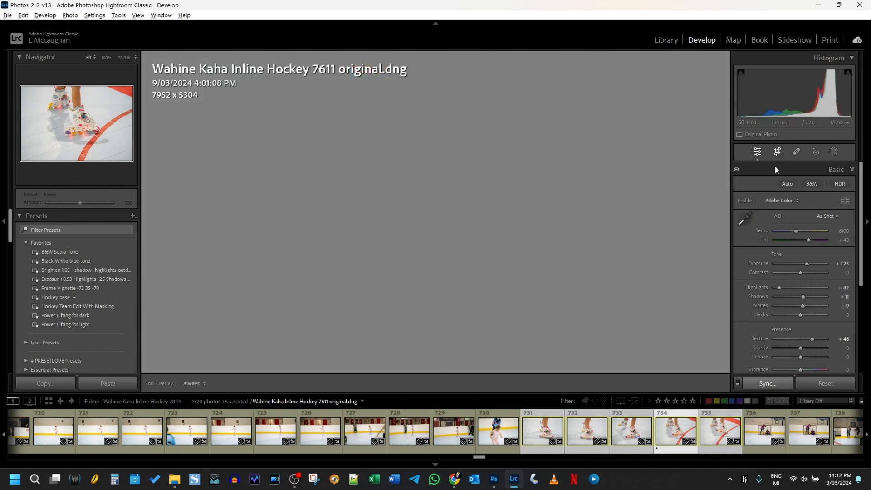
pyautogui.moveTo(474, 360); pyautogui.dragTo(492, 320)
pyautogui.moveTo(548, 226); pyautogui.dragTo(557, 225)
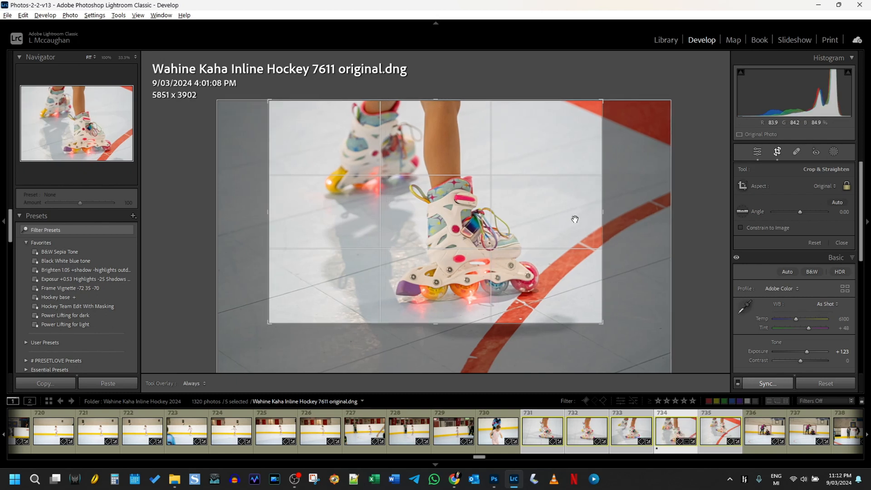
pyautogui.click(824, 186)
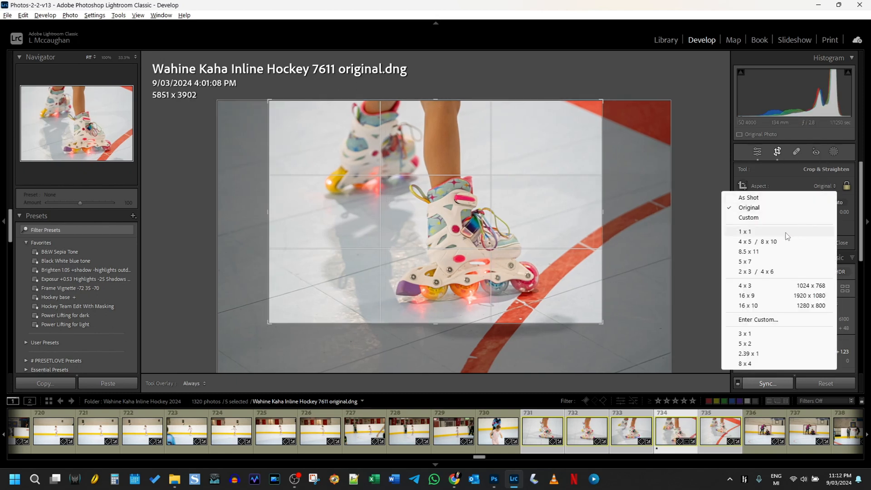
pyautogui.click(771, 241)
pyautogui.moveTo(524, 233)
pyautogui.mouseDown()
pyautogui.moveTo(521, 243)
pyautogui.moveTo(530, 244)
pyautogui.mouseUp()
pyautogui.click(778, 151)
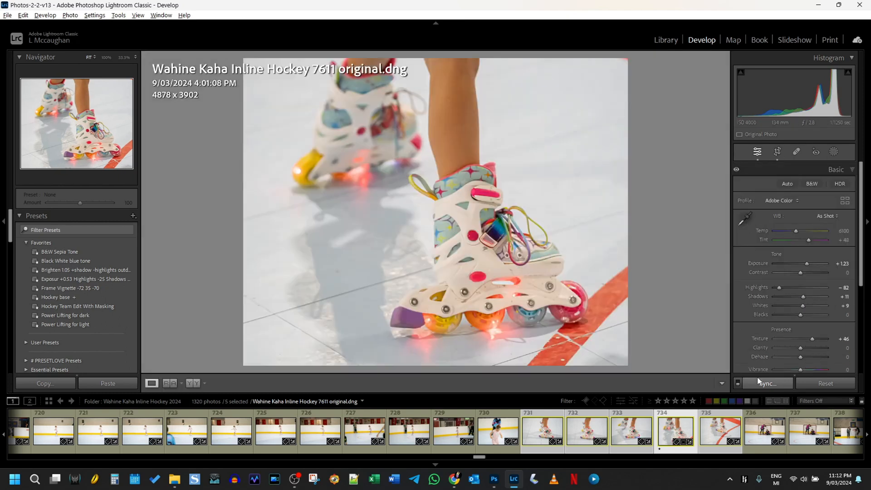
# Step: Browse from photo 7613 through to the team photos near the shoot's end, and return to examine skate close-up 7624
pyautogui.click(708, 438)
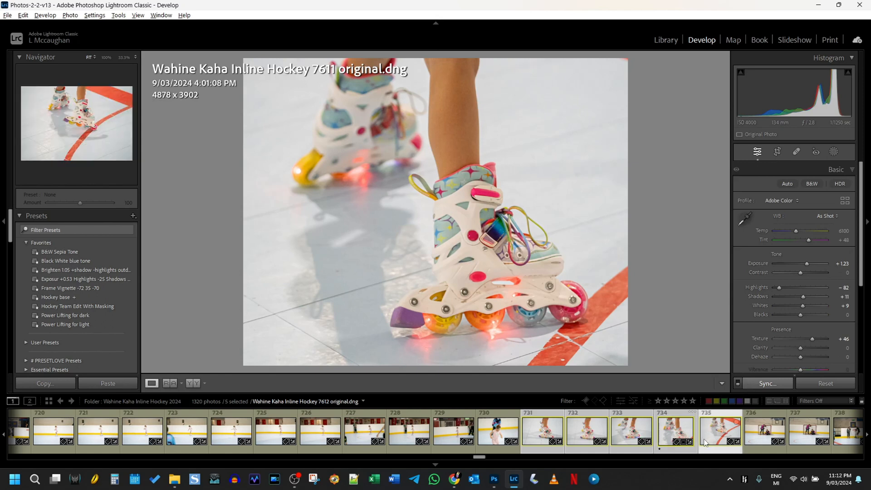
pyautogui.click(752, 435)
pyautogui.scroll(-5, 756, 438)
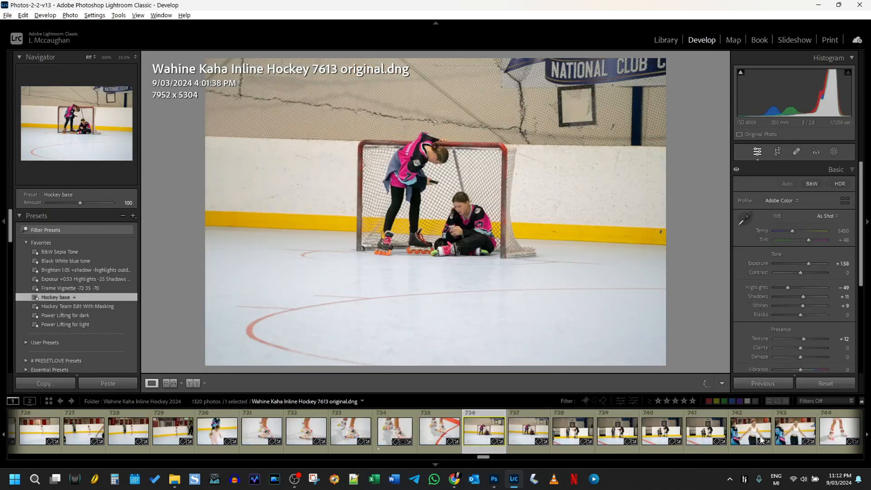
pyautogui.scroll(-10, 759, 438)
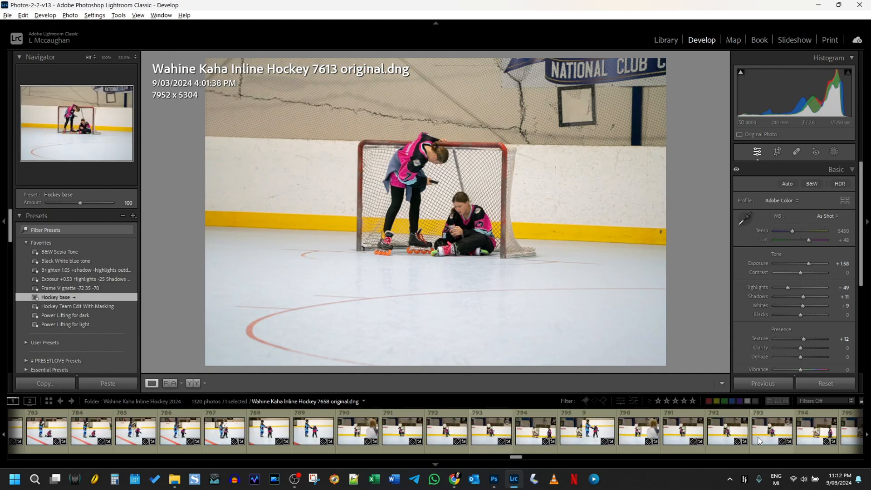
pyautogui.scroll(-10, 758, 438)
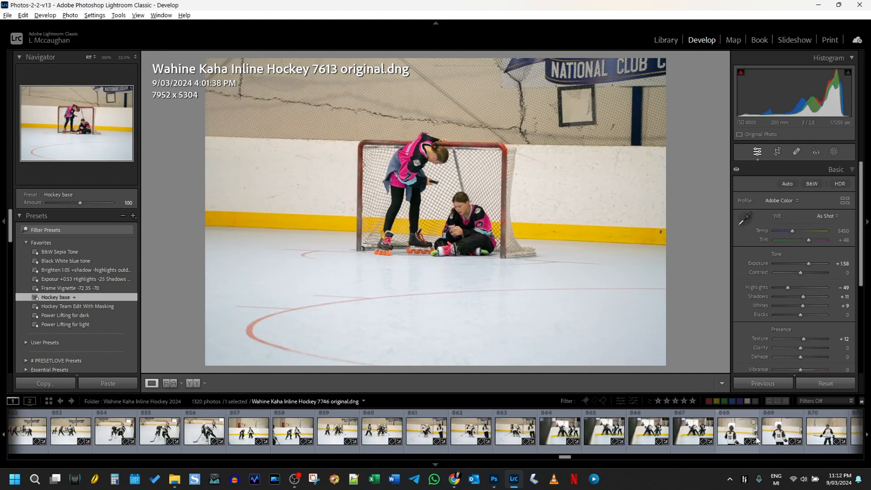
pyautogui.scroll(-10, 757, 438)
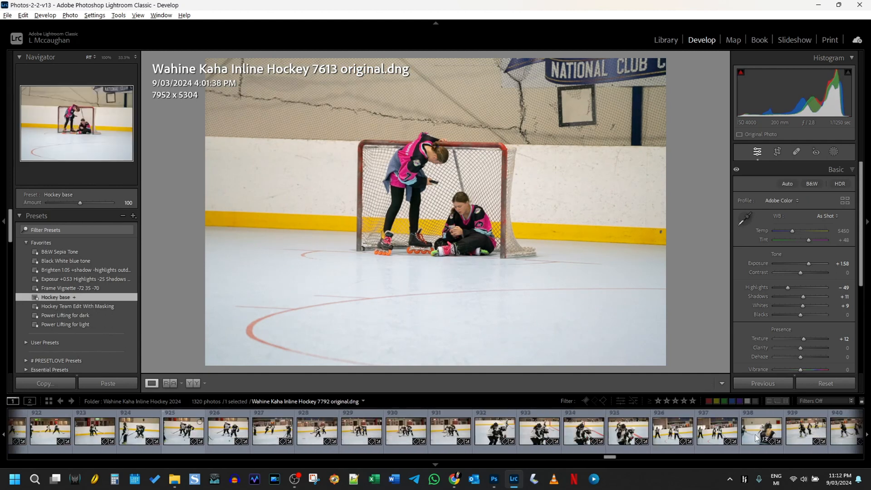
pyautogui.scroll(-10, 757, 438)
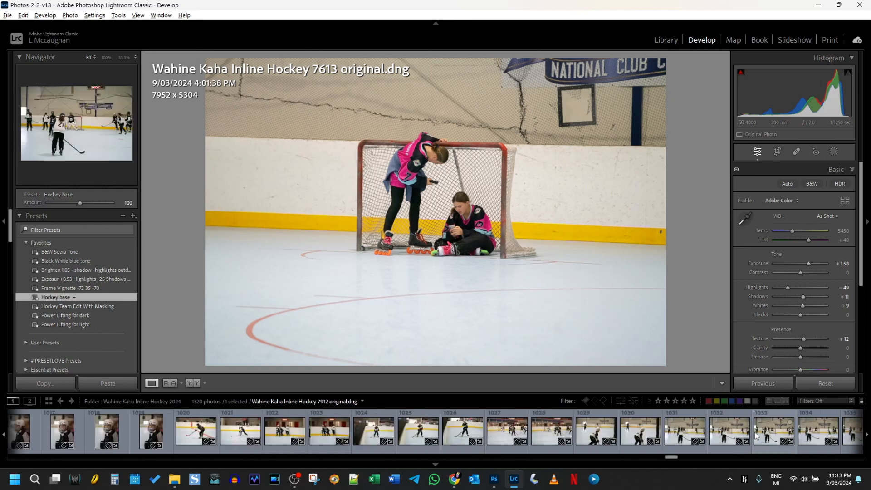
pyautogui.scroll(-10, 757, 437)
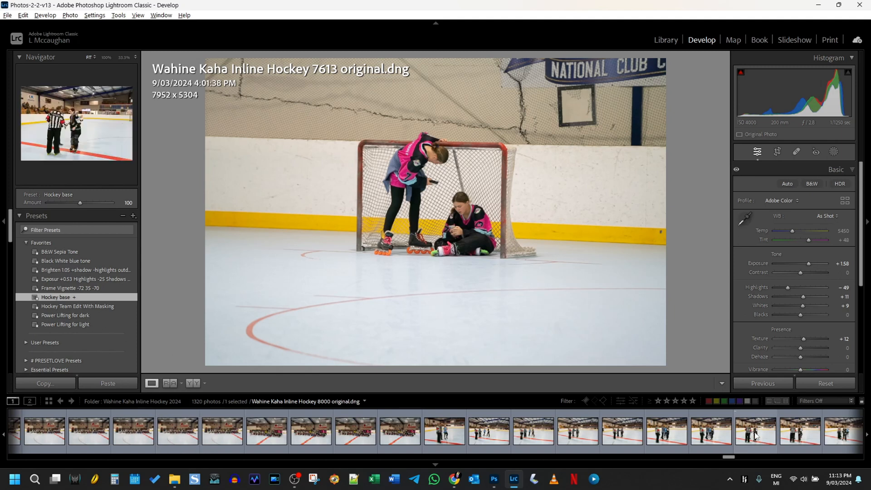
pyautogui.scroll(-10, 756, 437)
pyautogui.scroll(-5, 756, 437)
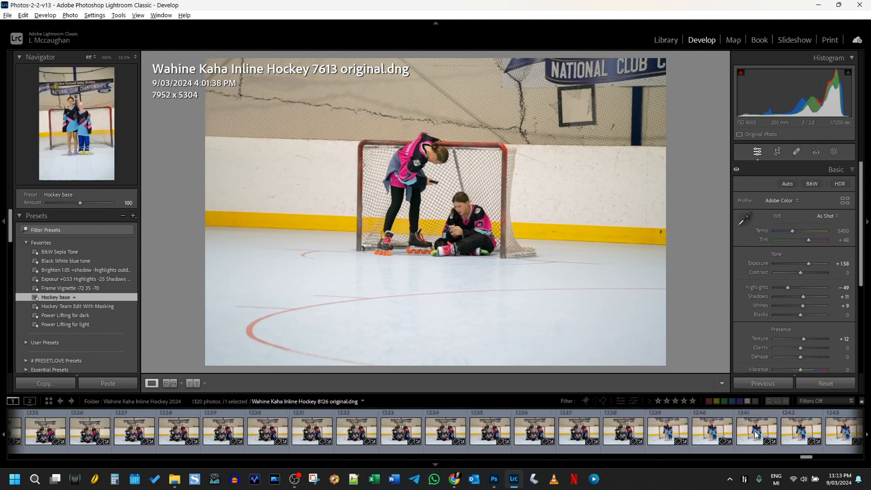
pyautogui.scroll(12, 757, 437)
pyautogui.scroll(15, 739, 427)
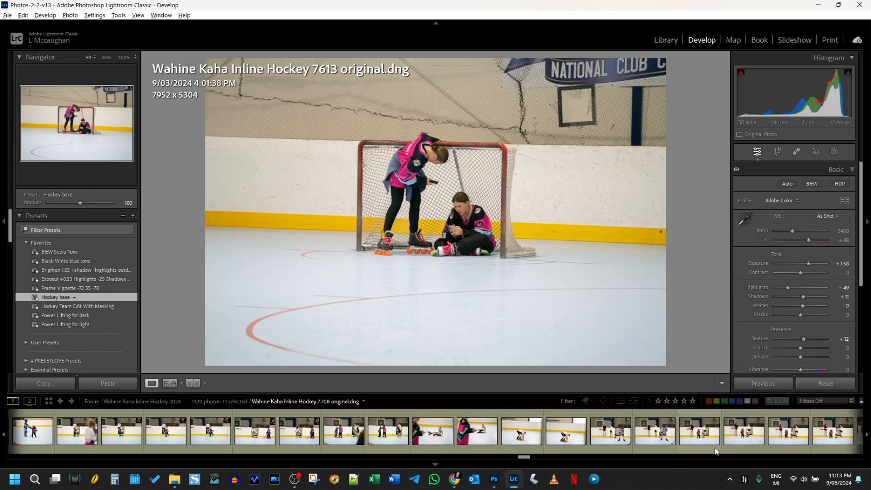
pyautogui.scroll(5, 716, 451)
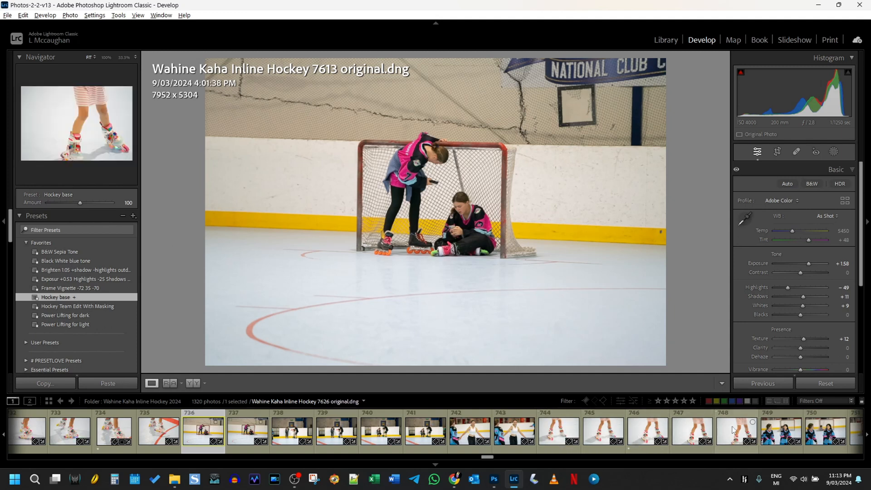
pyautogui.click(644, 440)
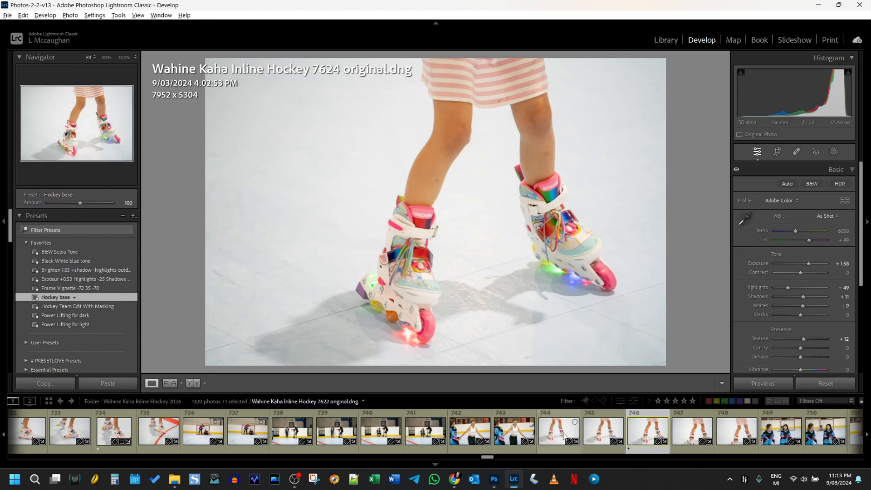
# Step: Look back through the earlier photos of the shoot and open the Wahine Kaha Inline Hockey collection in the Library
pyautogui.scroll(3, 154, 432)
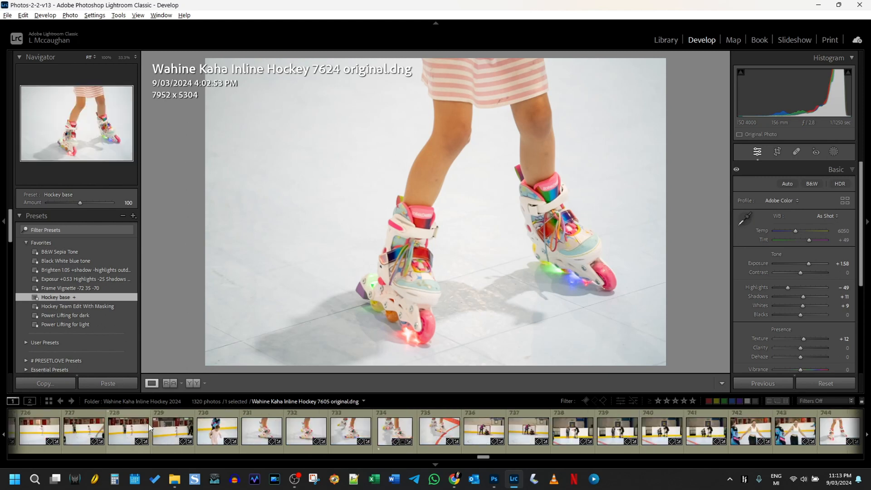
pyautogui.scroll(20, 154, 422)
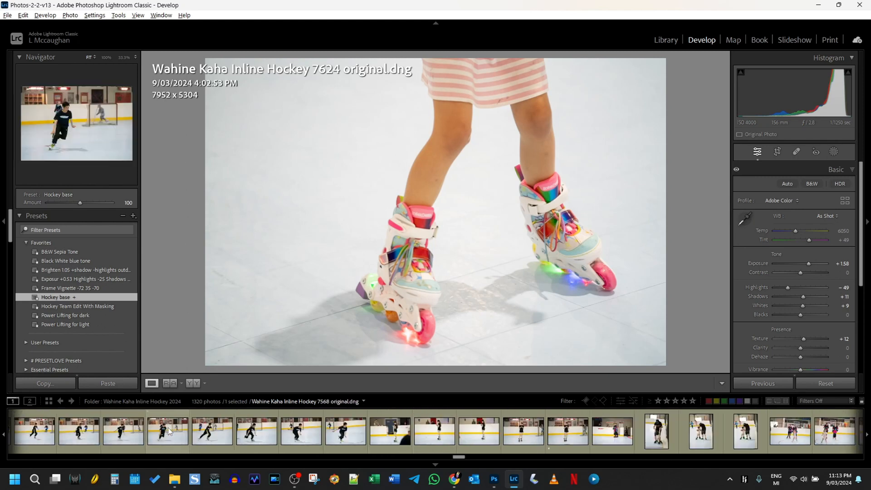
pyautogui.scroll(15, 177, 426)
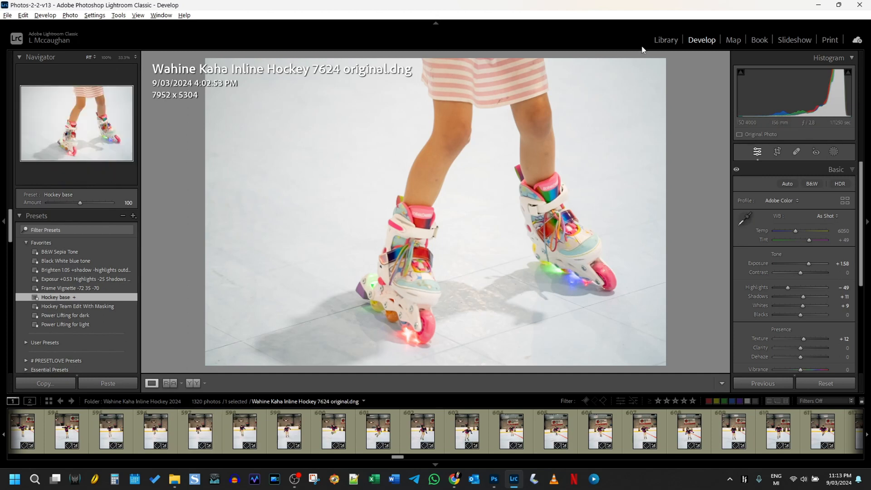
pyautogui.click(665, 40)
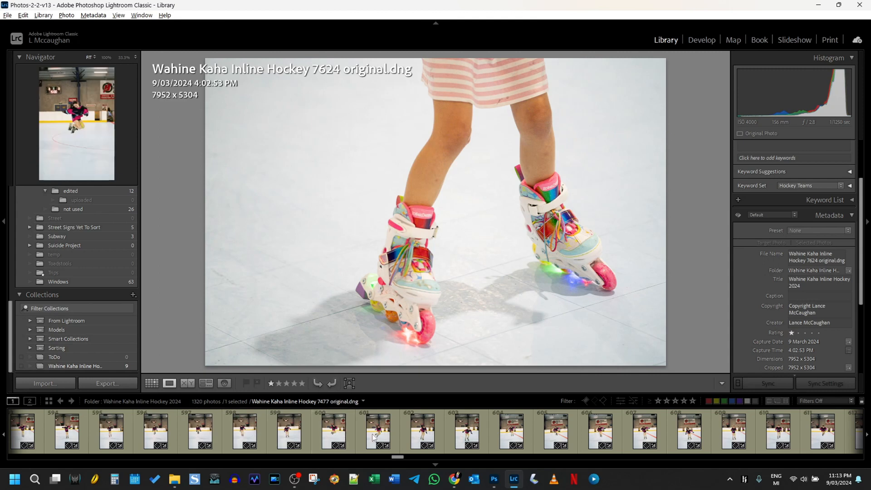
pyautogui.click(101, 366)
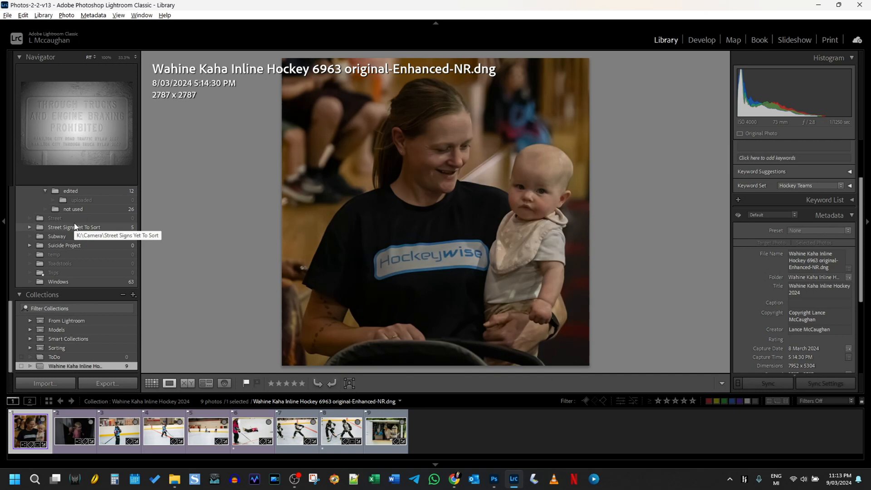
# Step: Return to the Wahine Kaha Inline Hockey 2024 folder under Sports and browse its photos from the first one onward
pyautogui.scroll(4, 75, 227)
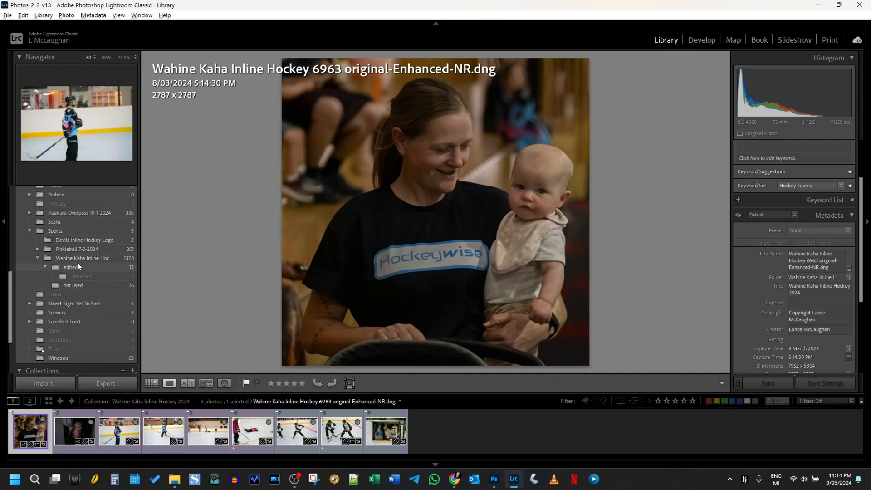
pyautogui.click(81, 257)
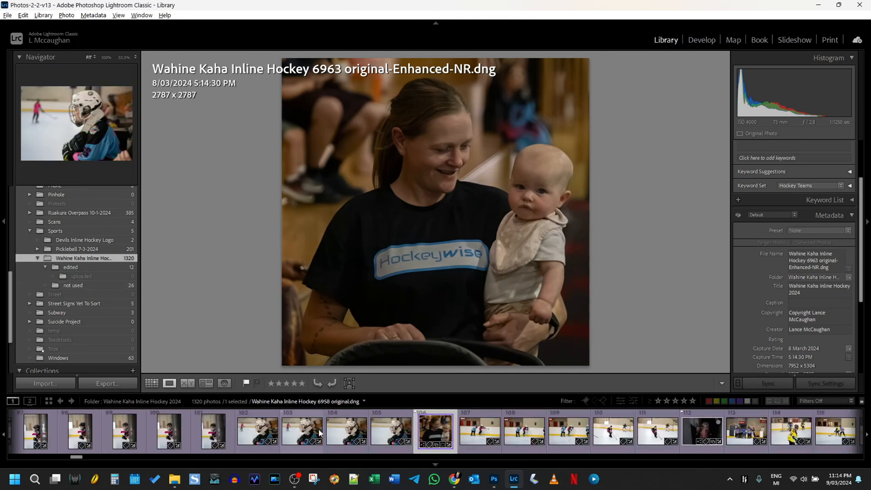
pyautogui.scroll(6, 325, 435)
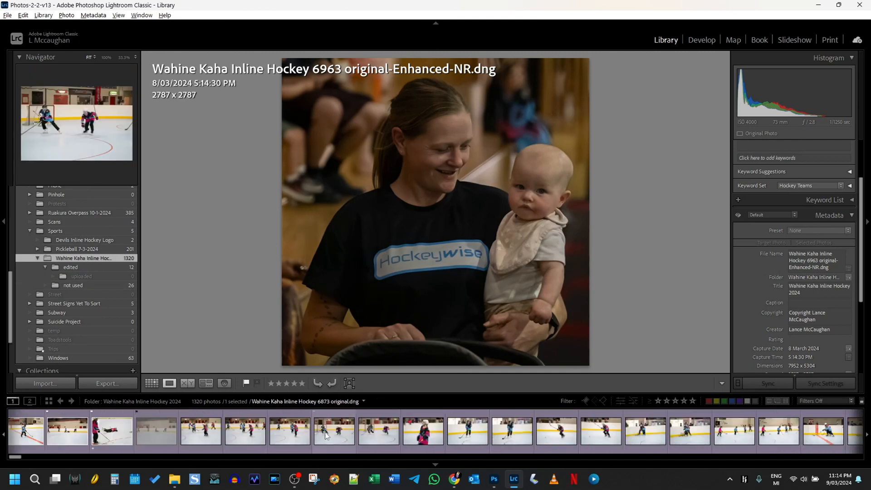
pyautogui.scroll(2, 319, 430)
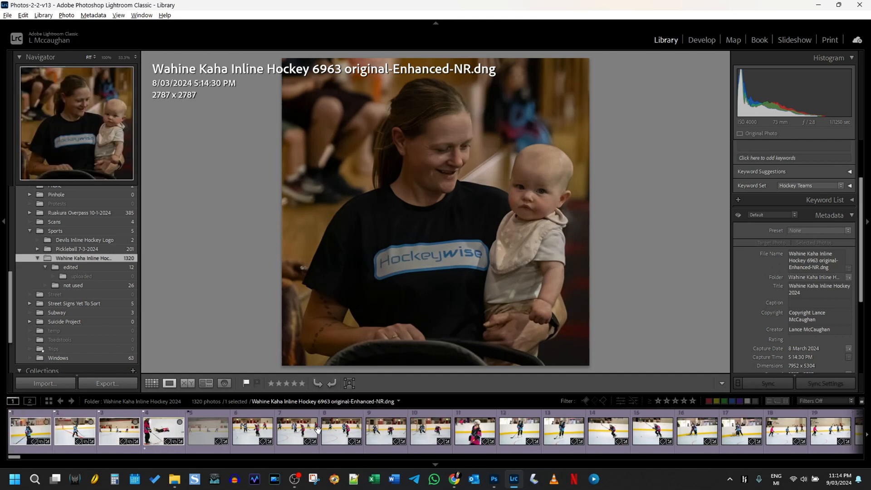
pyautogui.scroll(-10, 318, 431)
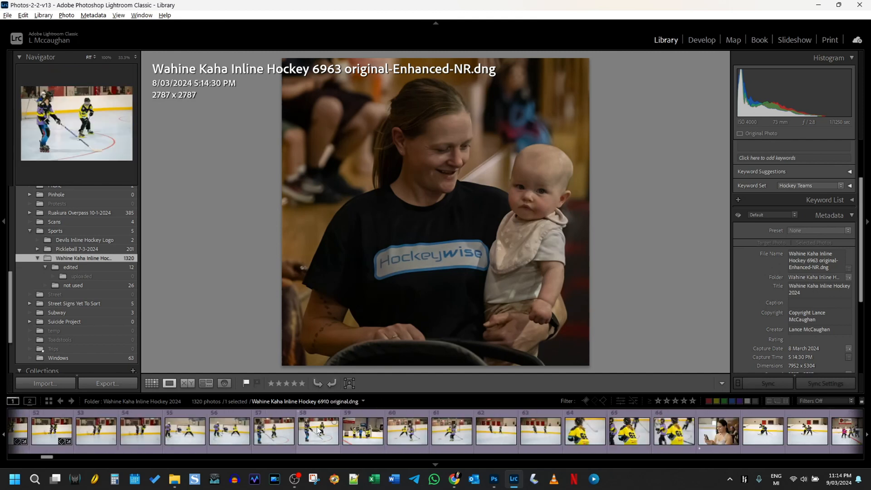
pyautogui.scroll(-4, 319, 431)
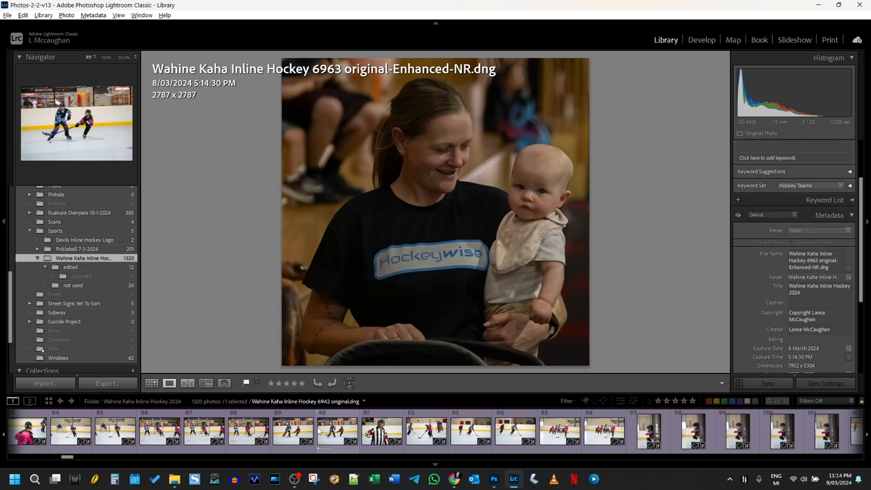
# Step: Compare the portrait shots 6952 to 6956 of the player leaning out beside the rink post
pyautogui.scroll(-2, 319, 432)
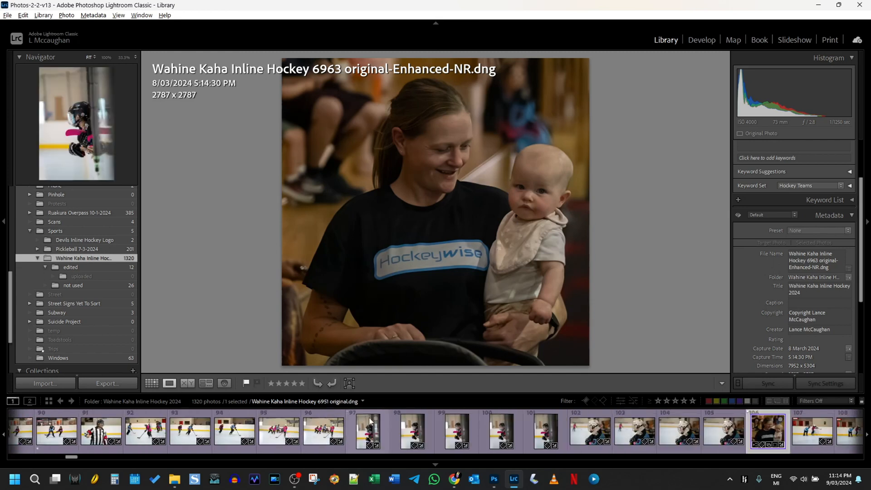
pyautogui.click(501, 435)
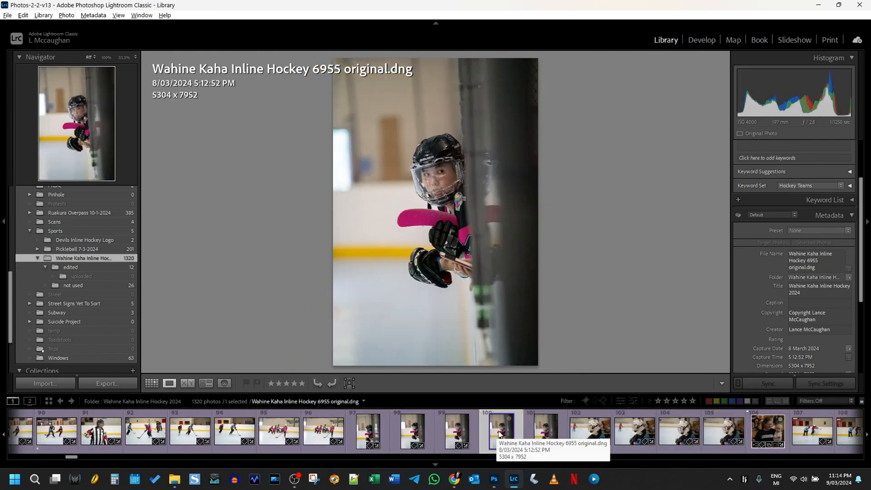
pyautogui.click(546, 436)
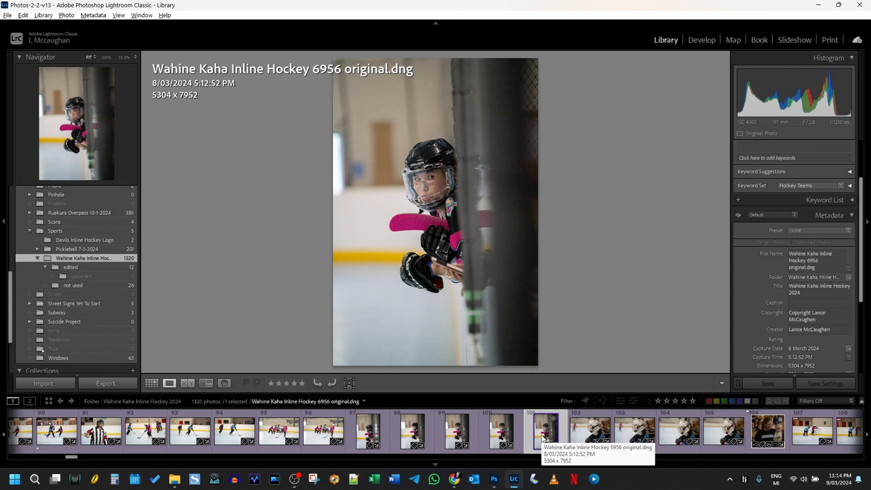
pyautogui.click(505, 435)
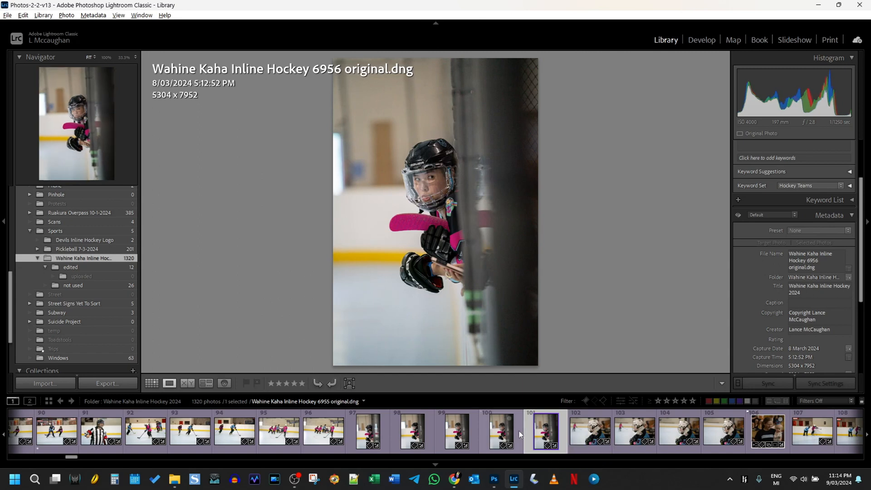
pyautogui.click(467, 429)
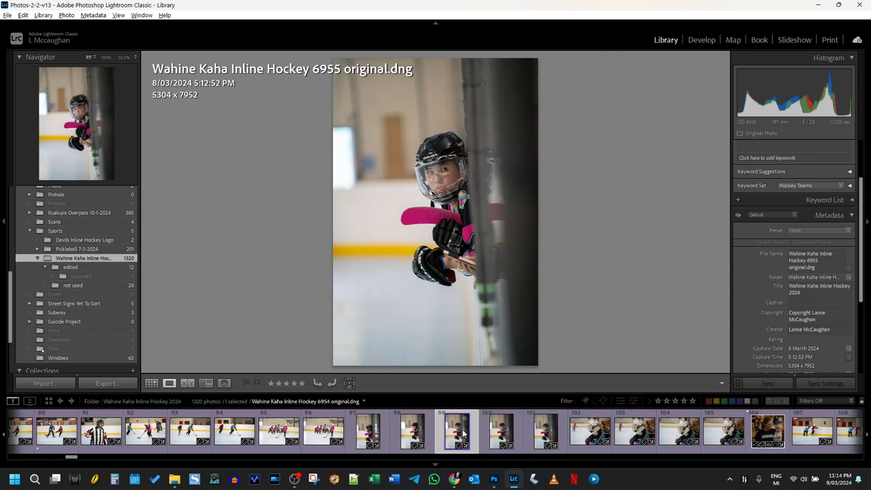
pyautogui.click(416, 434)
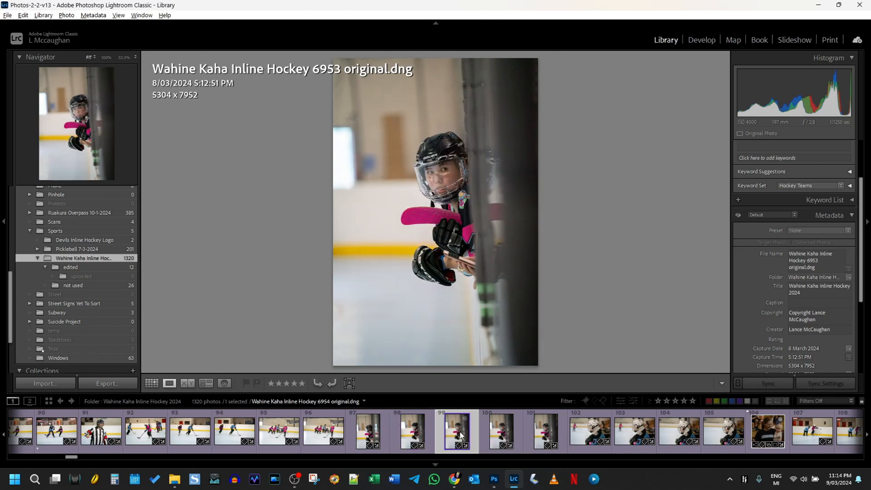
pyautogui.click(502, 432)
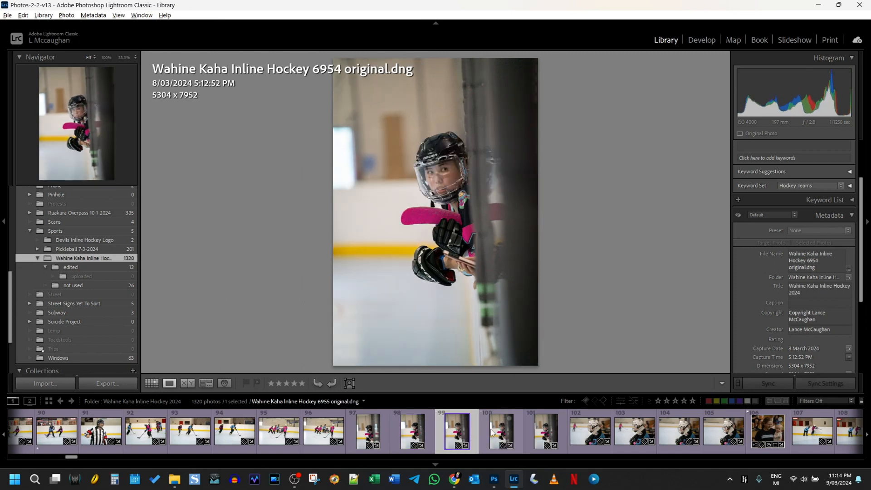
pyautogui.click(544, 433)
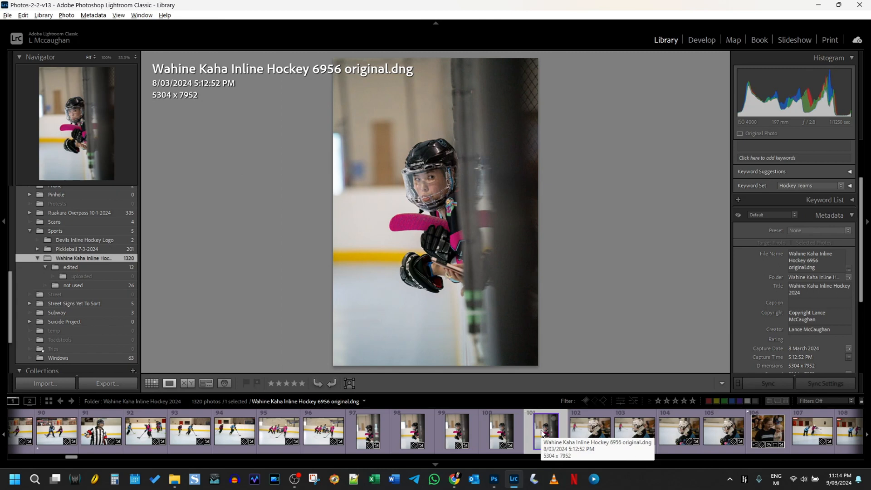
pyautogui.click(371, 434)
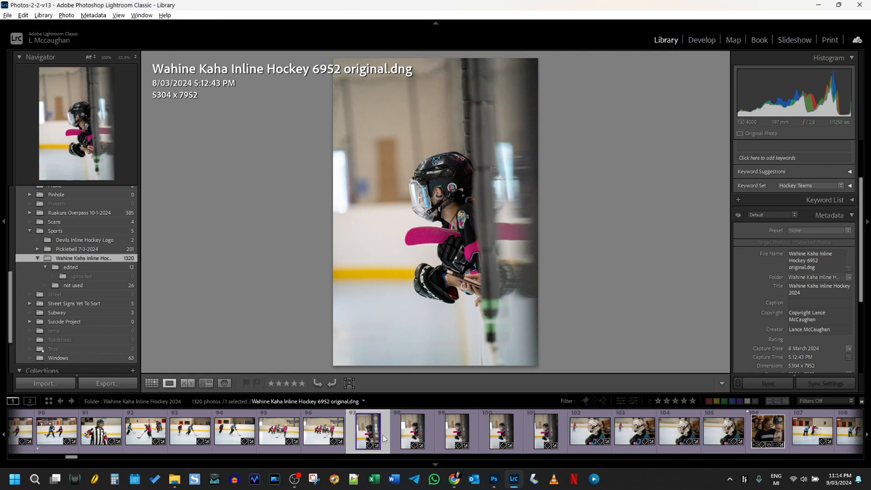
# Step: Compare the rink-post portraits again and set photos 6953, 6954 and 6956 as rejected
pyautogui.click(413, 434)
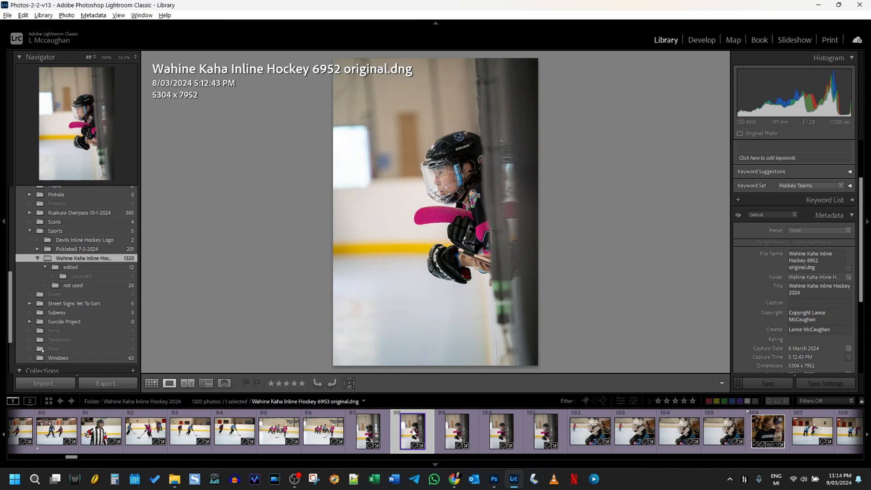
pyautogui.press('x')
pyautogui.click(453, 431)
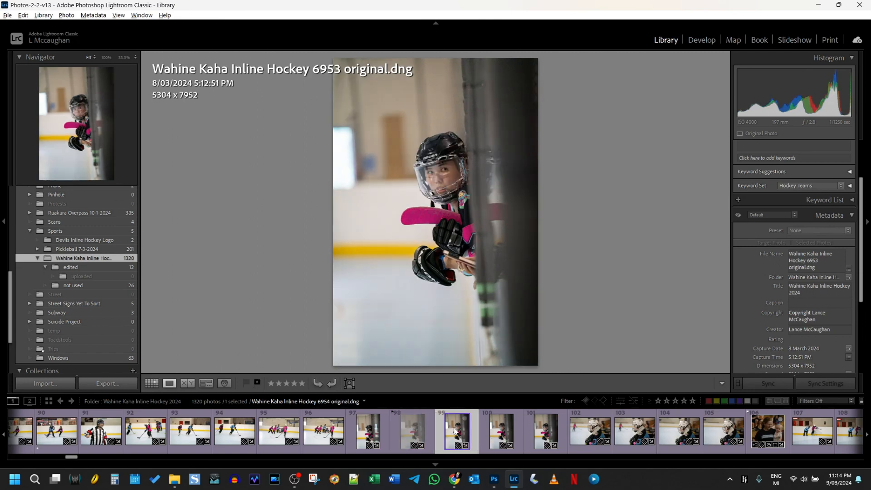
pyautogui.click(502, 435)
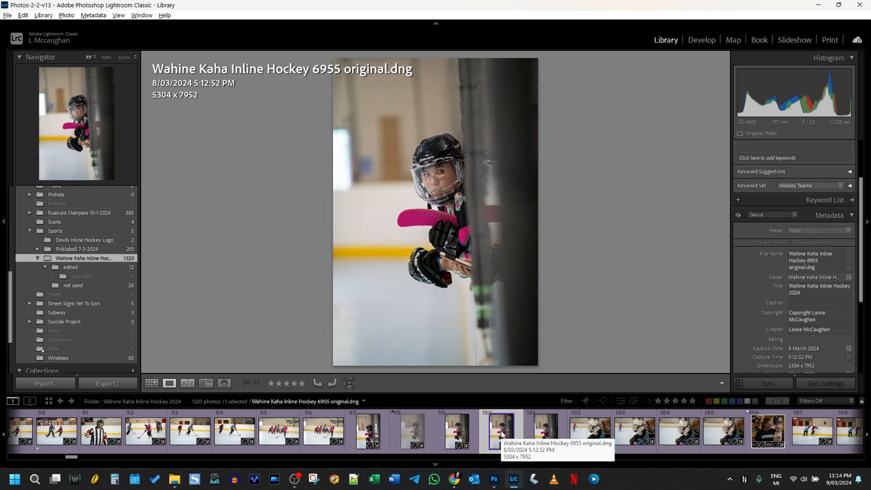
pyautogui.click(458, 433)
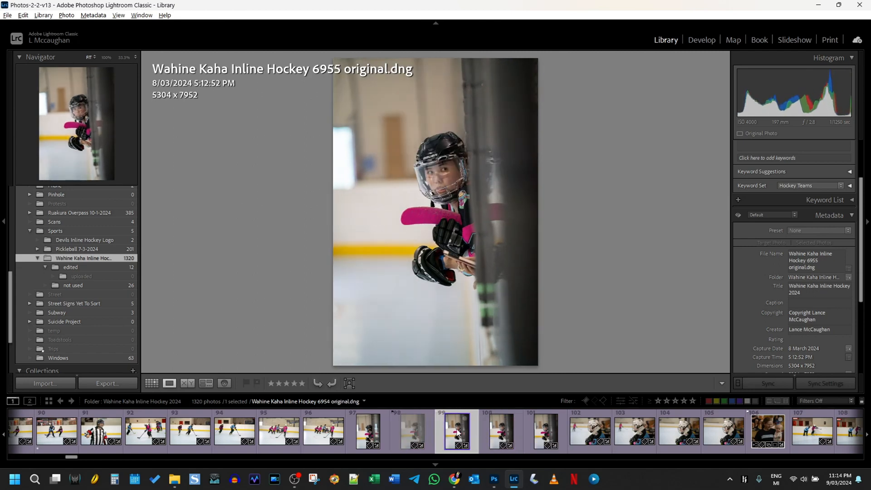
pyautogui.click(503, 432)
pyautogui.click(459, 432)
pyautogui.press('x')
pyautogui.click(536, 431)
pyautogui.press('x')
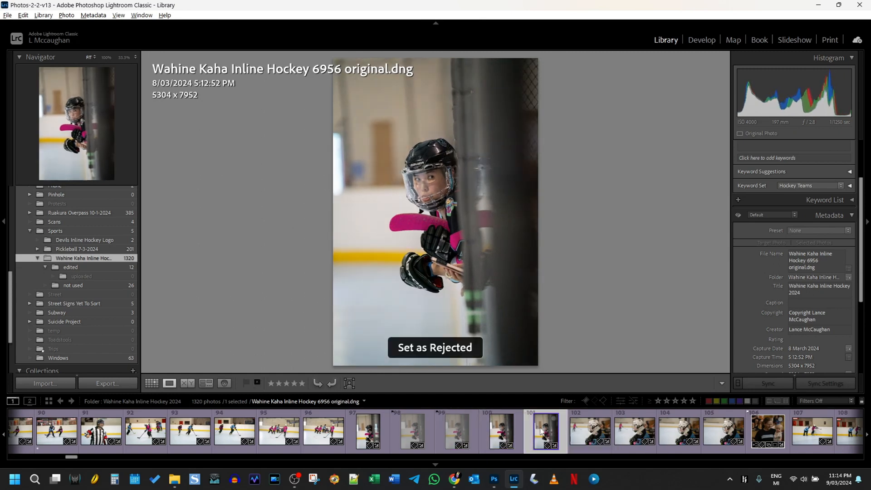
# Step: Add portraits 6955 and 6952 to the target collection and flag both as picks
pyautogui.click(502, 438)
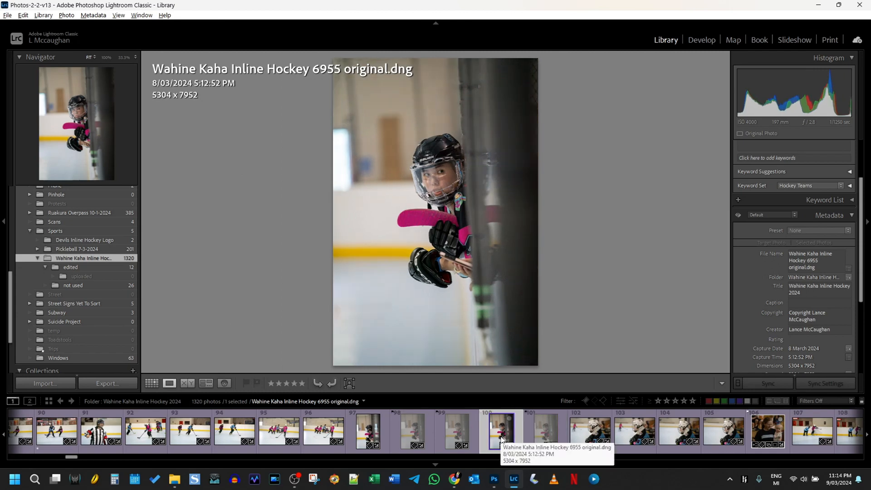
pyautogui.press('b')
pyautogui.press('p')
pyautogui.click(368, 432)
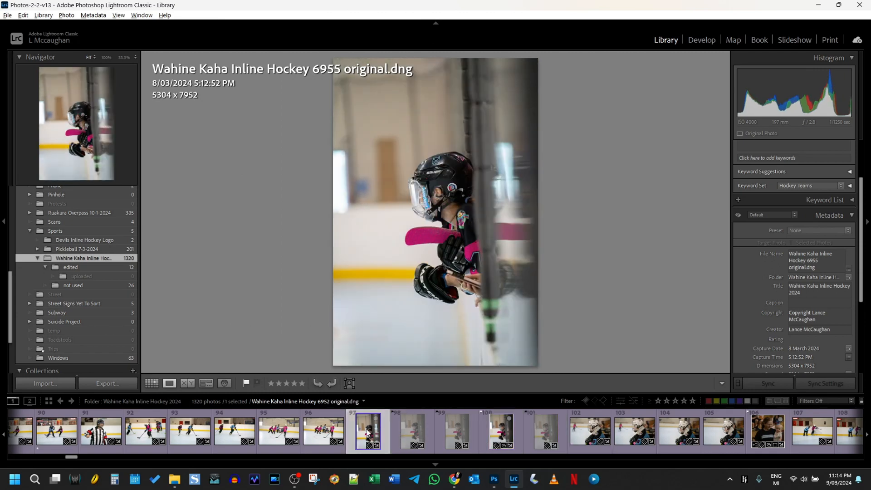
pyautogui.press('b')
pyautogui.press('p')
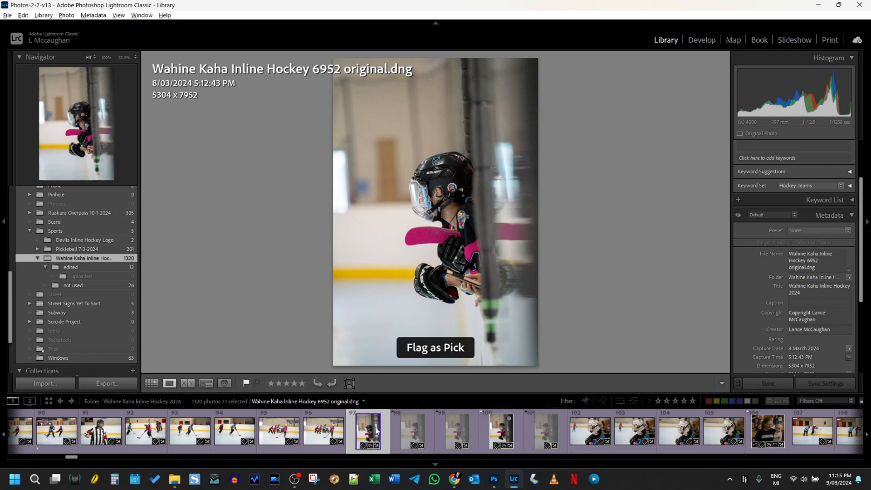
# Step: Move the three rejected portraits 6953, 6954 and 6956 together into the not used folder
pyautogui.click(418, 432)
pyautogui.keyDown('ctrl'); pyautogui.click(458, 432); pyautogui.keyUp('ctrl')
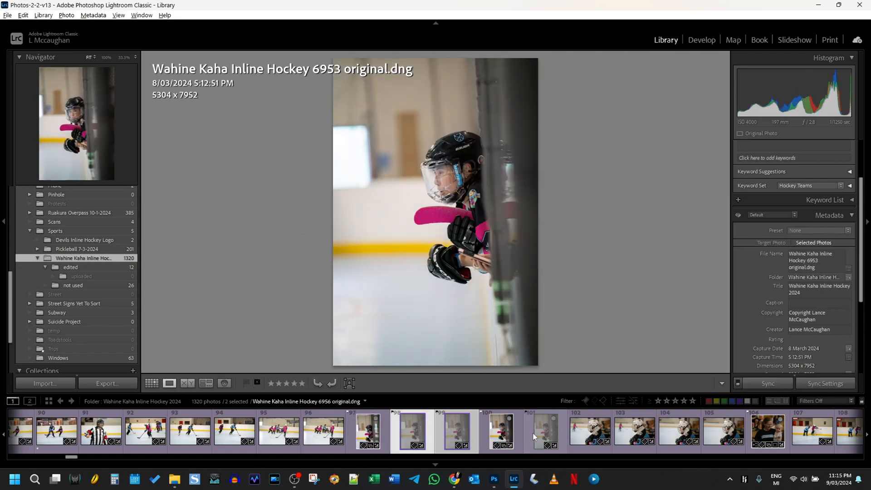
pyautogui.keyDown('ctrl'); pyautogui.click(536, 437); pyautogui.keyUp('ctrl')
pyautogui.moveTo(537, 436); pyautogui.dragTo(83, 286)
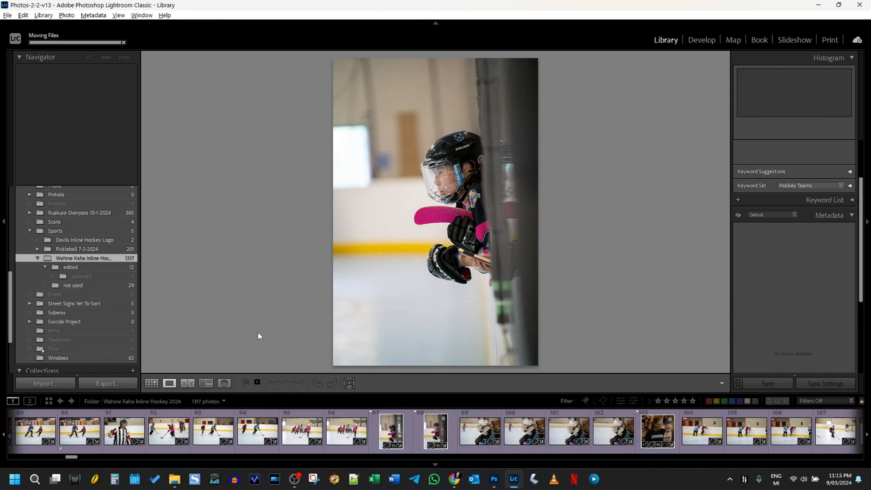
# Step: Browse ahead through the shoot to the upright team bench photos and examine 7121 and 7122
pyautogui.scroll(-10, 605, 443)
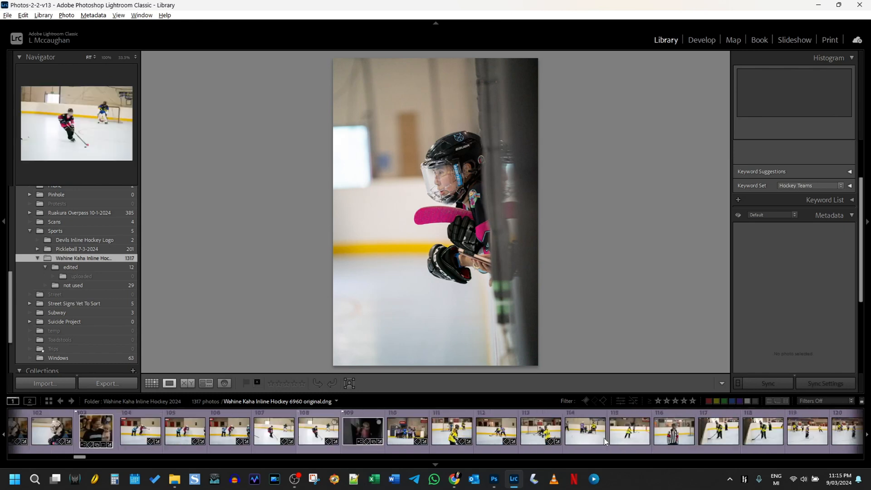
pyautogui.scroll(-7, 599, 444)
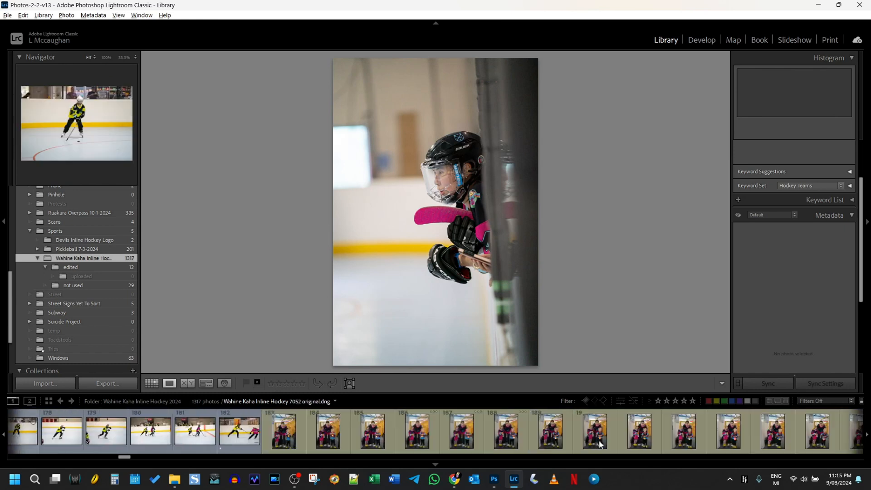
pyautogui.scroll(-7, 600, 444)
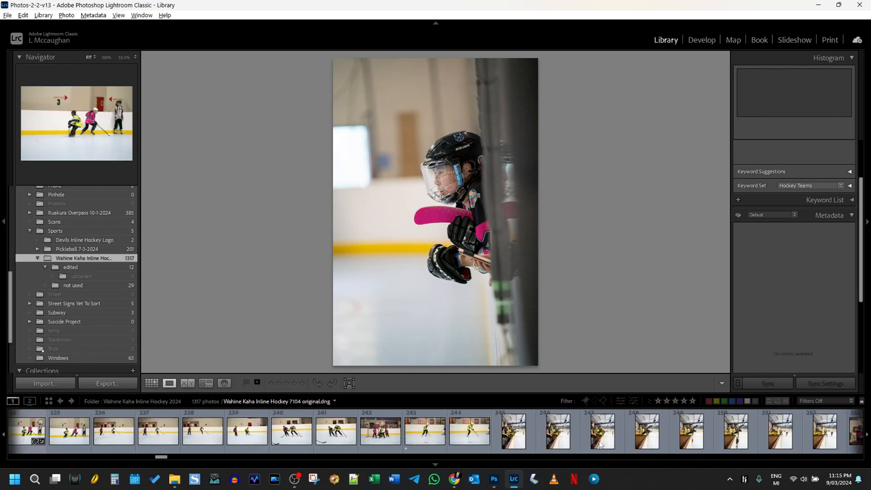
pyautogui.scroll(4, 600, 444)
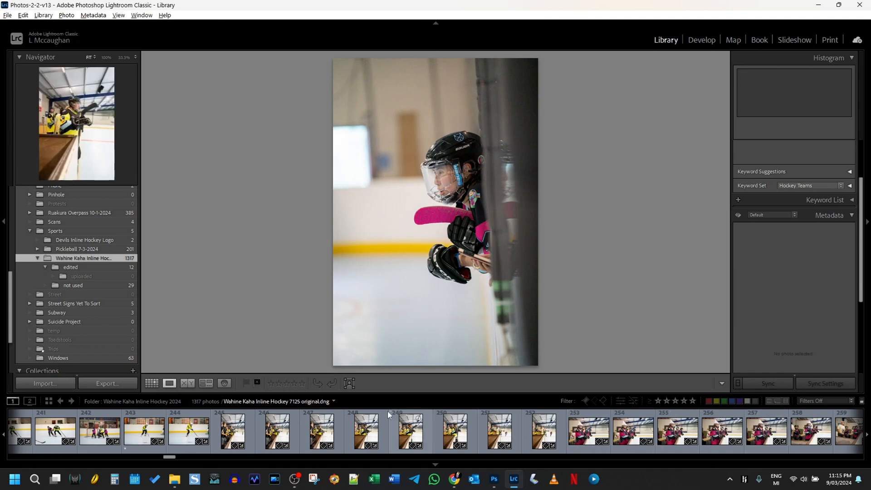
pyautogui.click(234, 432)
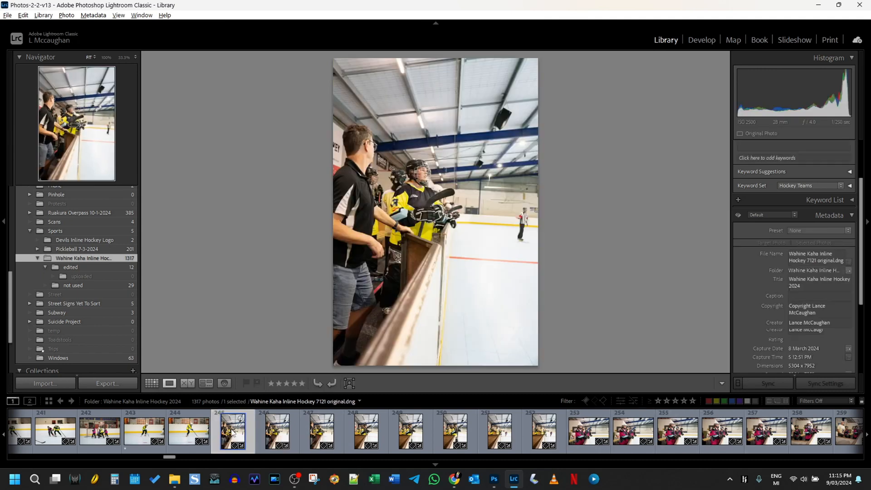
pyautogui.click(275, 432)
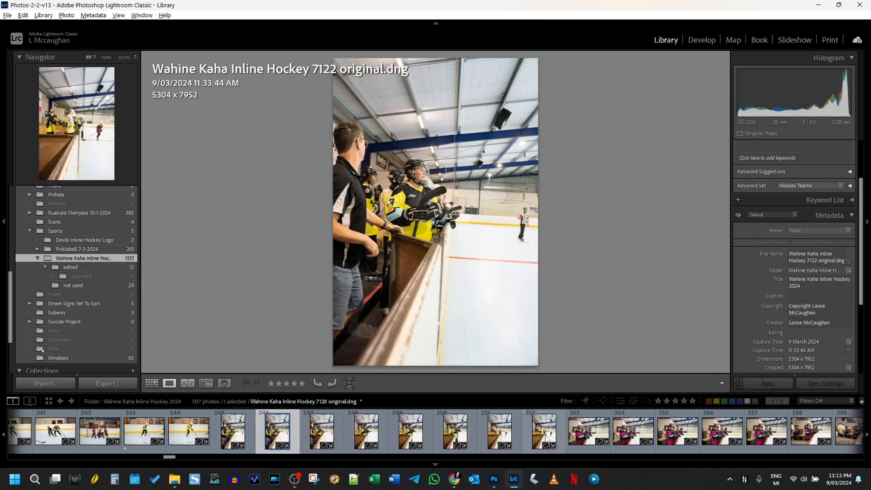
# Step: Check the player's face in bench photo 7128 at 100%, and reject the photo into the not used folder
pyautogui.click(530, 438)
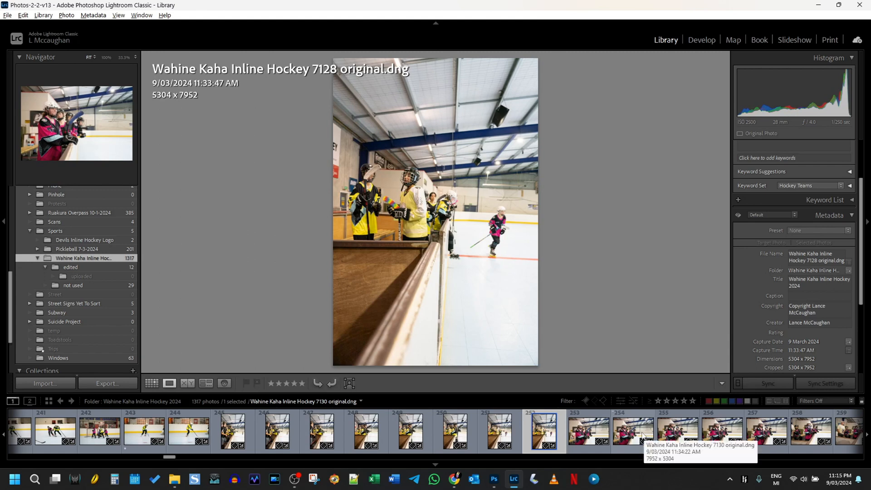
pyautogui.click(410, 179)
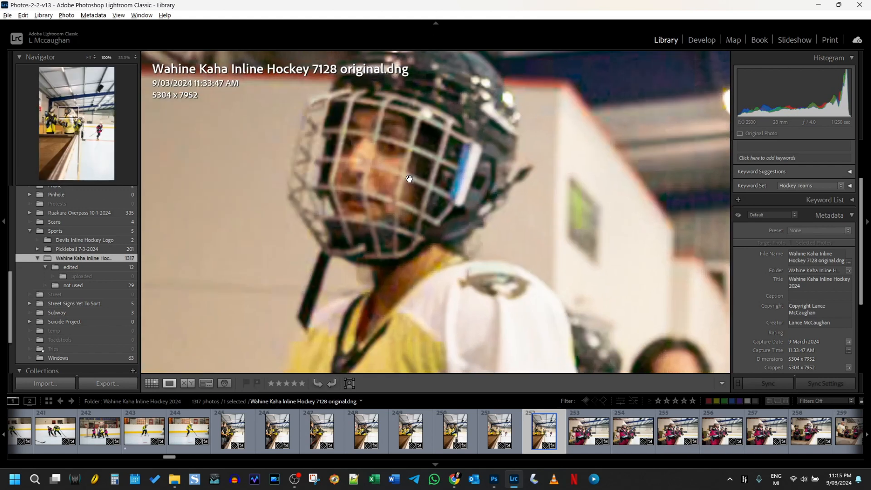
pyautogui.click(410, 179)
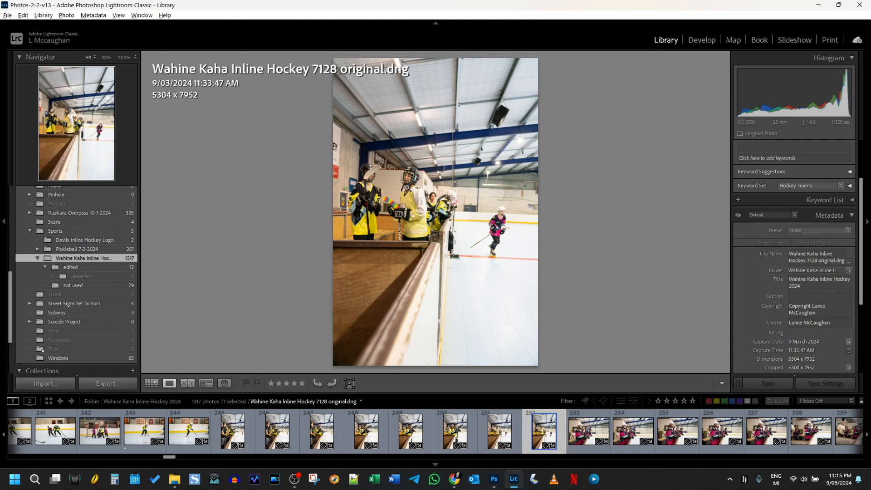
pyautogui.press('x')
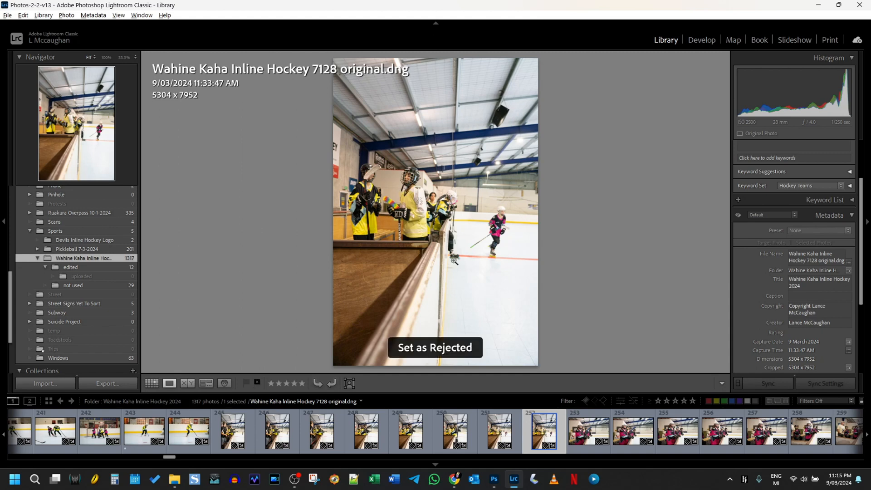
pyautogui.moveTo(538, 426); pyautogui.dragTo(73, 285)
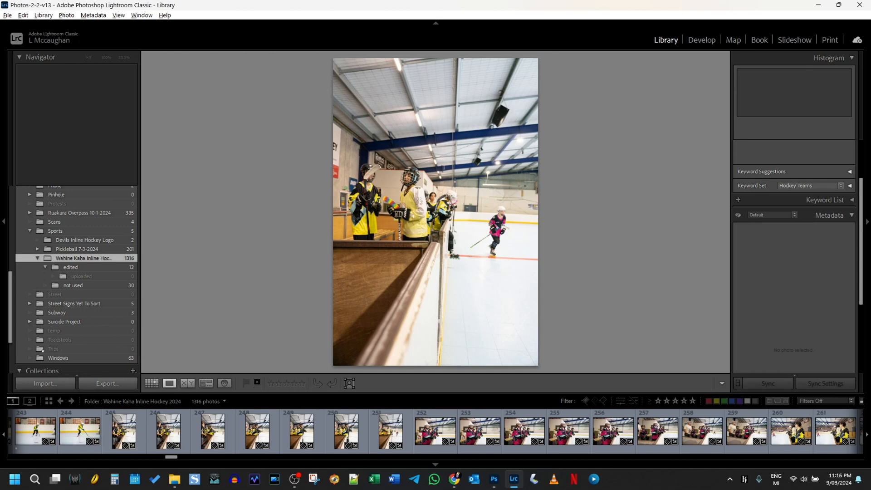
# Step: Look back at the family portraits and browse onward to examine photo 7257 of the smiling player holding a pink stick
pyautogui.scroll(3, 381, 438)
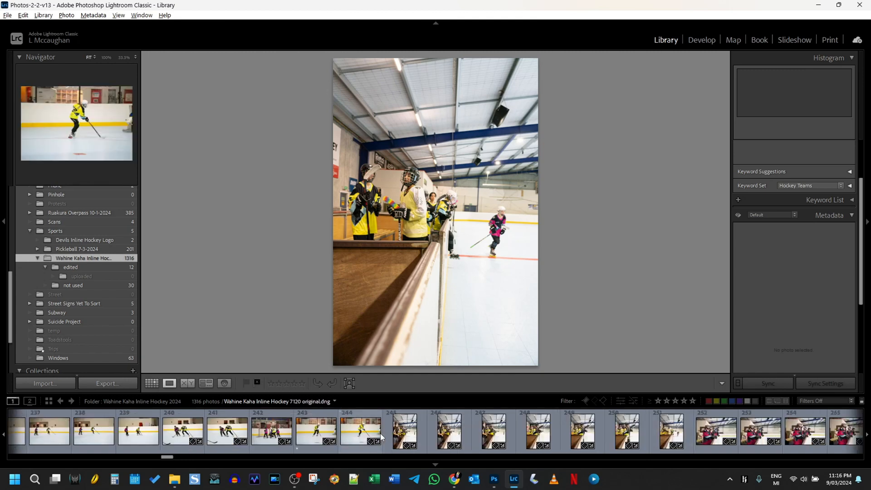
pyautogui.scroll(-3, 382, 438)
pyautogui.scroll(20, 386, 435)
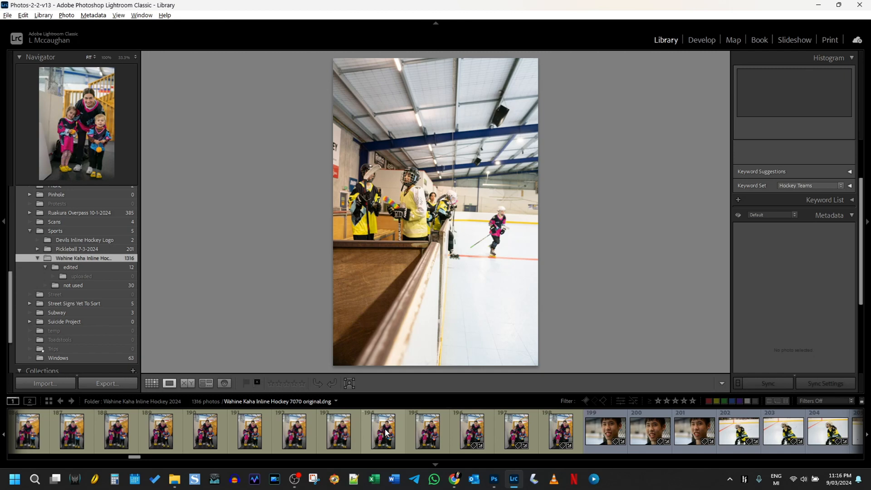
pyautogui.scroll(-20, 386, 433)
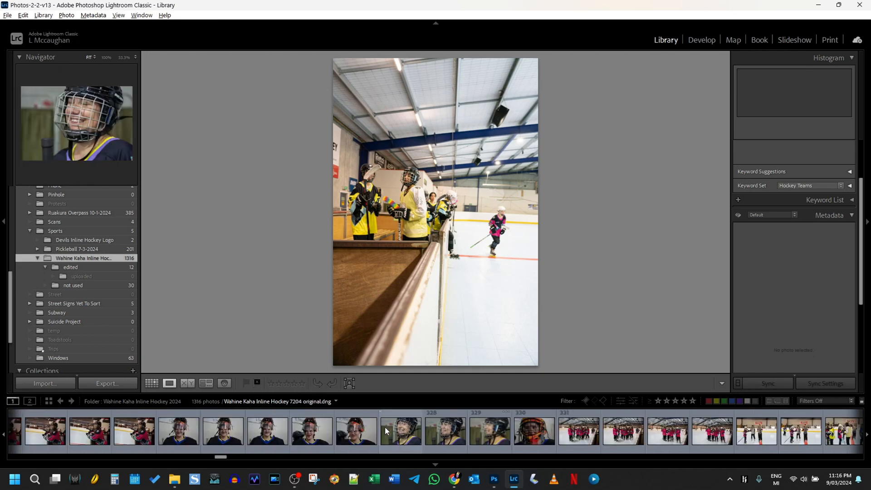
pyautogui.scroll(-10, 385, 431)
pyautogui.scroll(-10, 385, 431)
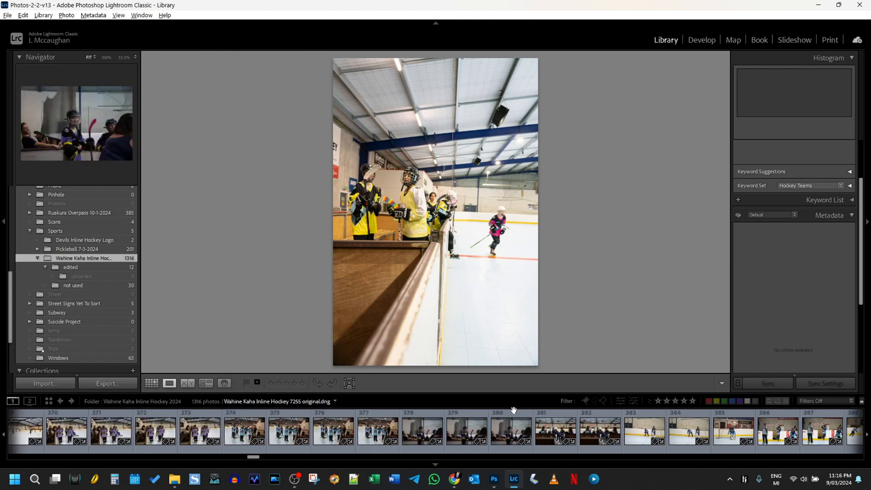
pyautogui.click(504, 445)
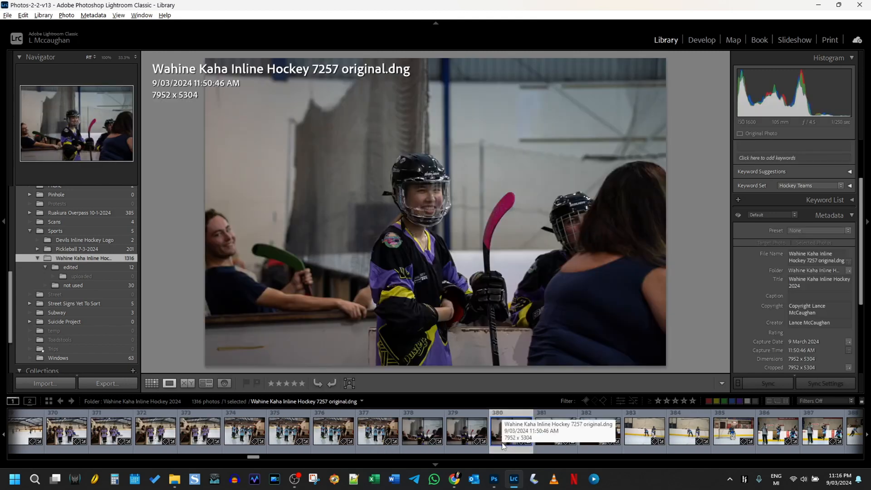
# Step: Compare the three similar shots 7255, 7256 and 7257 of the smiling player with the pink stick
pyautogui.click(472, 440)
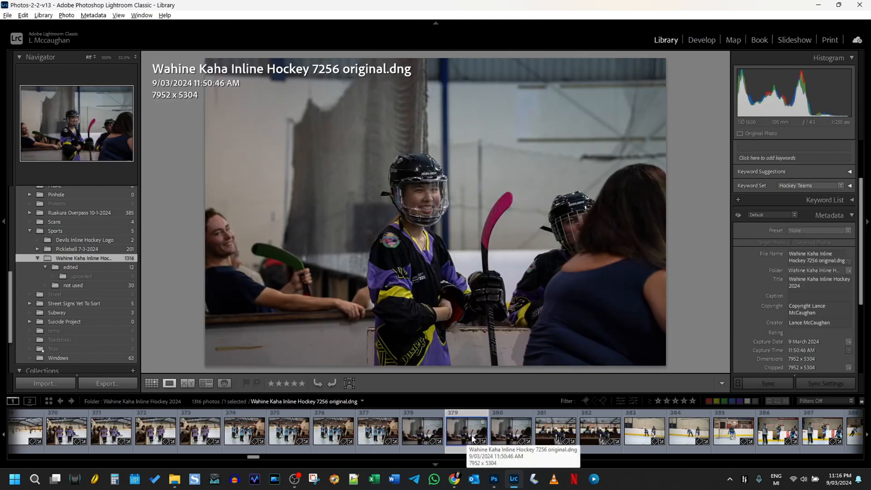
pyautogui.click(430, 435)
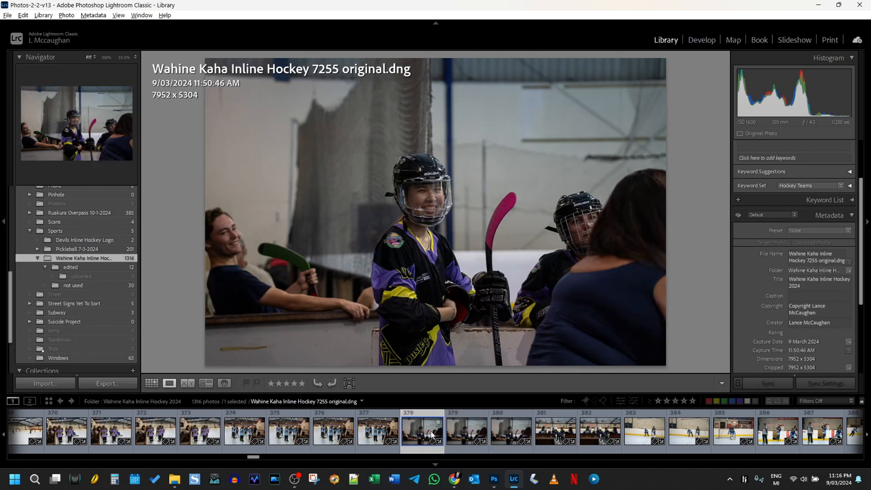
pyautogui.click(476, 432)
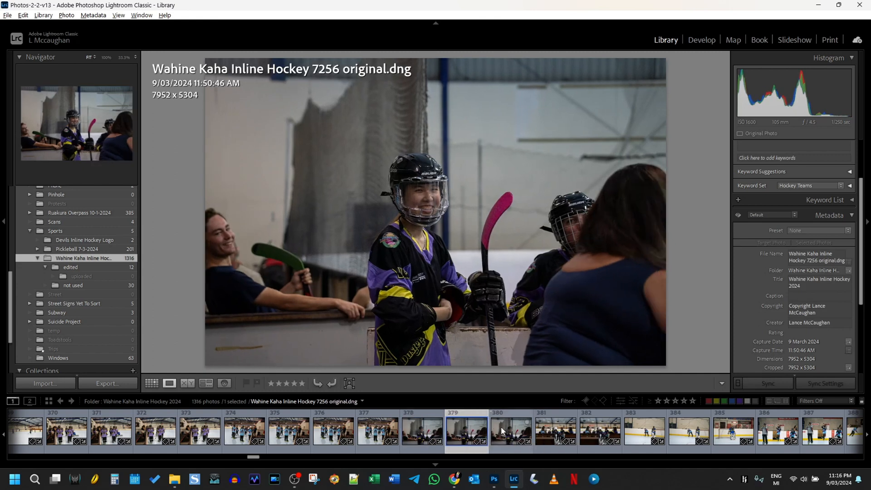
pyautogui.click(501, 426)
pyautogui.click(467, 432)
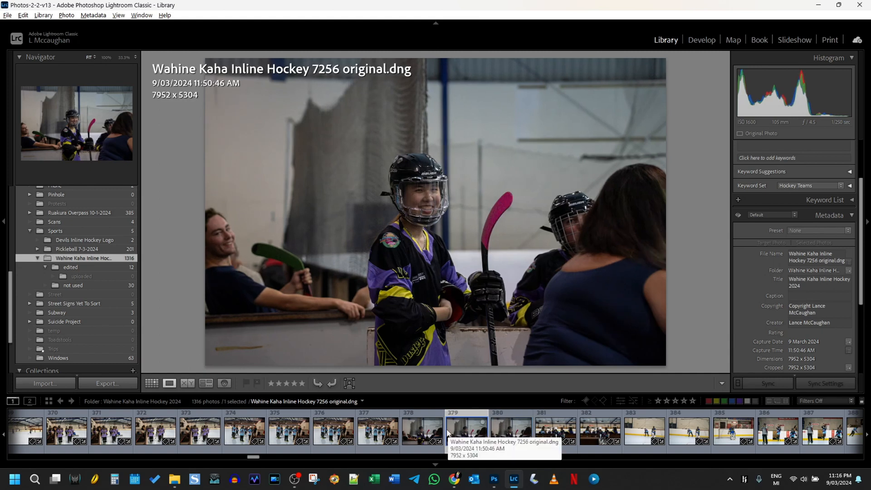
pyautogui.click(419, 431)
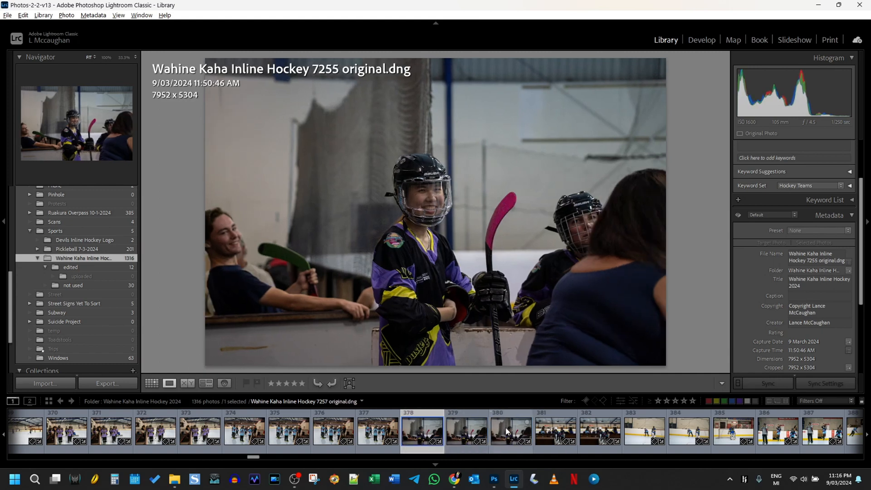
pyautogui.click(511, 432)
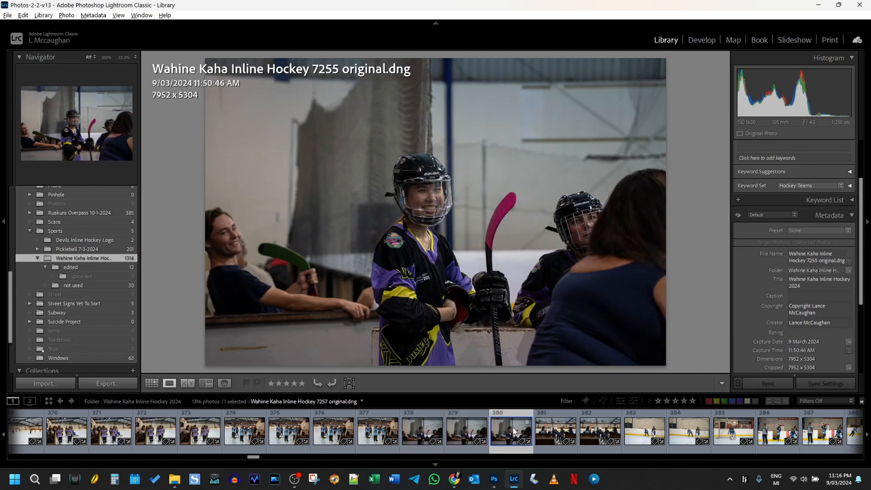
pyautogui.click(468, 428)
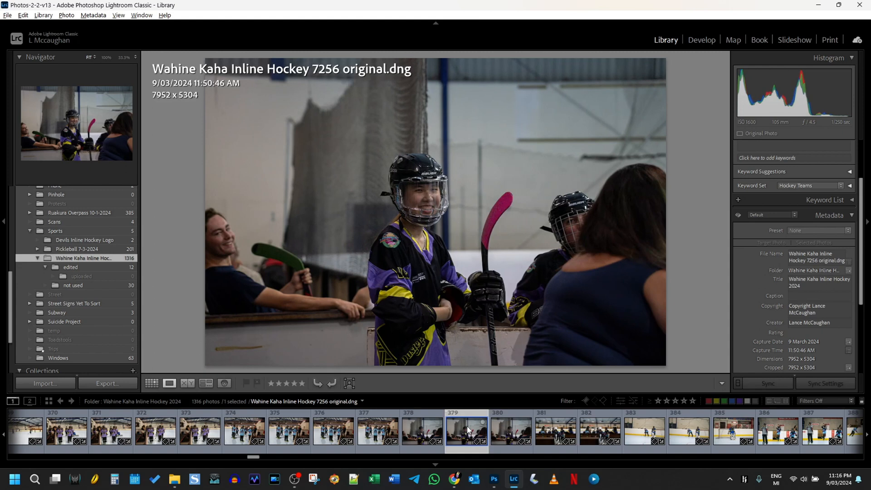
pyautogui.click(422, 430)
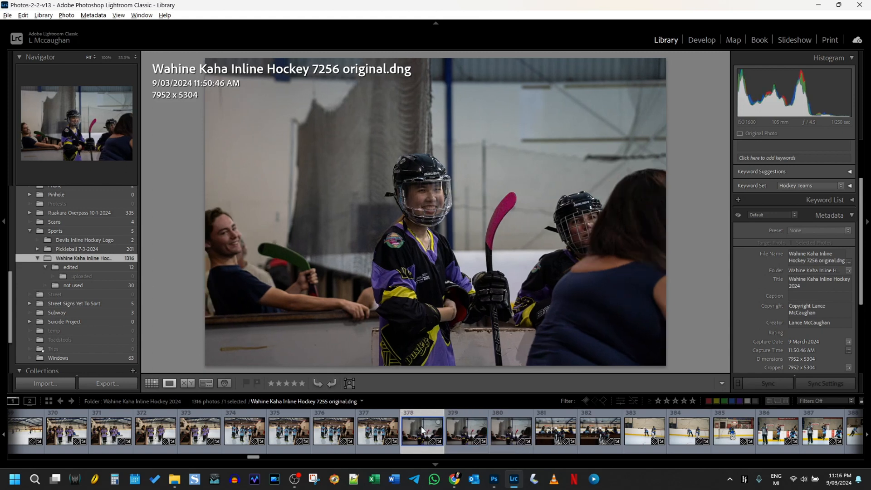
# Step: Reject photos 7255 and 7257, and add photo 7256 to the target collection and flag it as a pick
pyautogui.press('x')
pyautogui.click(509, 435)
pyautogui.press('x')
pyautogui.click(458, 437)
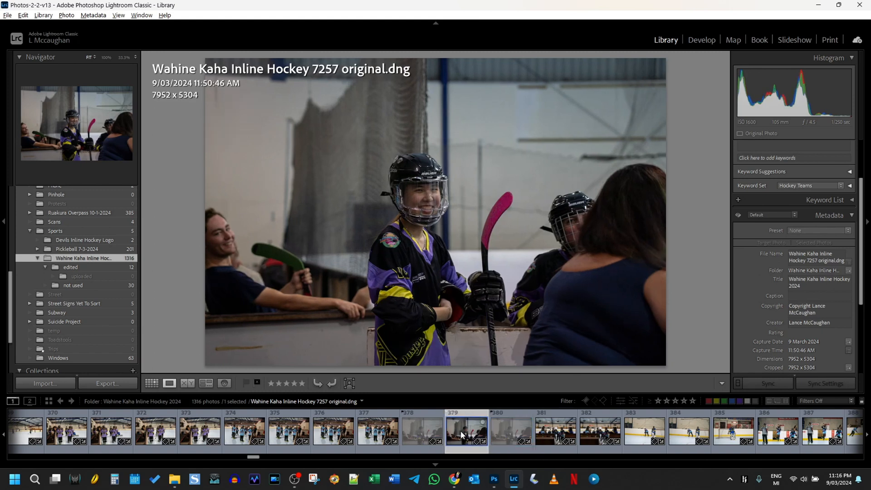
pyautogui.press('b')
pyautogui.press('p')
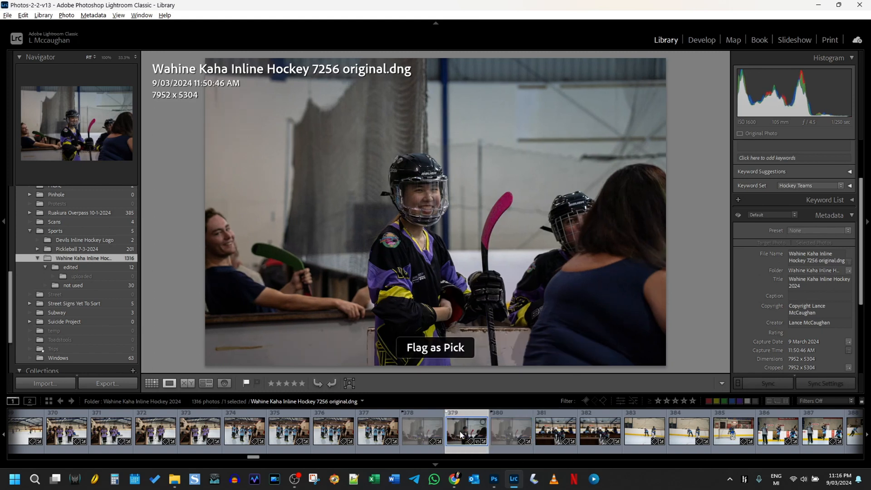
# Step: Move the two rejected photos 7255 and 7257 together into the not used folder and return to 7256
pyautogui.click(437, 432)
pyautogui.keyDown('ctrl'); pyautogui.click(501, 435); pyautogui.keyUp('ctrl')
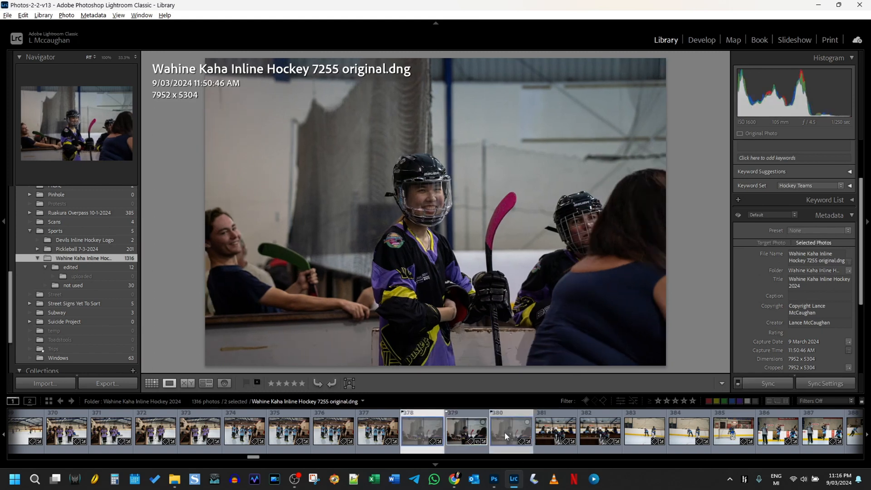
pyautogui.moveTo(501, 435); pyautogui.dragTo(107, 285)
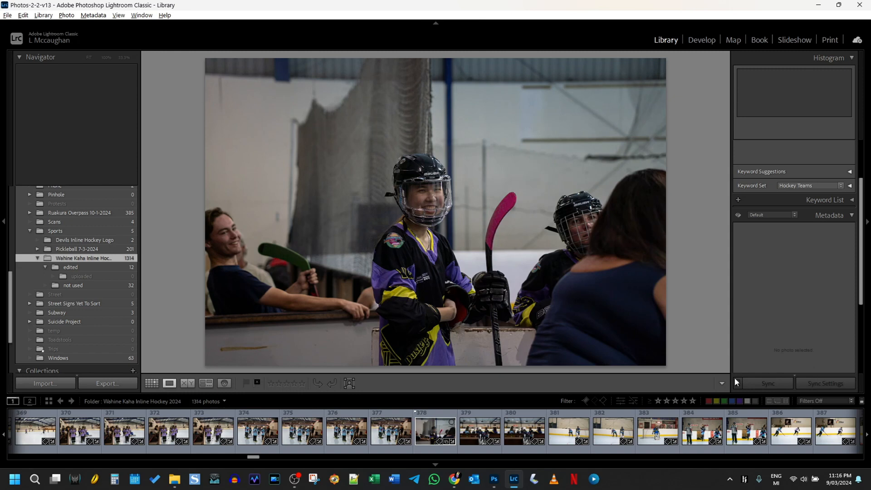
pyautogui.click(445, 433)
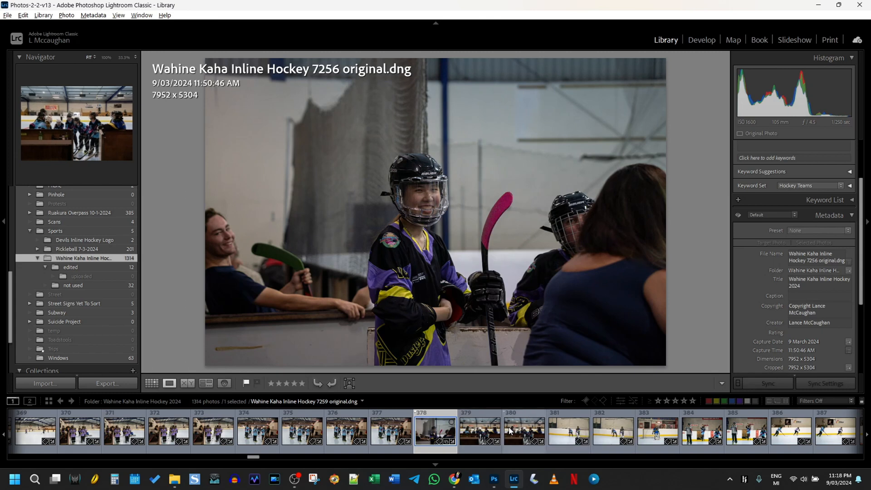
# Step: Browse onward to the children's game and examine photos 7316, 7314 and 7315
pyautogui.scroll(-10, 546, 432)
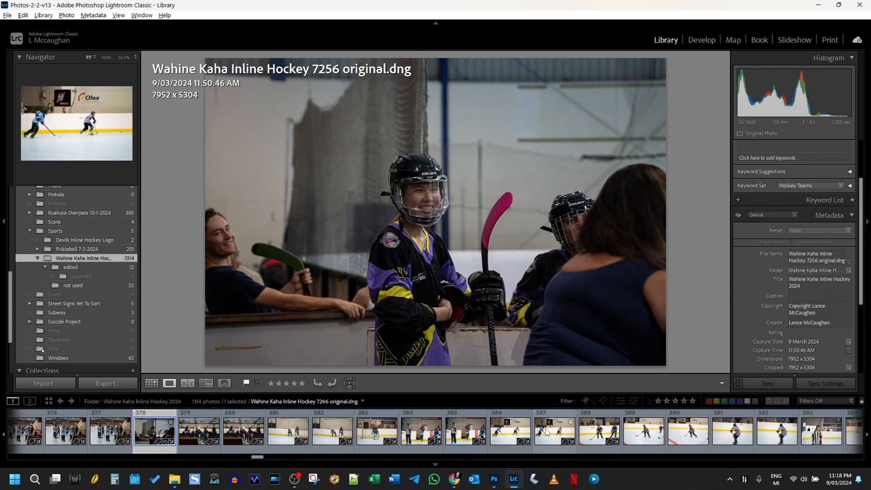
pyautogui.scroll(-2, 548, 435)
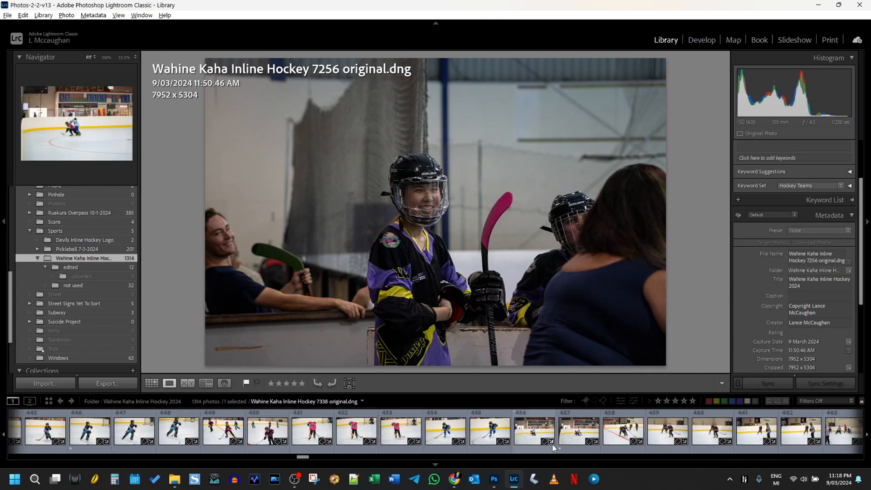
pyautogui.scroll(5, 553, 448)
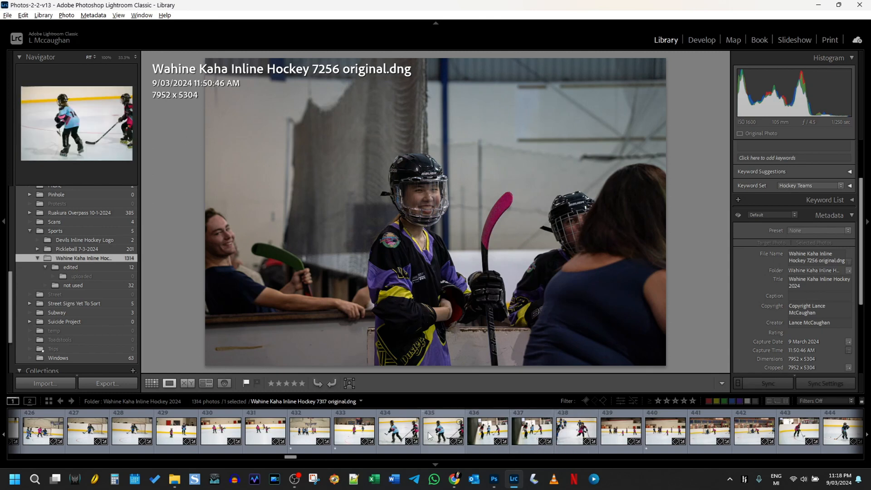
pyautogui.click(400, 430)
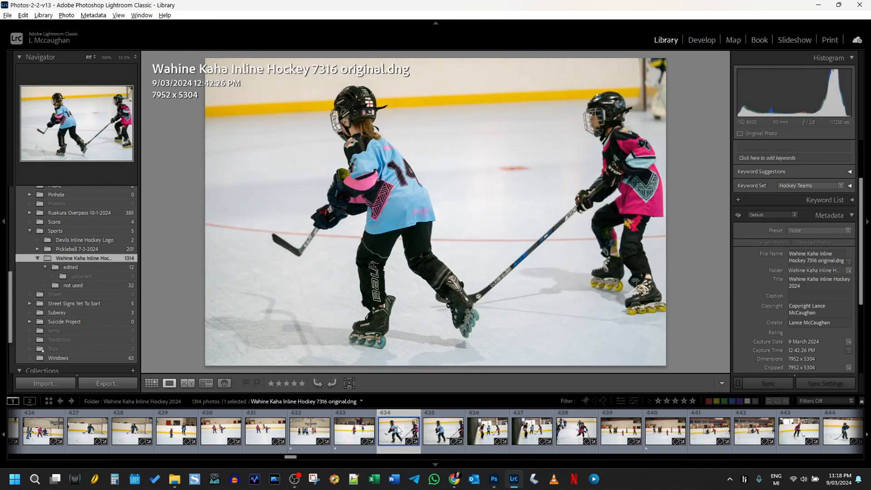
pyautogui.click(312, 434)
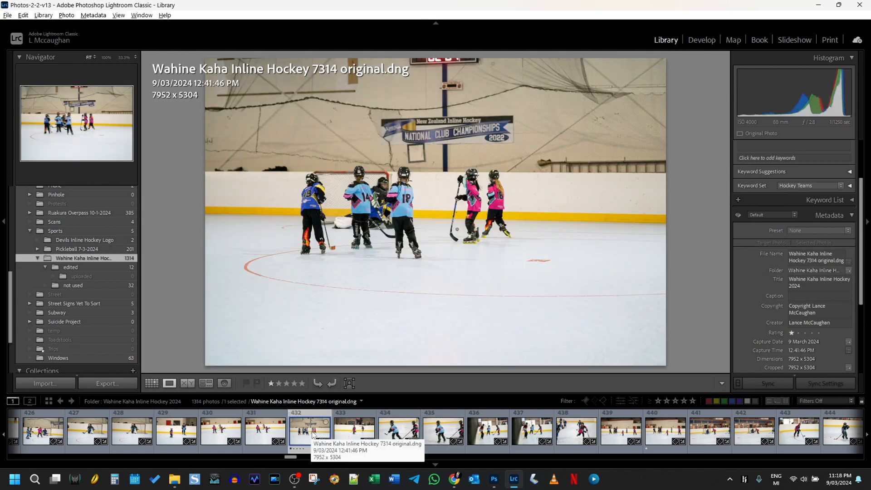
pyautogui.press('Right')
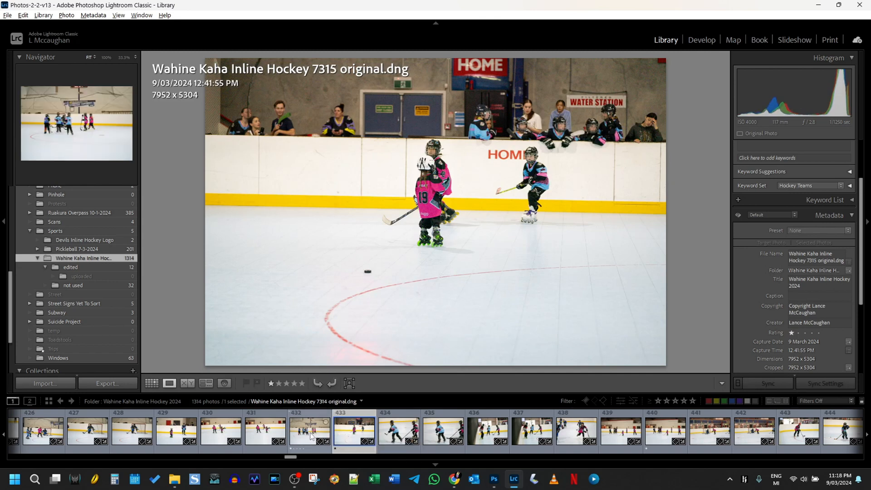
pyautogui.click(311, 435)
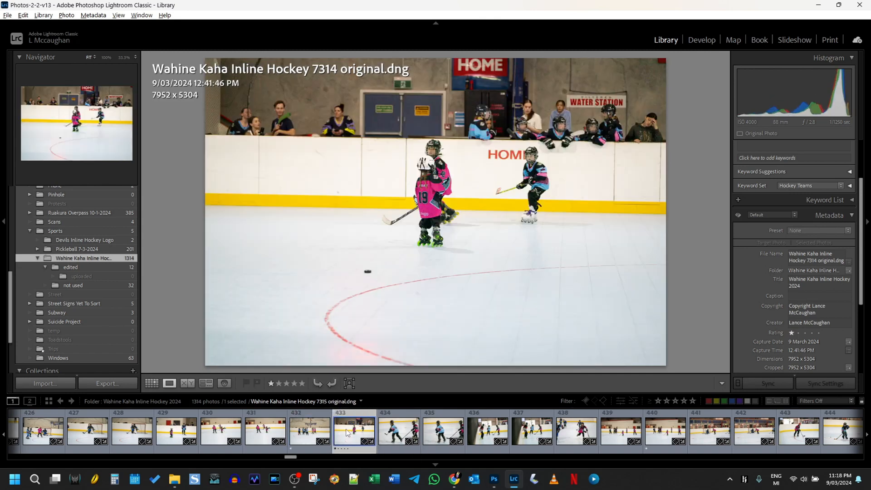
pyautogui.click(314, 434)
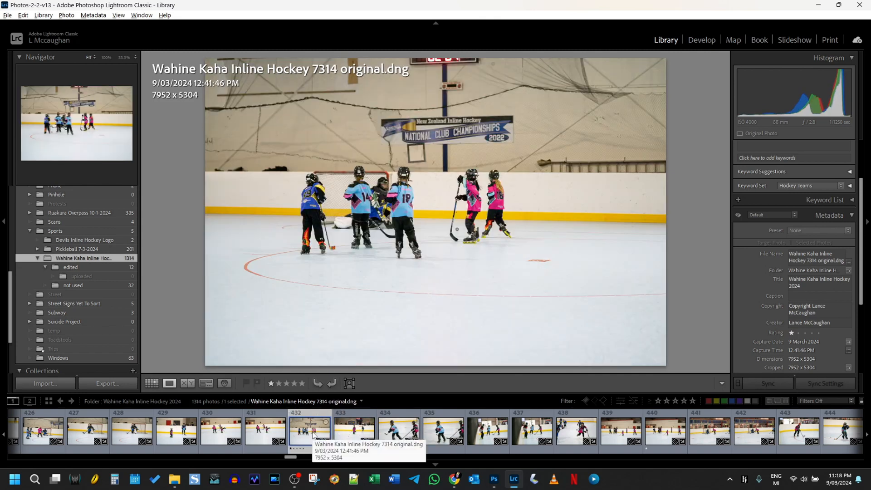
# Step: Compare the near-identical photos 7312 and 7313, reject 7312, and add 7313 to the target collection flagged as a pick
pyautogui.click(262, 430)
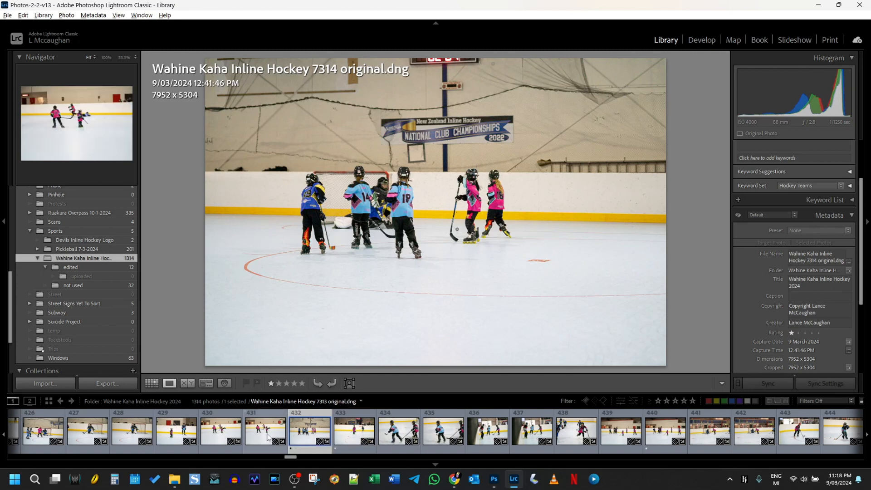
pyautogui.click(219, 432)
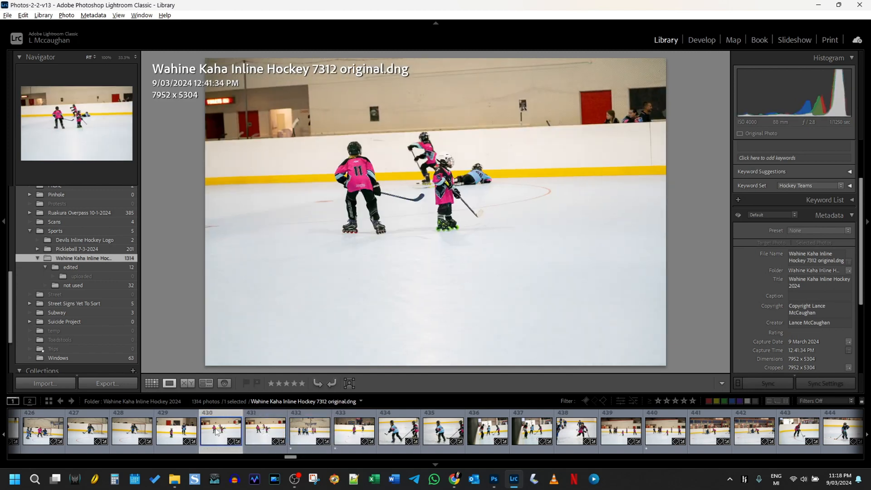
pyautogui.click(265, 429)
pyautogui.click(227, 431)
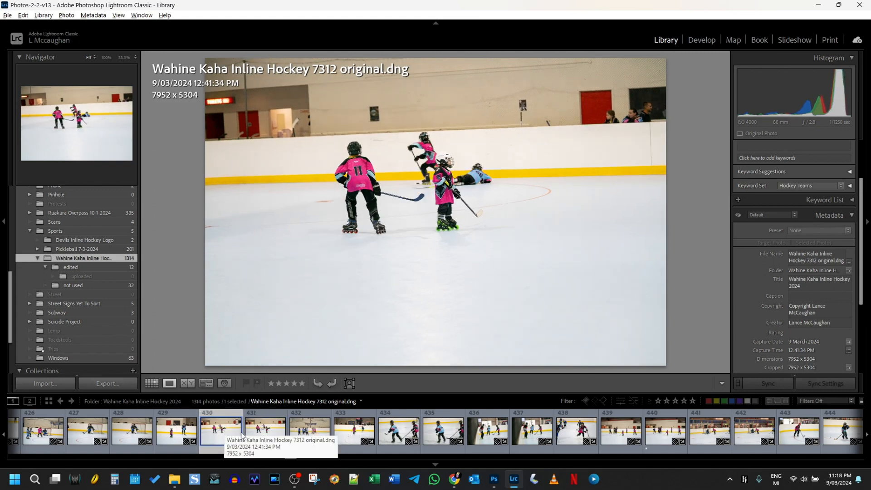
pyautogui.press('x')
pyautogui.click(260, 432)
pyautogui.press('b')
pyautogui.press('p')
# Step: Add photos 7314 and 7315 to the target collection as picks, and move rejected photo 7312 into the not used folder
pyautogui.click(306, 430)
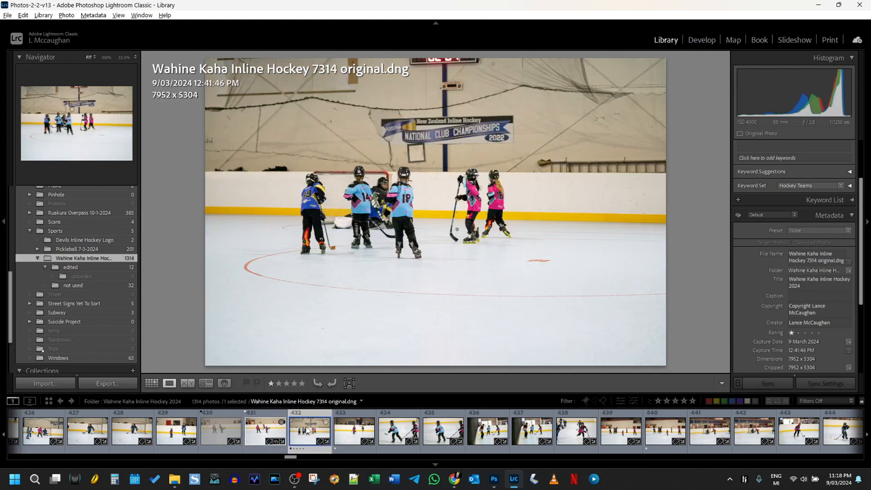
pyautogui.press('b')
pyautogui.press('p')
pyautogui.click(355, 435)
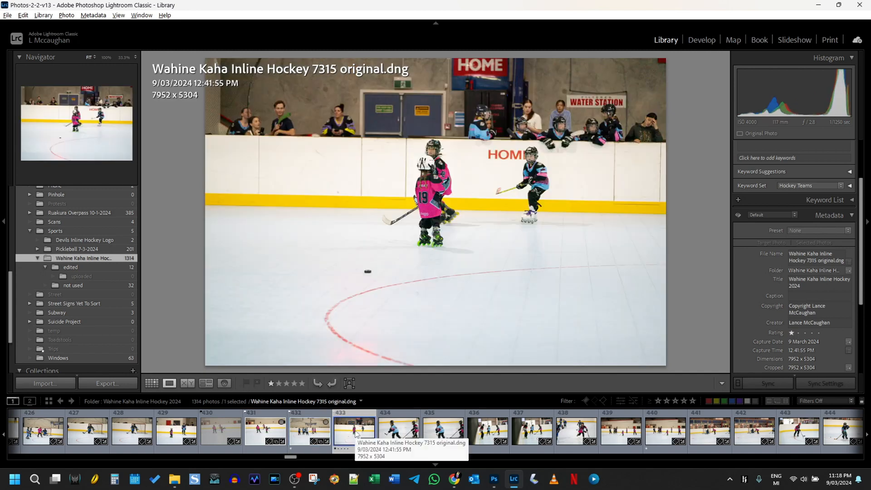
pyautogui.press('b')
pyautogui.press('p')
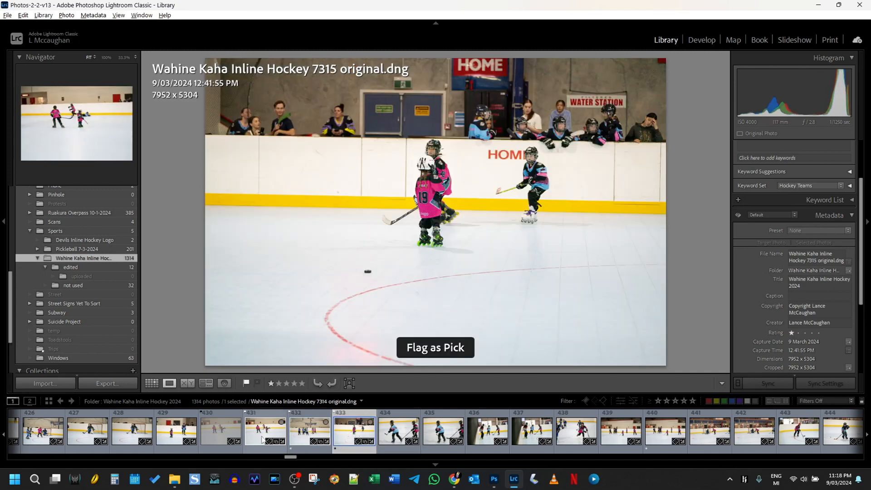
pyautogui.moveTo(227, 429); pyautogui.dragTo(90, 285)
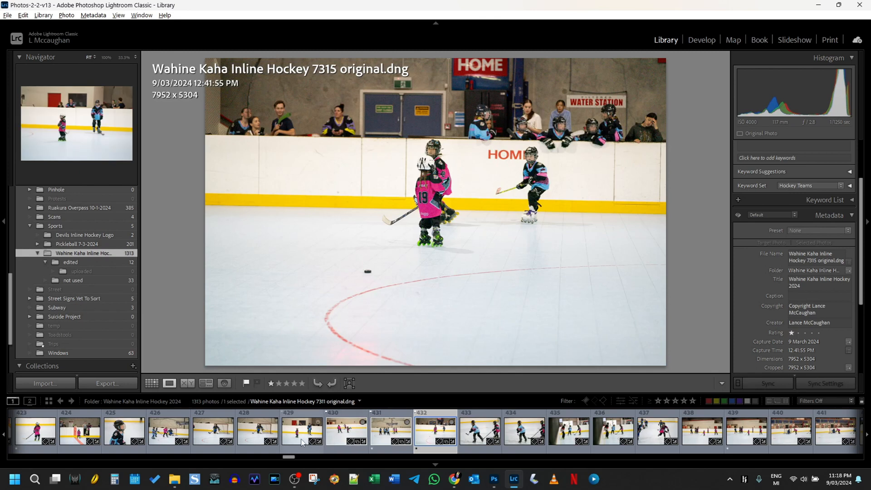
# Step: Check photo 7311, and take photo 7313 back out of the target collection while leaving it flagged as a pick
pyautogui.click(297, 435)
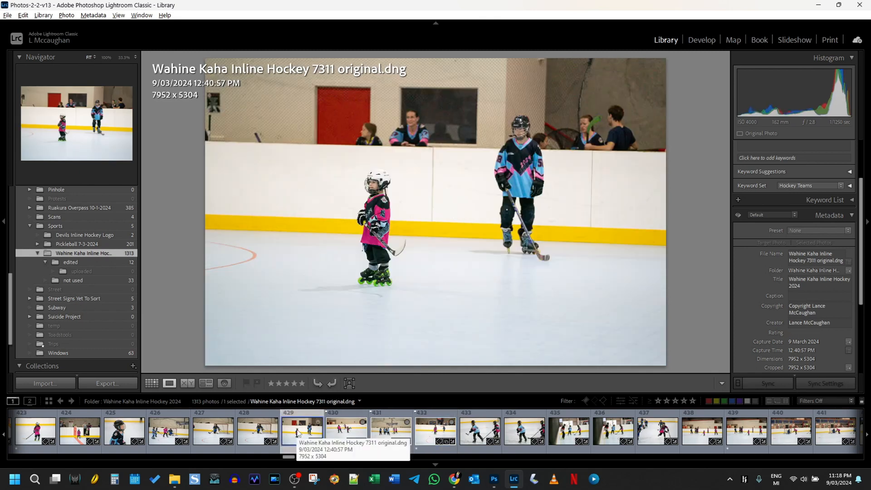
pyautogui.click(340, 433)
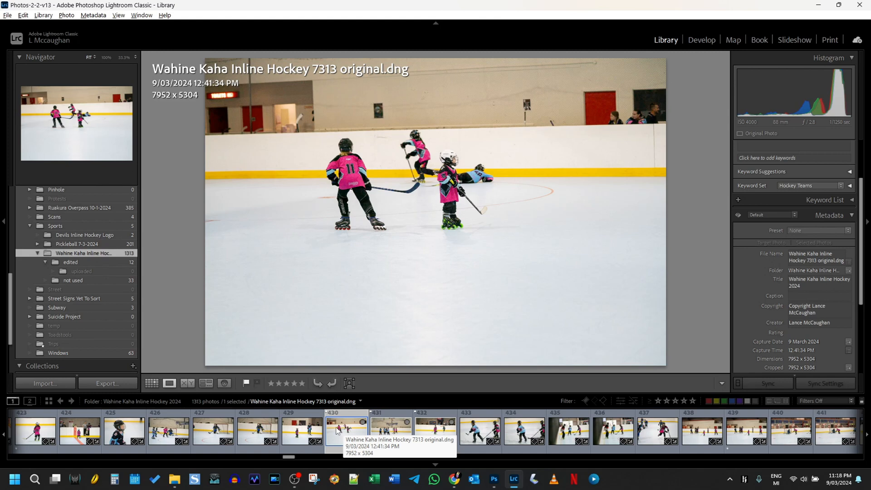
pyautogui.press('b')
pyautogui.press('p')
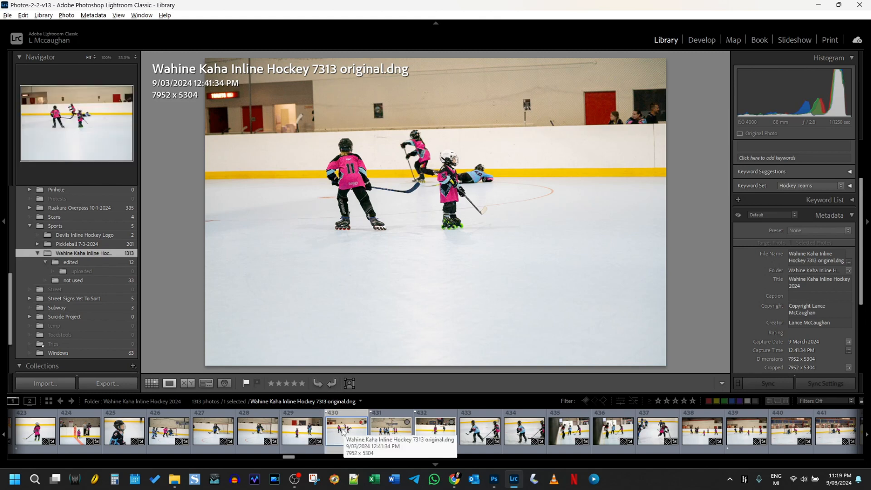
# Step: Check photo 7311, and compare the near-identical goalkeeper photos 7309 and 7310 to choose the better one
pyautogui.click(304, 433)
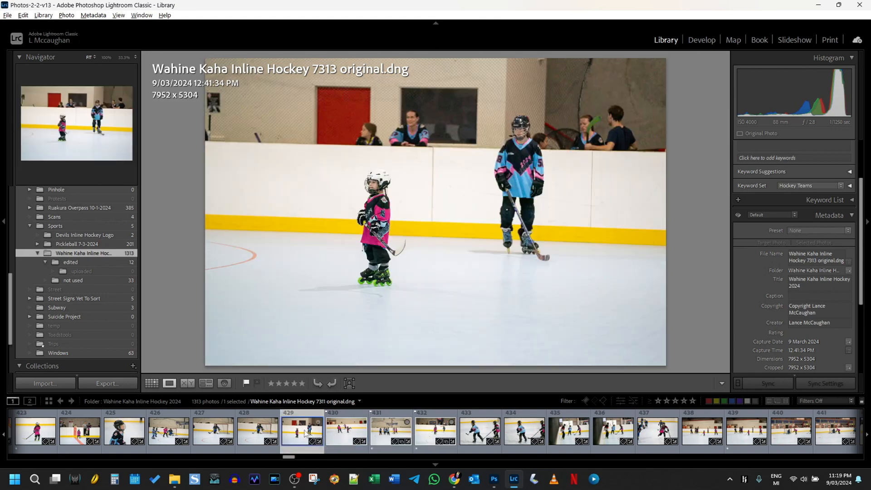
pyautogui.click(258, 432)
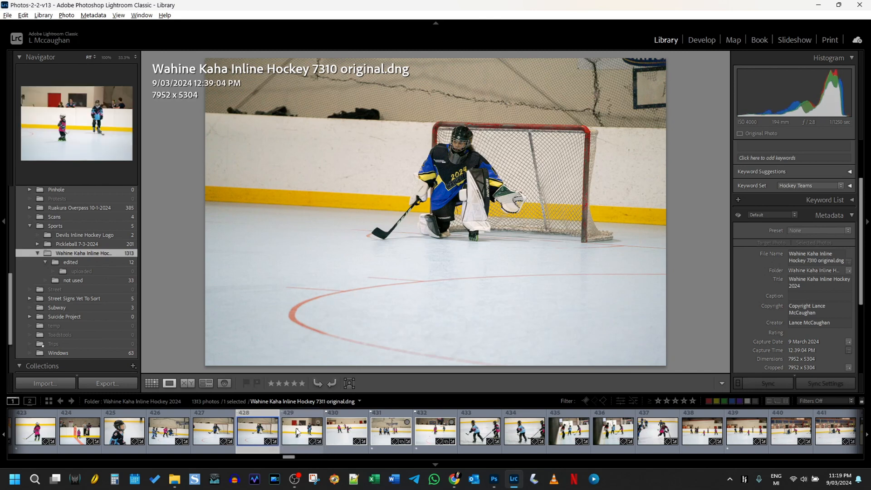
pyautogui.click(215, 431)
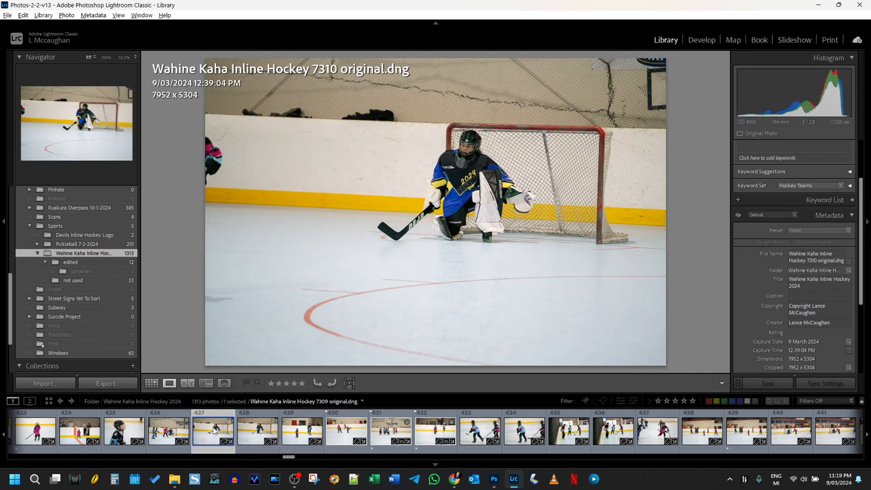
pyautogui.click(249, 429)
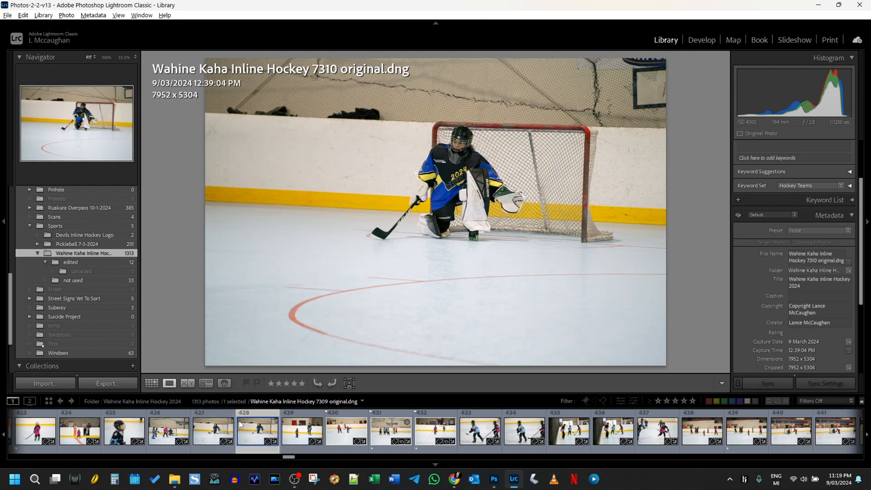
pyautogui.click(217, 429)
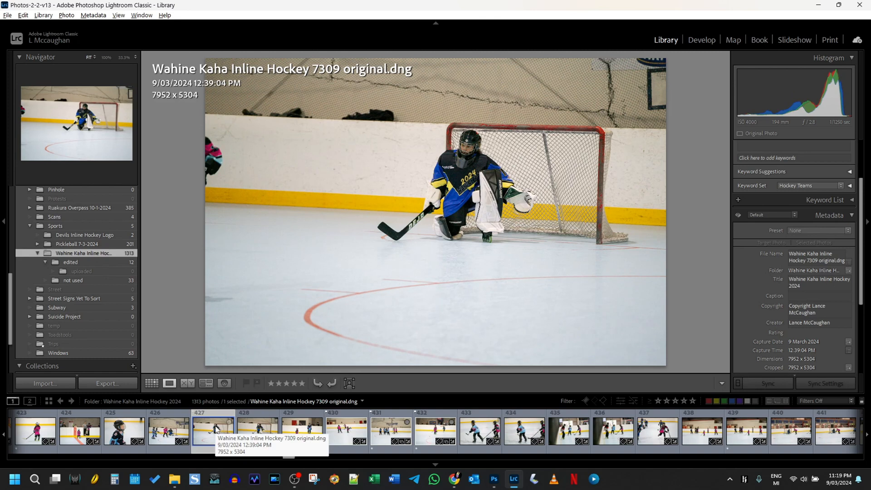
pyautogui.click(260, 427)
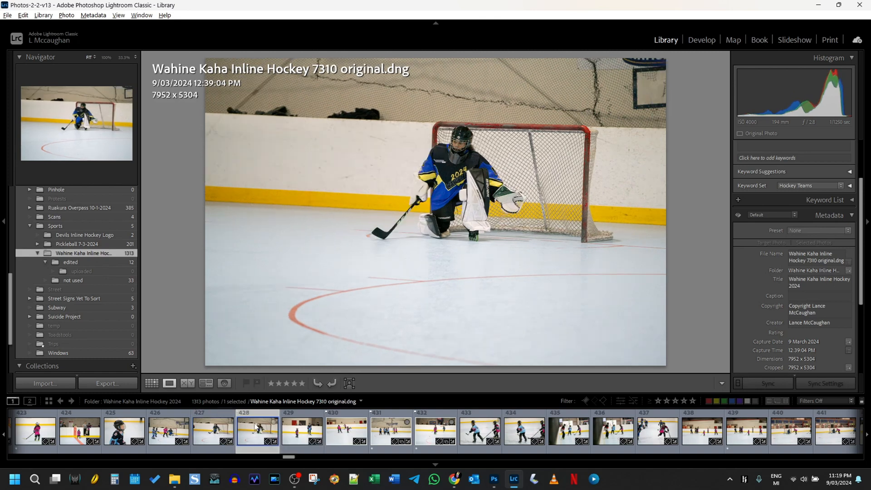
pyautogui.click(217, 428)
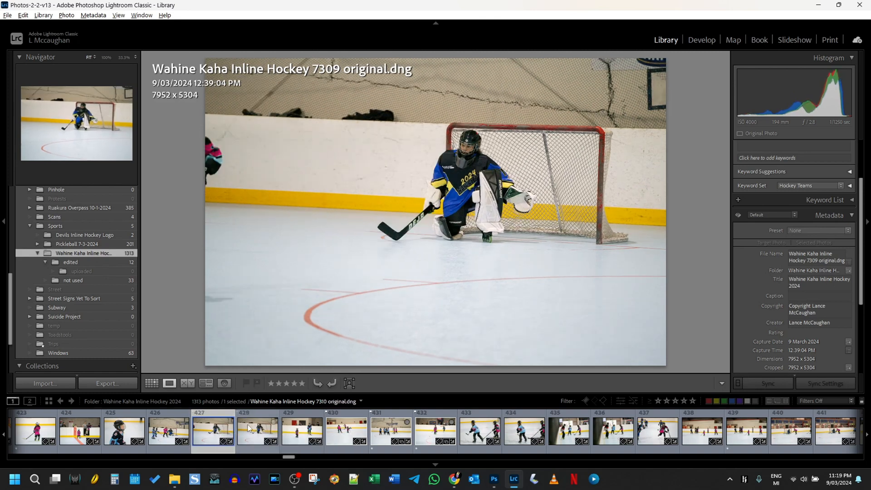
pyautogui.click(261, 429)
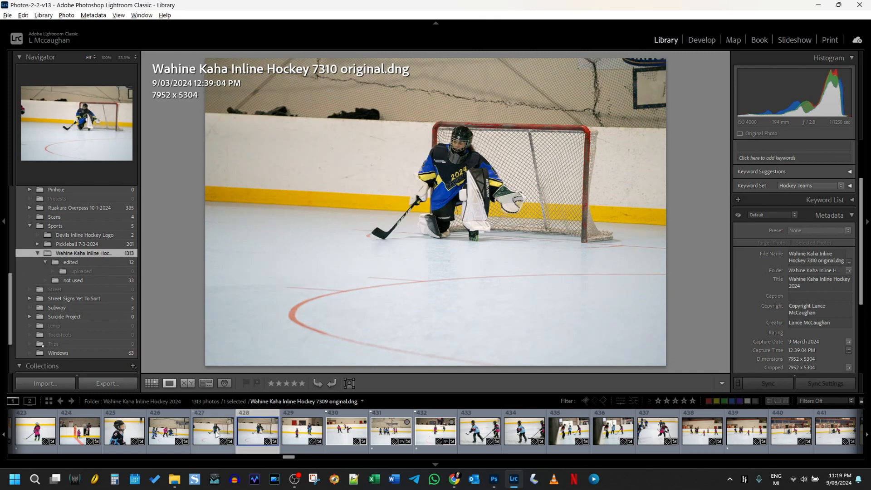
# Step: Add goalkeeper photo 7309 and photo 7311 to the target collection and flag both as picks
pyautogui.click(217, 435)
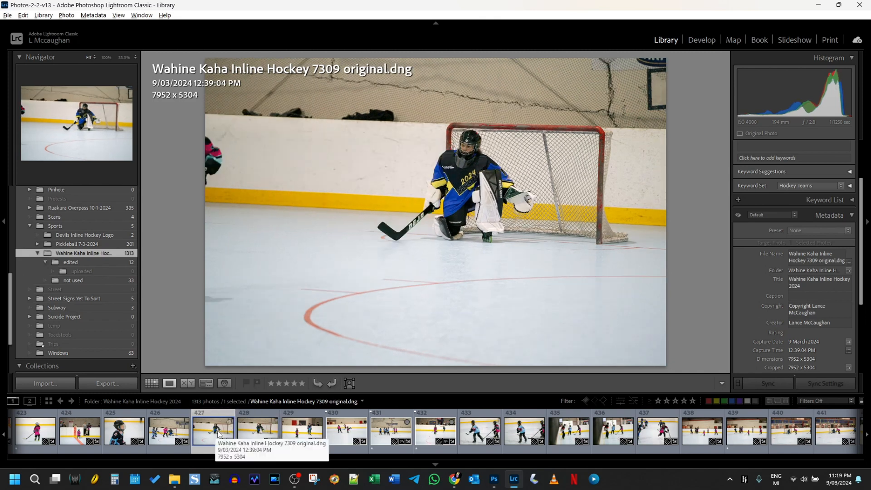
pyautogui.press('b')
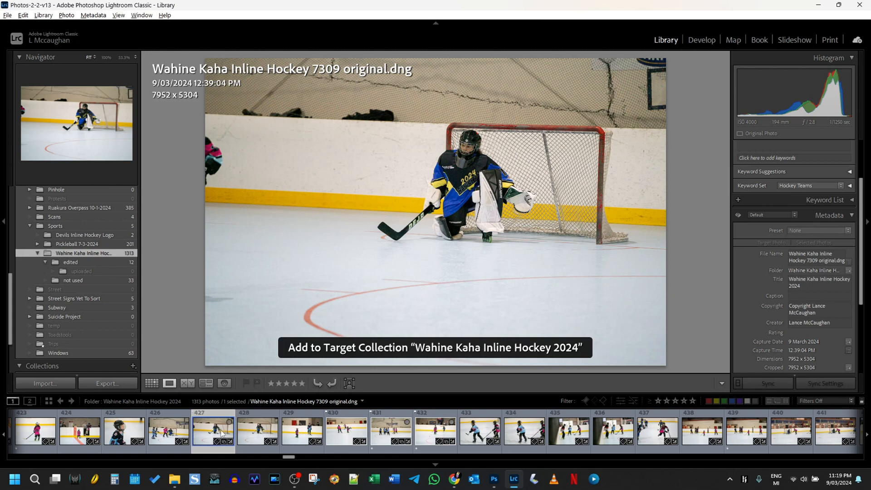
pyautogui.press('p')
pyautogui.click(294, 434)
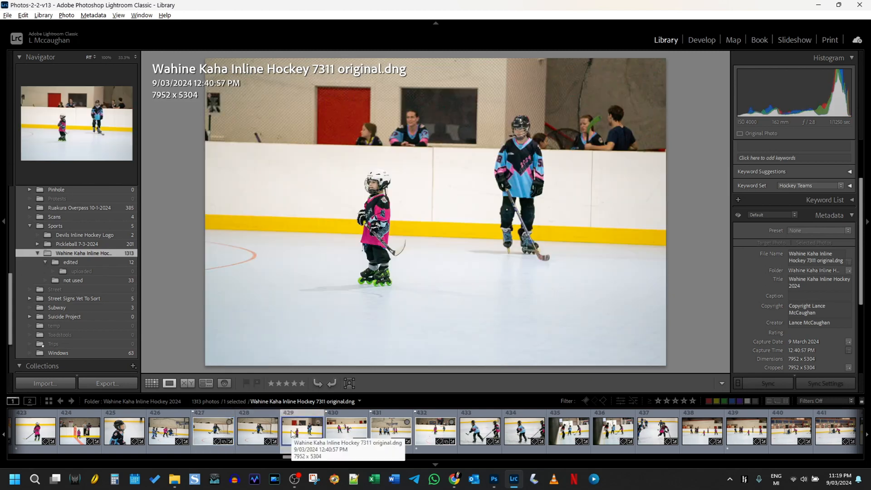
pyautogui.press('b')
pyautogui.press('p')
# Step: Reject goalkeeper photo 7310 and move it into the not used folder
pyautogui.click(255, 434)
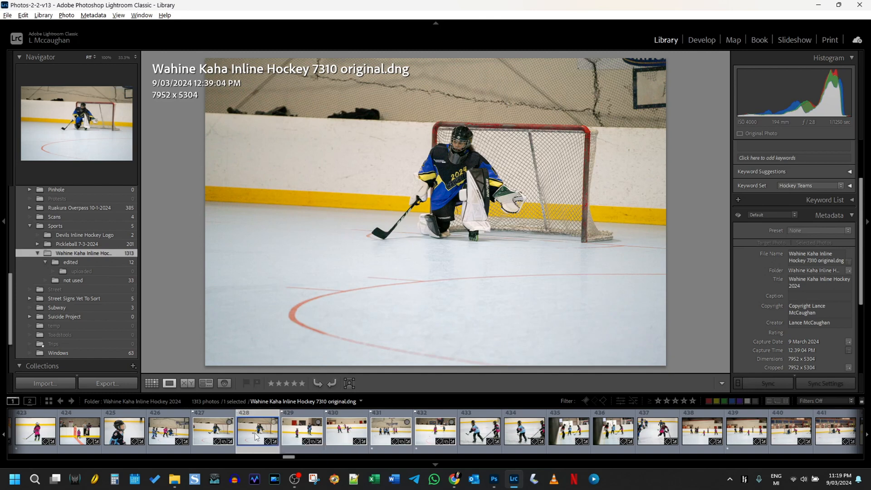
pyautogui.press('x')
pyautogui.moveTo(254, 435); pyautogui.dragTo(89, 280)
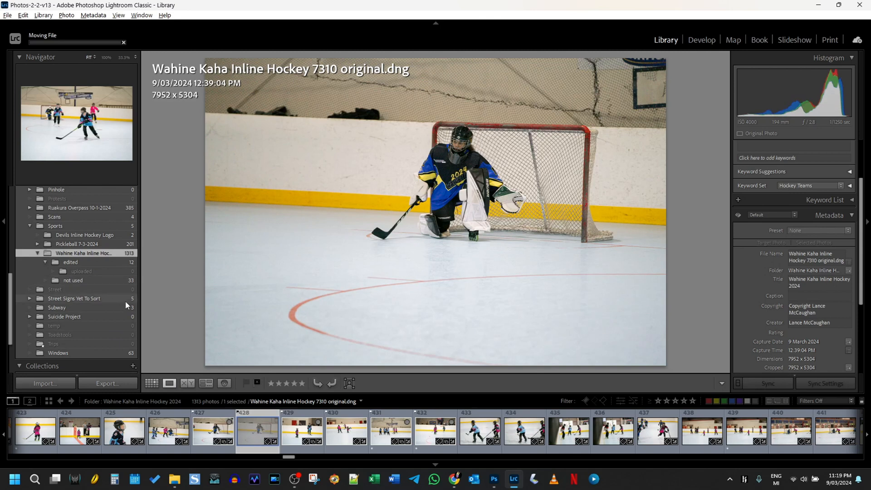
# Step: Add photo 7307, the side view of player 98, to the target collection and flag it as a pick
pyautogui.click(307, 435)
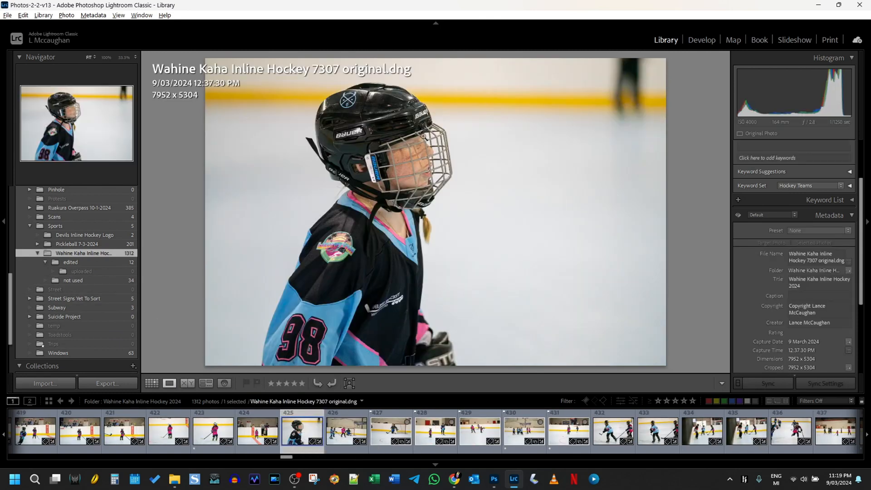
pyautogui.click(423, 146)
pyautogui.click(444, 208)
pyautogui.press('b')
pyautogui.press('p')
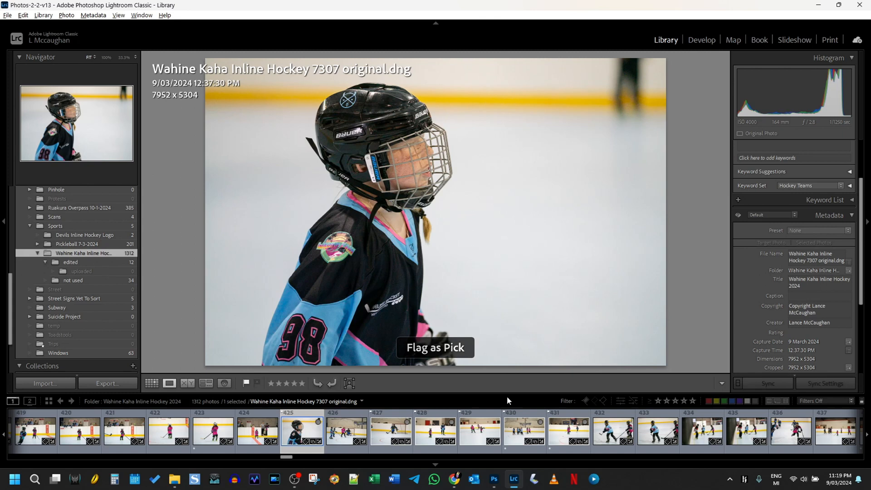
# Step: Open the Wahine Kaha Inline Hockey 2024 collection, check photos 6984, 6955 and 6952, and select the merchandise stall photo 7353
pyautogui.scroll(-3, 68, 318)
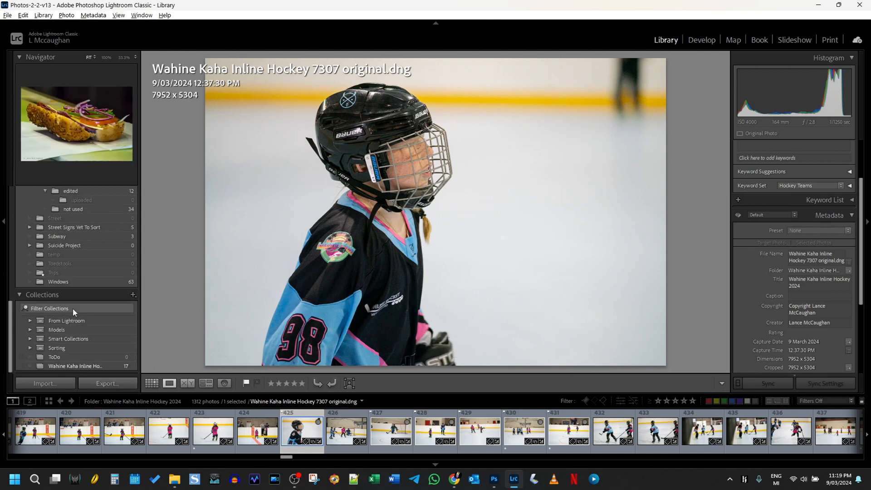
pyautogui.click(95, 365)
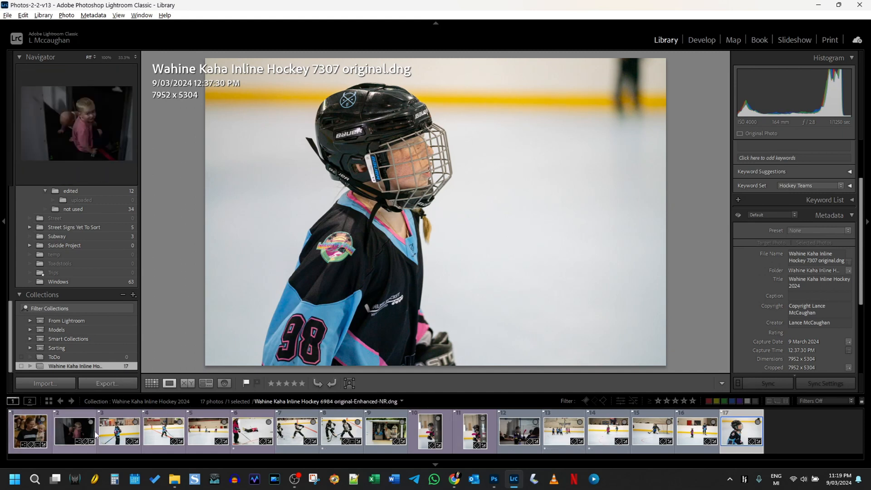
pyautogui.click(72, 436)
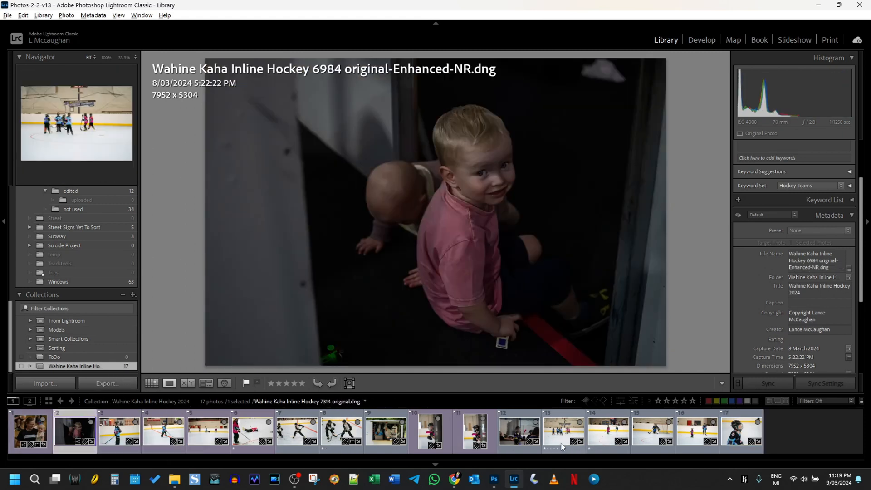
pyautogui.click(475, 439)
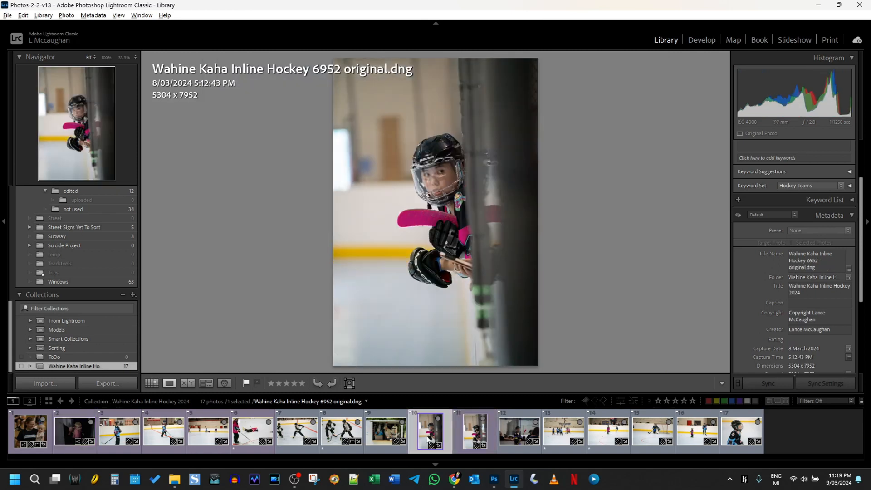
pyautogui.click(429, 438)
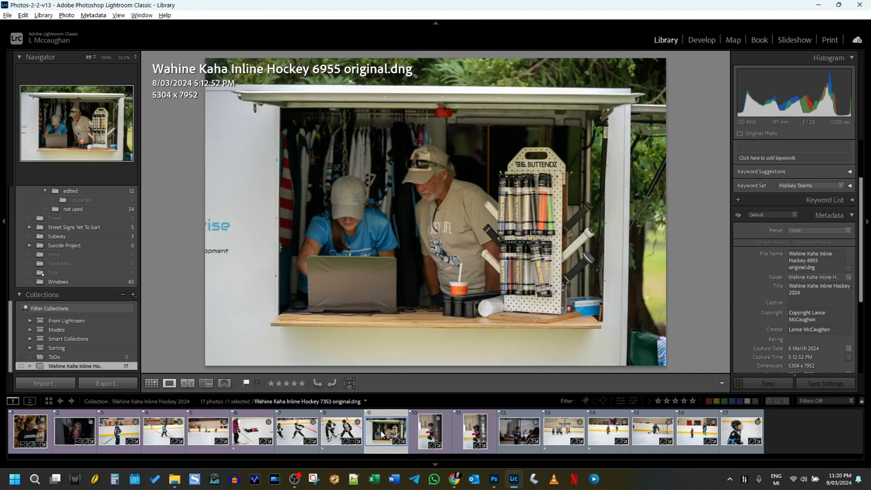
pyautogui.click(390, 437)
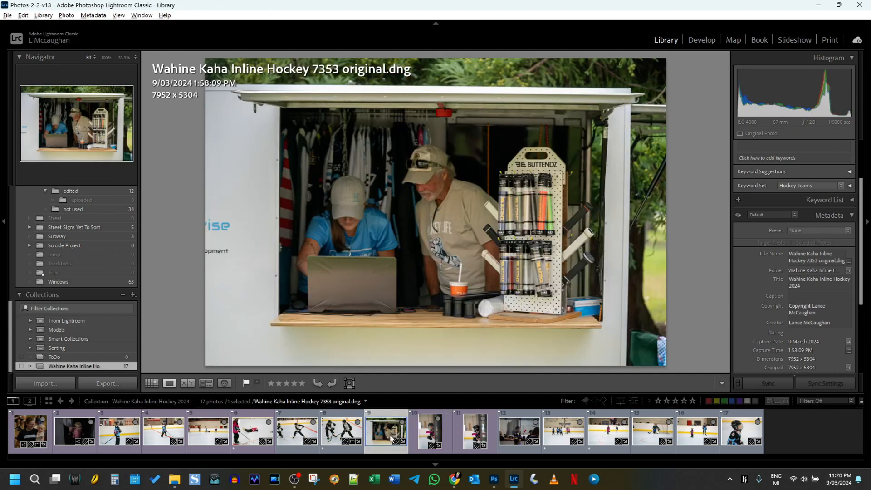
# Step: Straighten photo 7353 by -0.66 degrees in Develop and crop it to 7228 x 4821 at the original aspect ratio
pyautogui.click(696, 40)
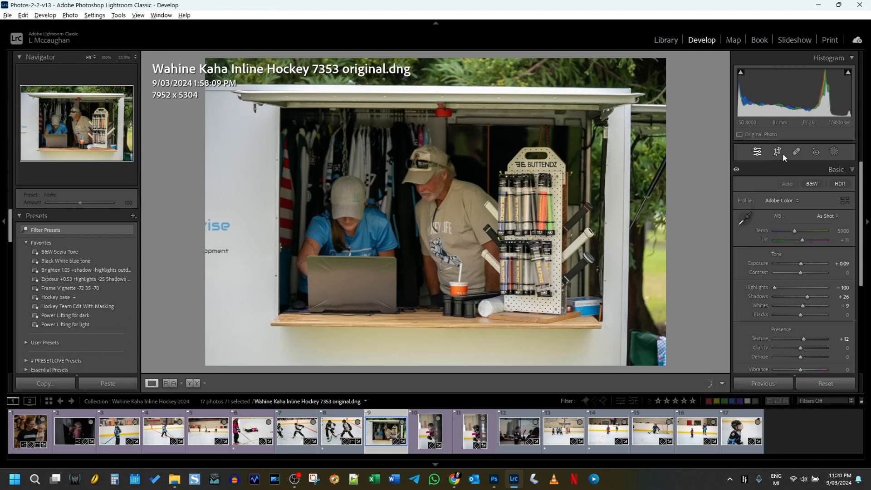
pyautogui.click(779, 154)
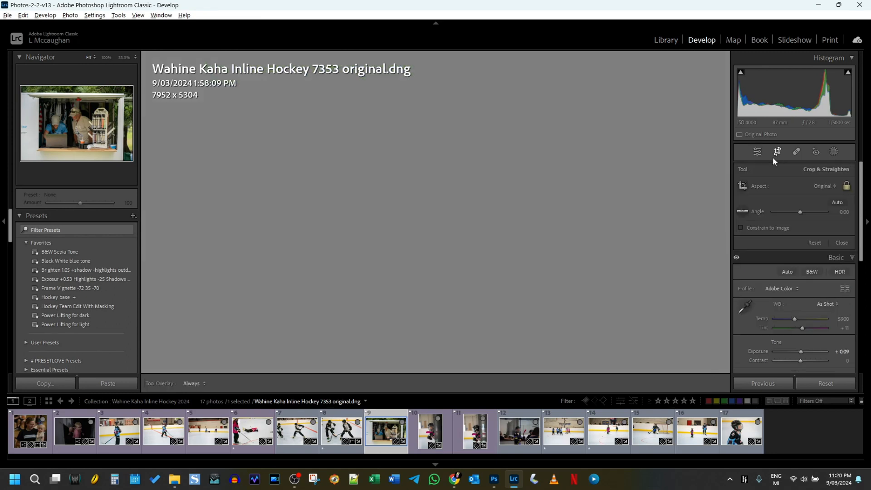
pyautogui.moveTo(713, 183); pyautogui.dragTo(717, 181)
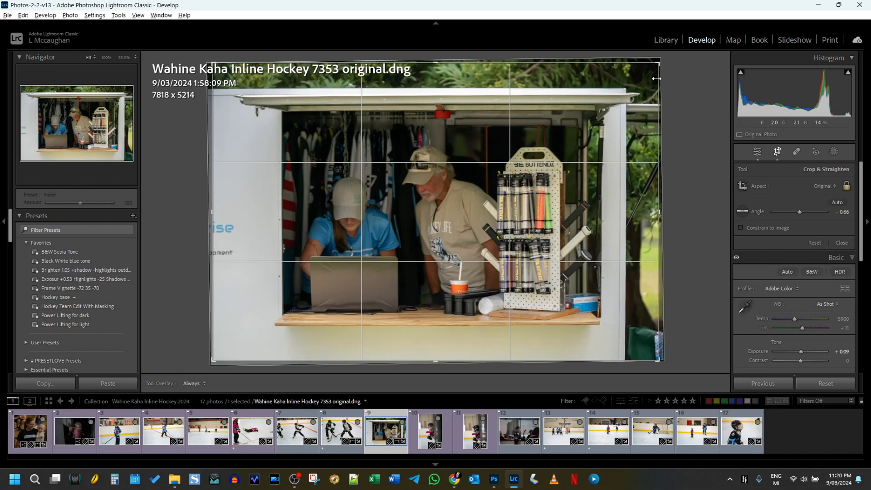
pyautogui.moveTo(652, 65); pyautogui.dragTo(656, 68)
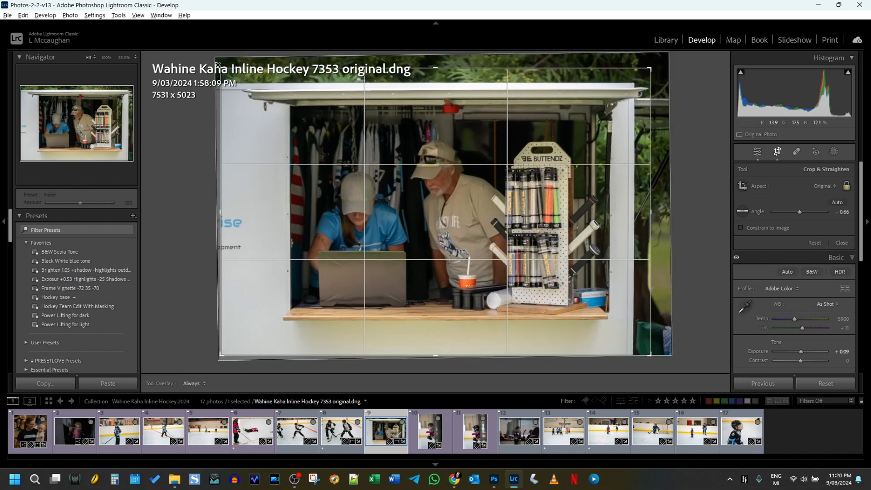
pyautogui.moveTo(223, 103); pyautogui.dragTo(231, 103)
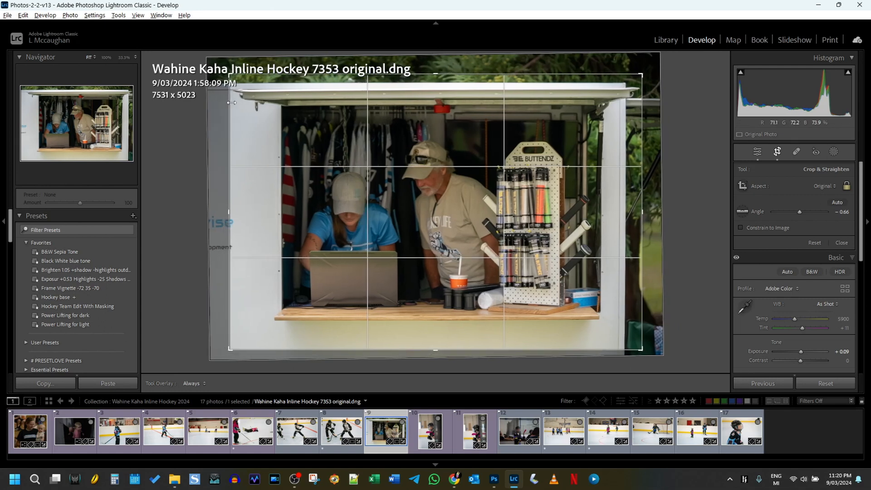
pyautogui.click(778, 151)
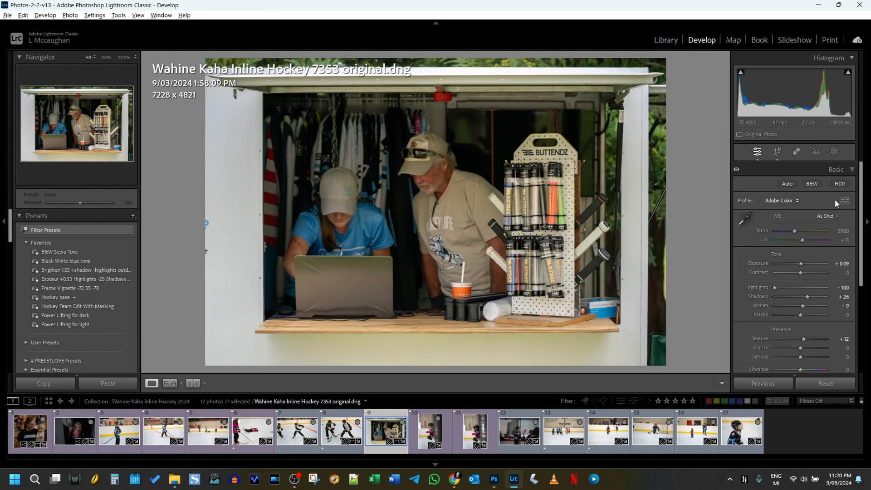
# Step: Try to mask all people in photo 7353, and reset all of its develop settings
pyautogui.click(835, 155)
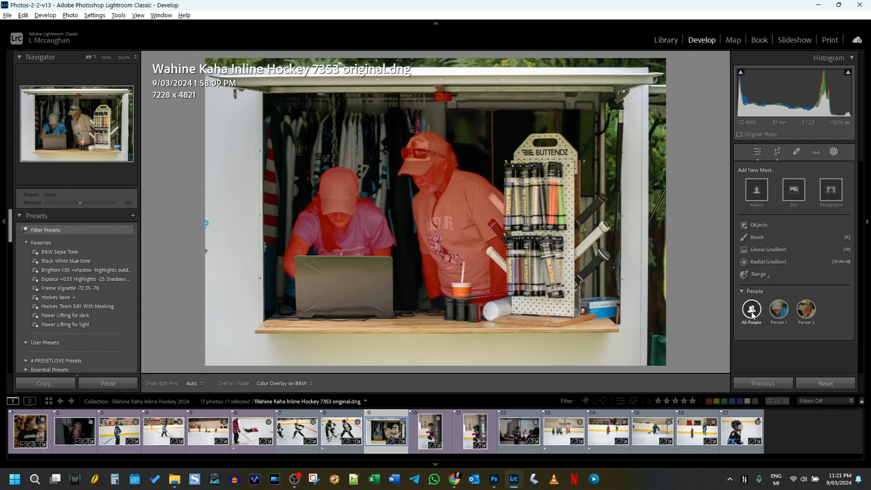
pyautogui.click(752, 313)
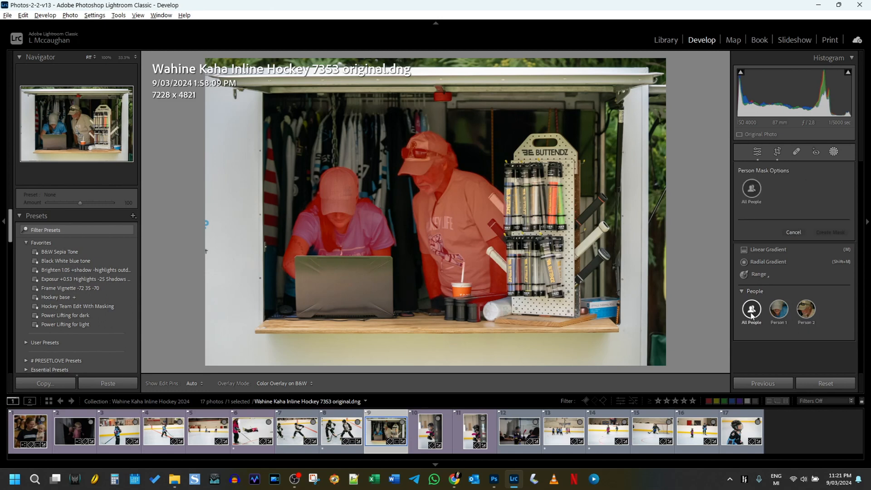
pyautogui.click(830, 385)
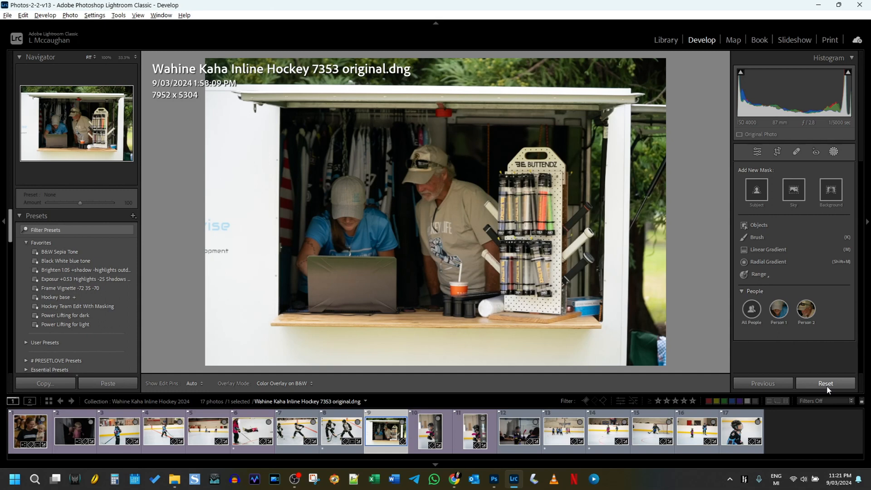
# Step: Abandon the all-people mask and apply the previous photo's develop settings to photo 7353
pyautogui.click(748, 317)
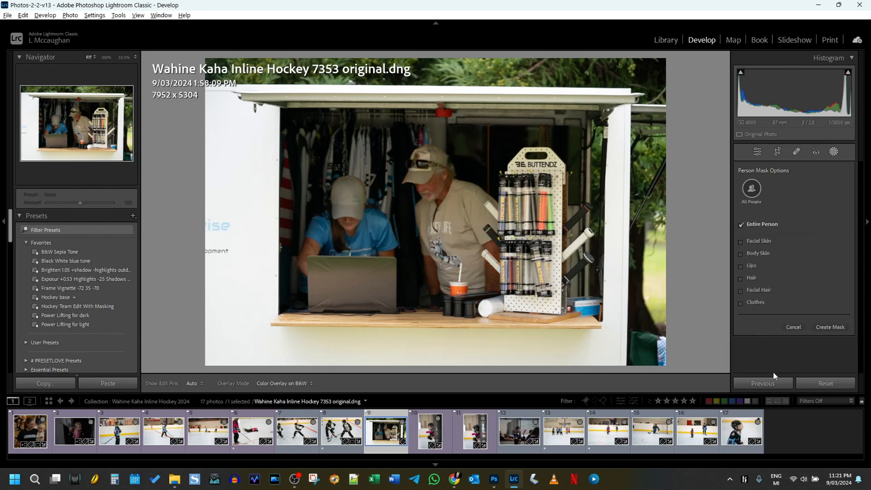
pyautogui.click(774, 390)
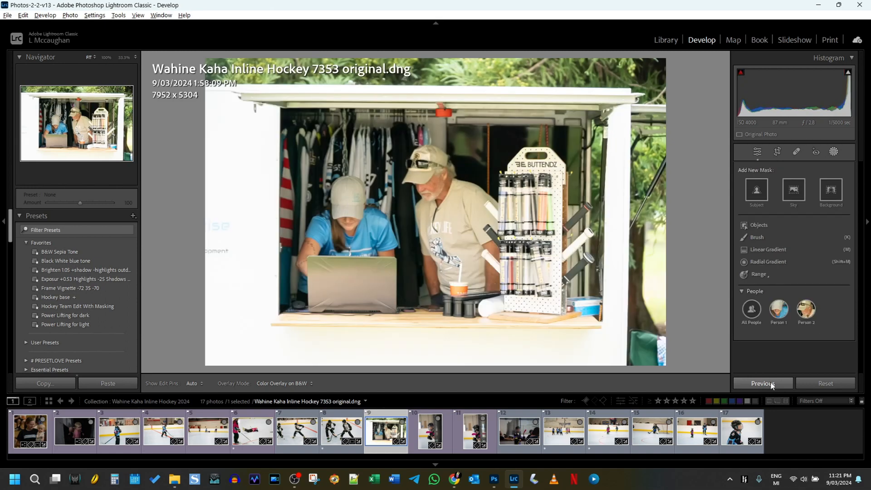
pyautogui.click(768, 385)
pyautogui.click(767, 386)
# Step: Crop photo 7353 to 7315 x 4879 at the original aspect ratio, trimming both sides of the merchandise stall
pyautogui.click(778, 151)
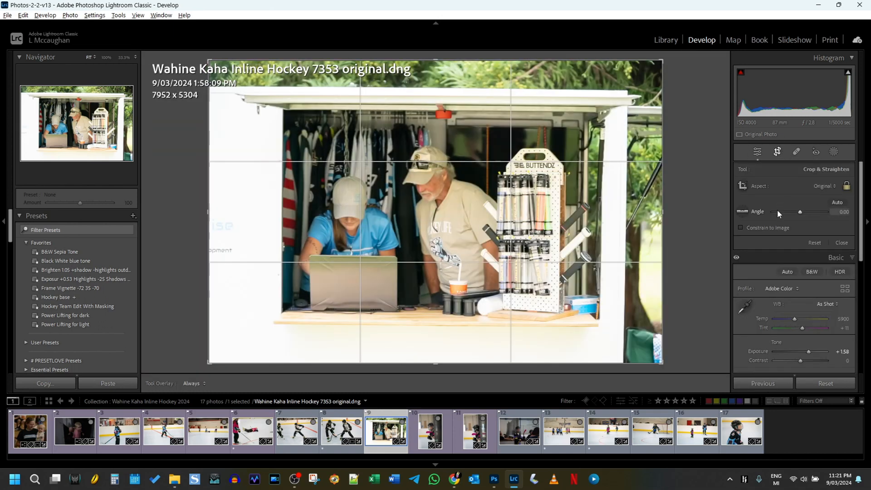
pyautogui.click(779, 151)
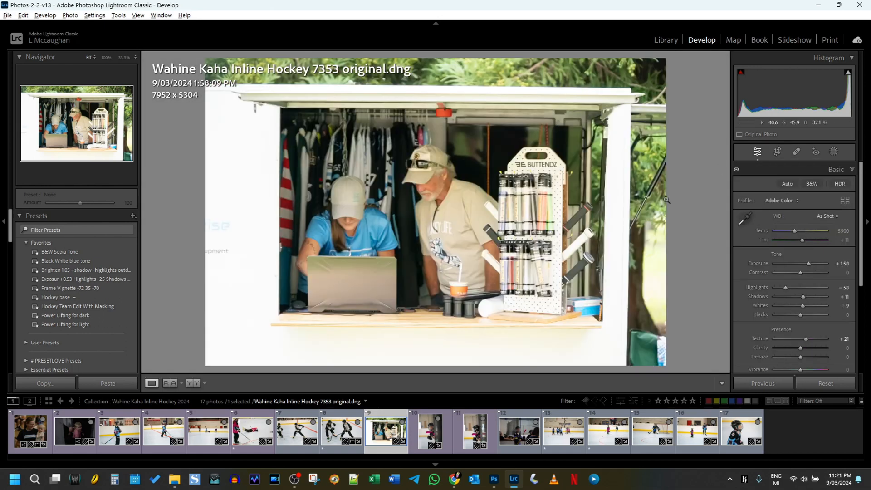
pyautogui.click(778, 152)
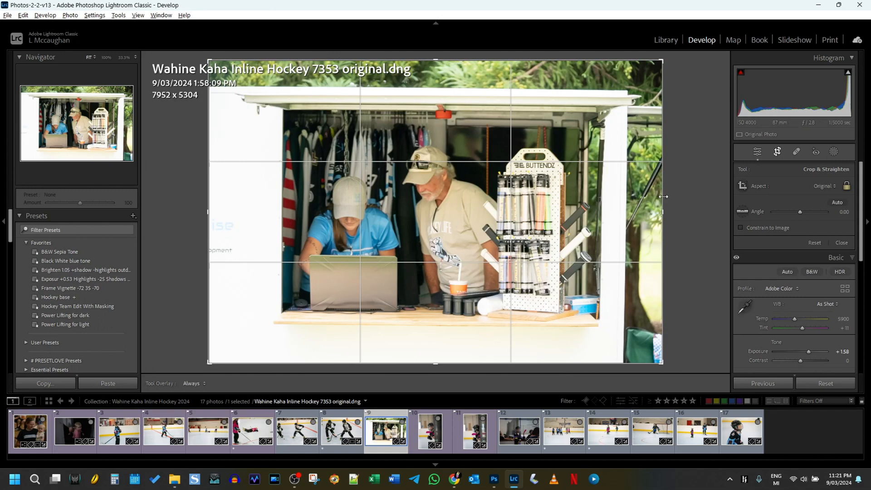
pyautogui.moveTo(665, 196); pyautogui.dragTo(657, 197)
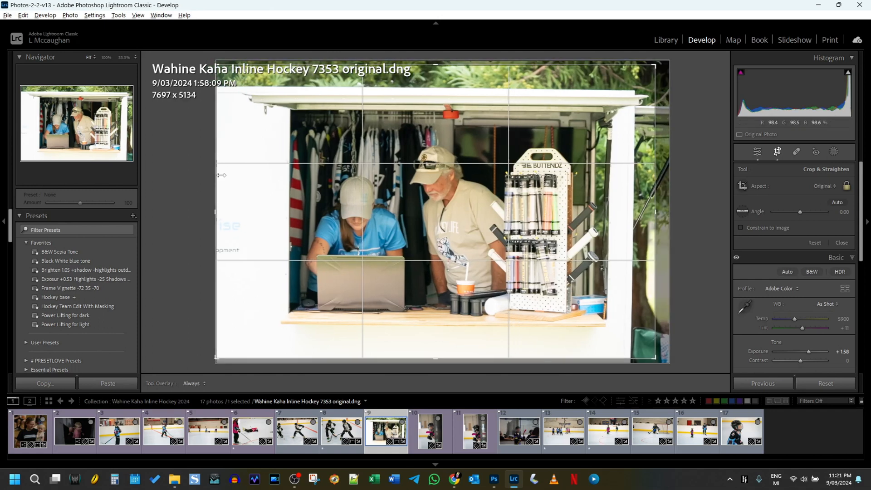
pyautogui.moveTo(221, 173); pyautogui.dragTo(231, 174)
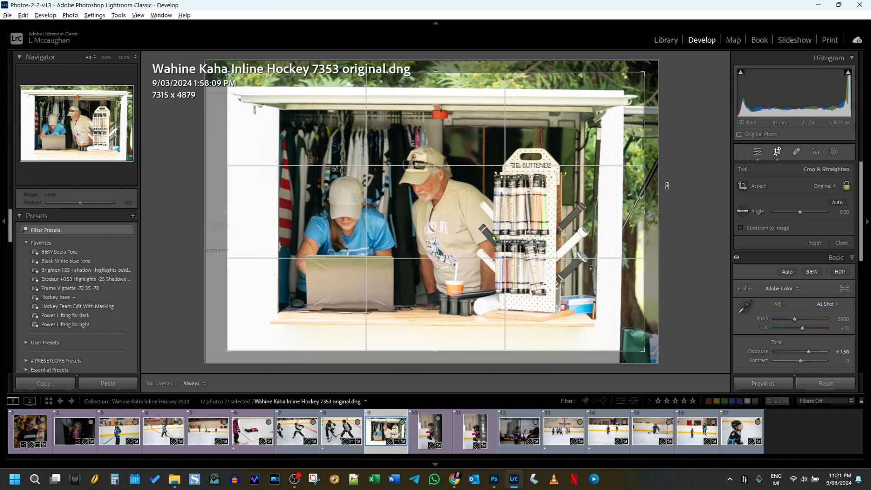
pyautogui.moveTo(669, 186); pyautogui.dragTo(673, 185)
pyautogui.click(764, 154)
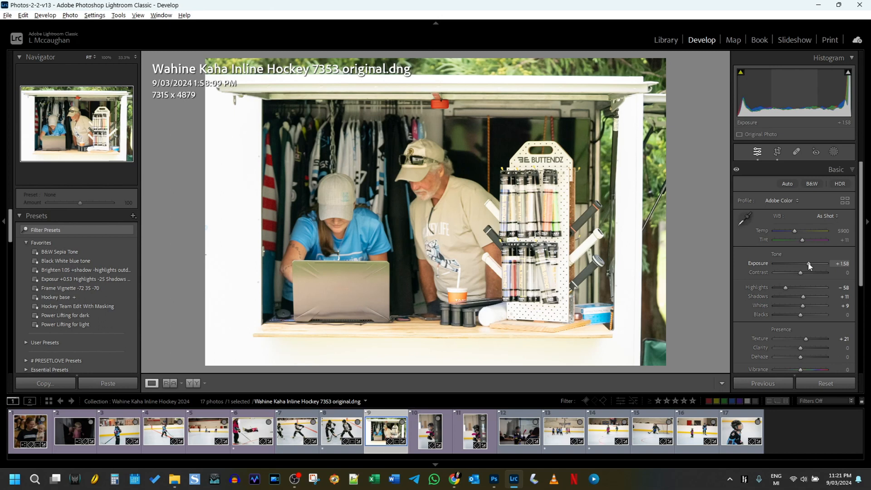
# Step: Set photo 7353's Exposure to +0.53, Highlights to -100, Shadows to +33 and Texture to +33
pyautogui.moveTo(809, 264); pyautogui.dragTo(812, 294)
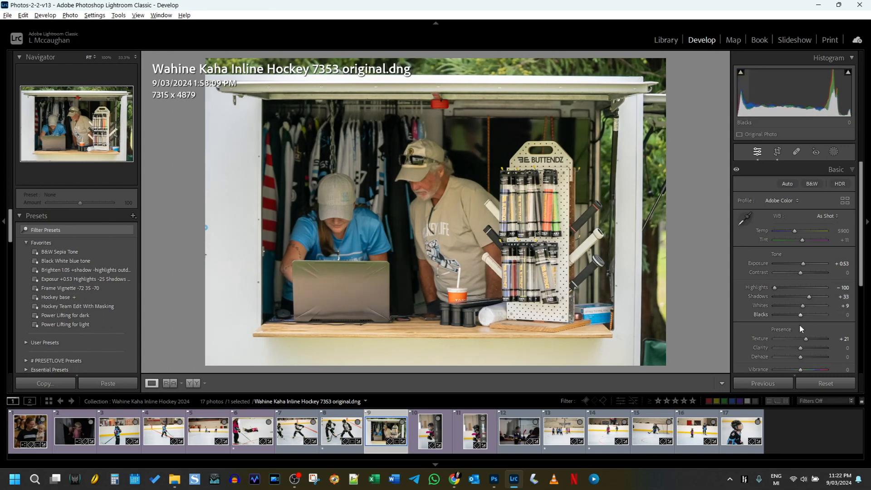
pyautogui.moveTo(806, 340); pyautogui.dragTo(810, 337)
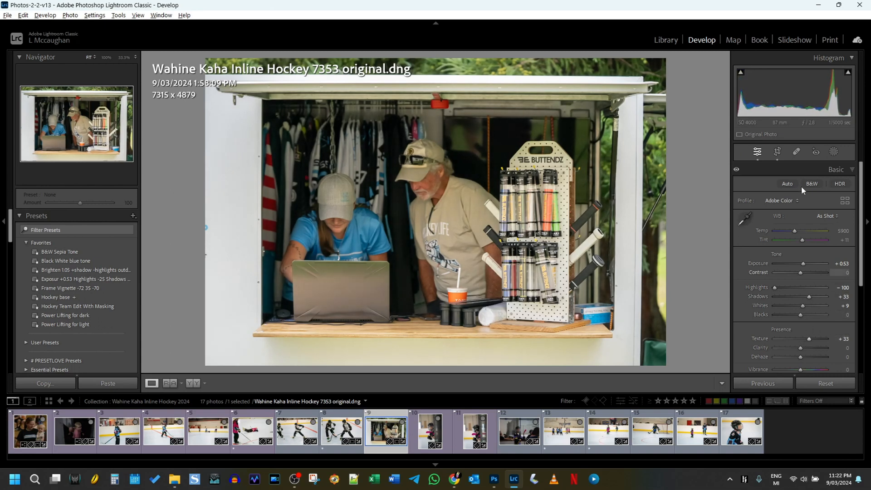
# Step: Create a mask of all people as entire persons, and set its Texture to 16 and Exposure to 0.38
pyautogui.click(833, 155)
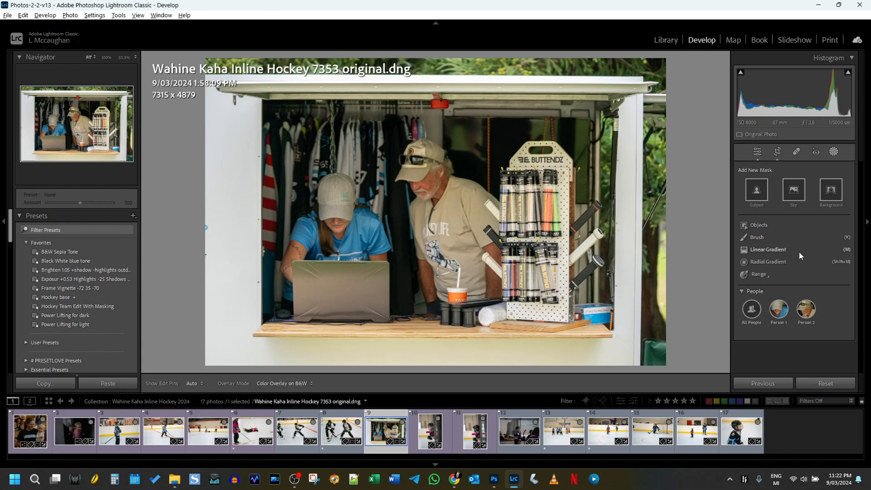
pyautogui.click(751, 310)
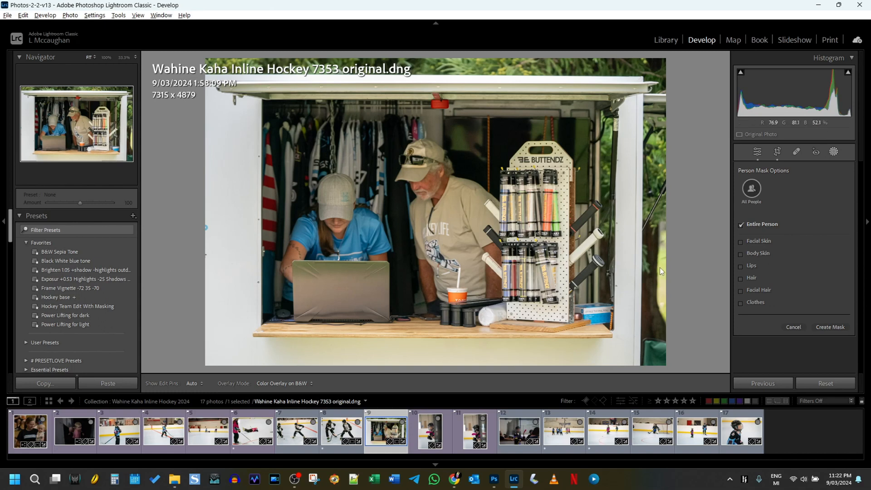
pyautogui.click(821, 327)
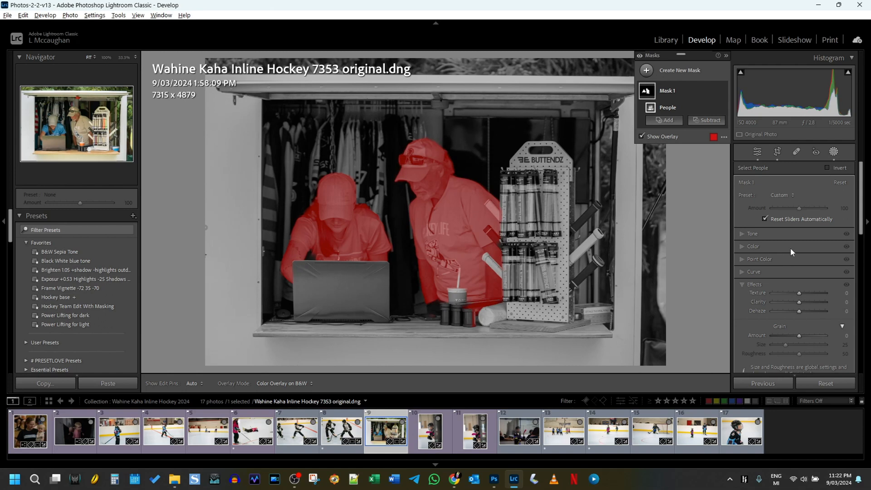
pyautogui.moveTo(800, 293); pyautogui.dragTo(805, 292)
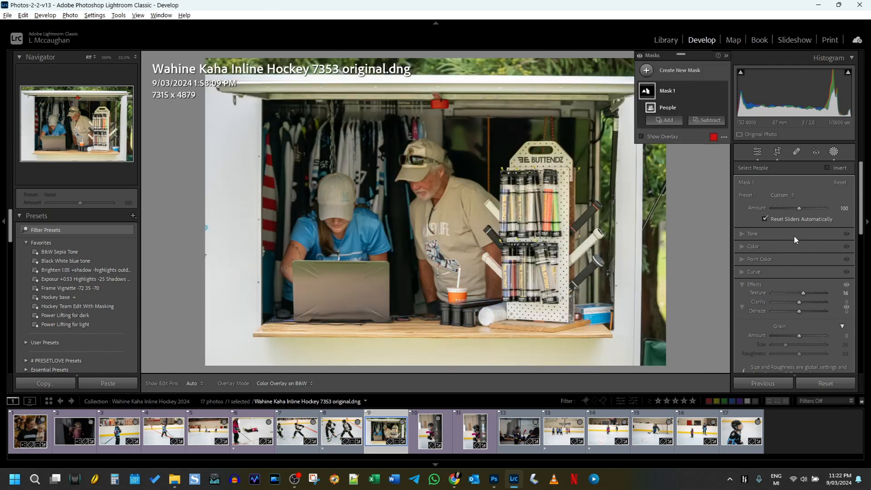
pyautogui.click(795, 235)
pyautogui.moveTo(800, 245); pyautogui.dragTo(802, 244)
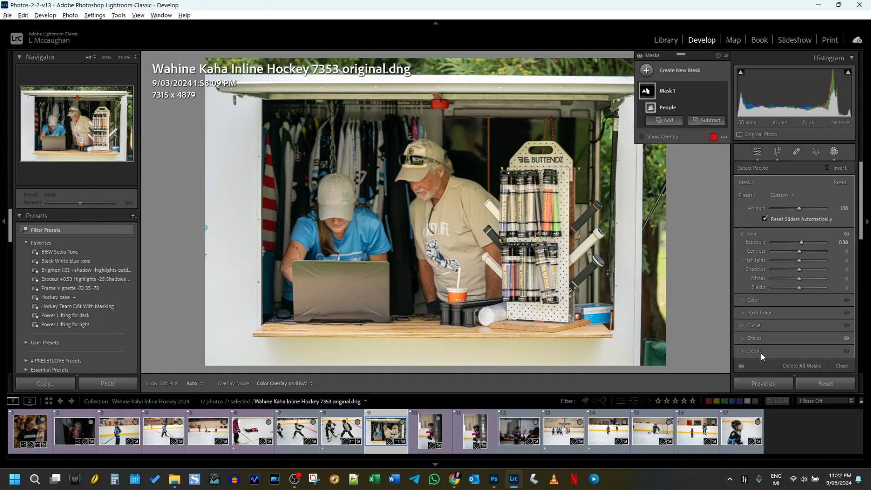
# Step: Set the white balance temperature of photo 7353 to 5246 and open the photo in Photoshop
pyautogui.click(758, 153)
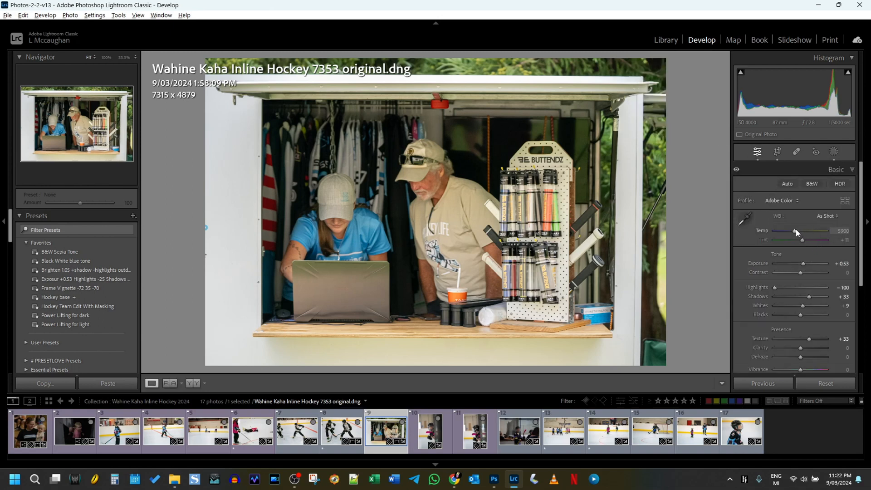
pyautogui.moveTo(795, 229); pyautogui.dragTo(792, 230)
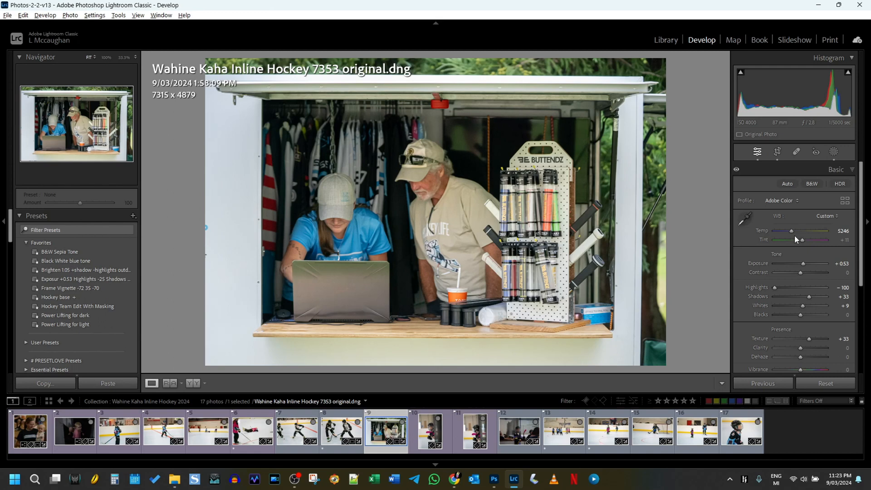
pyautogui.press('super+e')
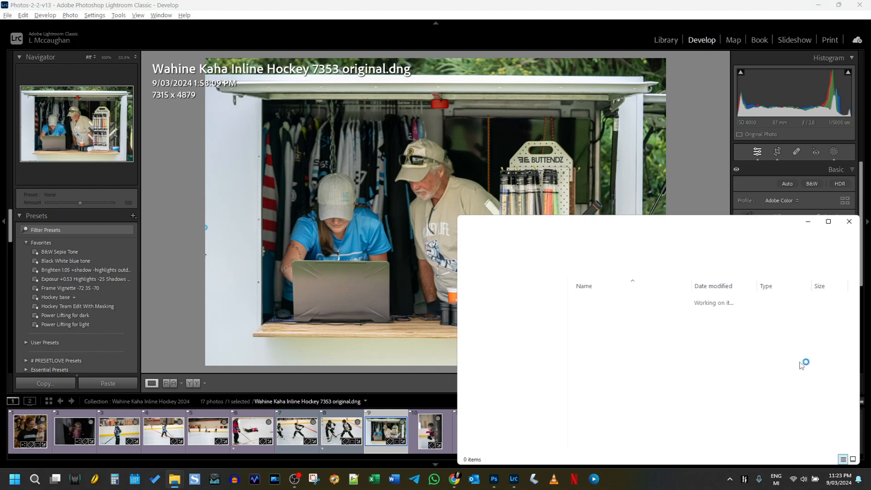
pyautogui.click(809, 222)
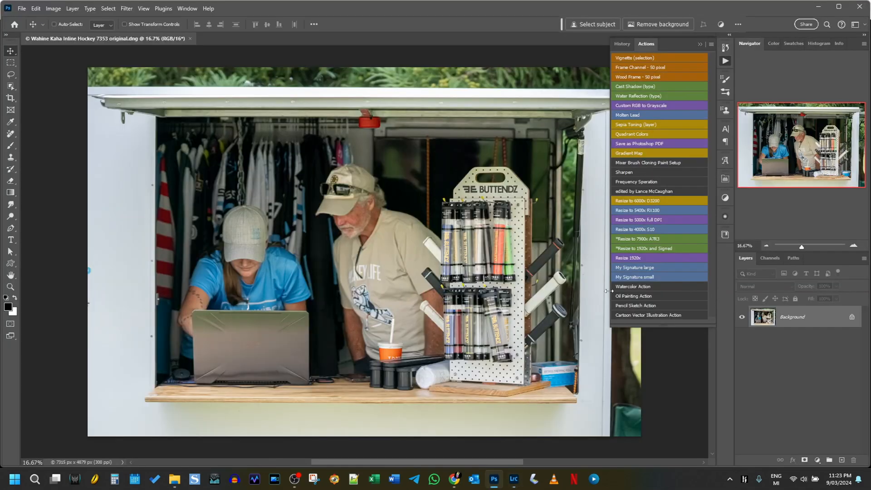
# Step: Remove the bright patch in the trees beside the stall with the Remove tool, and resize the image to 7900 px wide
pyautogui.moveTo(497, 286); pyautogui.dragTo(387, 283)
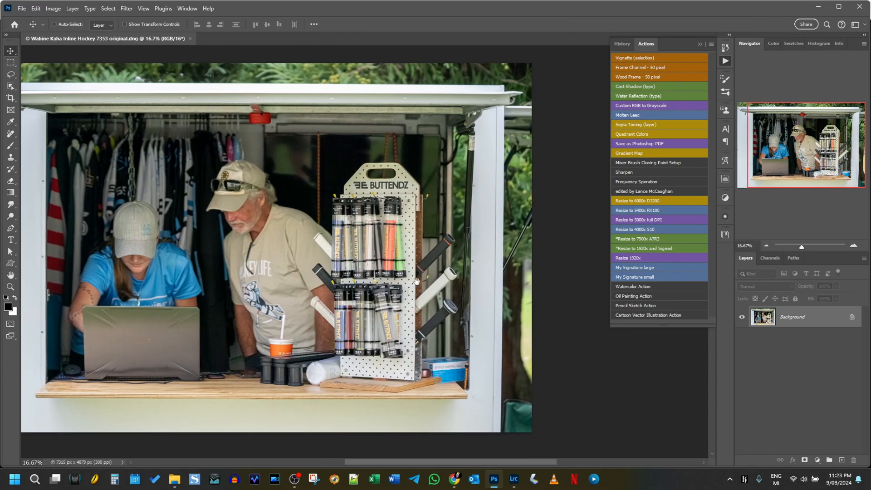
pyautogui.click(10, 134)
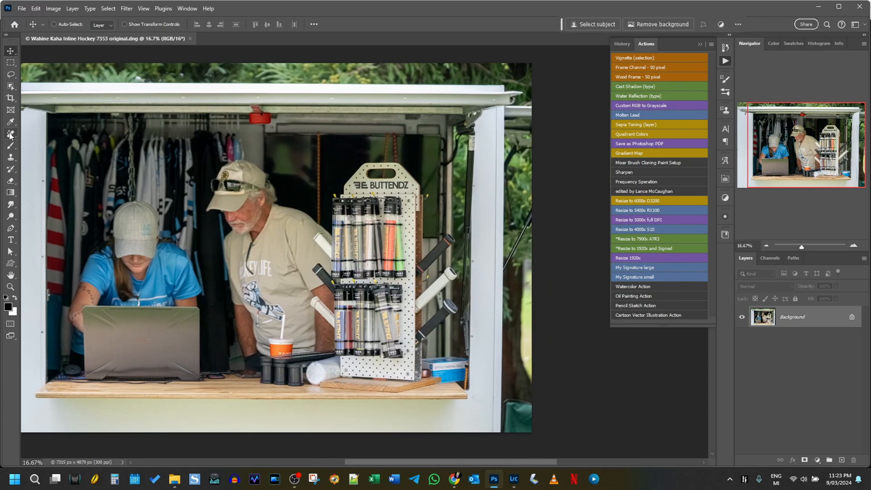
pyautogui.moveTo(530, 255)
pyautogui.mouseDown()
pyautogui.moveTo(527, 355)
pyautogui.moveTo(523, 345)
pyautogui.moveTo(534, 379)
pyautogui.moveTo(533, 345)
pyautogui.mouseUp()
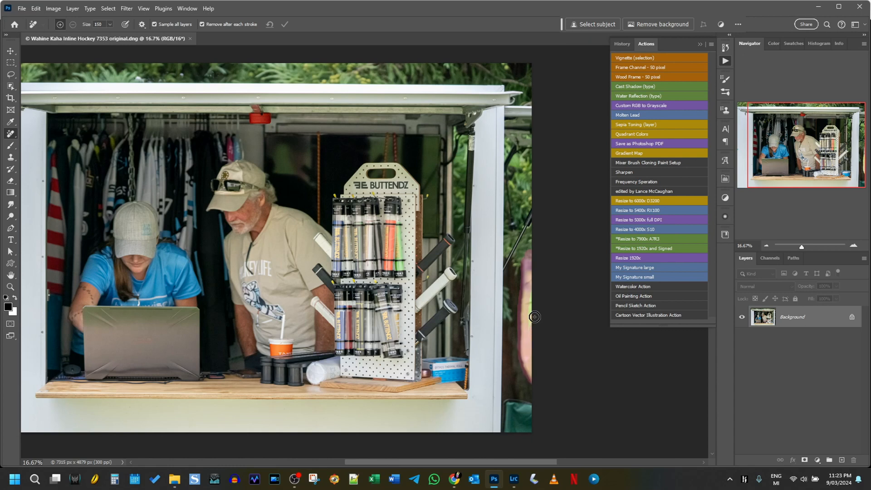
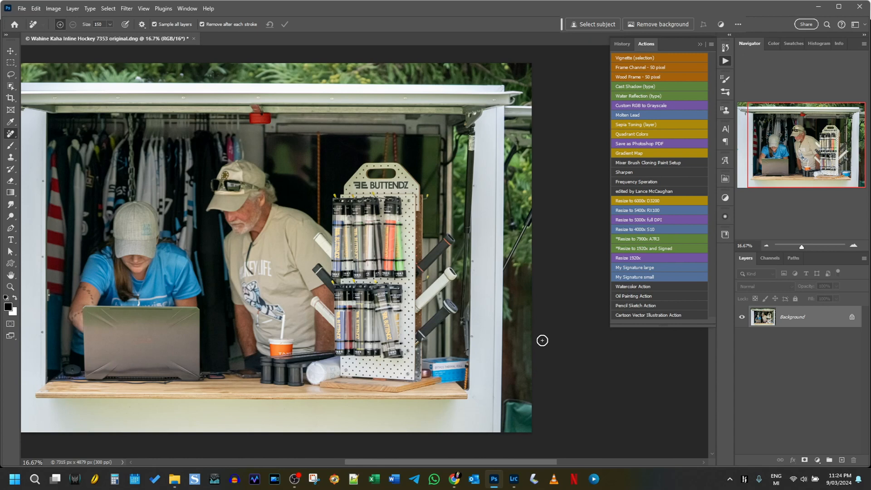
pyautogui.moveTo(527, 304)
pyautogui.mouseDown()
pyautogui.moveTo(531, 379)
pyautogui.moveTo(530, 345)
pyautogui.mouseUp()
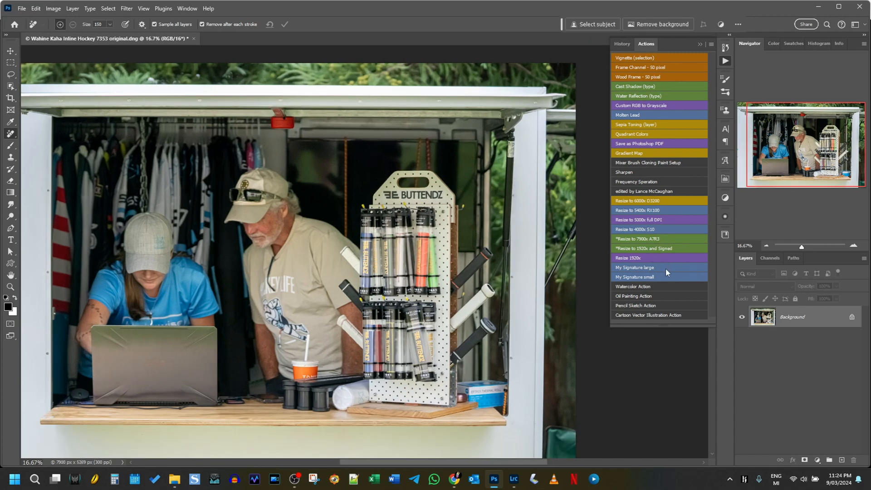
# Step: Save a JPEG copy at quality 12 in the edited folder as "Wahine Kaha Inline Hockey 7353 full size.jpg"
pyautogui.hotkey('ctrl', 'alt', 's')
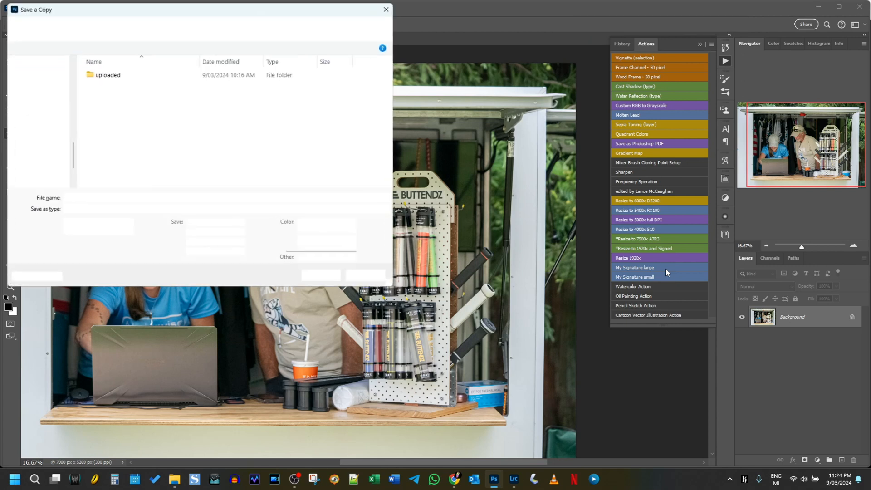
pyautogui.hotkey('ctrl', 'shift', 'Left')
pyautogui.hotkey('ctrl', 'shift', 'Left')
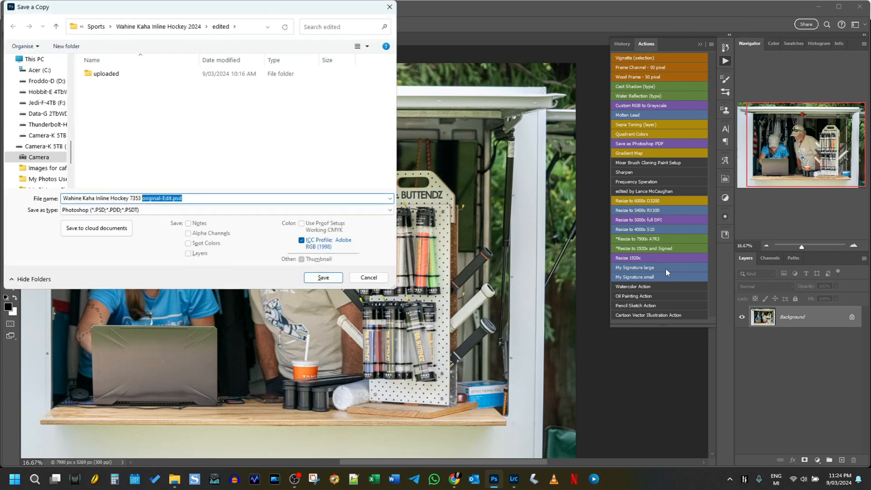
pyautogui.write('full size')
pyautogui.click(191, 210)
pyautogui.click(124, 253)
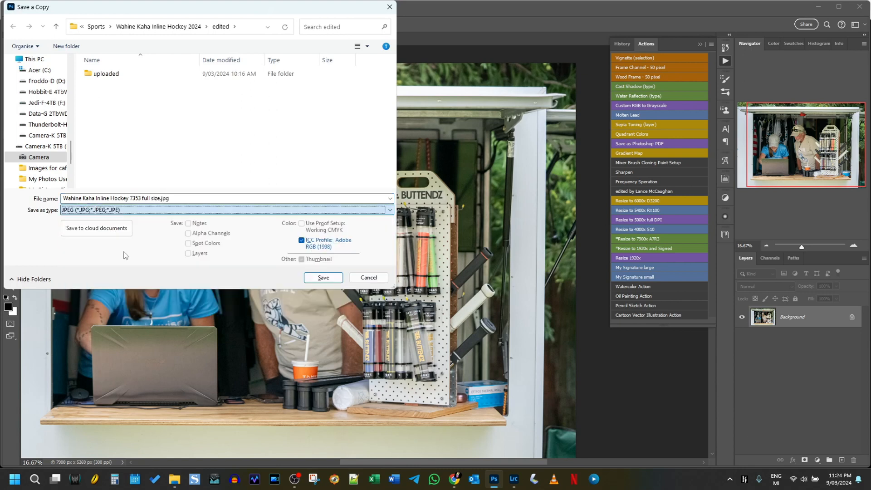
pyautogui.press('Return')
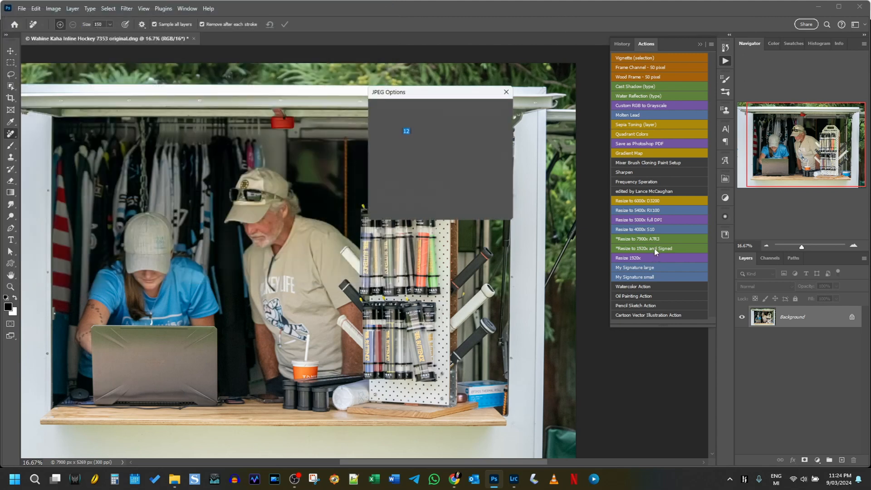
pyautogui.click(494, 108)
# Step: Run the "*Resize to 1920x and Signed" action and save a quality 12 JPEG copy as "Wahine Kaha Inline Hockey 7353 1920x signed.jpg"
pyautogui.click(638, 249)
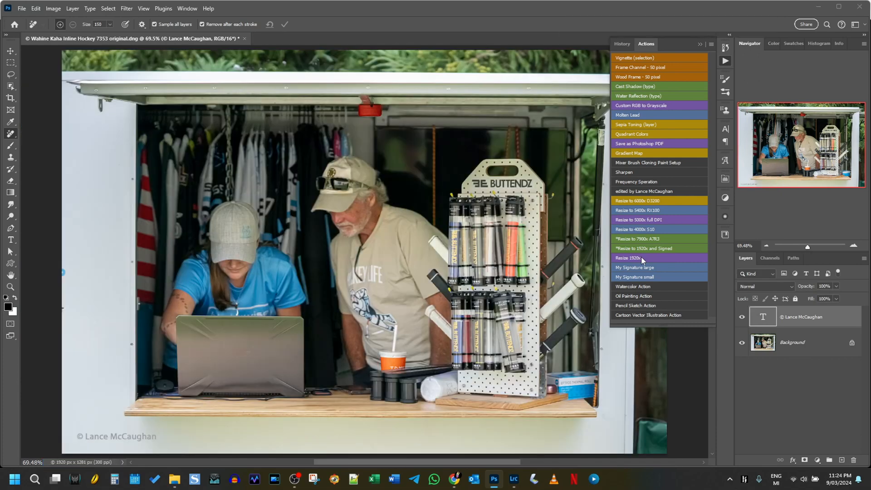
pyautogui.hotkey('ctrl', 'alt', 's')
pyautogui.press('End')
pyautogui.hotkey('ctrl', 'shift', 'Left')
pyautogui.hotkey('ctrl', 'shift', 'Left')
pyautogui.hotkey('ctrl', 'shift', 'Left')
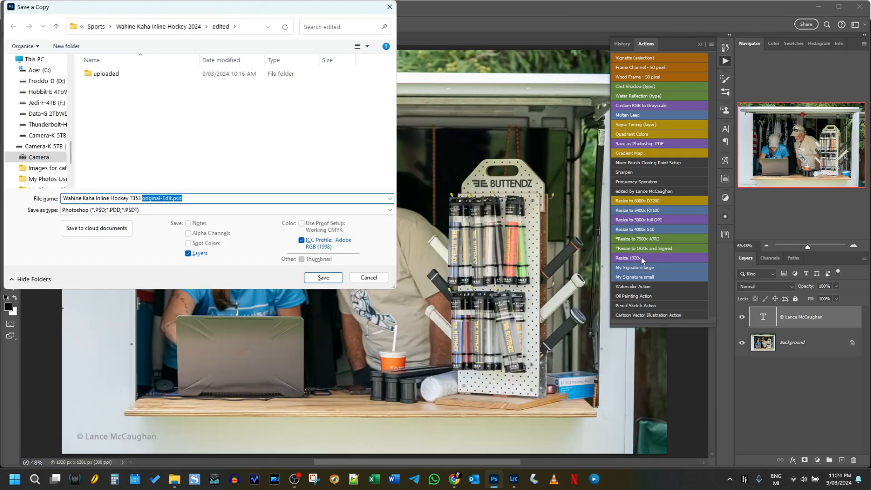
pyautogui.write('1920x s')
pyautogui.click(208, 211)
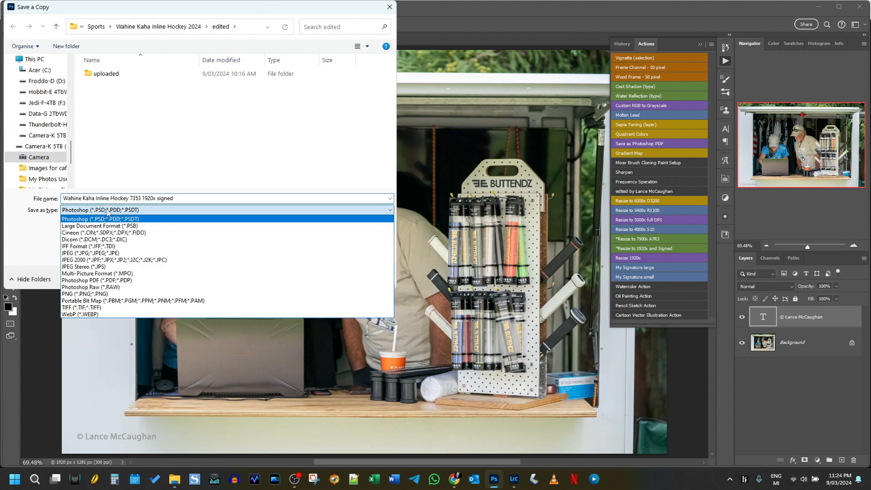
pyautogui.click(98, 255)
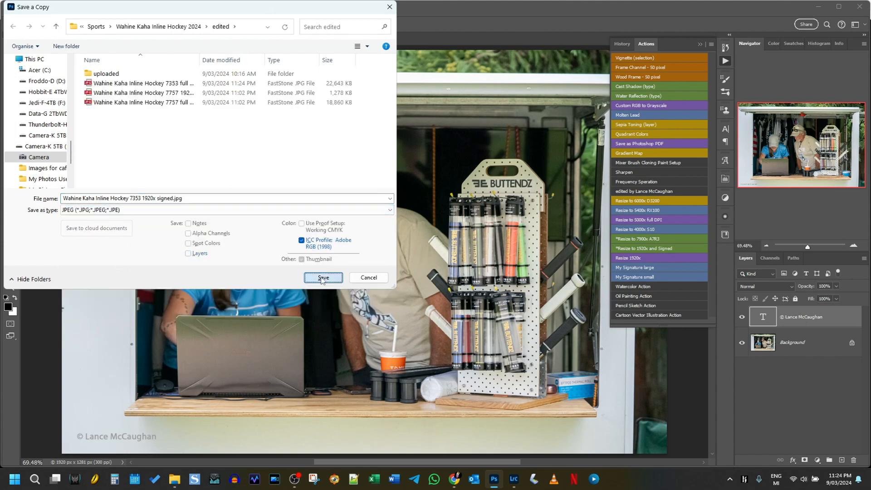
pyautogui.click(323, 278)
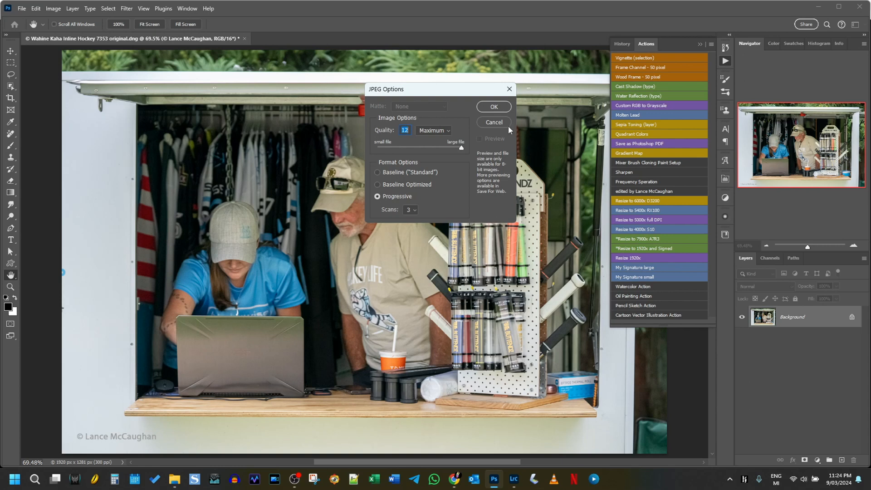
pyautogui.click(495, 108)
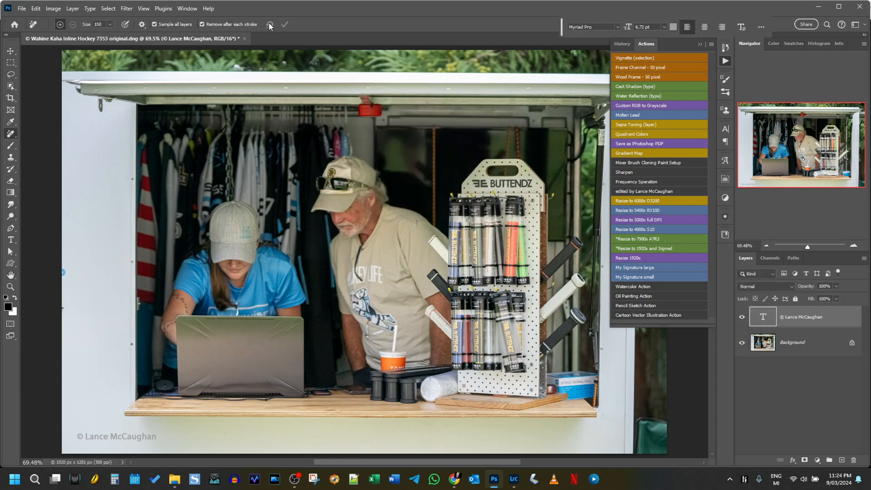
# Step: Close the Photoshop document without saving, and return to Lightroom Classic's Library with photo 7353
pyautogui.click(245, 38)
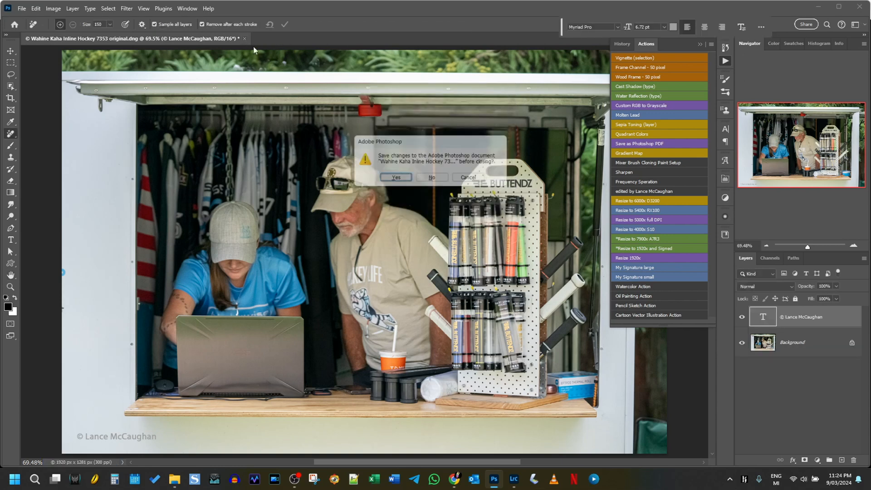
pyautogui.click(443, 182)
pyautogui.click(515, 479)
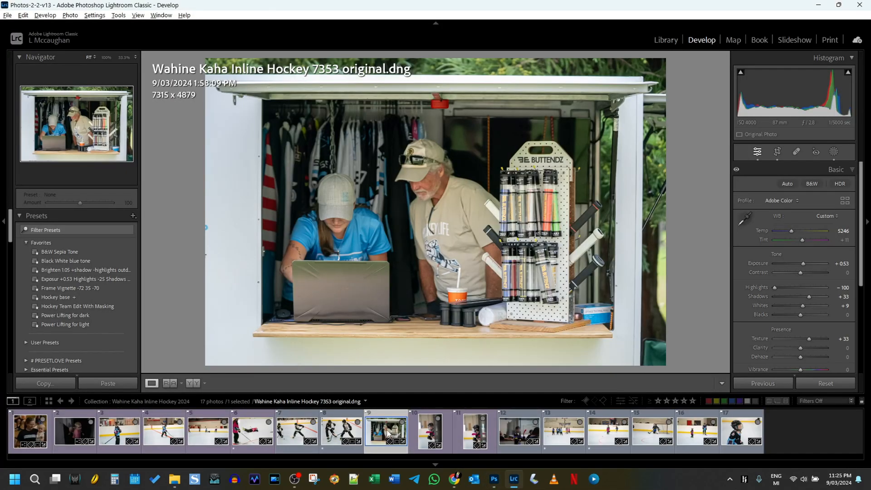
pyautogui.click(659, 39)
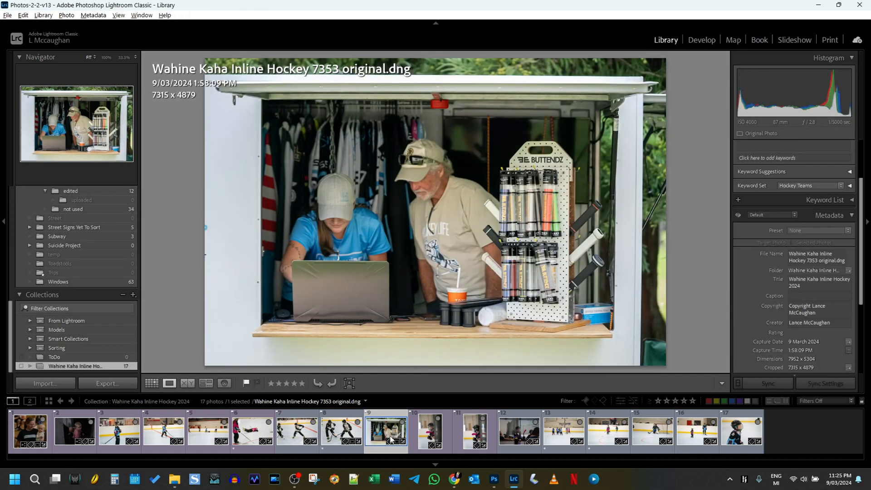
# Step: Look through the Wahine Kaha Inline Hockey 2024 folder and the photos in the collection of the same name
pyautogui.moveTo(299, 385); pyautogui.dragTo(86, 280)
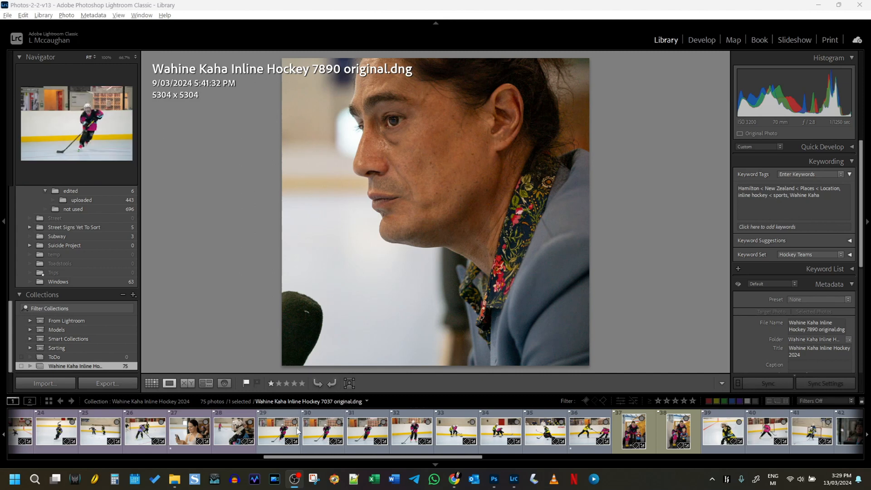
pyautogui.moveTo(375, 460); pyautogui.dragTo(331, 458)
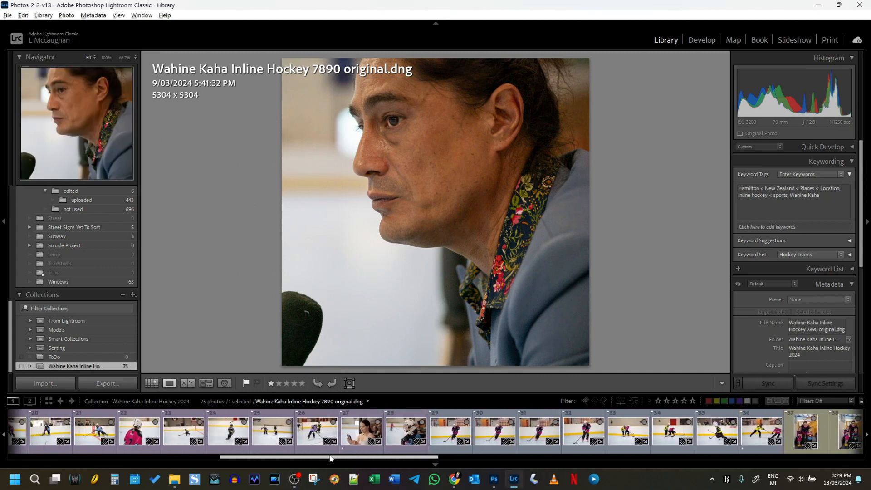
pyautogui.scroll(2, 78, 269)
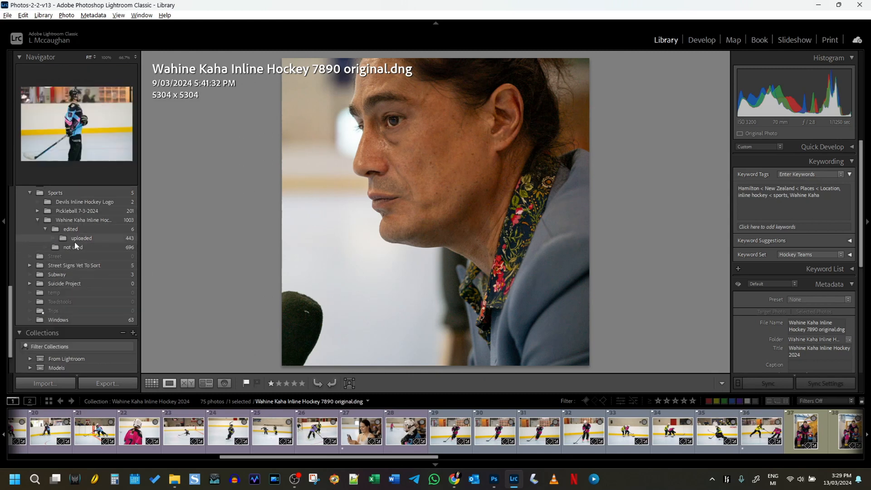
pyautogui.click(79, 221)
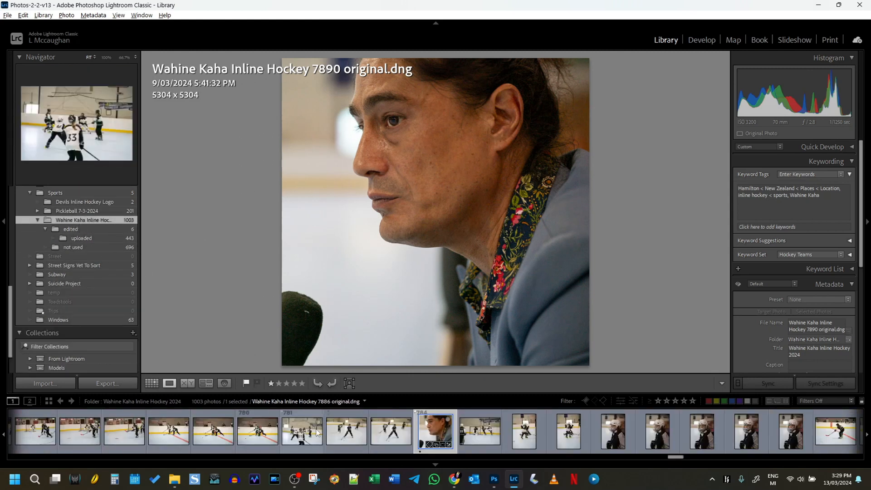
pyautogui.moveTo(676, 456); pyautogui.dragTo(686, 458)
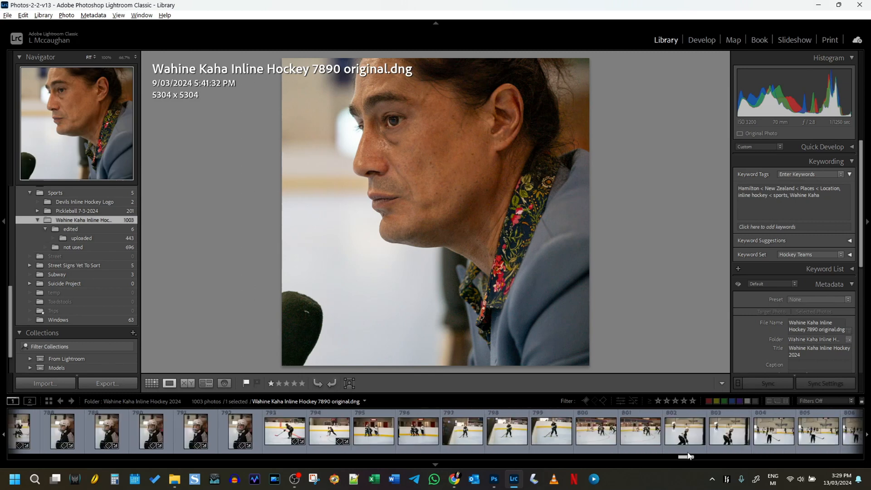
pyautogui.scroll(-3, 65, 361)
pyautogui.click(73, 366)
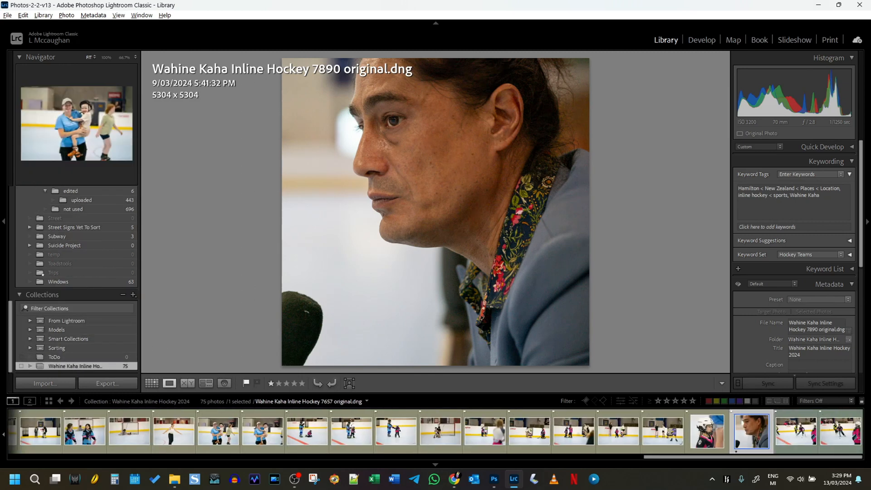
pyautogui.moveTo(675, 460); pyautogui.dragTo(791, 459)
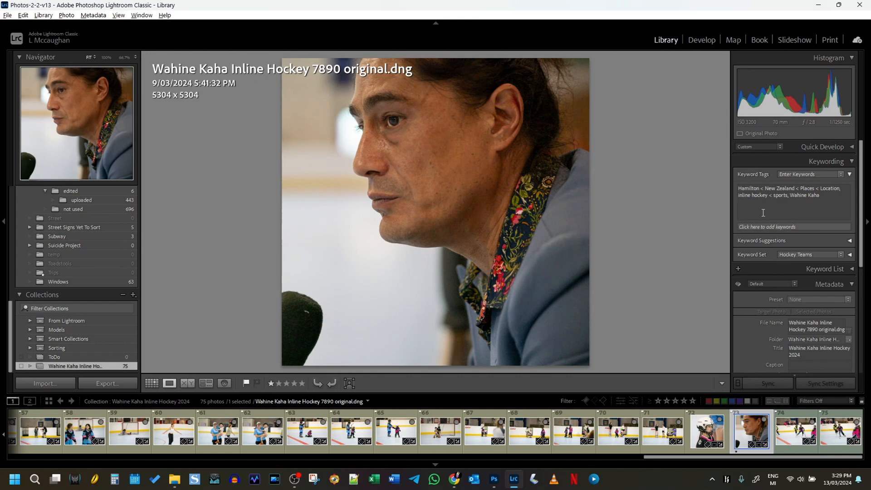
# Step: Open photo 8431 in Develop and crop it at the original aspect ratio to about 6137 x 4093 px around the two players
pyautogui.click(702, 40)
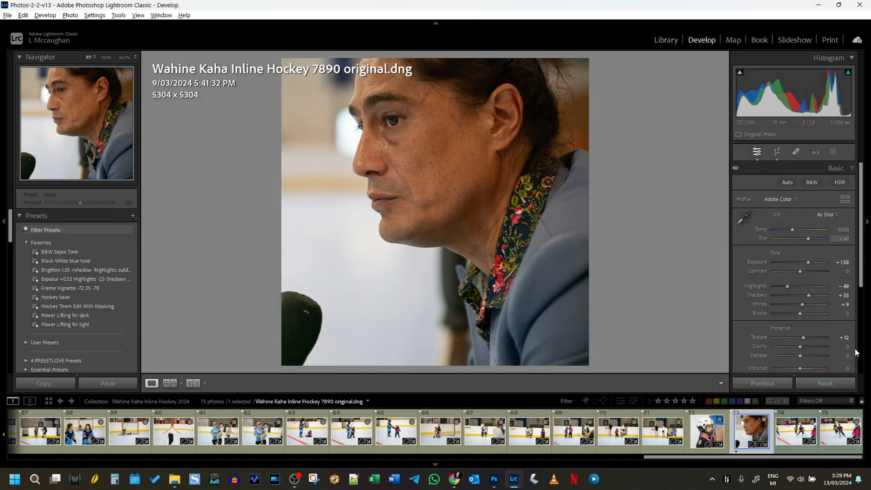
pyautogui.click(835, 433)
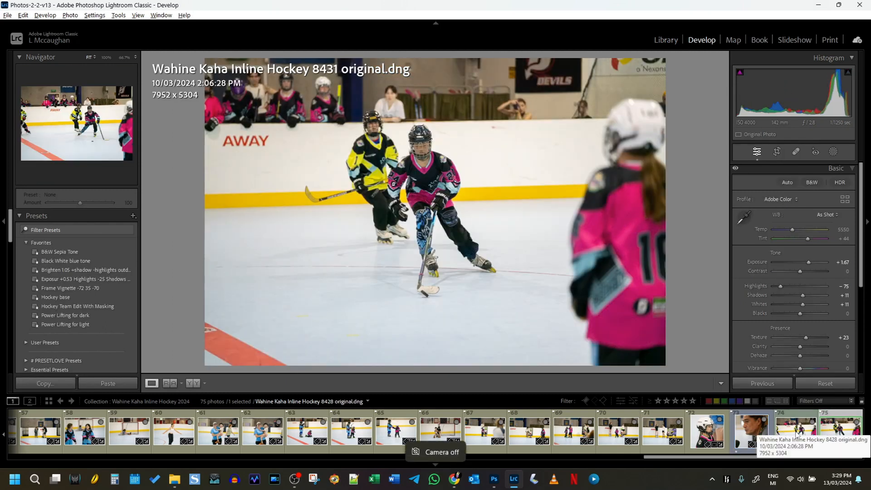
pyautogui.click(777, 151)
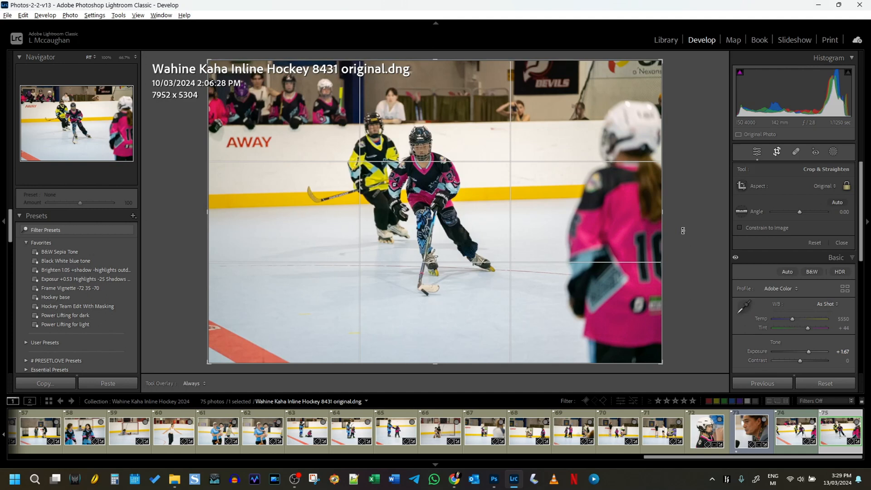
pyautogui.moveTo(453, 363); pyautogui.dragTo(458, 344)
pyautogui.moveTo(450, 82)
pyautogui.mouseDown()
pyautogui.moveTo(449, 105)
pyautogui.moveTo(456, 96)
pyautogui.mouseUp()
# Step: Change photo 8431's crop to 1 x 1 at about 4524 x 4524 px, and set Highlights to -84 and Shadows to +36
pyautogui.click(823, 187)
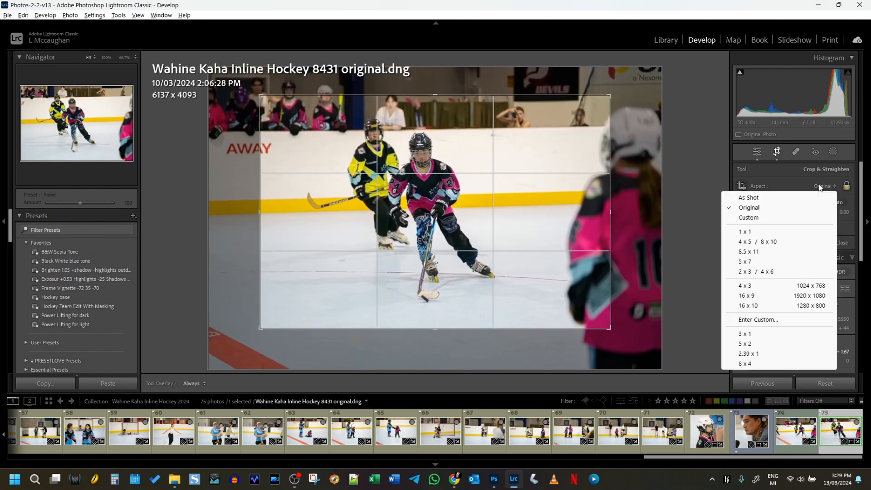
pyautogui.click(746, 232)
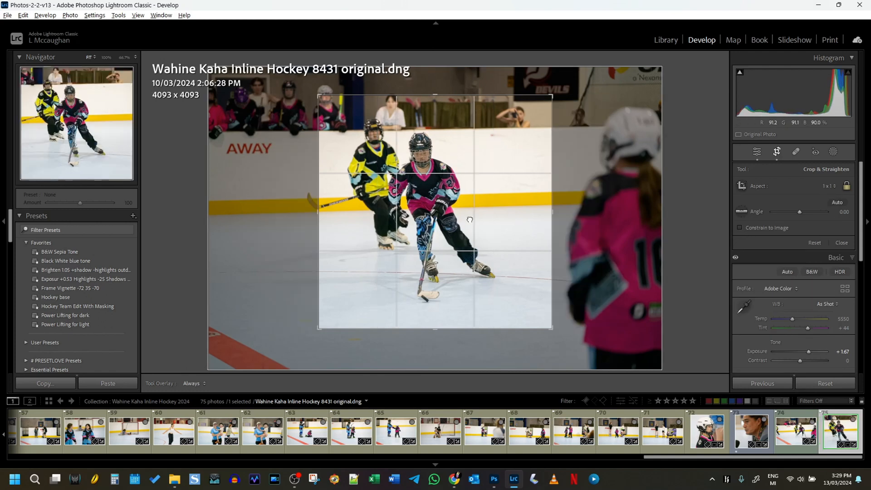
pyautogui.moveTo(556, 243); pyautogui.dragTo(577, 244)
pyautogui.moveTo(514, 245); pyautogui.dragTo(530, 248)
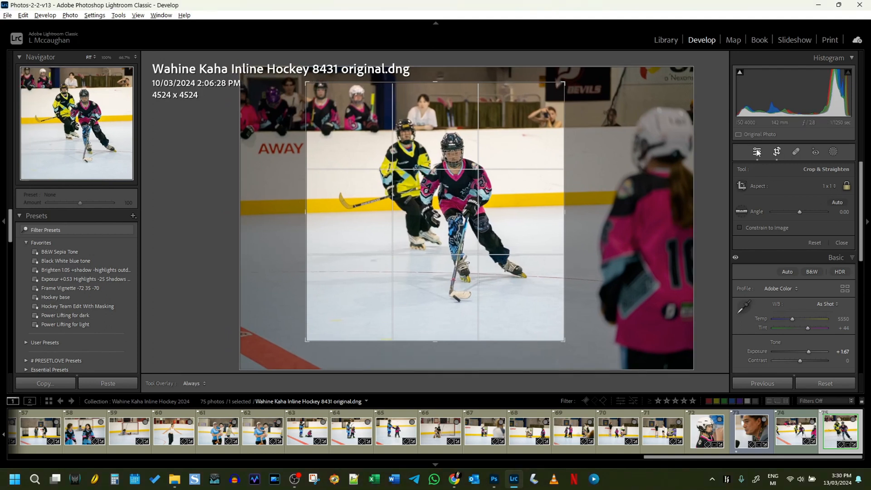
pyautogui.click(758, 152)
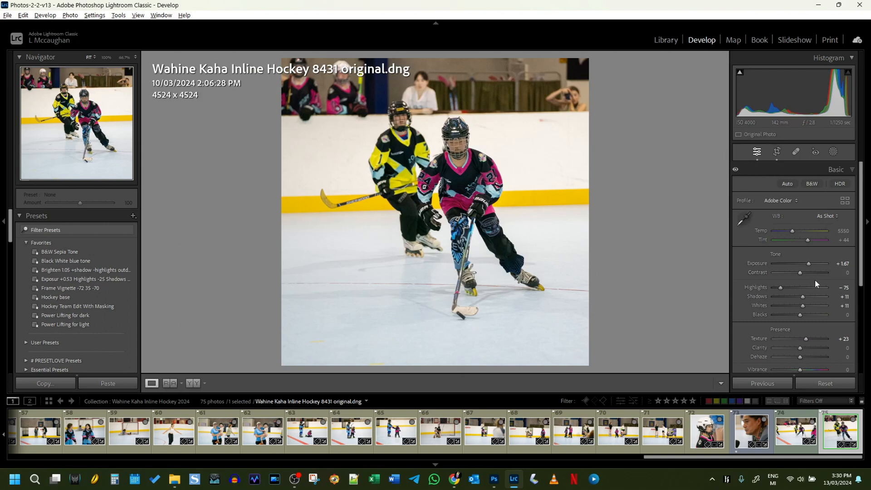
pyautogui.moveTo(803, 298); pyautogui.dragTo(778, 289)
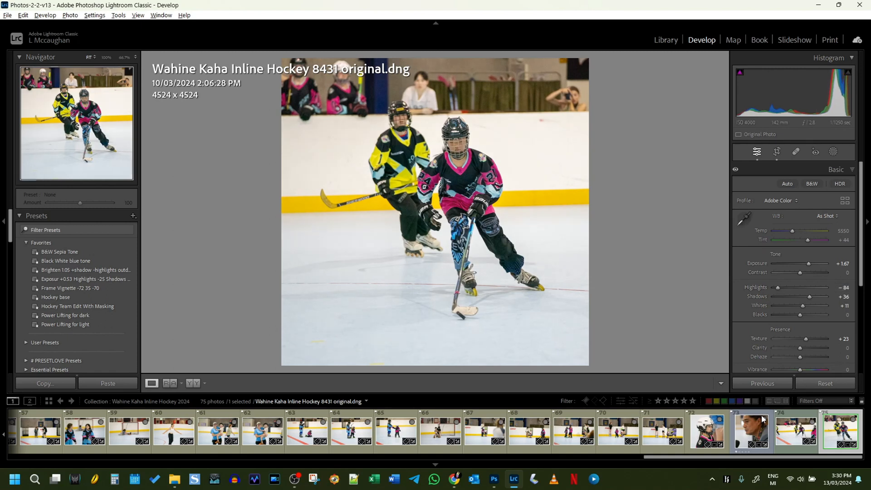
# Step: Straighten photo 8428 by about 0.96 degrees and crop it to about 5511 x 3676 px around the two players
pyautogui.click(788, 442)
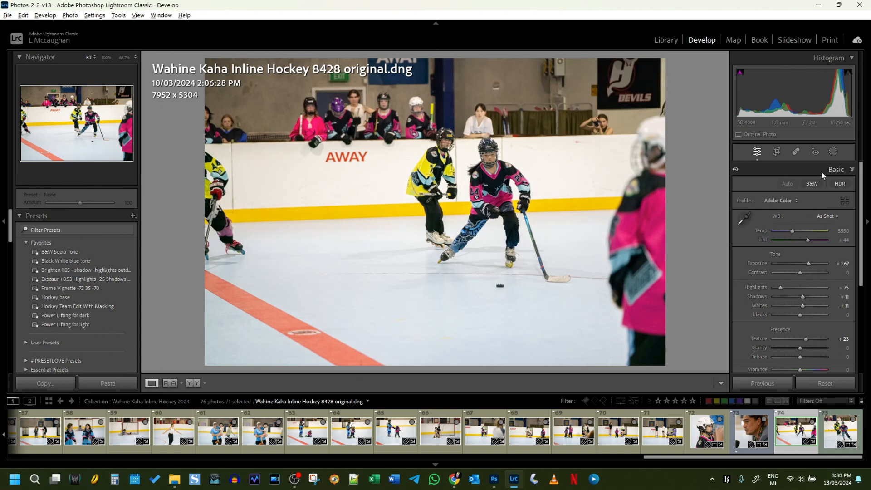
pyautogui.click(779, 153)
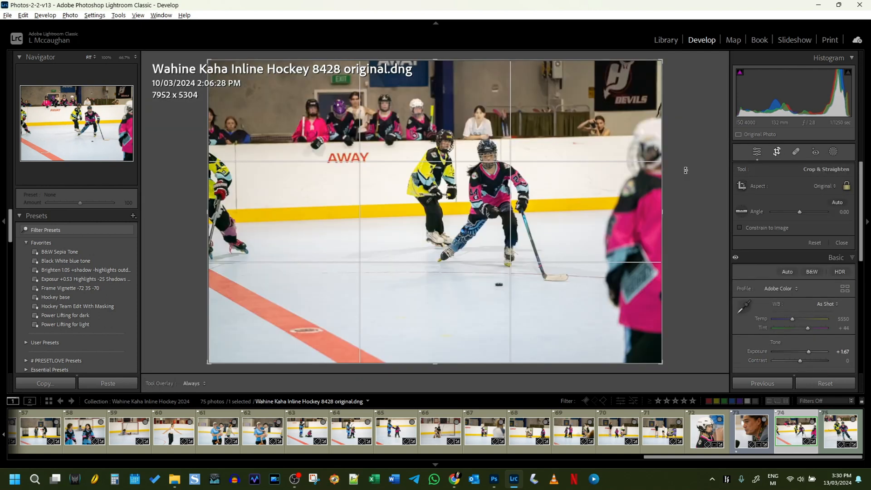
pyautogui.moveTo(687, 170); pyautogui.dragTo(711, 172)
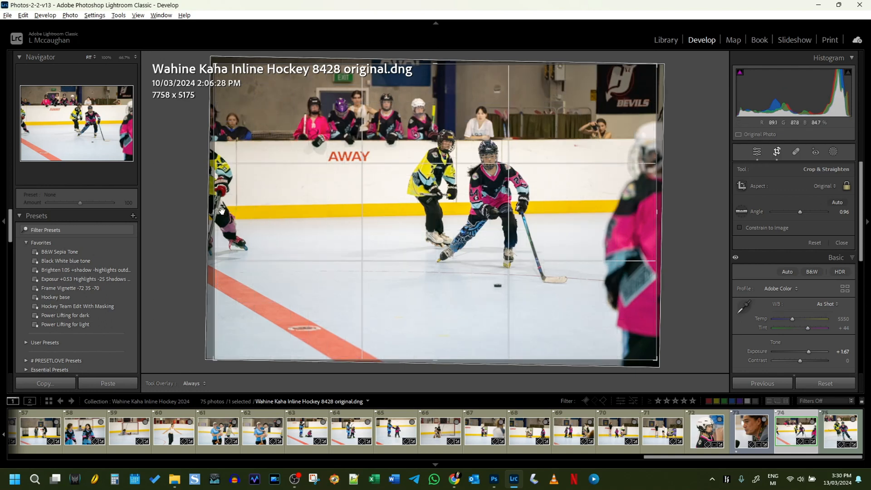
pyautogui.moveTo(263, 216); pyautogui.dragTo(277, 218)
pyautogui.moveTo(551, 225); pyautogui.dragTo(563, 224)
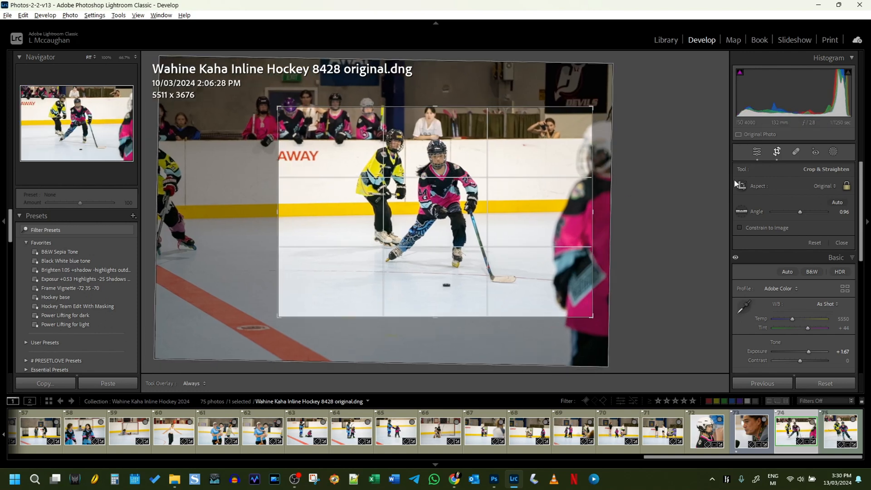
pyautogui.click(775, 151)
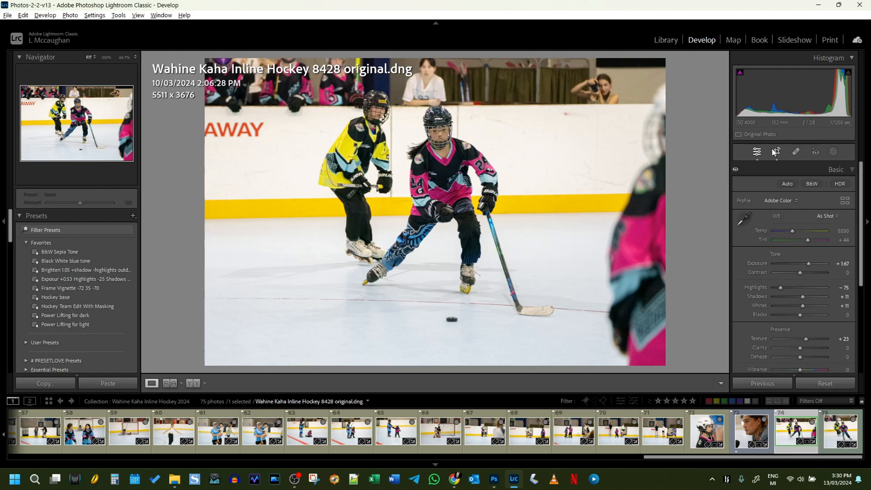
# Step: Adjust photo 8428's straightening angle to about 1.13 and change its crop to 1 x 1, framing both players and the puck
pyautogui.click(778, 154)
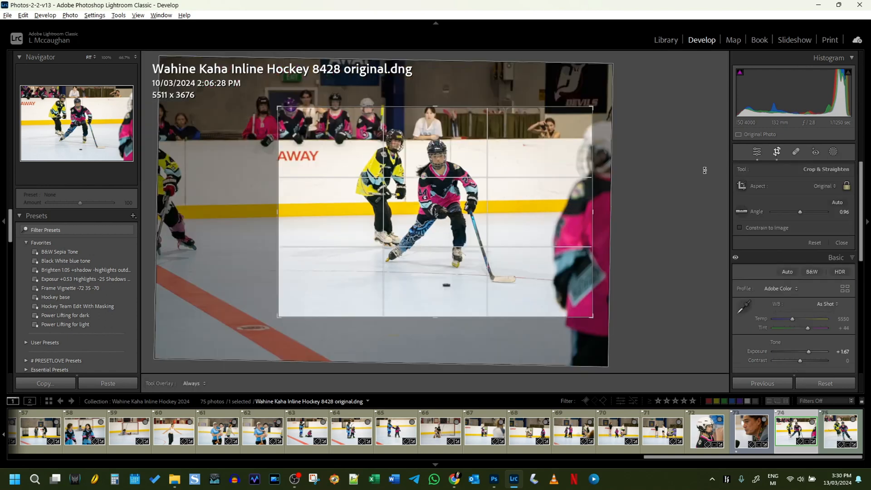
pyautogui.moveTo(705, 170); pyautogui.dragTo(706, 170)
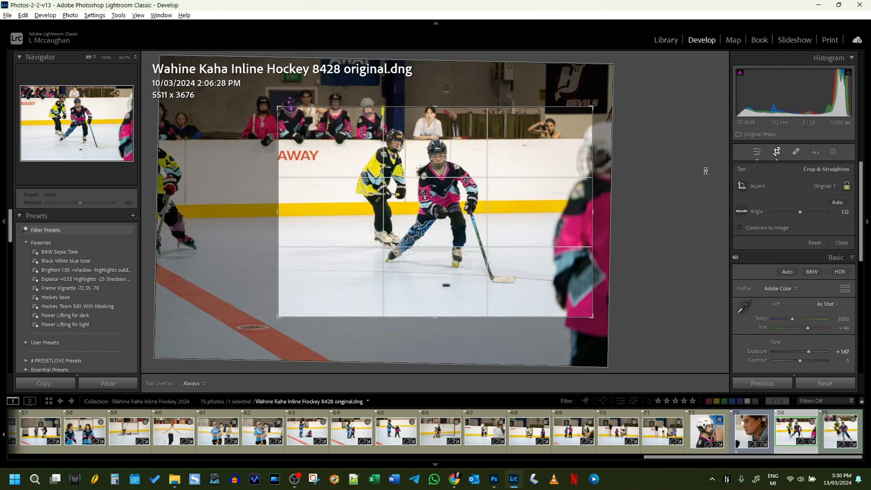
pyautogui.click(825, 187)
pyautogui.click(756, 233)
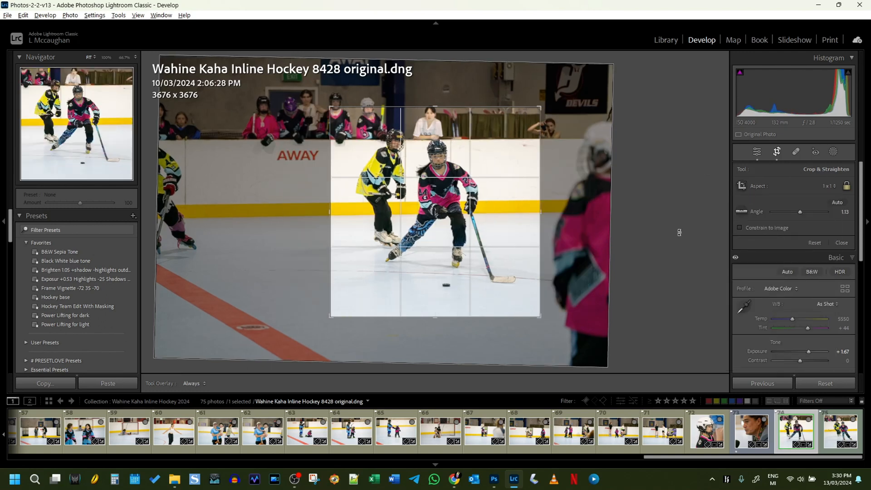
pyautogui.moveTo(513, 209); pyautogui.dragTo(518, 218)
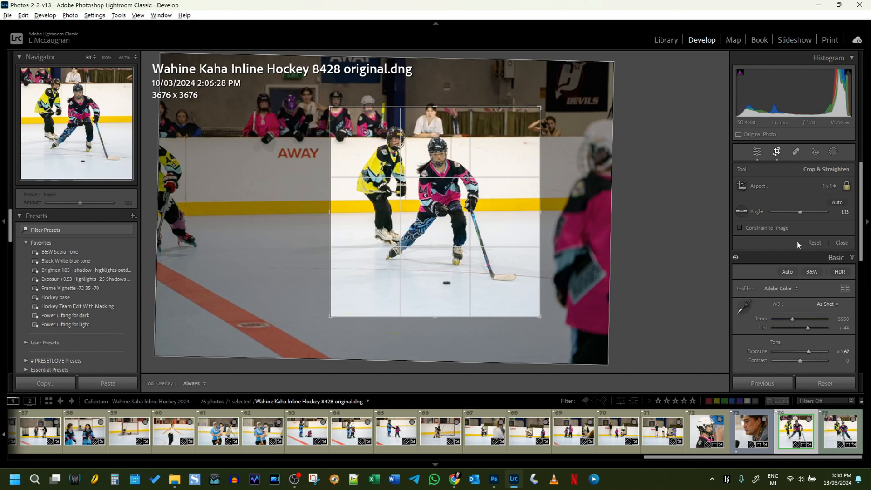
pyautogui.click(776, 153)
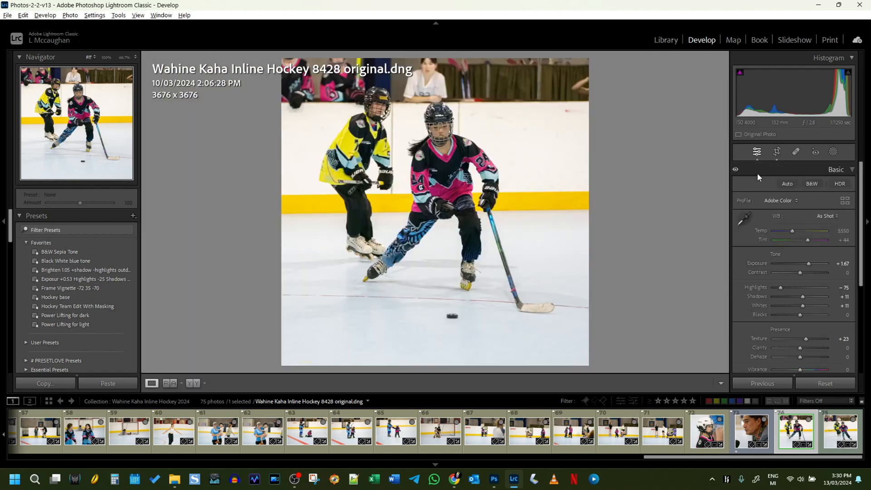
# Step: Straighten photo 8428 further to a crop angle of about 1.31
pyautogui.click(777, 153)
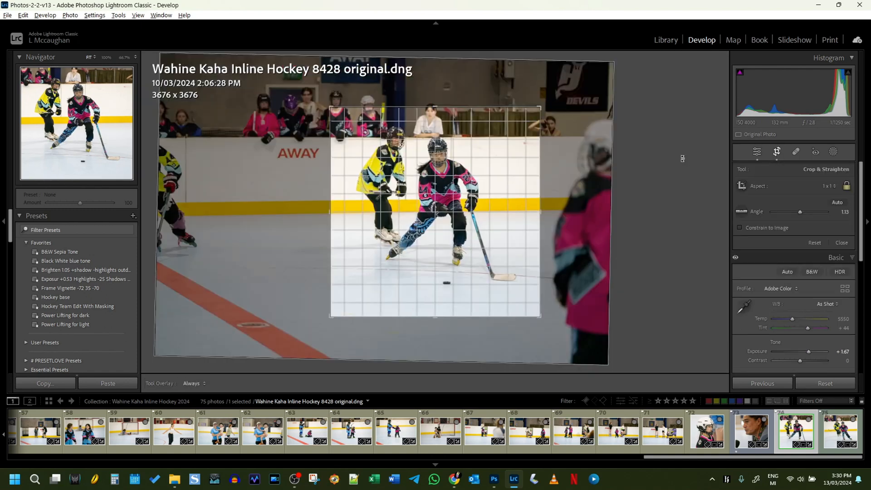
pyautogui.moveTo(682, 158); pyautogui.dragTo(680, 160)
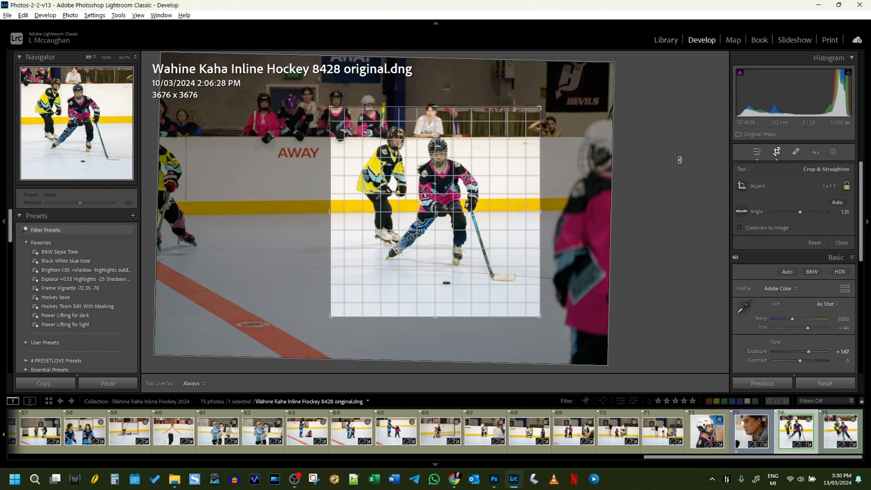
pyautogui.click(758, 153)
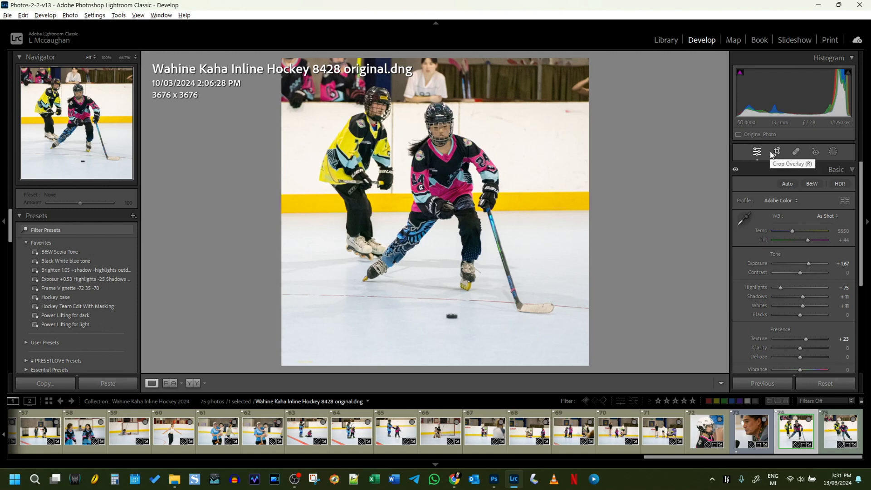
pyautogui.click(778, 152)
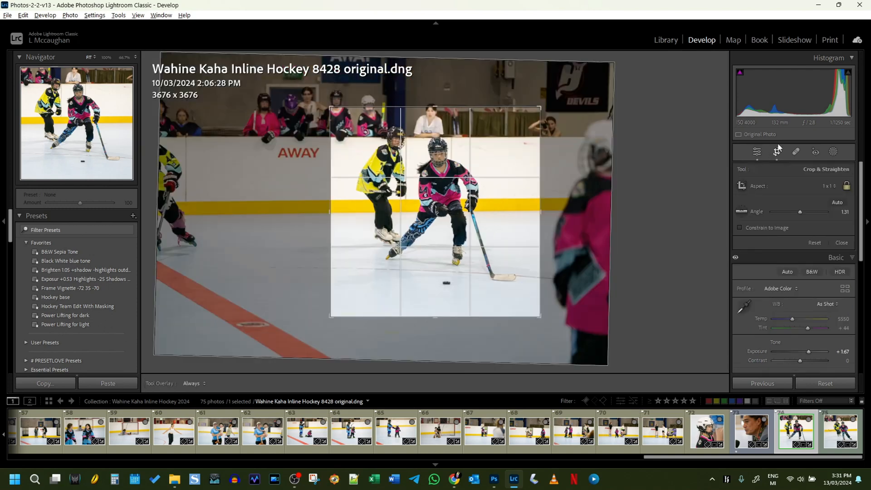
pyautogui.click(832, 187)
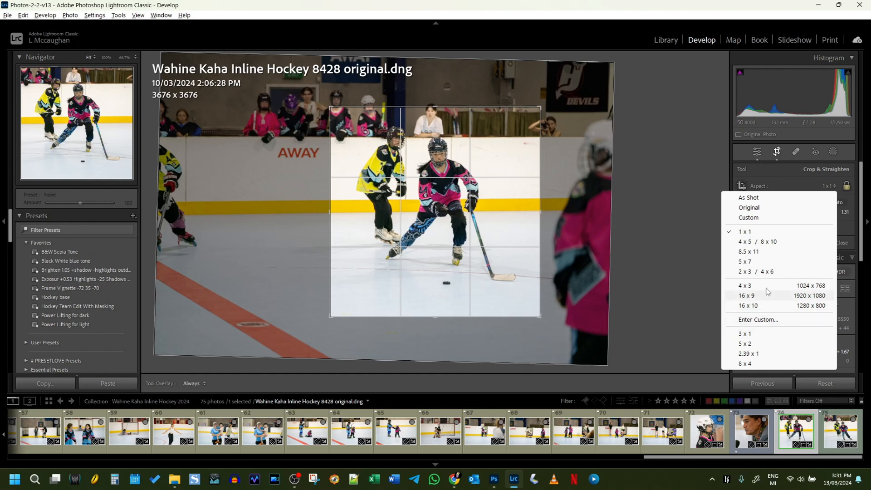
pyautogui.click(659, 86)
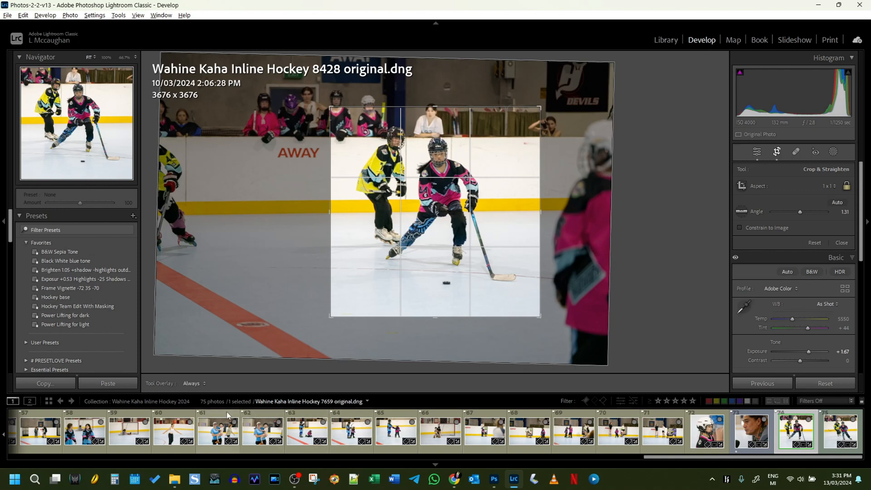
# Step: Open photo 8474 at the start of the collection and set its crop aspect ratio to 8 x 4
pyautogui.scroll(5, 213, 433)
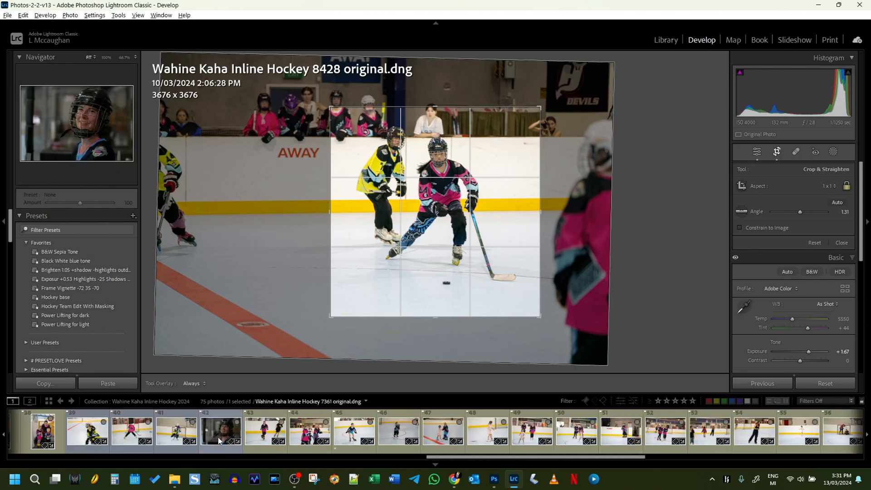
pyautogui.scroll(10, 218, 440)
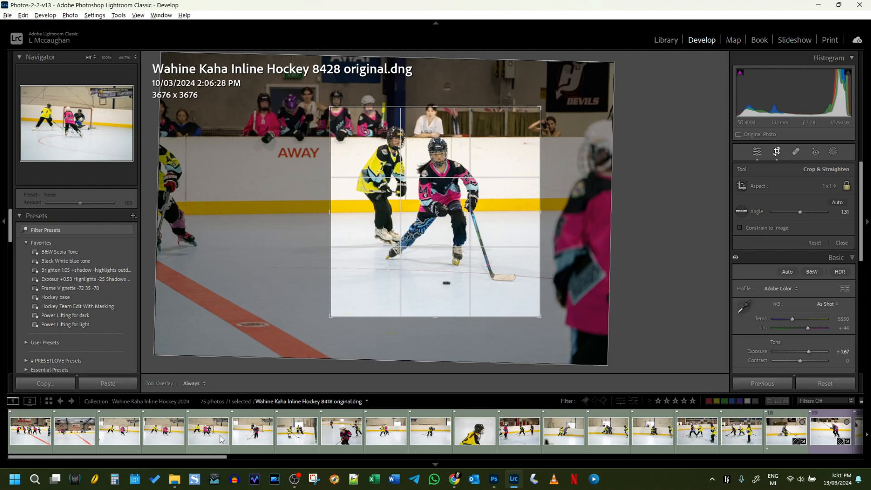
pyautogui.click(43, 436)
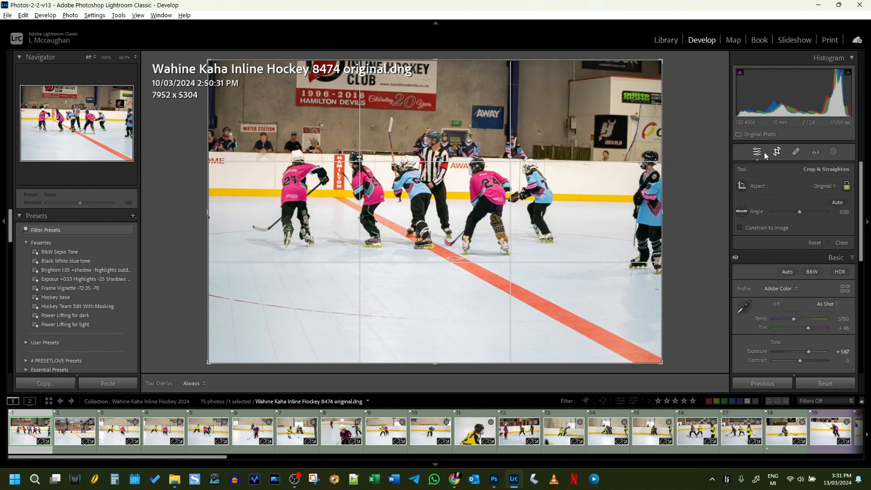
pyautogui.click(830, 186)
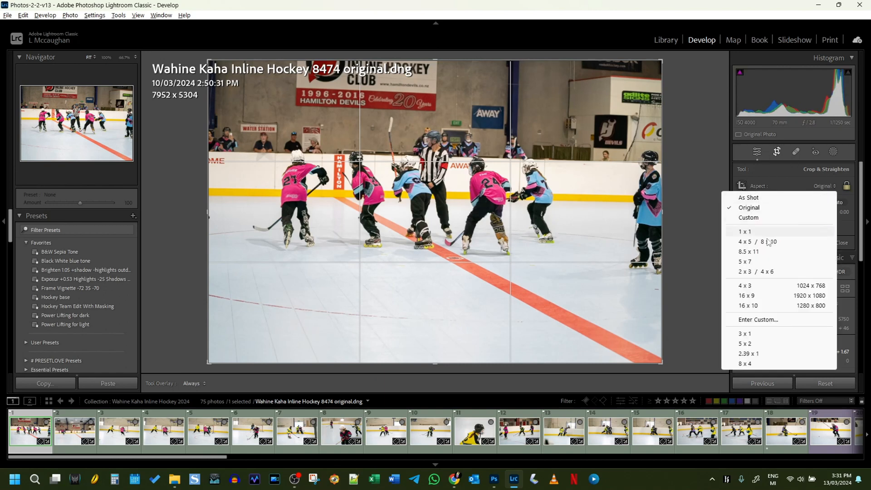
pyautogui.click(745, 363)
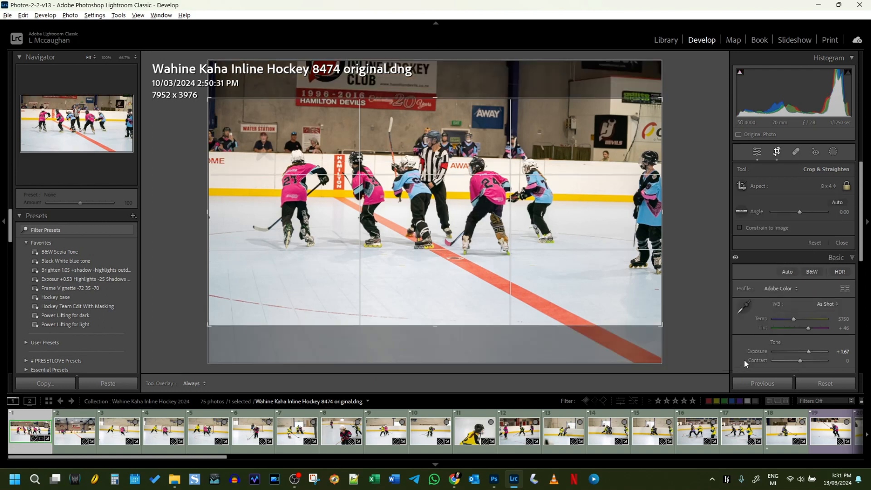
# Step: Straighten photo 8474 to about -1.89 and crop it to about 6231 x 3115 px around the five players and the referee
pyautogui.moveTo(667, 209)
pyautogui.mouseDown()
pyautogui.moveTo(627, 212)
pyautogui.moveTo(663, 209)
pyautogui.mouseUp()
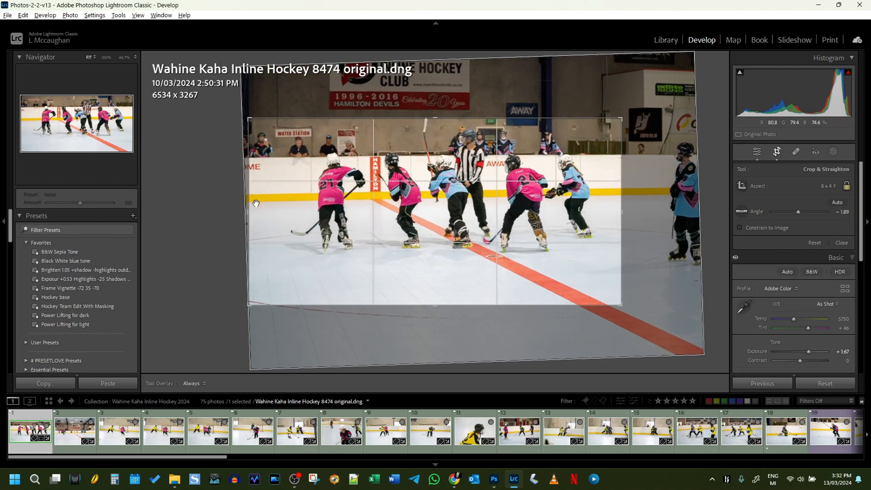
pyautogui.moveTo(249, 210); pyautogui.dragTo(260, 209)
pyautogui.moveTo(431, 221); pyautogui.dragTo(441, 241)
pyautogui.click(823, 186)
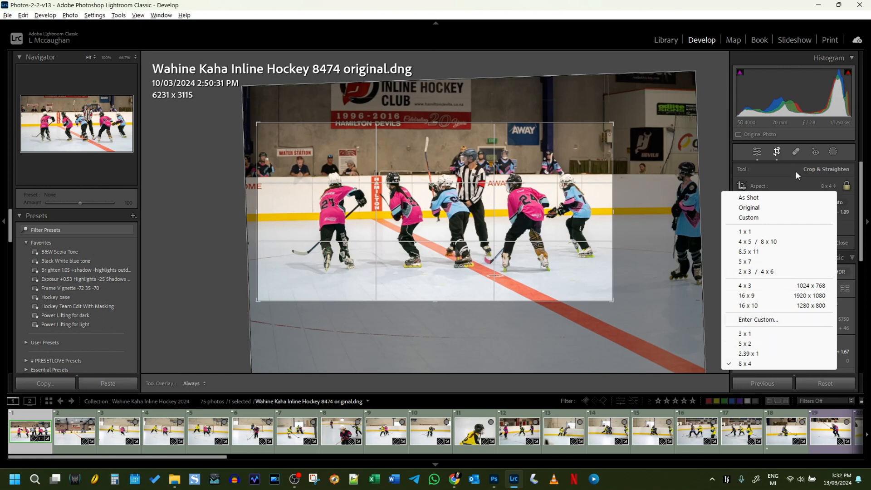
pyautogui.click(776, 153)
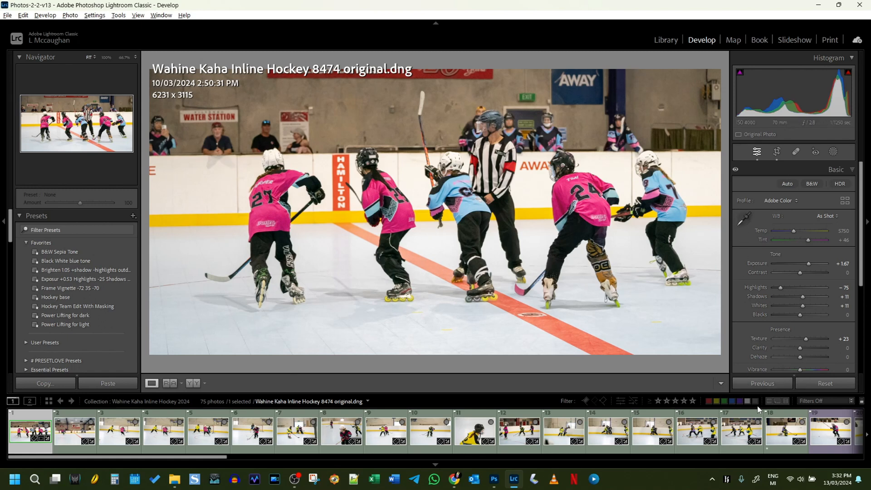
# Step: Straighten photo 7680 to about -1.86 and crop it to about 5595 x 3732 px around the four people by the boards
pyautogui.scroll(-15, 740, 436)
pyautogui.click(739, 432)
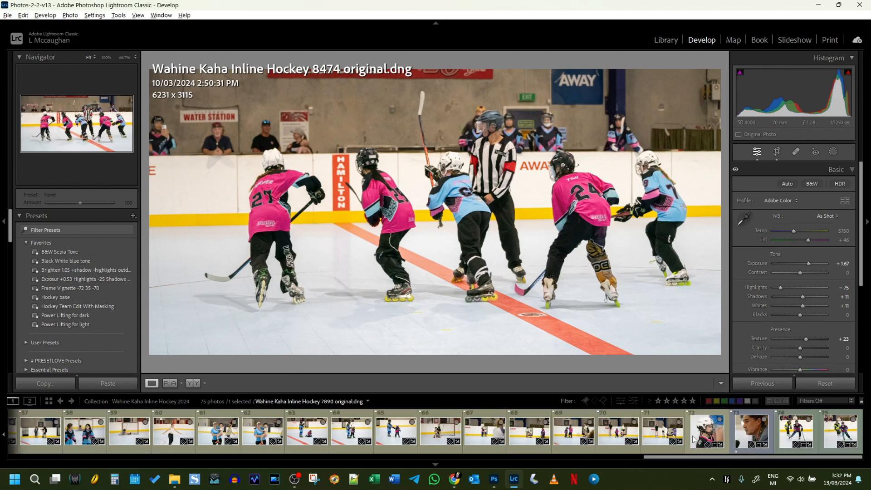
pyautogui.click(658, 438)
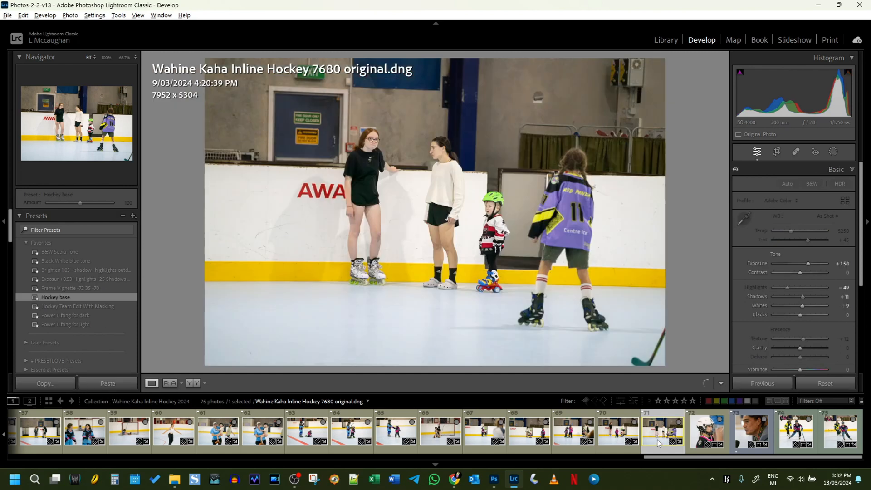
pyautogui.click(778, 152)
pyautogui.moveTo(708, 190); pyautogui.dragTo(715, 184)
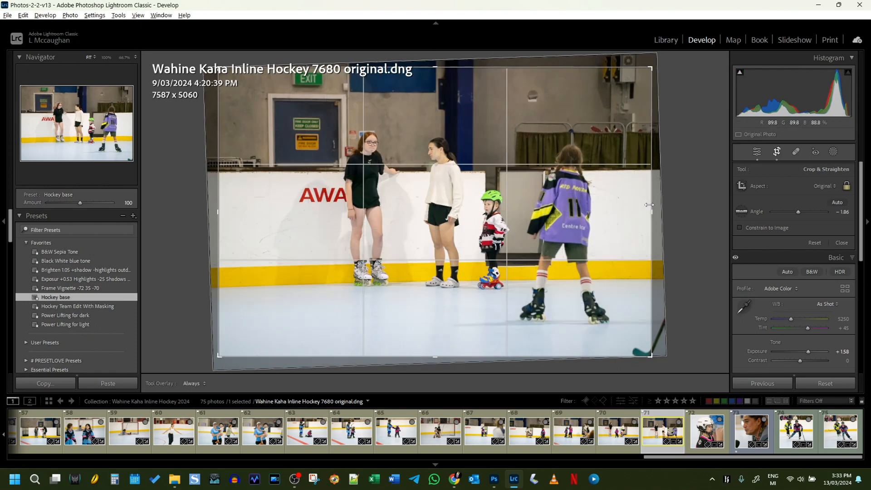
pyautogui.moveTo(649, 205); pyautogui.dragTo(643, 209)
pyautogui.moveTo(222, 232); pyautogui.dragTo(273, 235)
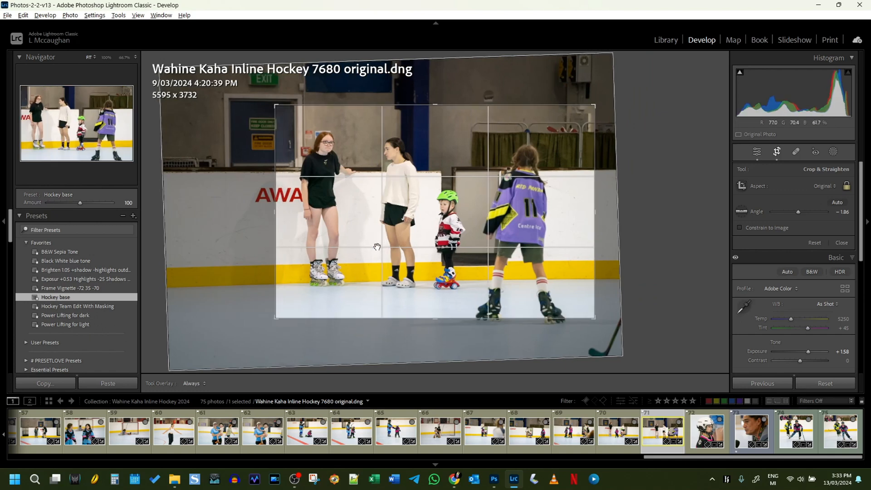
pyautogui.moveTo(443, 226); pyautogui.dragTo(444, 229)
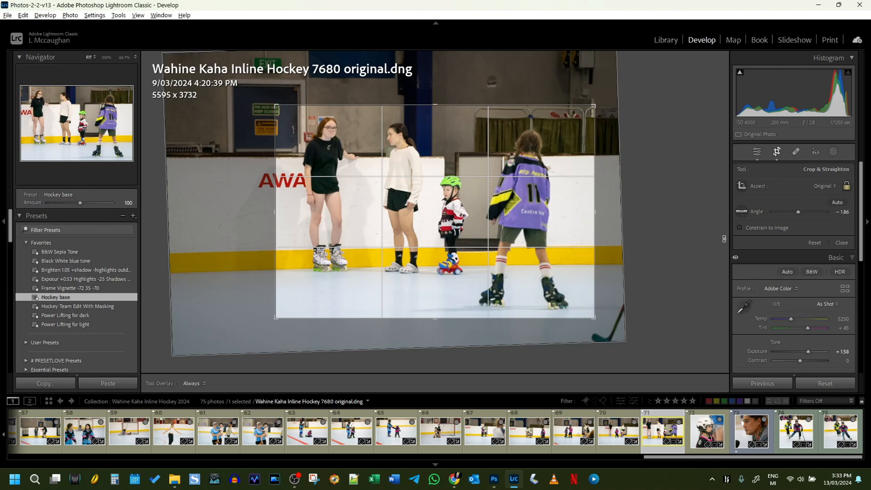
pyautogui.click(775, 155)
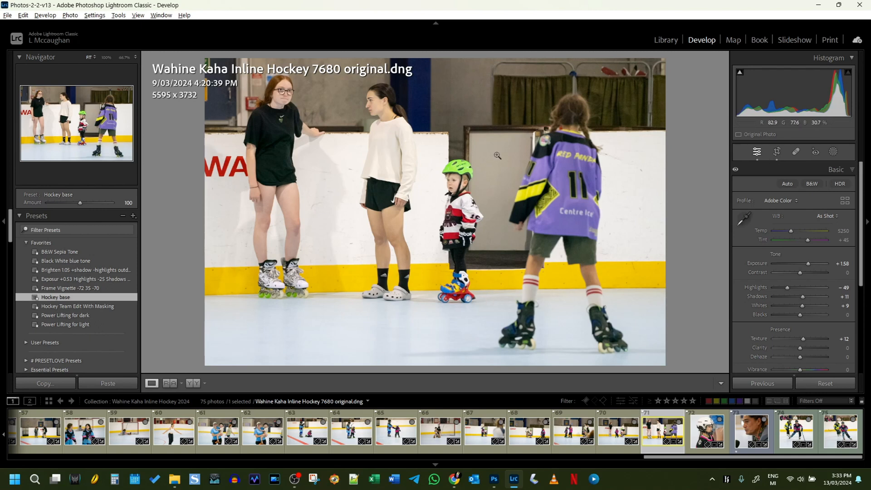
# Step: Straighten photo 7683 to about -1.82 and crop it to about 5397 x 3600 px around the two children and two adults
pyautogui.click(612, 428)
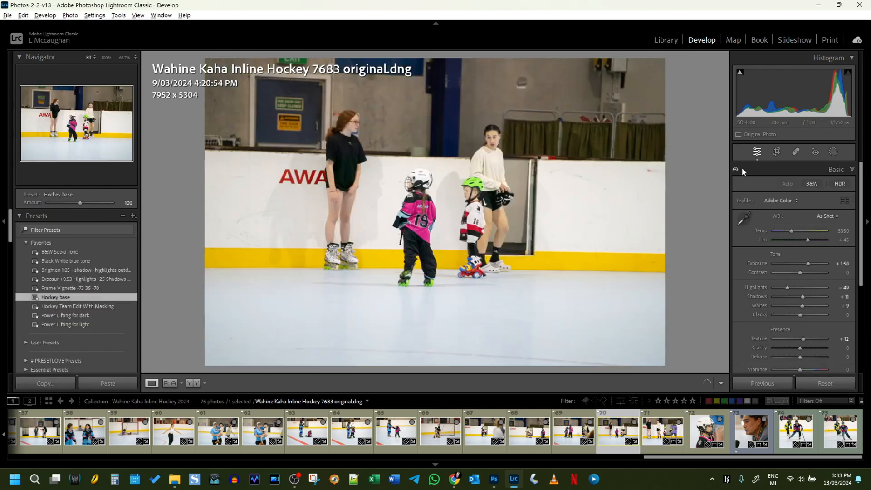
pyautogui.click(781, 152)
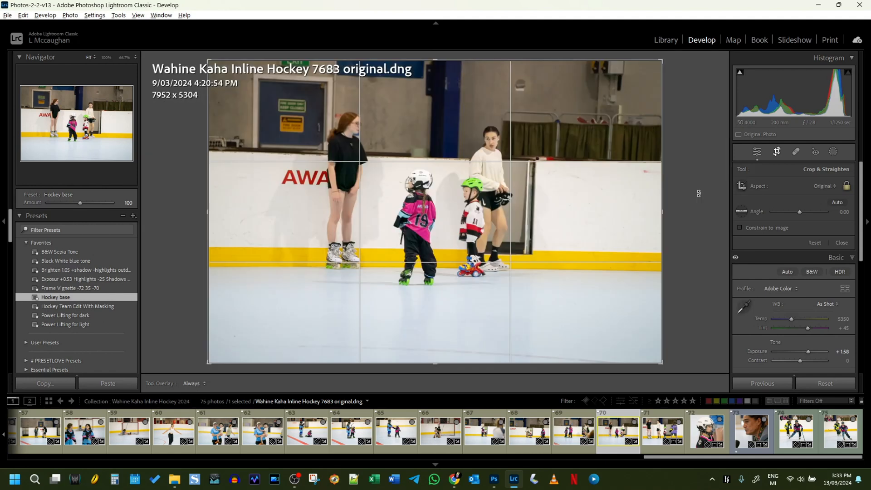
pyautogui.moveTo(700, 193); pyautogui.dragTo(712, 185)
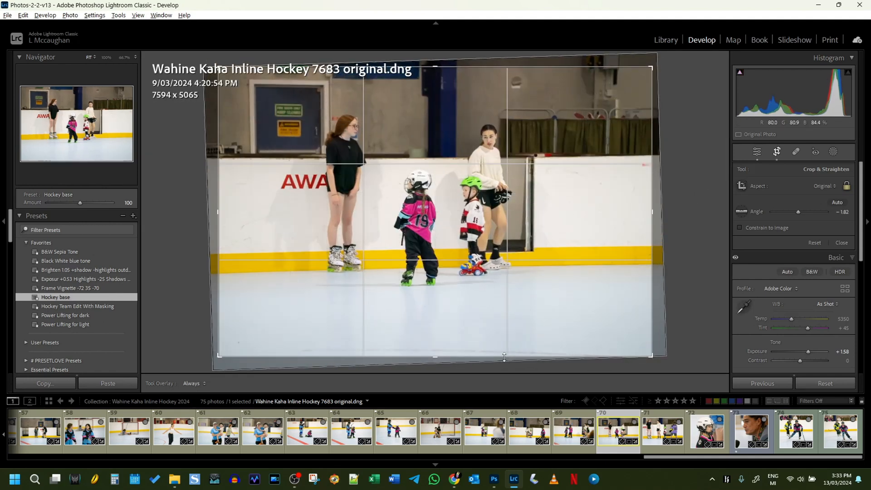
pyautogui.moveTo(502, 357); pyautogui.dragTo(520, 335)
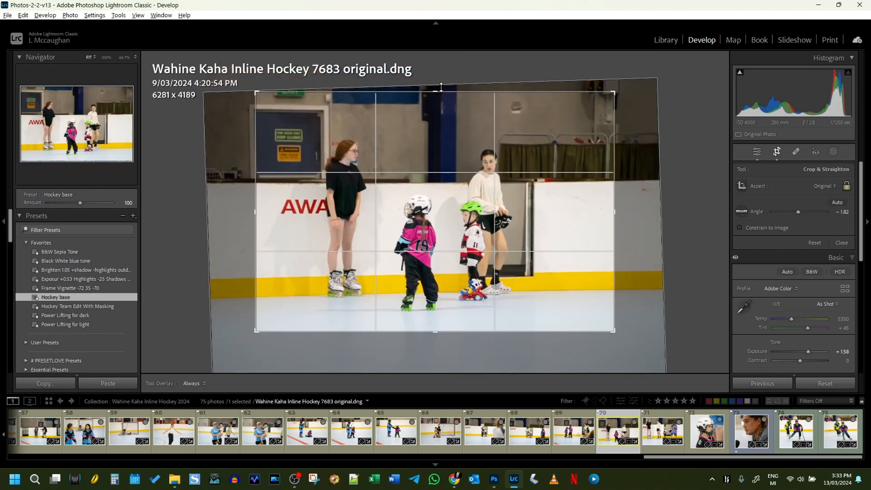
pyautogui.moveTo(442, 98); pyautogui.dragTo(442, 105)
pyautogui.moveTo(497, 194); pyautogui.dragTo(510, 198)
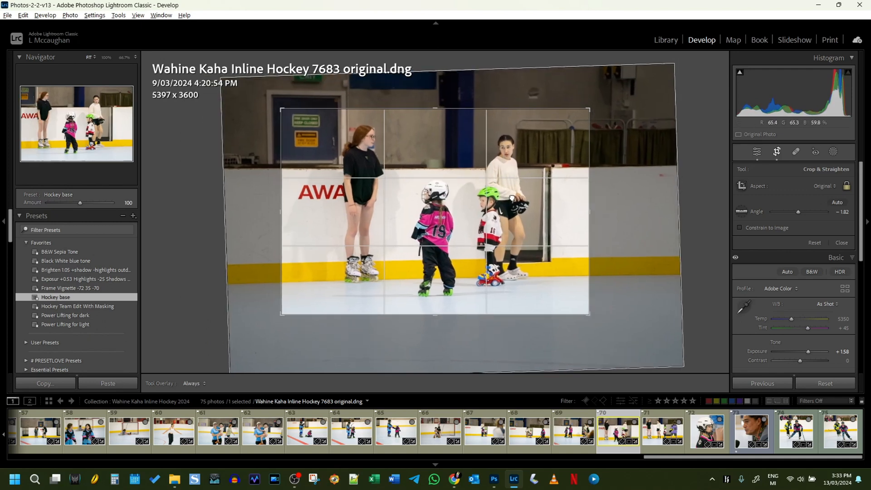
pyautogui.click(776, 151)
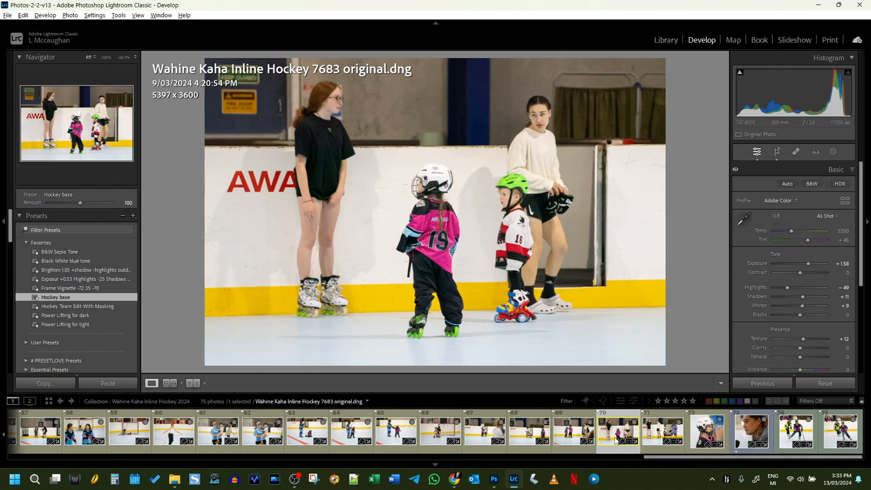
# Step: Refine photo 7683's crop angle to about -1.53
pyautogui.click(778, 151)
pyautogui.moveTo(676, 168); pyautogui.dragTo(683, 167)
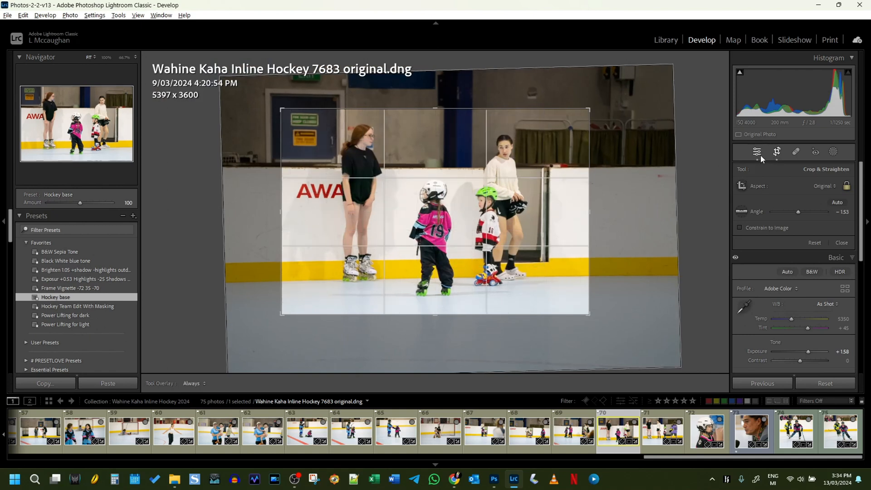
pyautogui.click(761, 154)
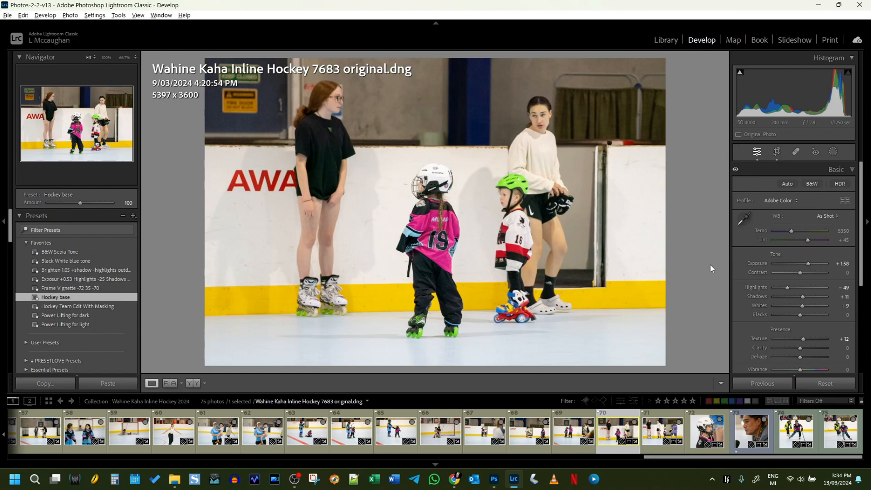
# Step: Auto-straighten photo 7674 and crop it to about 5459 x 3641 px, cutting away the blurred foreground figure
pyautogui.press('Left')
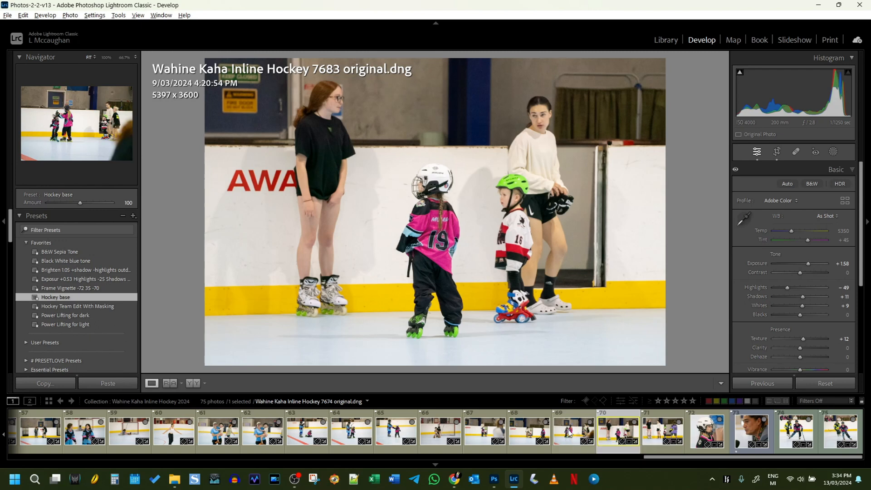
pyautogui.click(777, 152)
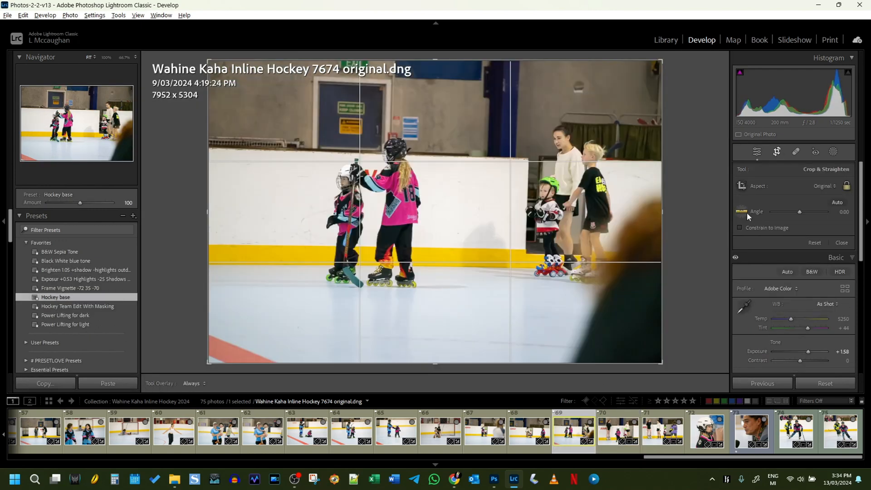
pyautogui.click(837, 202)
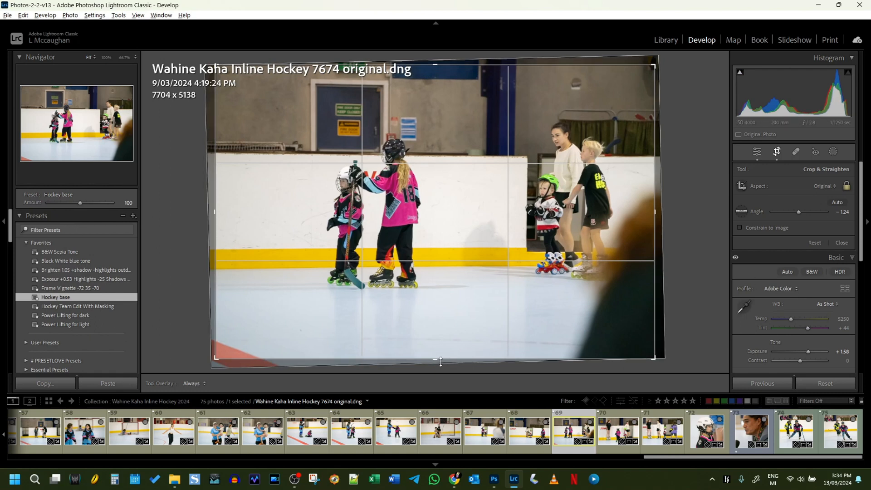
pyautogui.moveTo(440, 359); pyautogui.dragTo(451, 340)
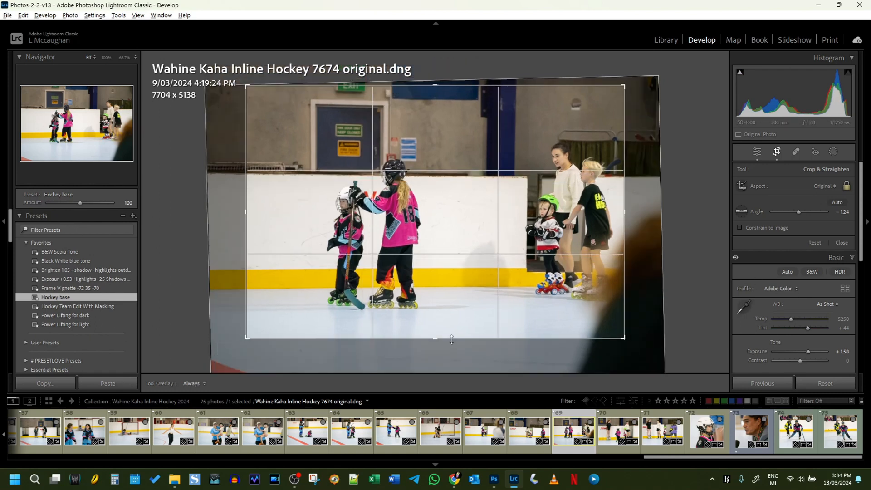
pyautogui.moveTo(448, 98); pyautogui.dragTo(448, 108)
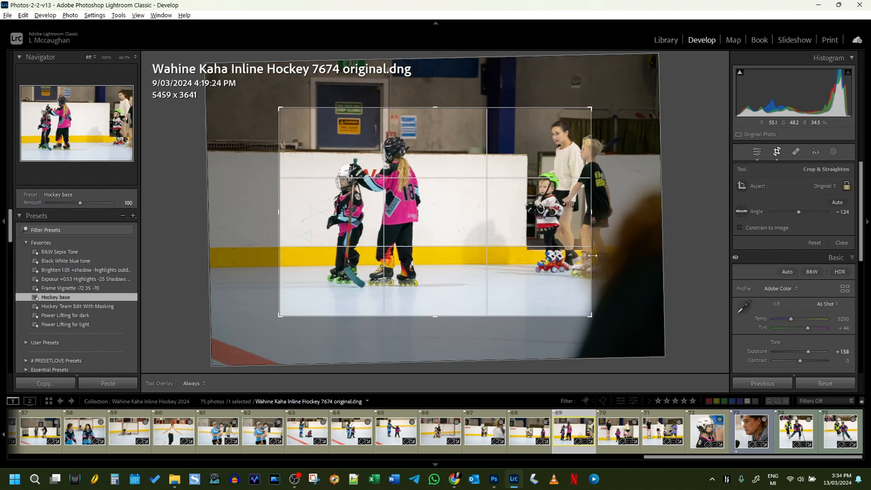
# Step: Change photo 7674's crop to 1 x 1 at about 3275 x 3275 px, framing the two players in pink
pyautogui.click(824, 189)
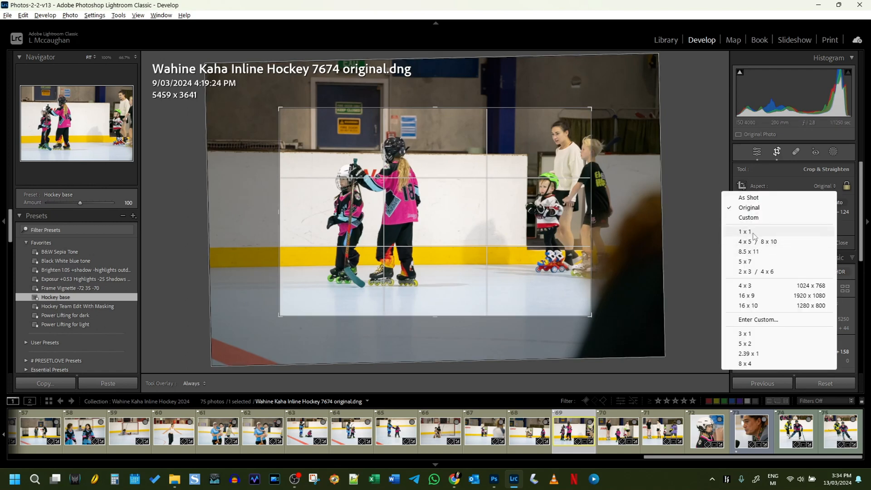
pyautogui.click(754, 229)
pyautogui.moveTo(448, 239); pyautogui.dragTo(521, 234)
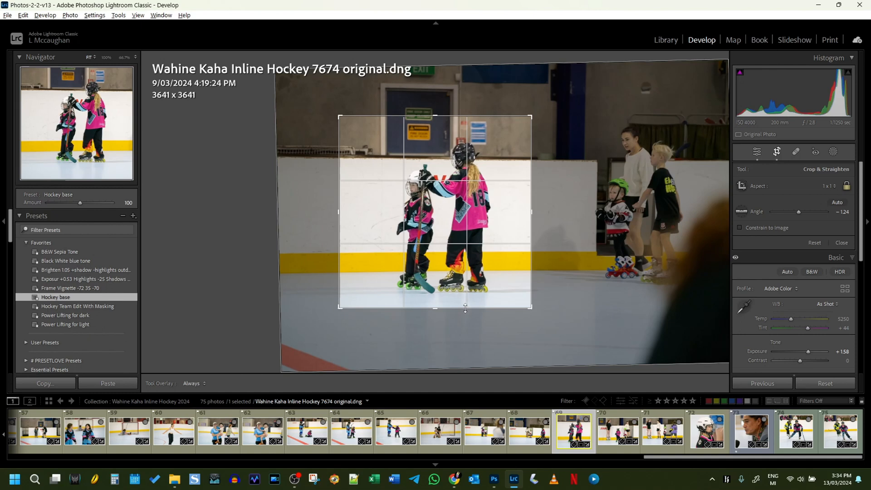
pyautogui.moveTo(465, 308); pyautogui.dragTo(466, 289)
pyautogui.moveTo(474, 255); pyautogui.dragTo(472, 255)
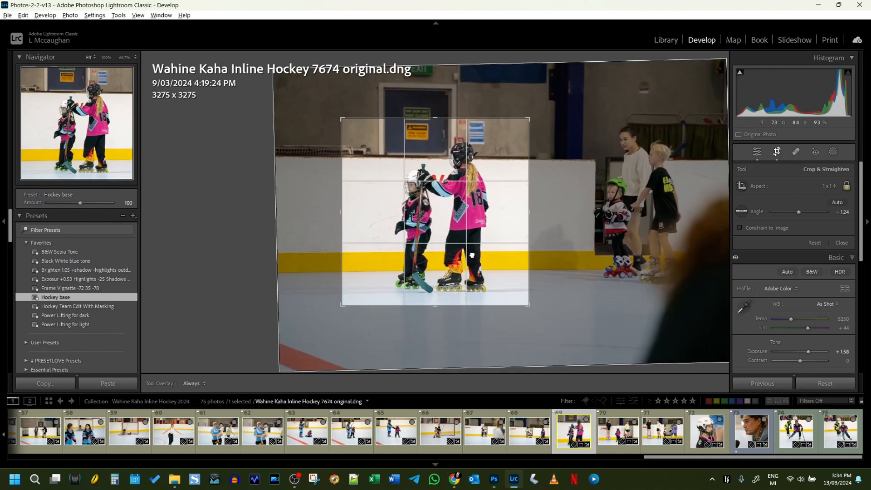
pyautogui.click(777, 152)
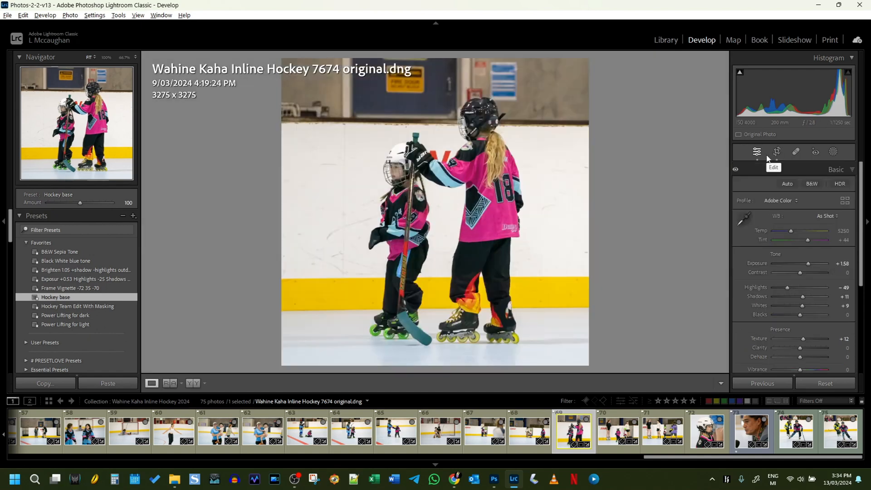
# Step: Straighten photo 7672 to about -2.44 and crop it to about 4820 x 3215 px around the woman, the toddler and the two players
pyautogui.click(517, 439)
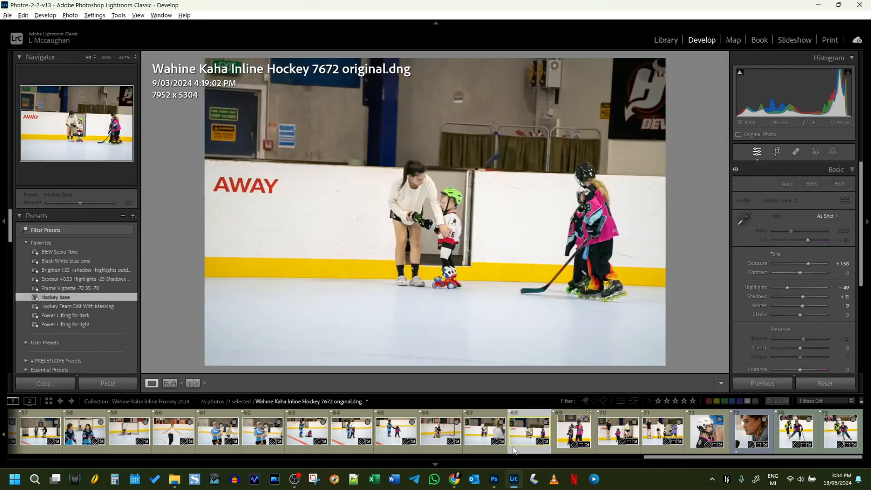
pyautogui.click(778, 152)
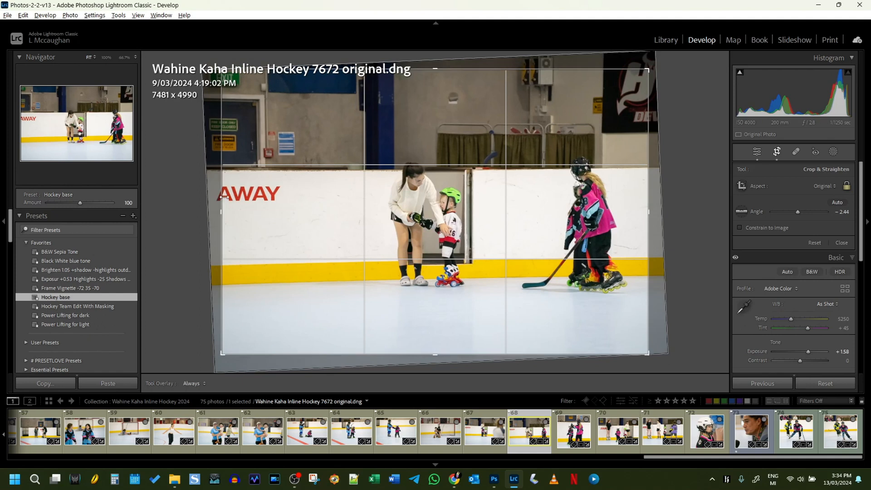
pyautogui.moveTo(287, 204); pyautogui.dragTo(299, 209)
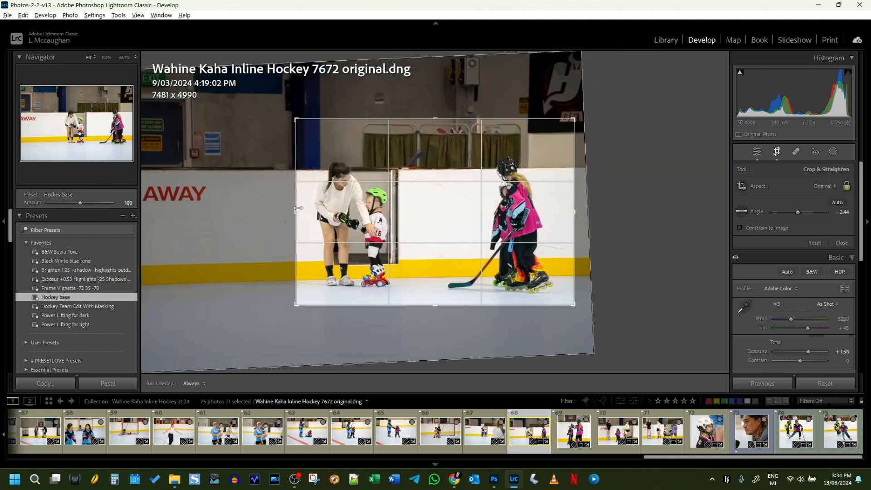
pyautogui.moveTo(571, 229); pyautogui.dragTo(567, 230)
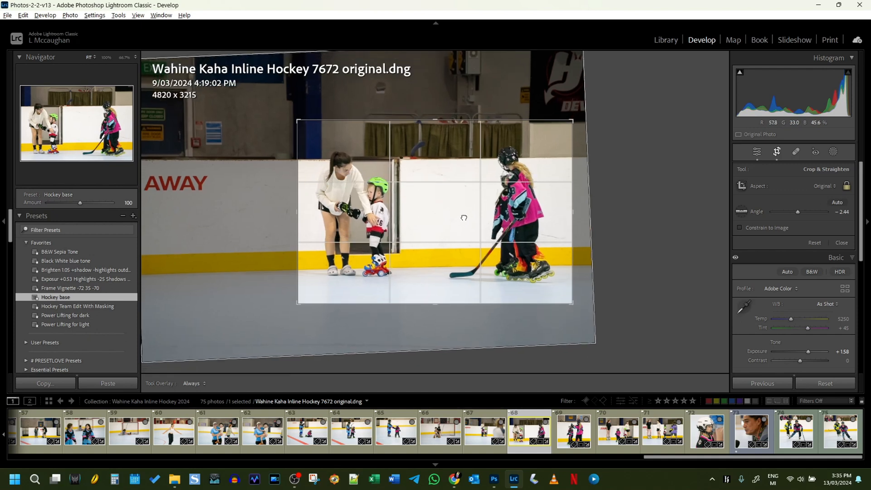
pyautogui.moveTo(464, 218); pyautogui.dragTo(463, 232)
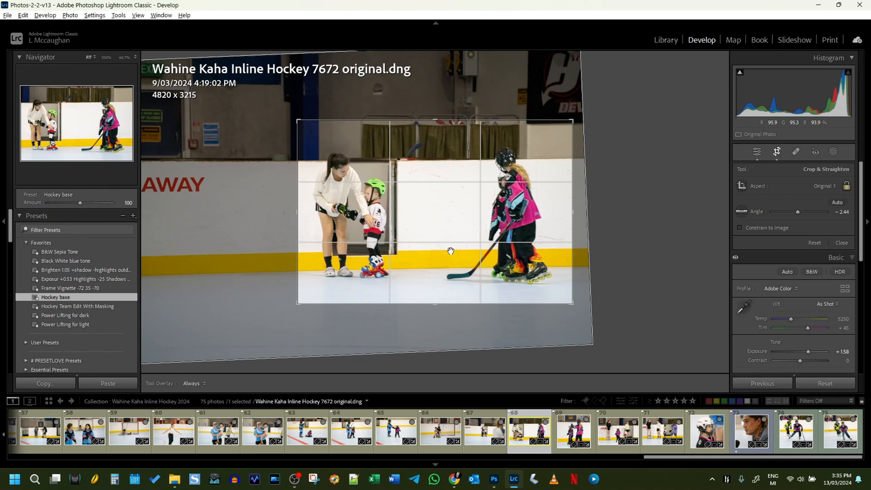
pyautogui.click(777, 152)
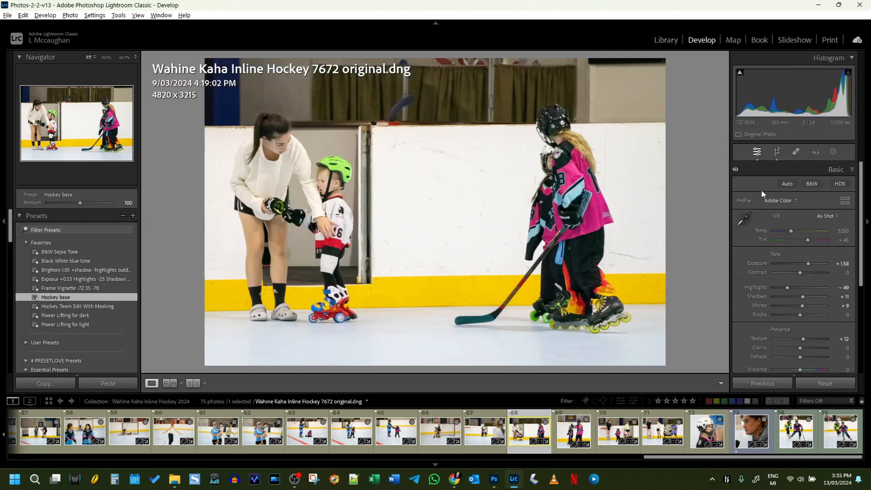
# Step: Set photo 7668's crop aspect to 1 x 1, auto-straighten it and refine the angle to about -1.87
pyautogui.click(476, 442)
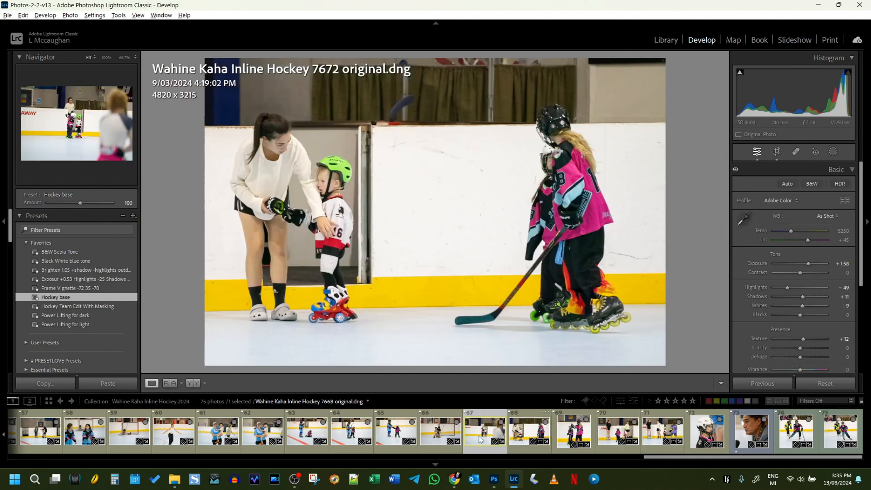
pyautogui.click(777, 153)
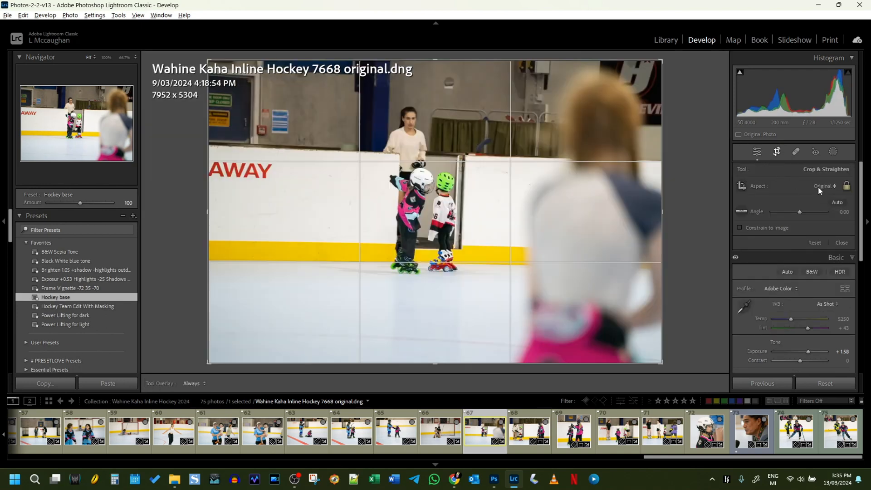
pyautogui.click(820, 186)
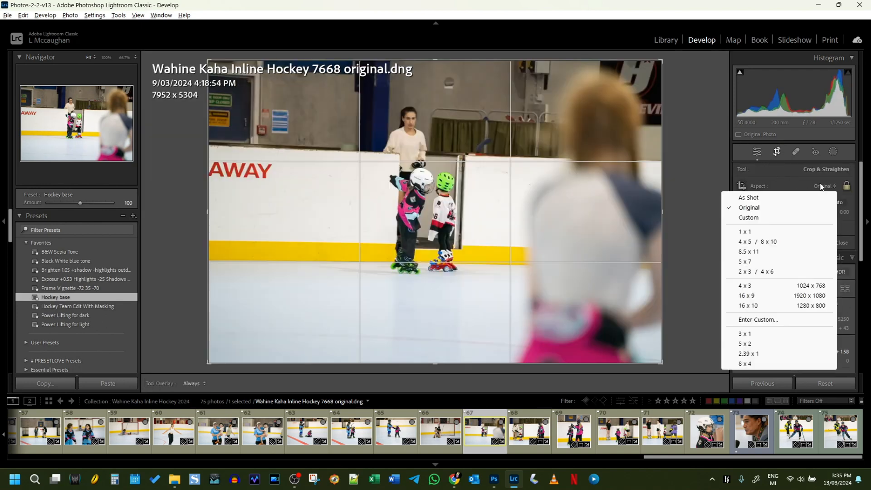
pyautogui.click(768, 234)
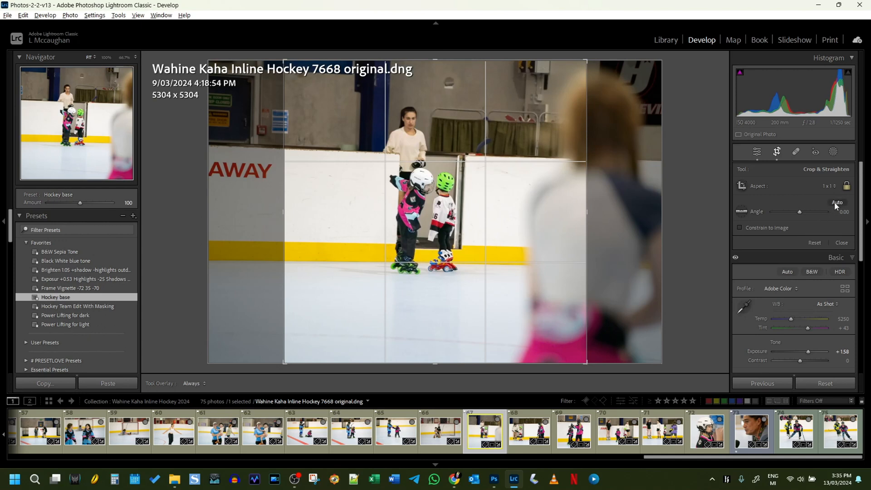
pyautogui.click(838, 203)
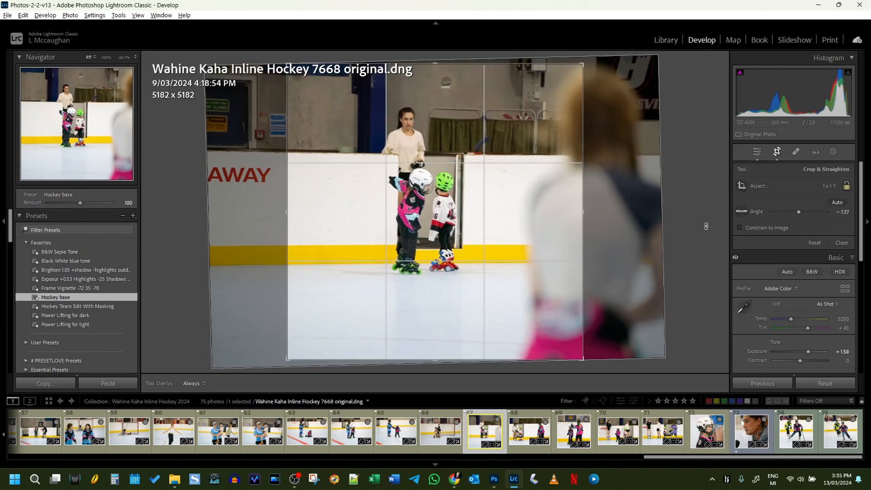
pyautogui.moveTo(707, 225); pyautogui.dragTo(709, 223)
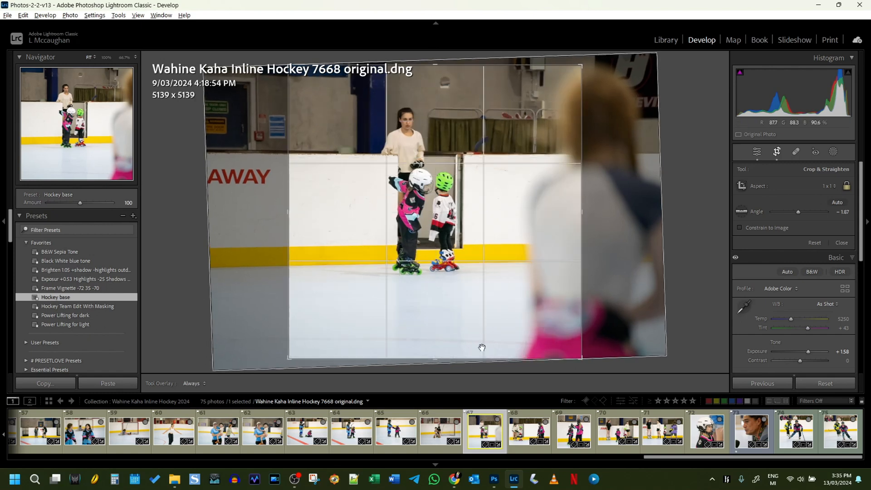
# Step: Tighten photo 7668's square crop to about 3514 x 3514 px around the woman and two children, excluding the blurred foreground figure
pyautogui.moveTo(475, 334); pyautogui.dragTo(475, 275)
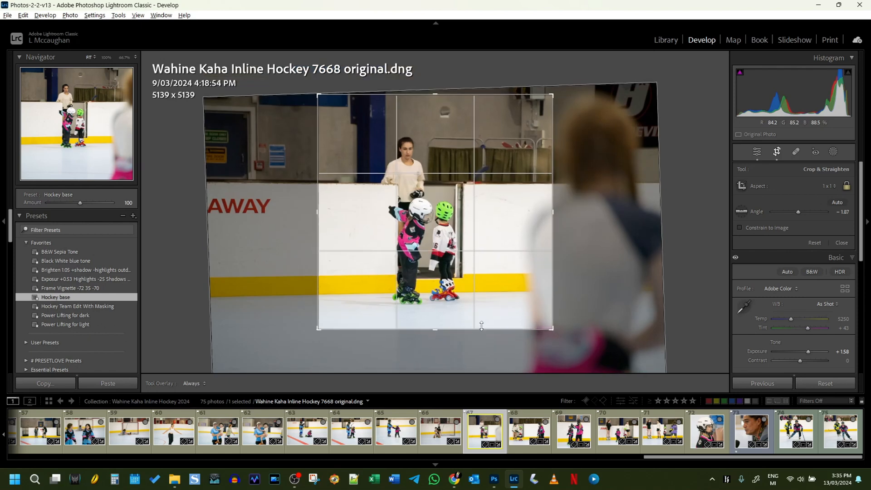
pyautogui.moveTo(440, 94); pyautogui.dragTo(439, 109)
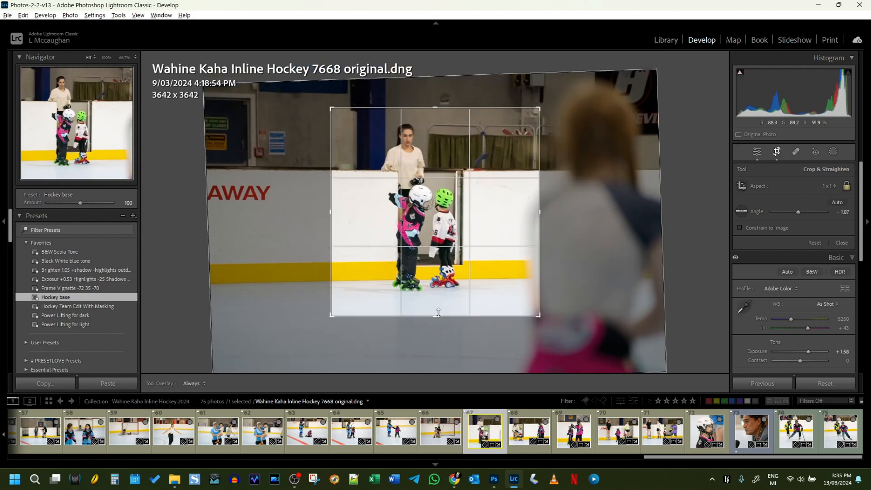
pyautogui.moveTo(438, 313); pyautogui.dragTo(439, 308)
pyautogui.moveTo(472, 238); pyautogui.dragTo(487, 233)
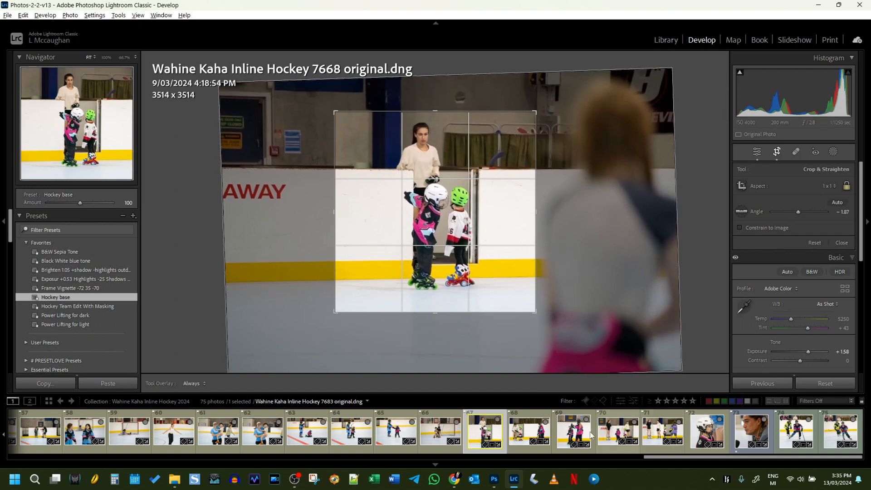
# Step: Auto-straighten photo 7652 and crop it to about 5486 x 3659 px around the man, the toddler and the goal
pyautogui.click(439, 430)
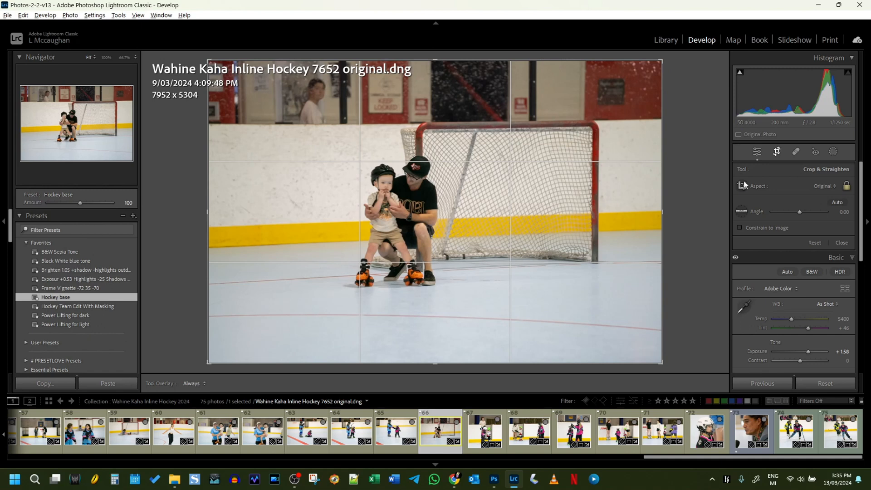
pyautogui.click(837, 201)
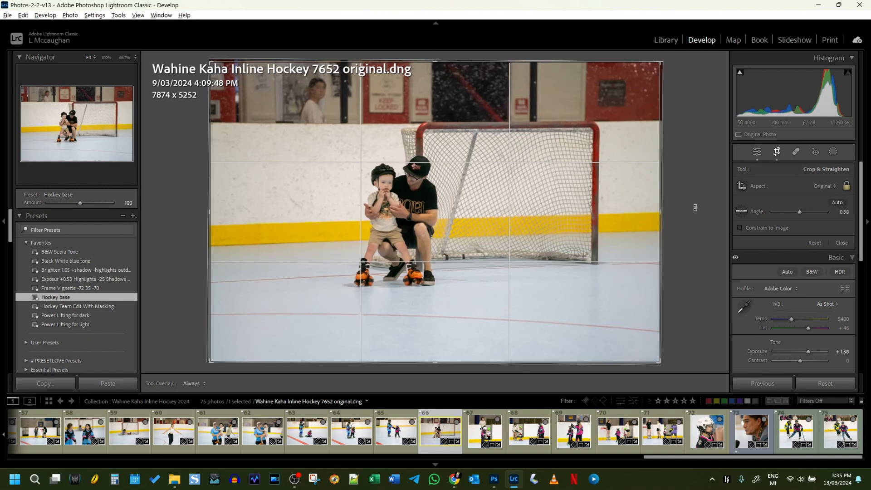
pyautogui.moveTo(436, 61); pyautogui.dragTo(444, 91)
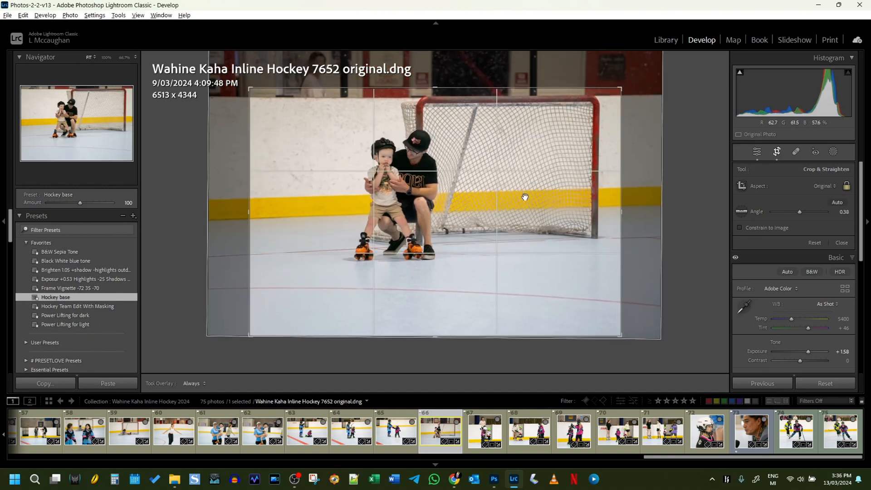
pyautogui.moveTo(437, 335); pyautogui.dragTo(450, 313)
pyautogui.moveTo(461, 250); pyautogui.dragTo(444, 248)
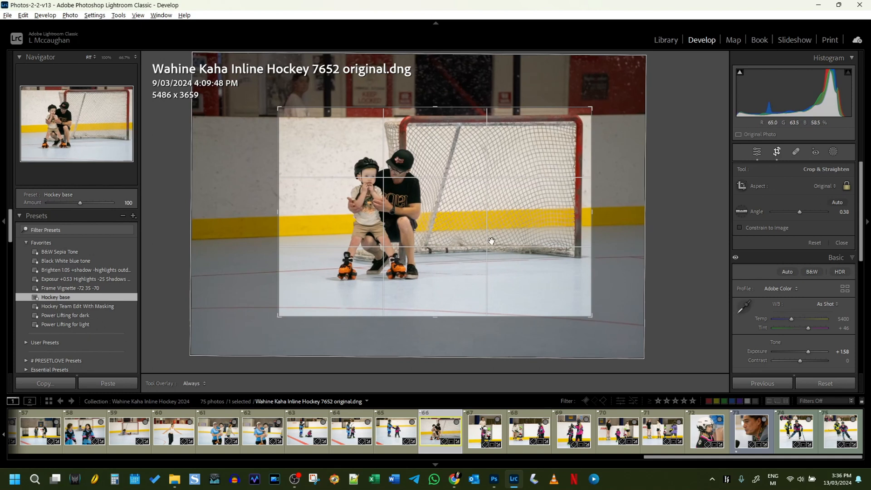
pyautogui.click(778, 152)
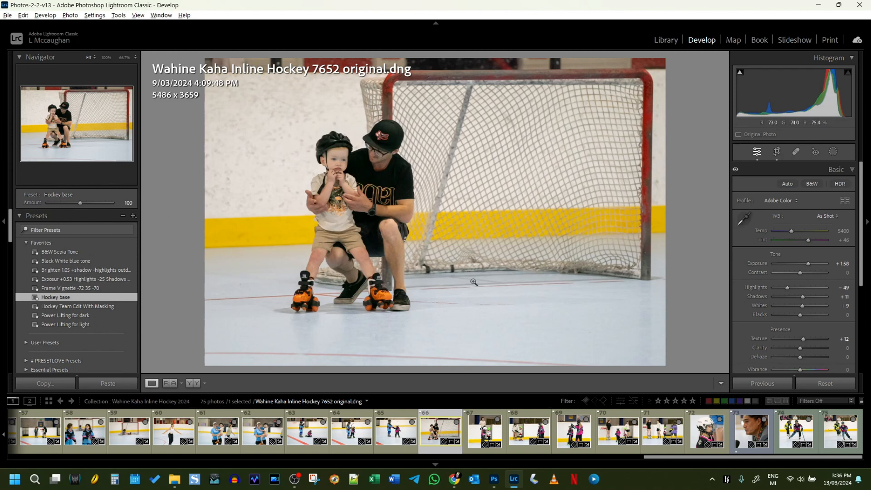
# Step: Crop photo 7667 to 1 x 1 at about 4253 x 4253 px, framing the two players and cutting away the red line
pyautogui.click(390, 438)
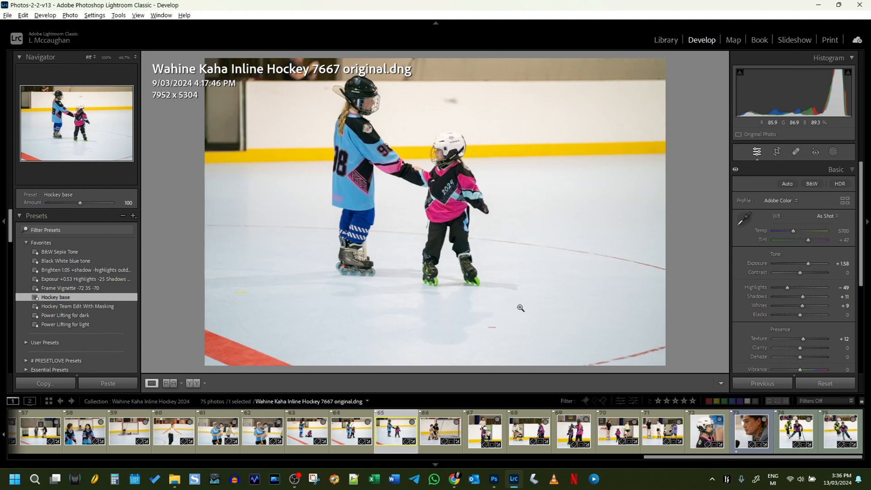
pyautogui.click(777, 156)
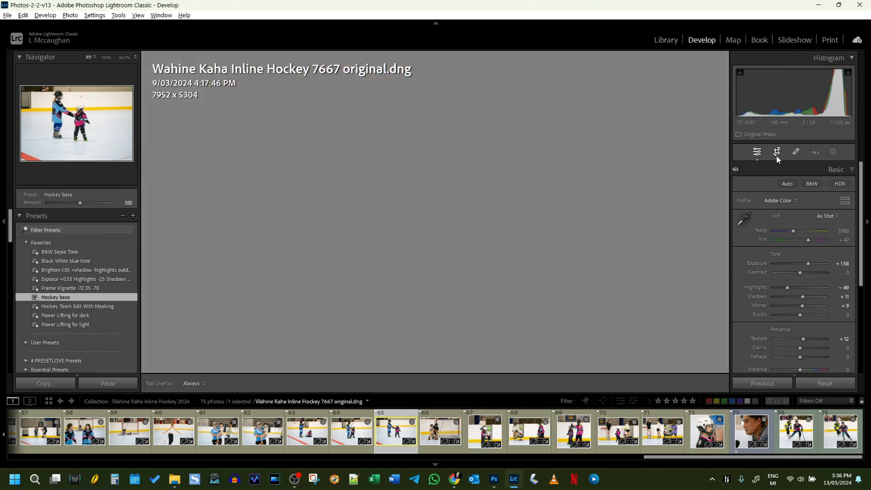
pyautogui.click(824, 187)
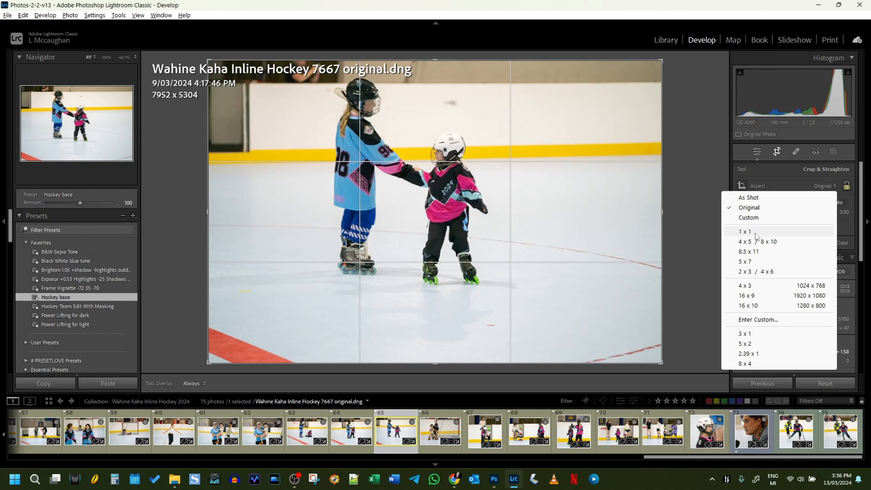
pyautogui.click(762, 236)
pyautogui.moveTo(507, 363); pyautogui.dragTo(522, 286)
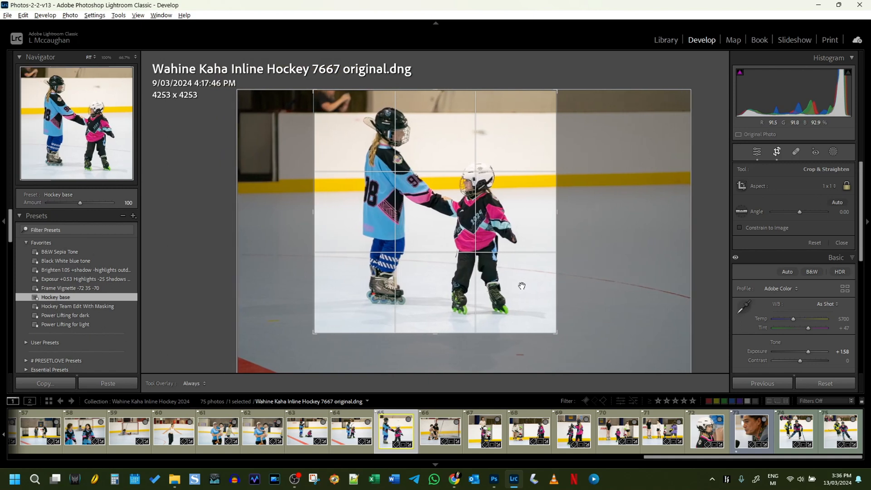
pyautogui.click(777, 152)
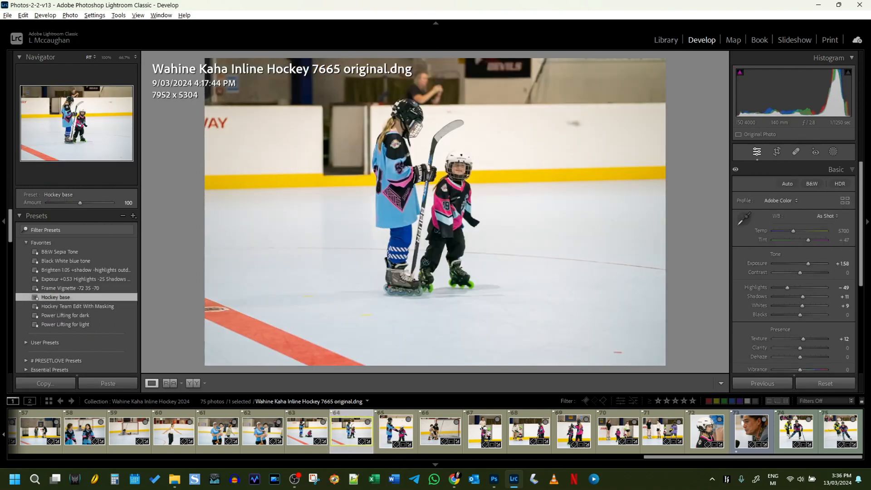
# Step: Crop photo 7665 to 1 x 1 at about 4189 x 4189 px around the two standing players
pyautogui.click(778, 153)
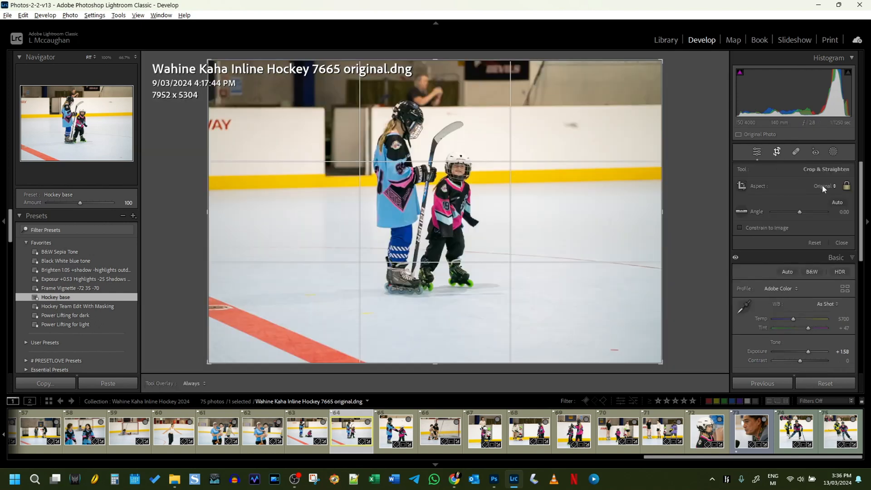
pyautogui.click(823, 187)
pyautogui.click(750, 232)
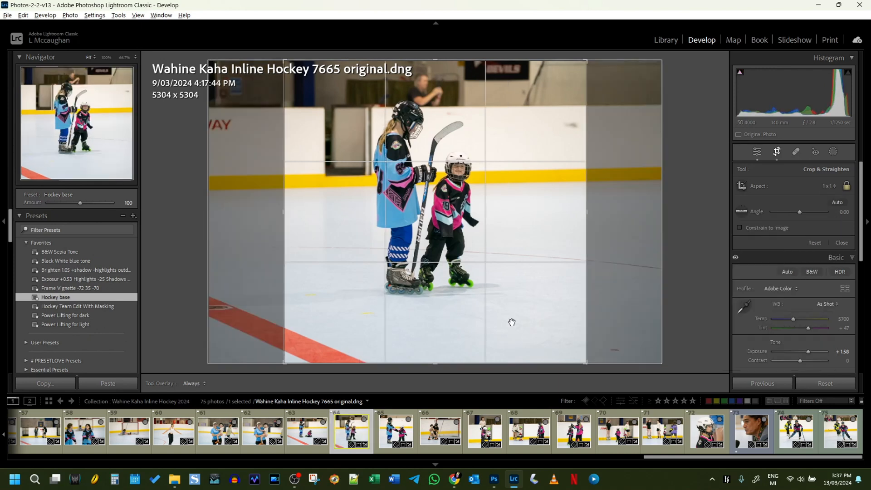
pyautogui.moveTo(447, 339)
pyautogui.mouseDown()
pyautogui.moveTo(453, 323)
pyautogui.moveTo(456, 339)
pyautogui.mouseUp()
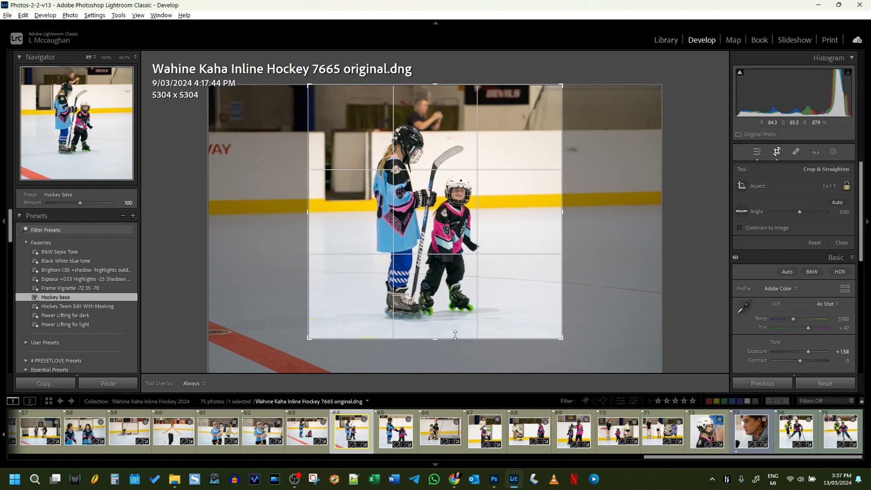
pyautogui.moveTo(436, 87); pyautogui.dragTo(436, 96)
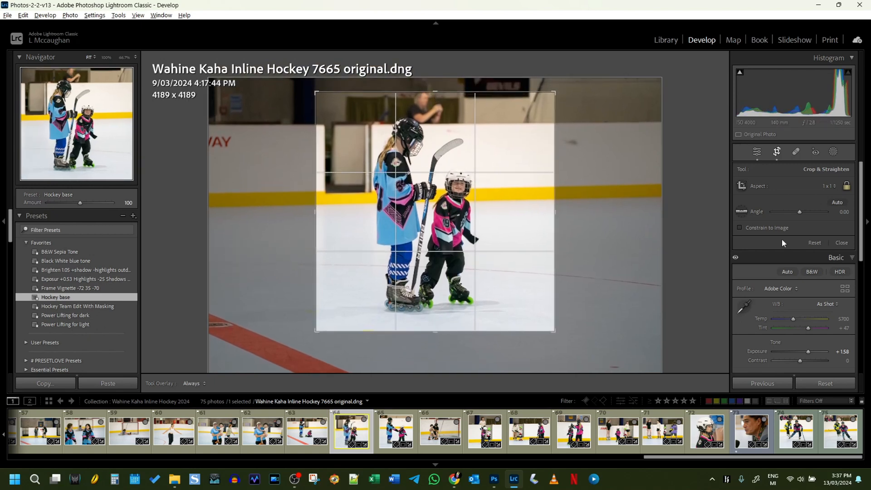
pyautogui.click(757, 153)
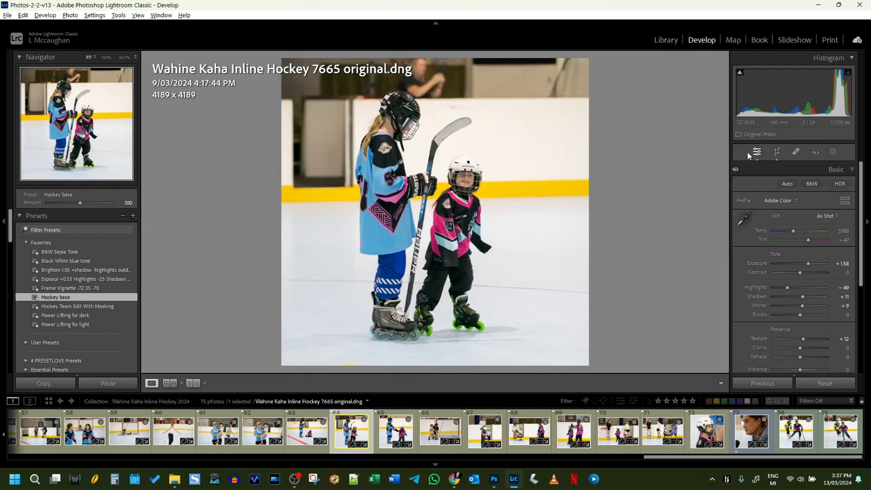
# Step: Crop photo 7661 to 1 x 1 at about 4189 x 4189 px around the standing player and the kneeling child
pyautogui.click(299, 432)
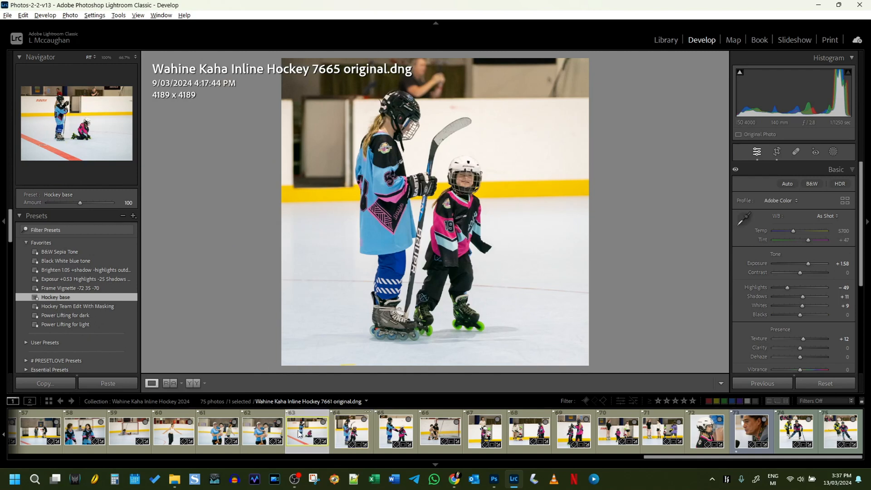
pyautogui.click(779, 153)
pyautogui.click(825, 186)
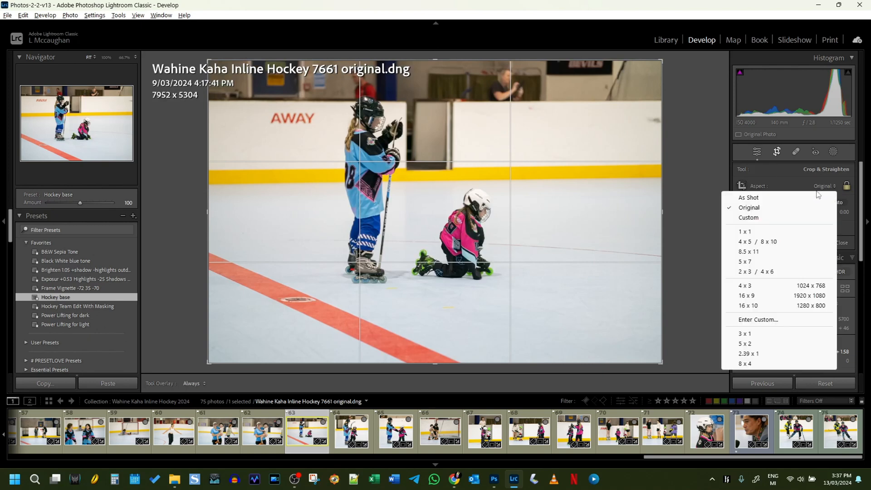
pyautogui.click(745, 231)
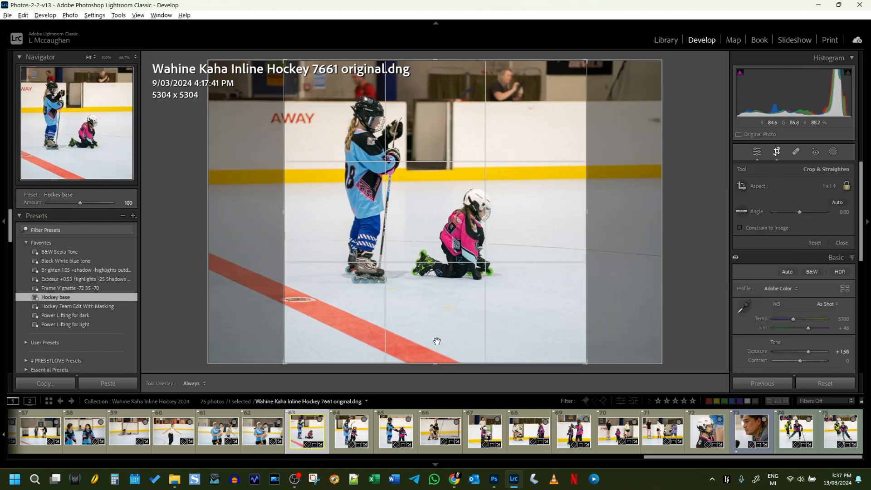
pyautogui.moveTo(432, 352); pyautogui.dragTo(443, 333)
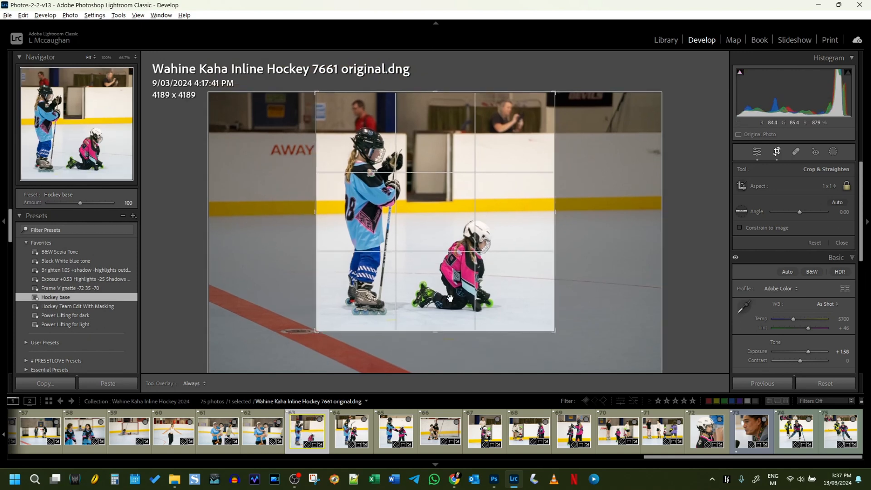
pyautogui.click(757, 152)
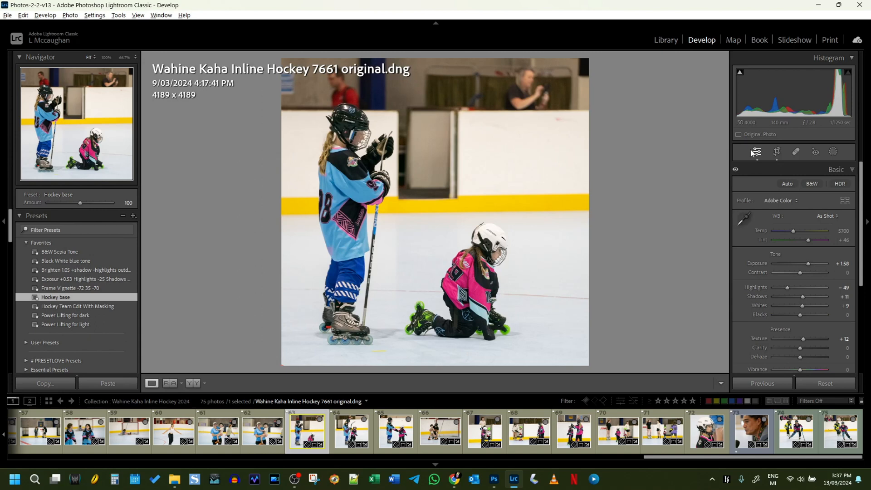
# Step: Auto-straighten photo 7659 and crop it to 1 x 1 at about 3702 x 3702 px around the woman and the toddler
pyautogui.click(245, 425)
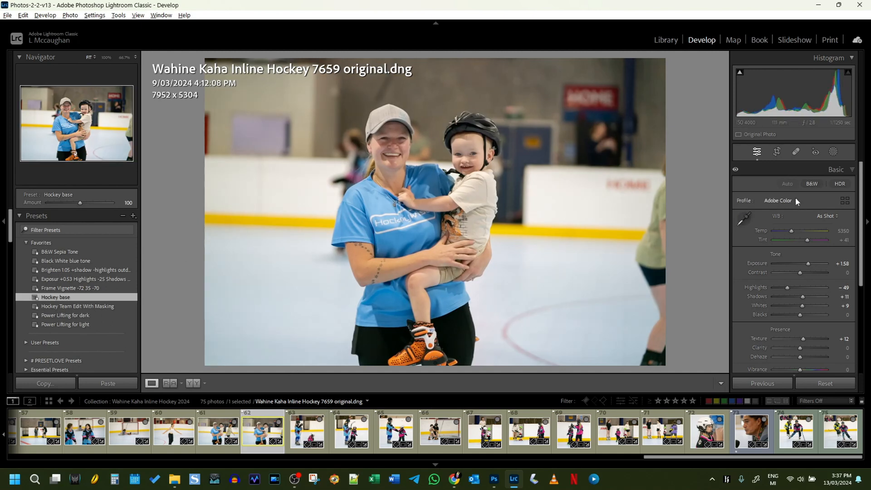
pyautogui.click(777, 152)
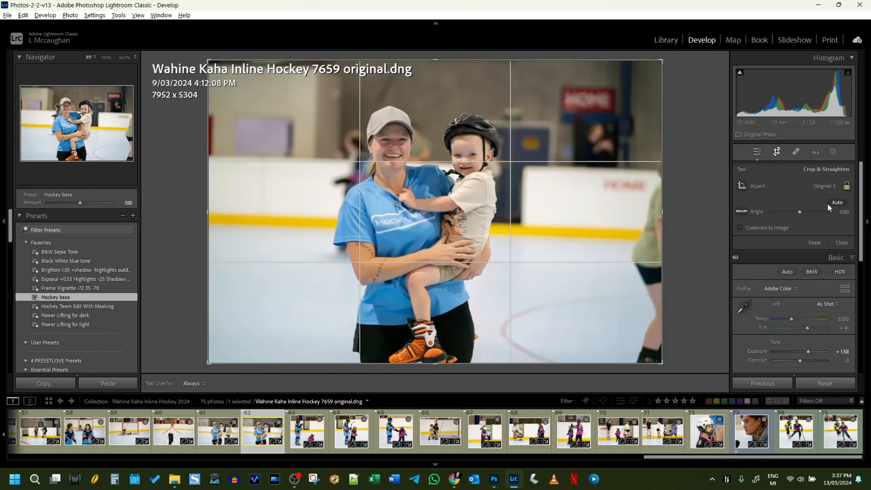
pyautogui.click(837, 203)
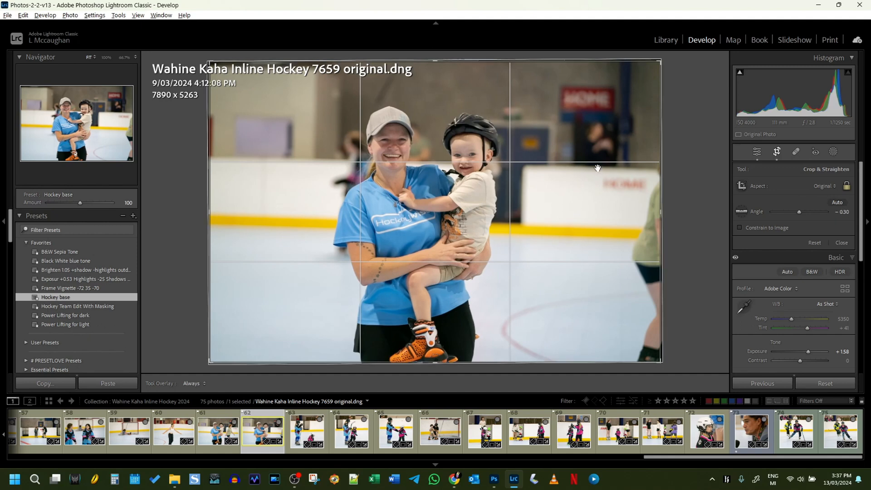
pyautogui.click(824, 186)
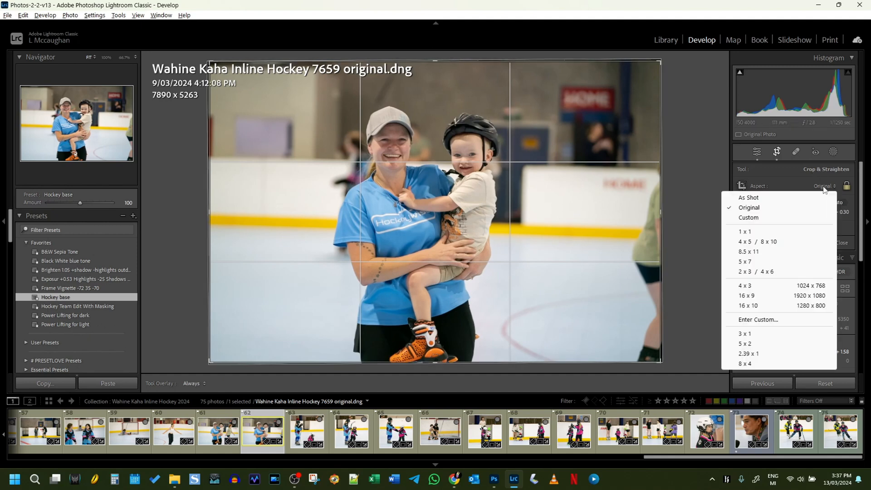
pyautogui.press('Escape')
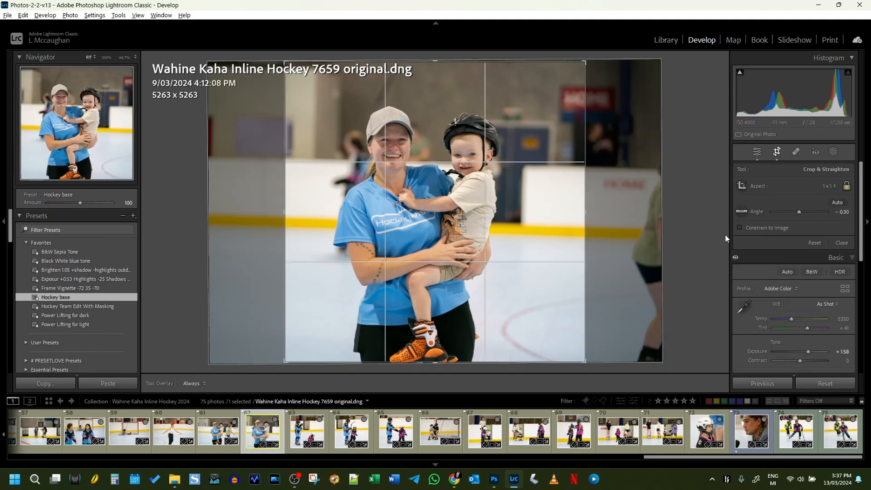
pyautogui.moveTo(436, 61); pyautogui.dragTo(432, 76)
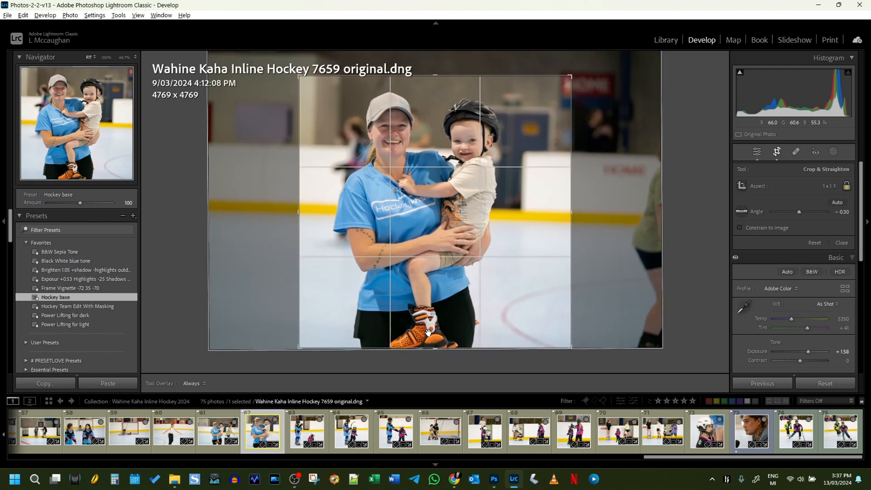
pyautogui.moveTo(426, 332); pyautogui.dragTo(426, 318)
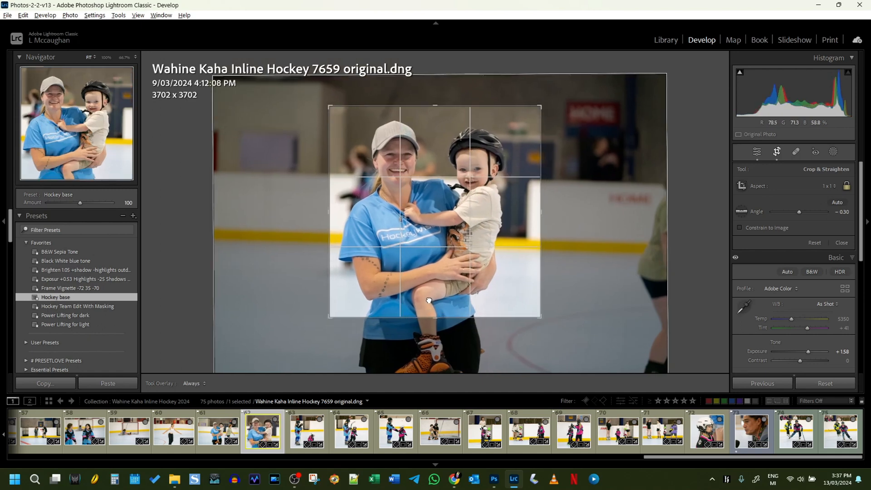
pyautogui.moveTo(429, 300); pyautogui.dragTo(446, 300)
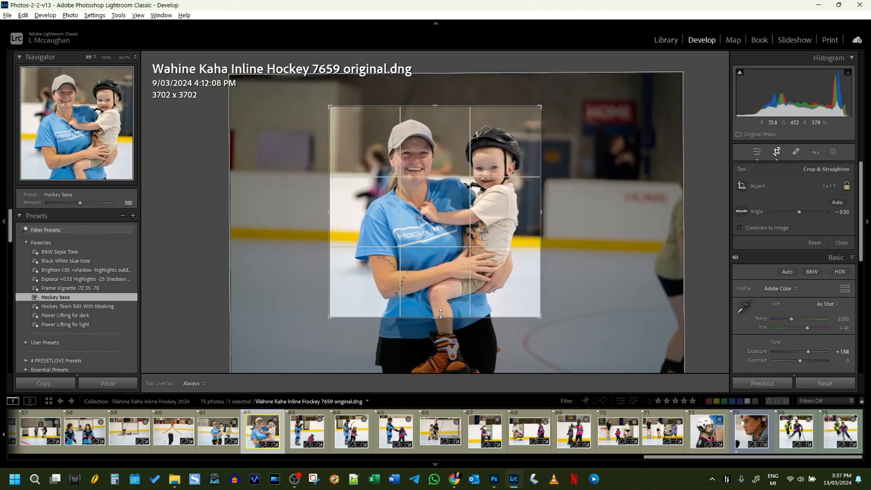
# Step: Auto-straighten photo 7657 and crop it to about 6806 x 4540 px, keeping the woman, the toddler and the passing skater in frame
pyautogui.click(223, 440)
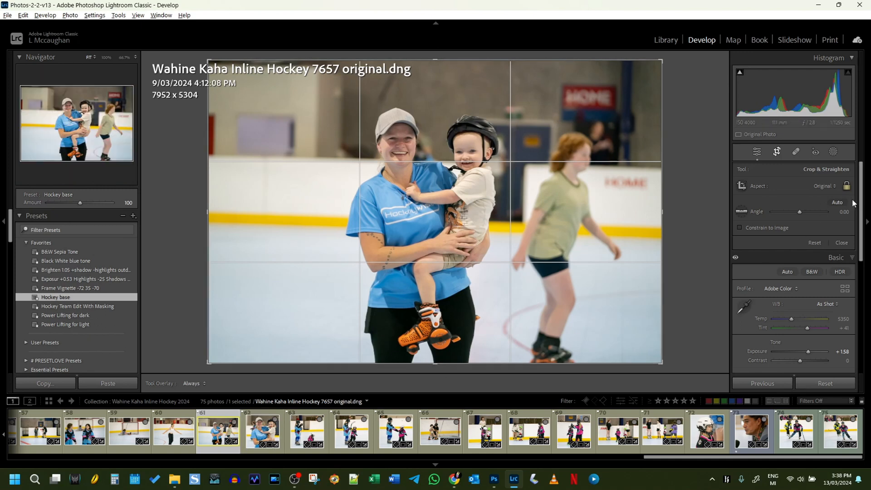
pyautogui.click(835, 204)
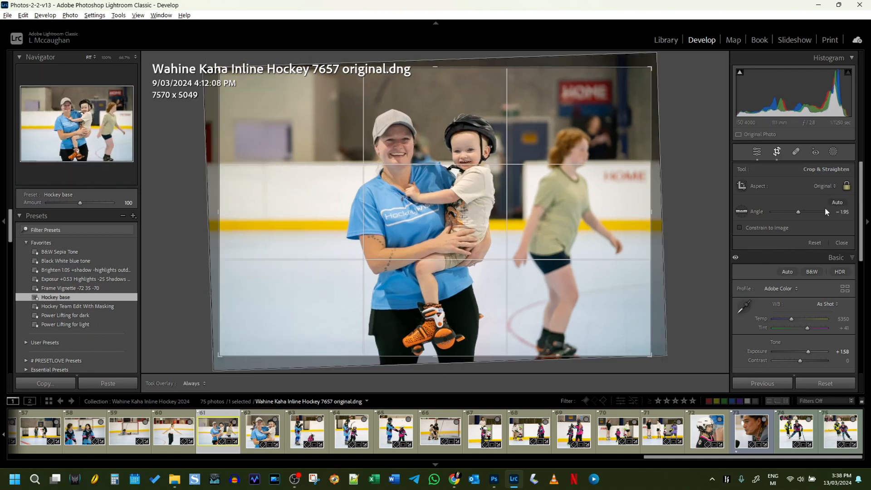
pyautogui.moveTo(457, 69); pyautogui.dragTo(455, 90)
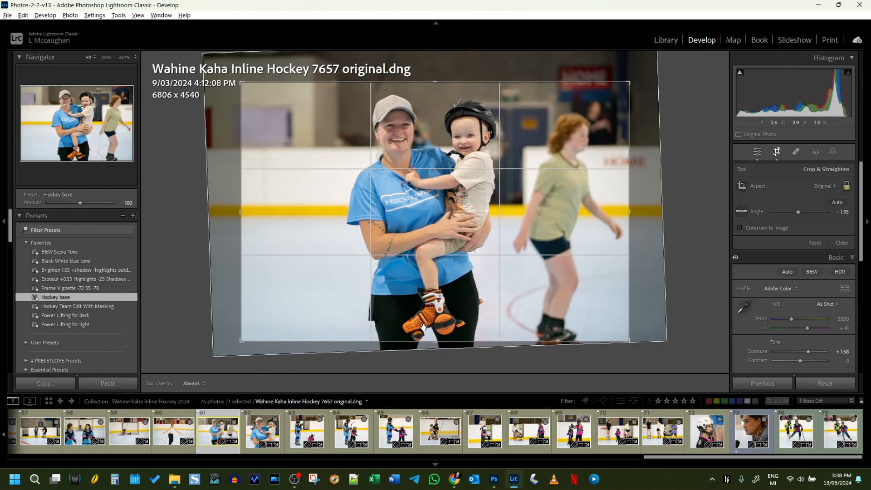
pyautogui.moveTo(429, 304); pyautogui.dragTo(389, 289)
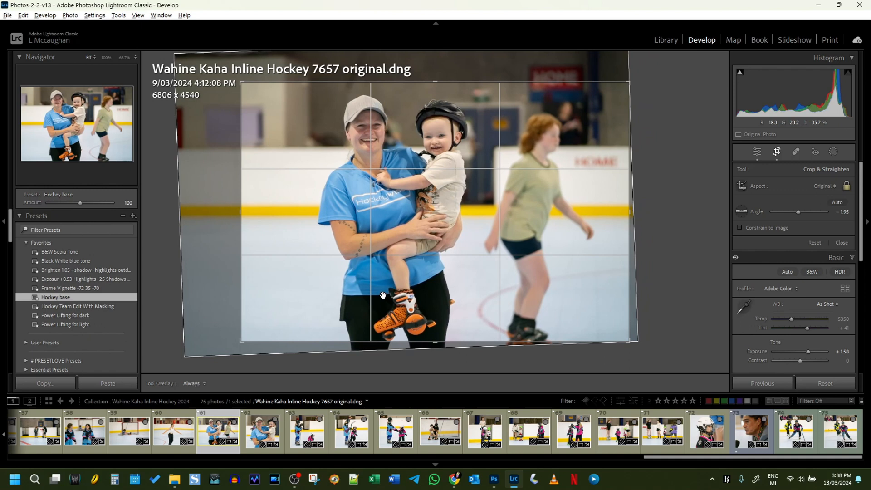
pyautogui.click(769, 152)
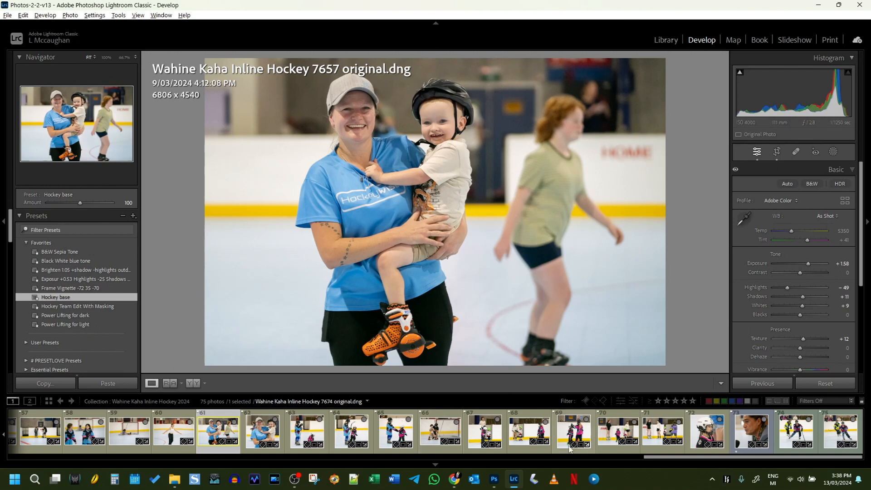
# Step: In photo 7632, set Highlights to -76 and Exposure to +1.55
pyautogui.click(174, 431)
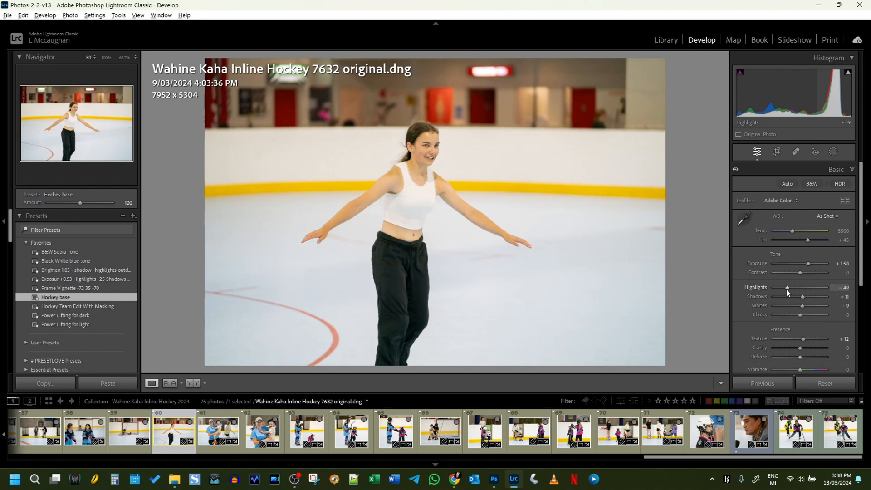
pyautogui.moveTo(783, 289); pyautogui.dragTo(780, 289)
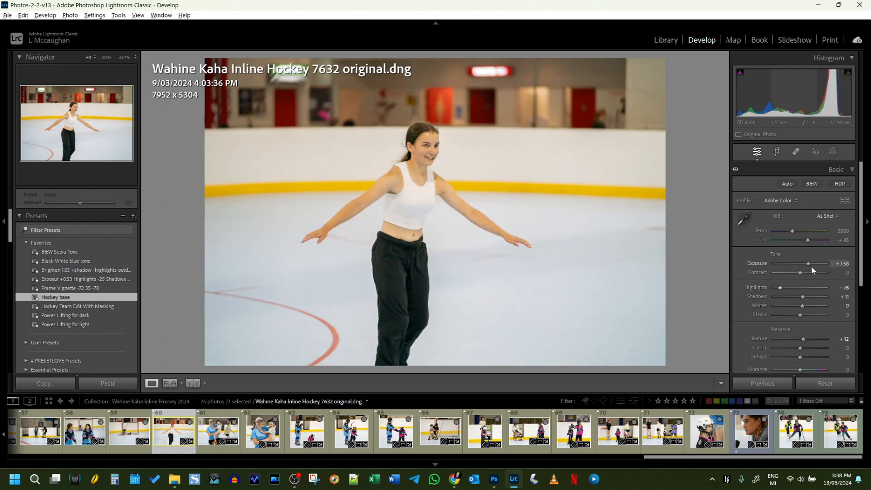
pyautogui.moveTo(809, 263); pyautogui.dragTo(808, 262)
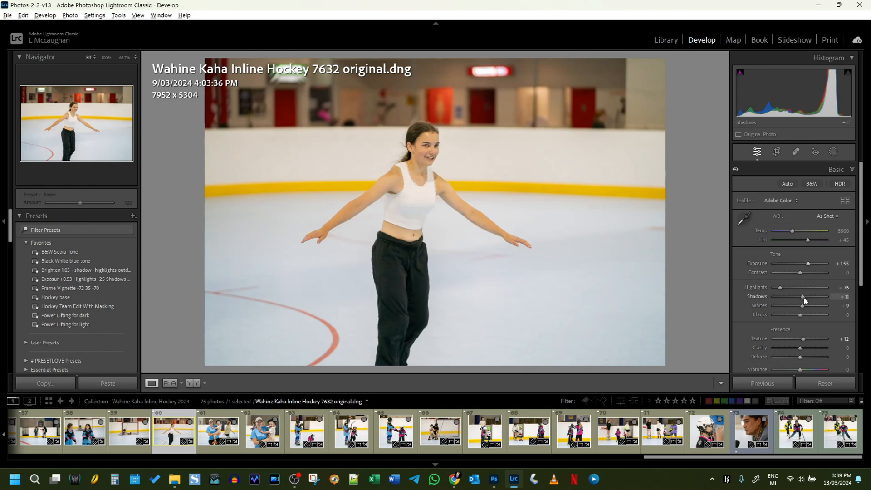
# Step: Auto-straighten photo 7632 and crop it to about 4750 x 3168 px around the skater with outstretched arms
pyautogui.click(778, 153)
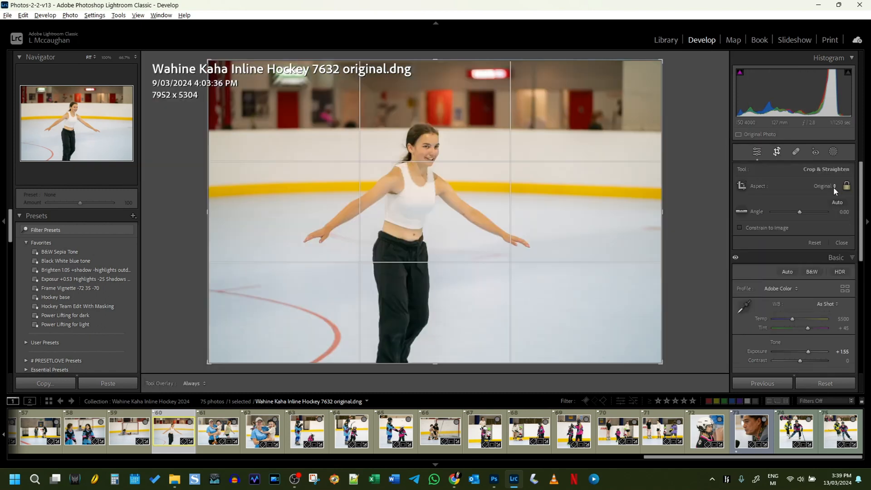
pyautogui.click(837, 203)
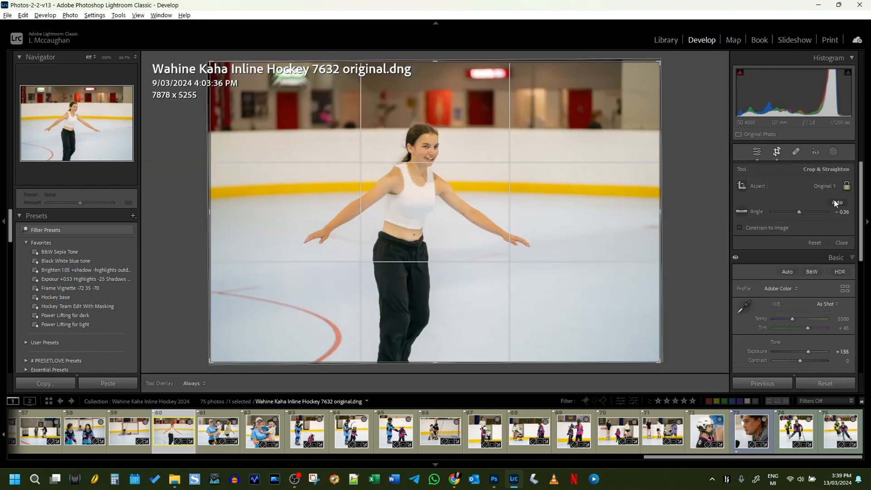
pyautogui.moveTo(437, 364); pyautogui.dragTo(456, 334)
pyautogui.moveTo(438, 96); pyautogui.dragTo(432, 121)
pyautogui.moveTo(451, 193); pyautogui.dragTo(472, 207)
pyautogui.click(777, 153)
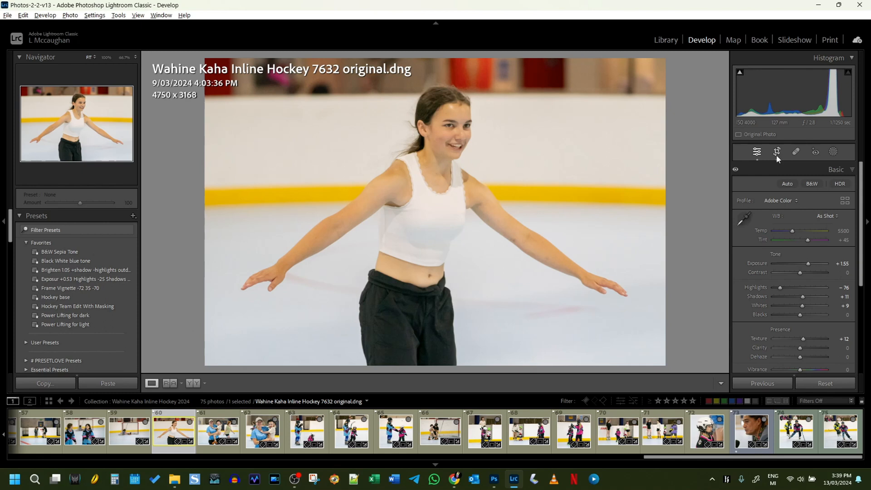
# Step: Straighten photo 7630 to an angle of 0.52 and crop it to about 4795 x 3198 px around the goal and the seated child
pyautogui.click(136, 431)
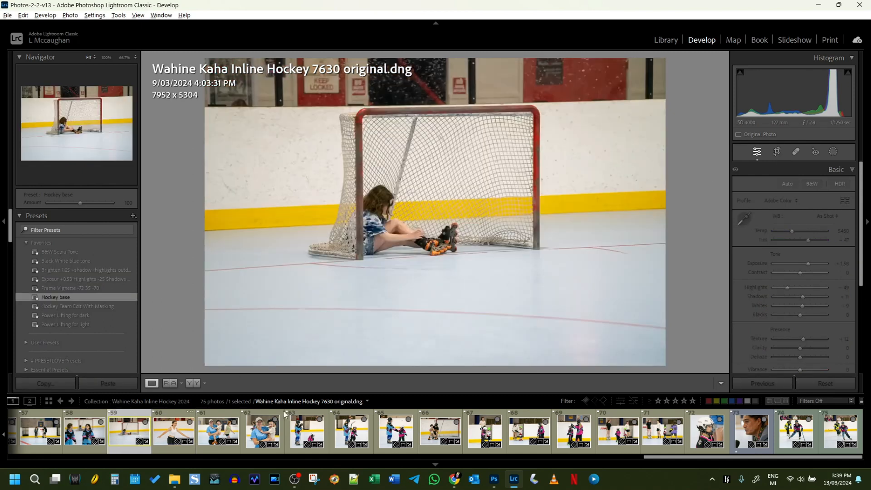
pyautogui.click(780, 151)
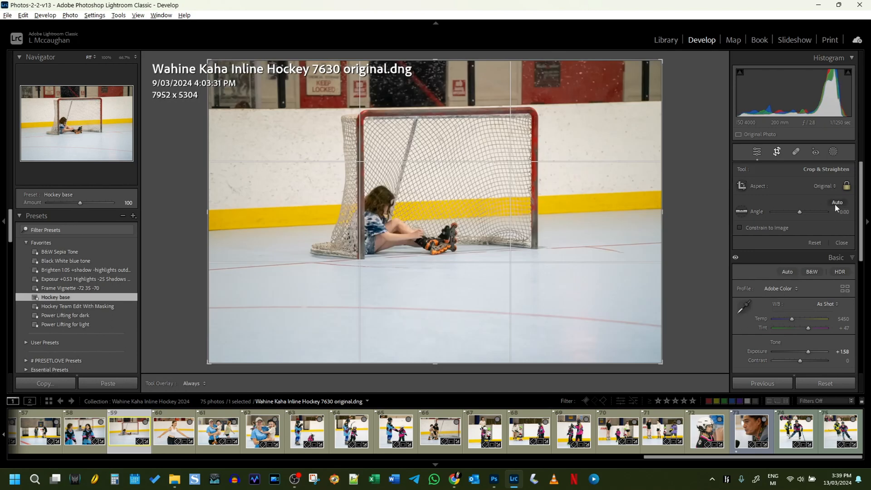
pyautogui.click(837, 203)
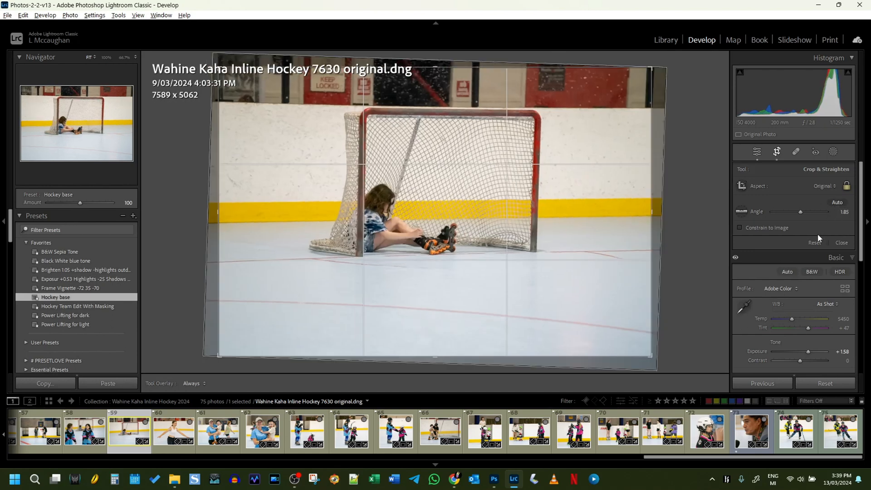
pyautogui.moveTo(435, 70); pyautogui.dragTo(432, 82)
pyautogui.moveTo(686, 172); pyautogui.dragTo(683, 166)
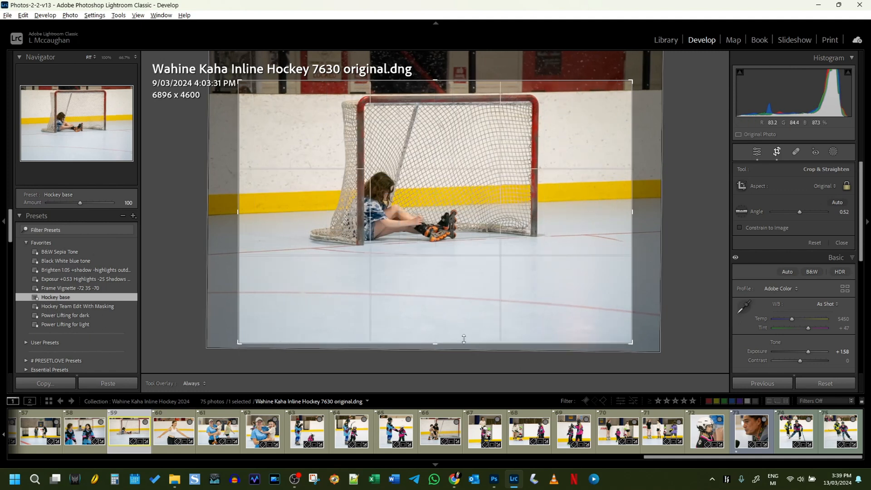
pyautogui.moveTo(467, 340); pyautogui.dragTo(488, 300)
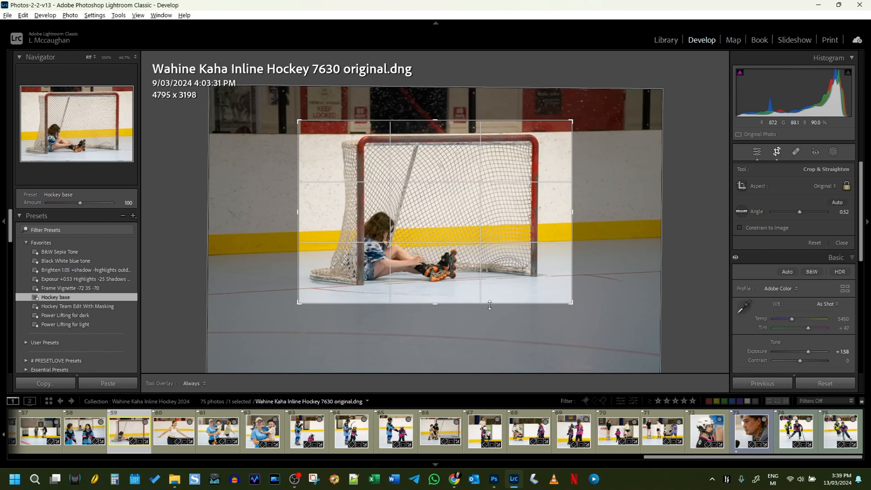
pyautogui.click(777, 152)
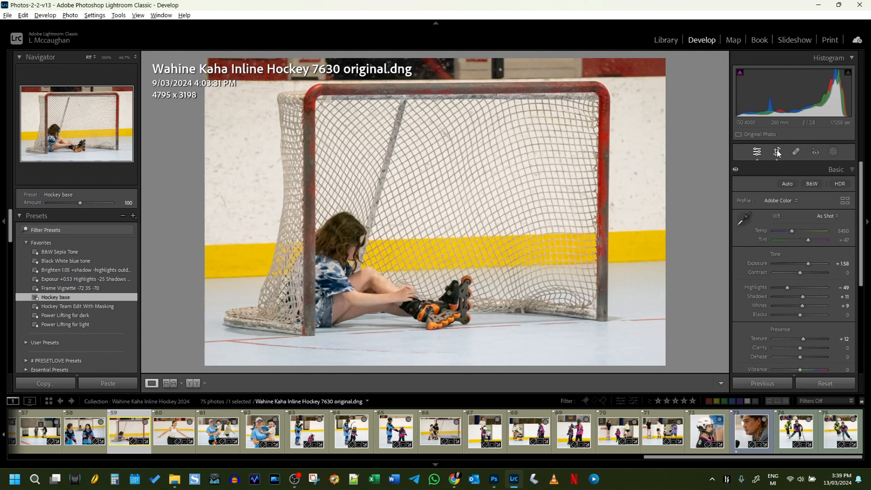
# Step: Crop photo 7628 to about 5674 x 3785 px around the two players, cutting away the red bandana
pyautogui.press('Left')
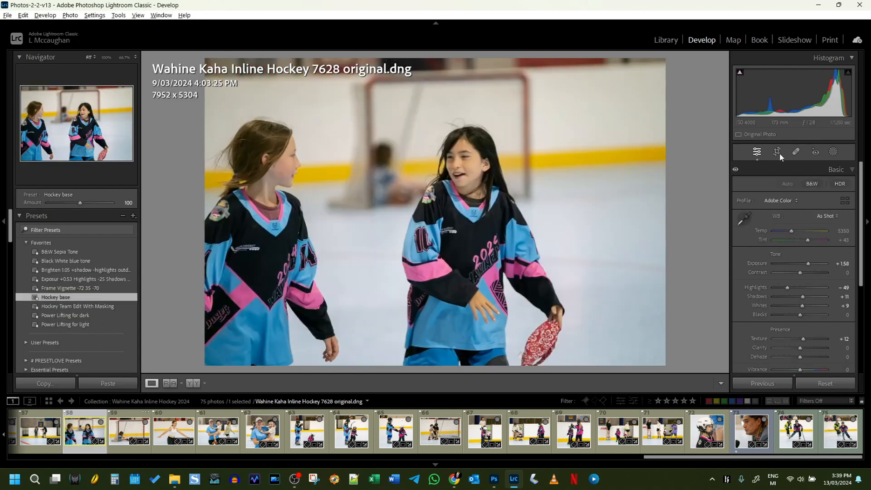
pyautogui.click(778, 153)
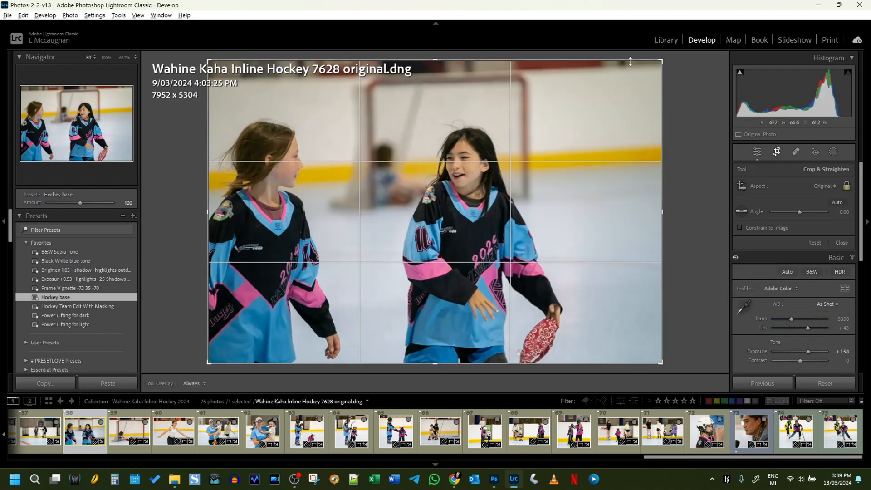
pyautogui.moveTo(631, 61)
pyautogui.mouseDown()
pyautogui.moveTo(642, 72)
pyautogui.moveTo(626, 78)
pyautogui.mouseUp()
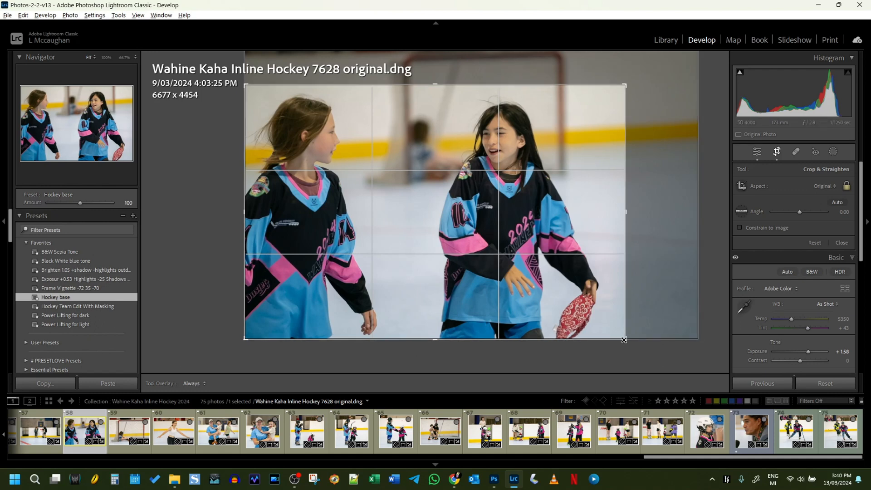
pyautogui.moveTo(627, 340); pyautogui.dragTo(606, 320)
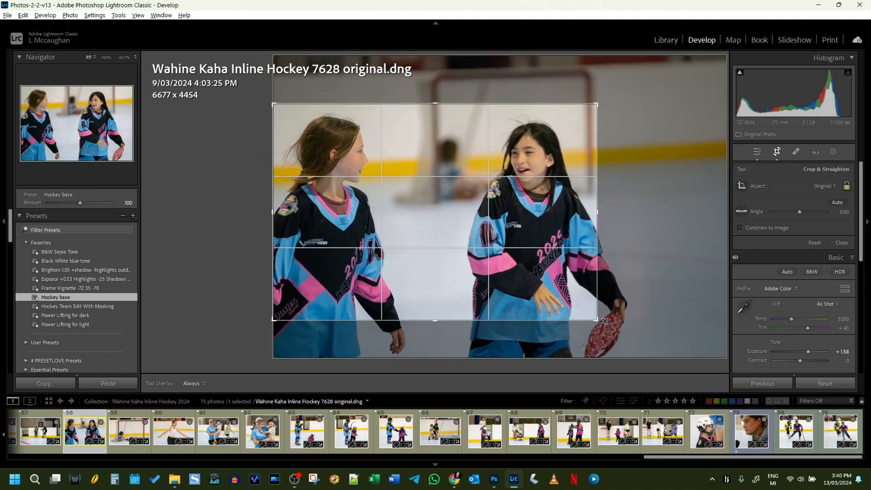
pyautogui.click(778, 153)
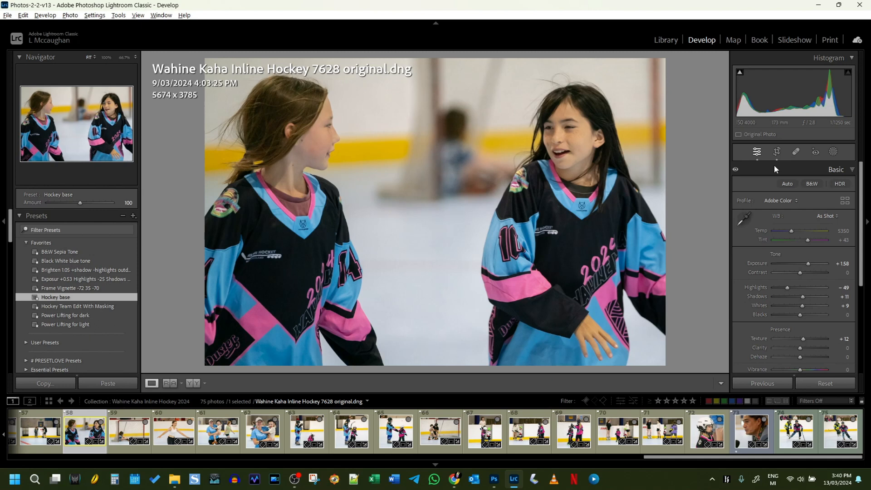
# Step: Tighten the crop of photo 7628 to about 4966 x 3312 px and reposition the two players within the frame
pyautogui.click(777, 152)
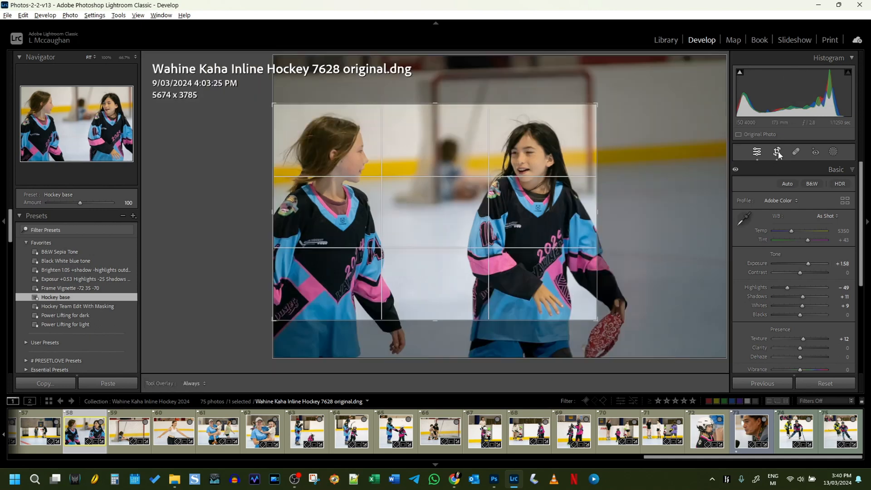
pyautogui.moveTo(597, 320); pyautogui.dragTo(581, 300)
pyautogui.moveTo(496, 233); pyautogui.dragTo(481, 233)
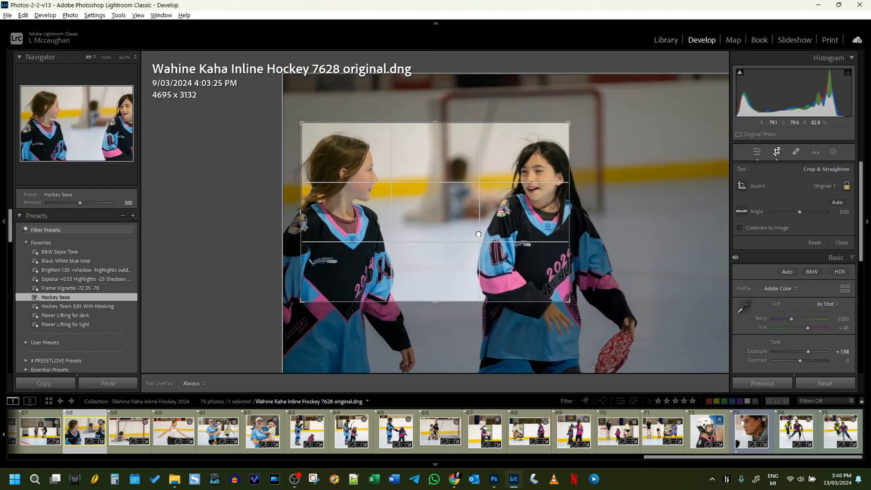
pyautogui.moveTo(572, 267); pyautogui.dragTo(588, 272)
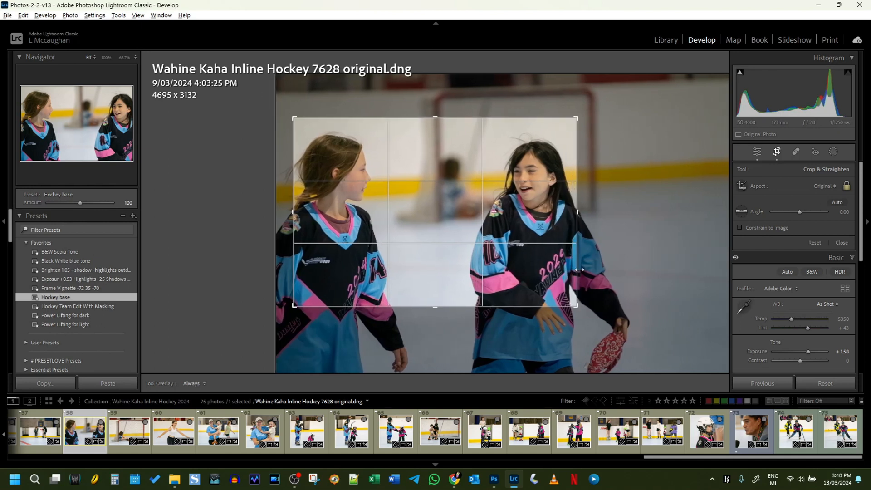
pyautogui.moveTo(503, 244); pyautogui.dragTo(505, 244)
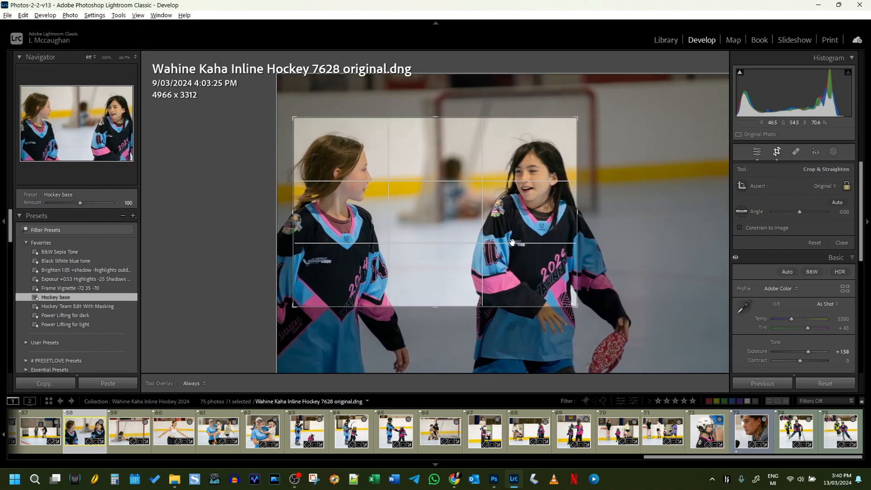
pyautogui.click(775, 154)
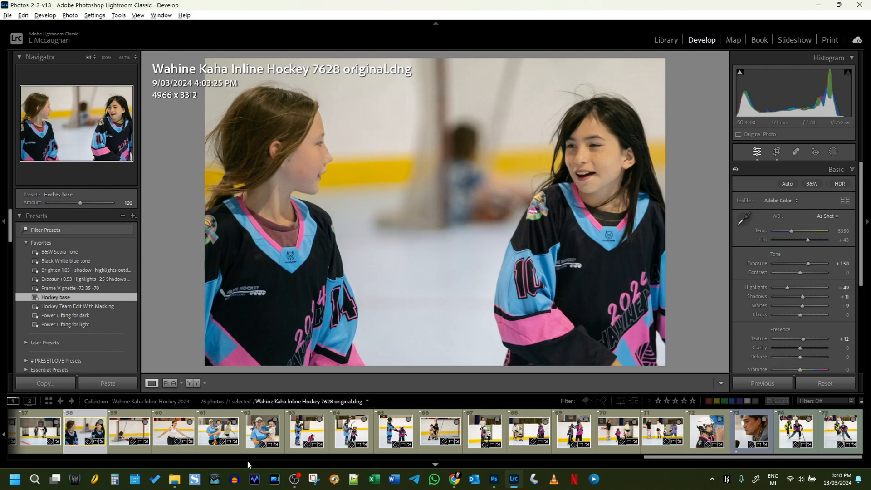
# Step: Auto-straighten photo 7616 and crop it to about 4579 x 3054 px around the two adults, the baby and the child on skates
pyautogui.click(40, 434)
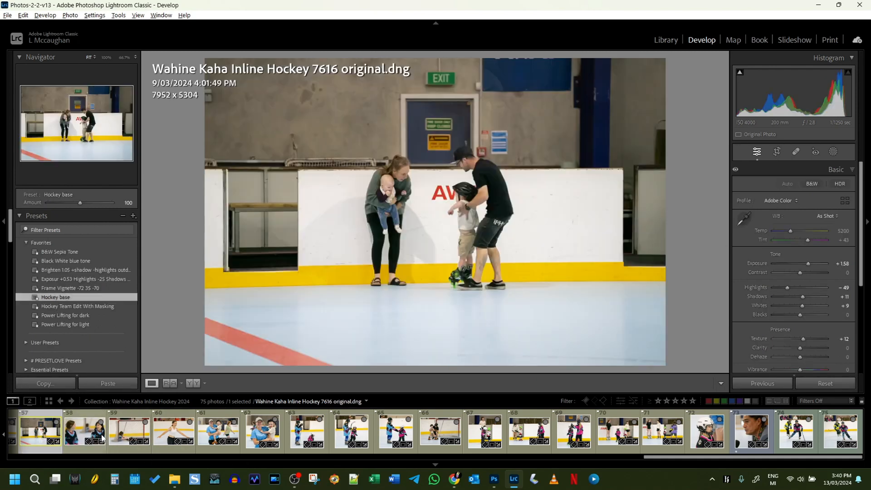
pyautogui.scroll(5, 102, 438)
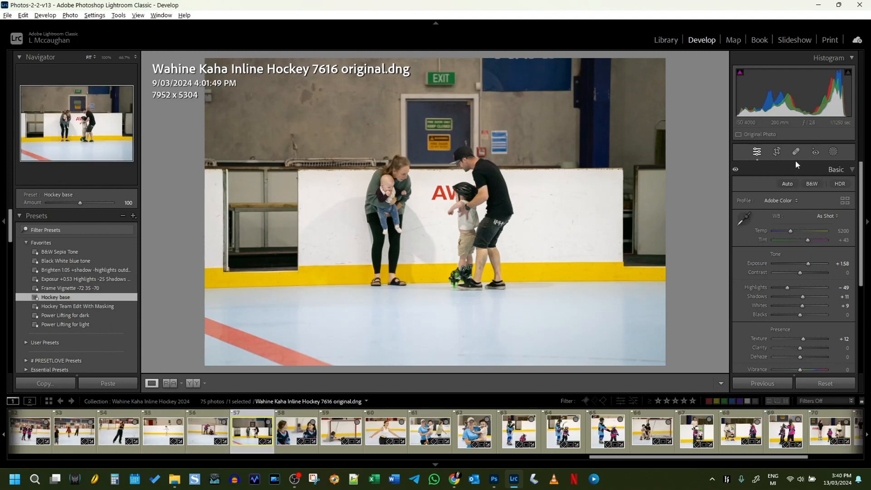
pyautogui.click(784, 154)
pyautogui.click(836, 203)
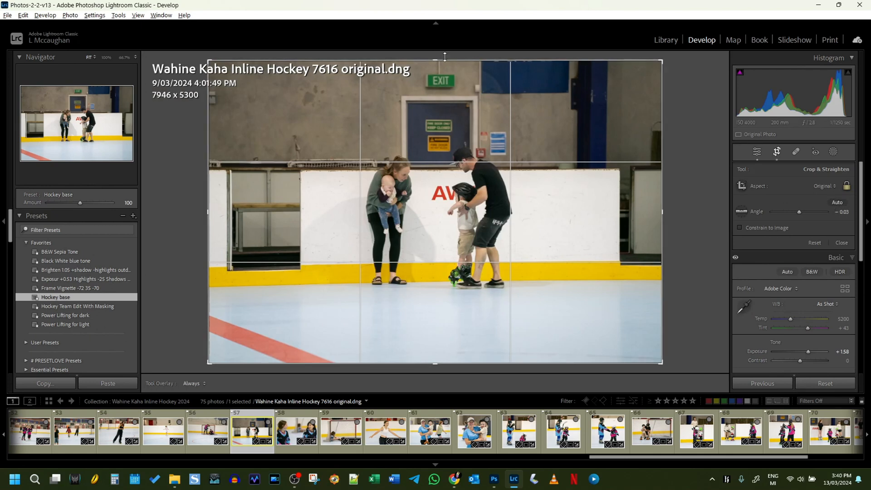
pyautogui.moveTo(446, 87); pyautogui.dragTo(447, 96)
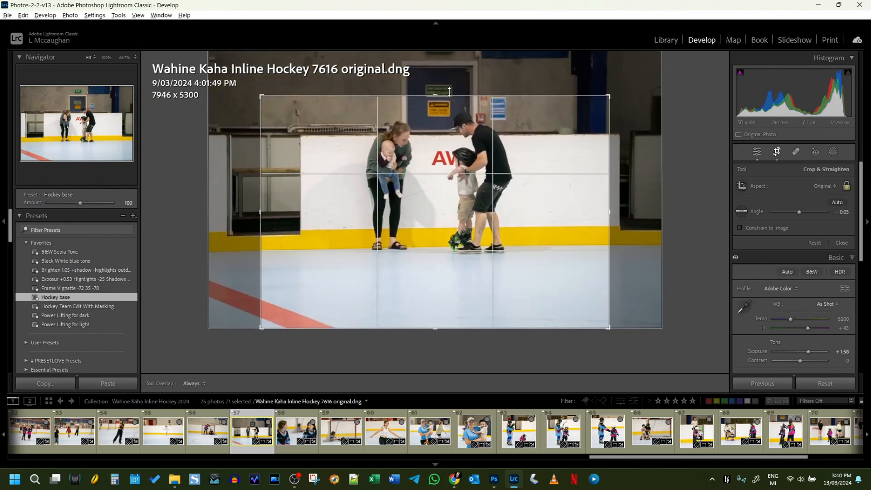
pyautogui.moveTo(434, 328); pyautogui.dragTo(444, 297)
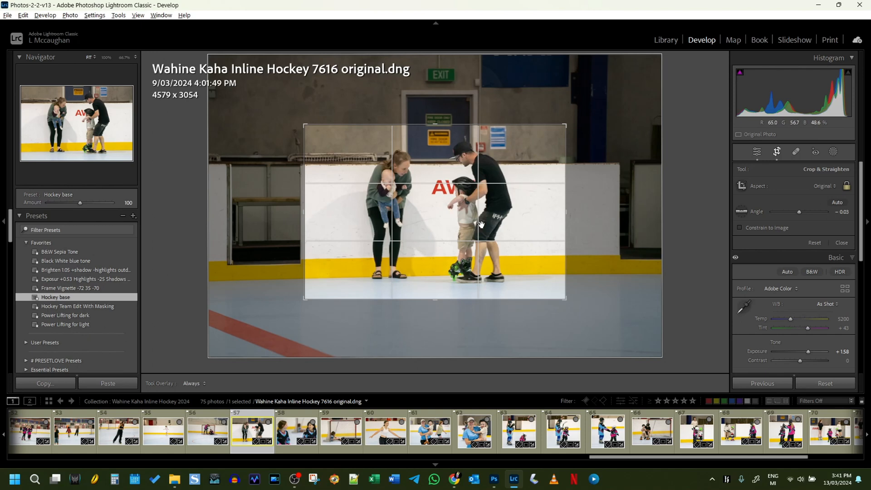
pyautogui.click(779, 152)
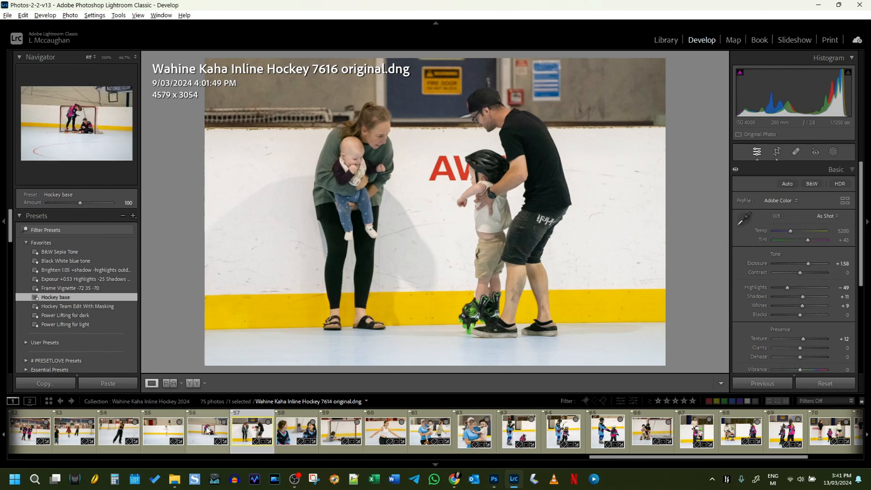
# Step: Select photo 7614 of the two players at the goal and switch to the Library module
pyautogui.click(226, 414)
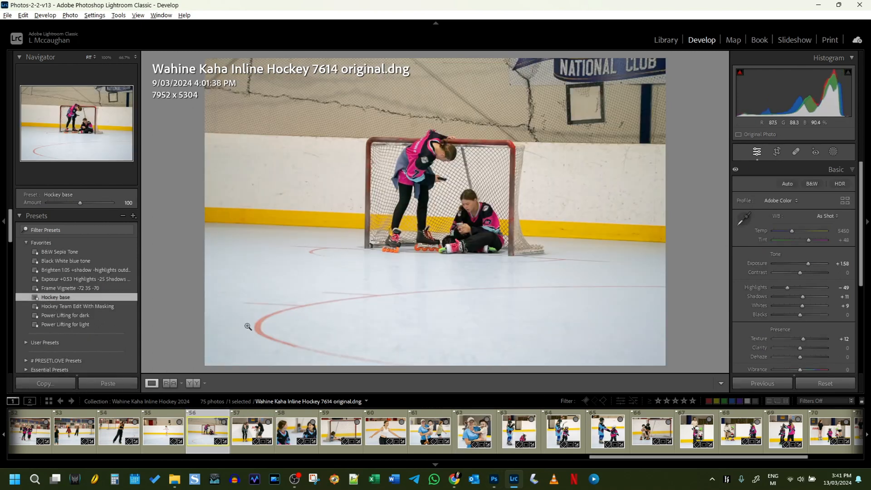
pyautogui.click(666, 40)
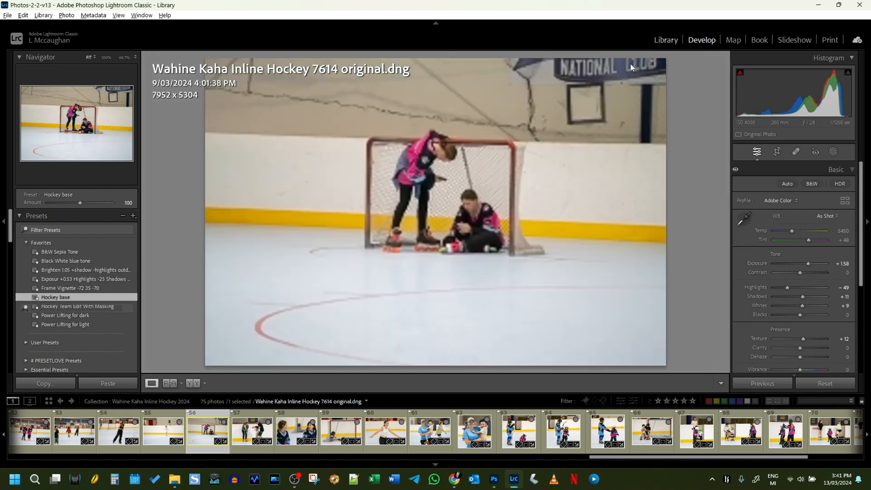